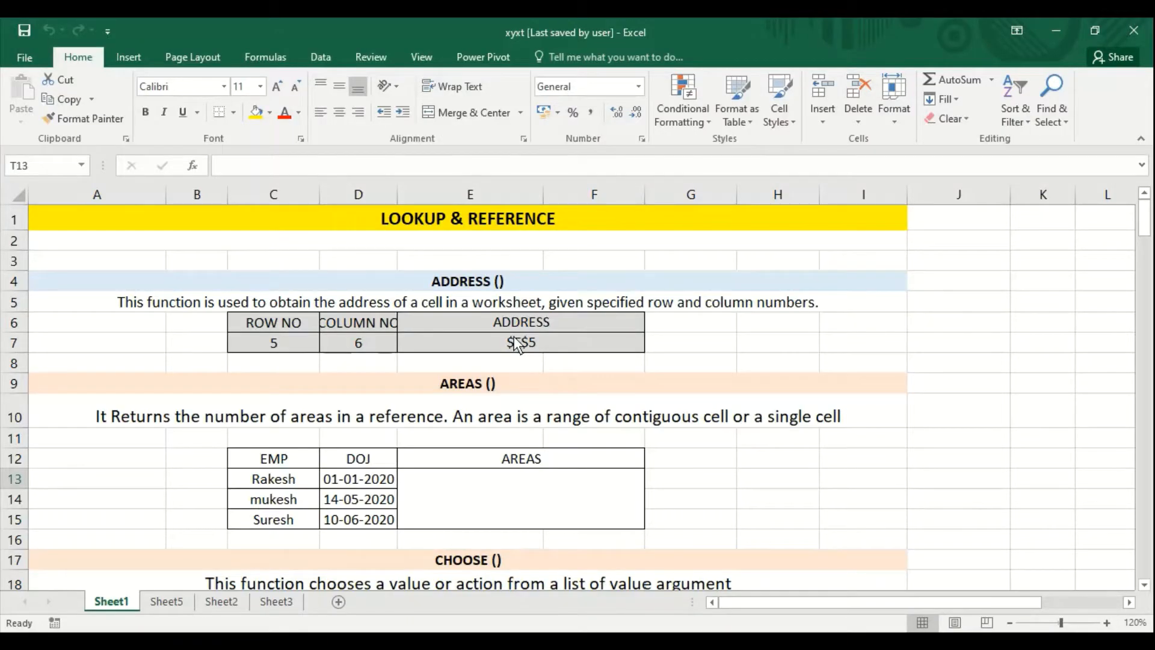
- In the xyxt Excel workbook, clear the ADDRESS result in cell E7 and view the list of Lookup & Reference functions
left_click(516, 346)
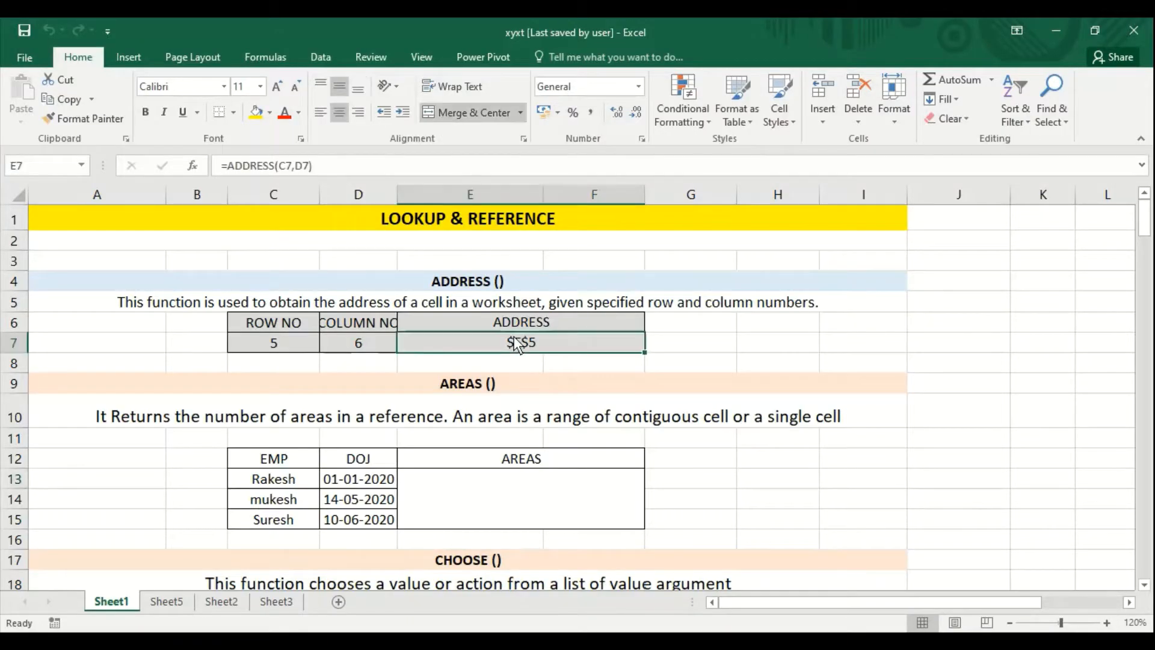
key("Delete")
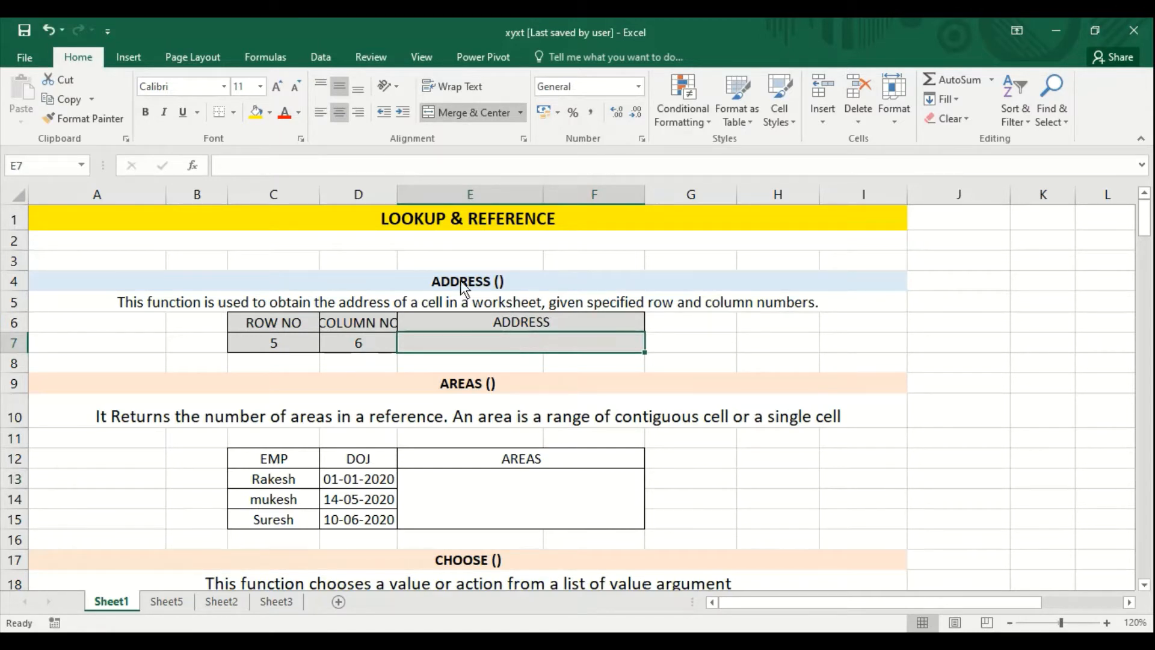
left_click(267, 62)
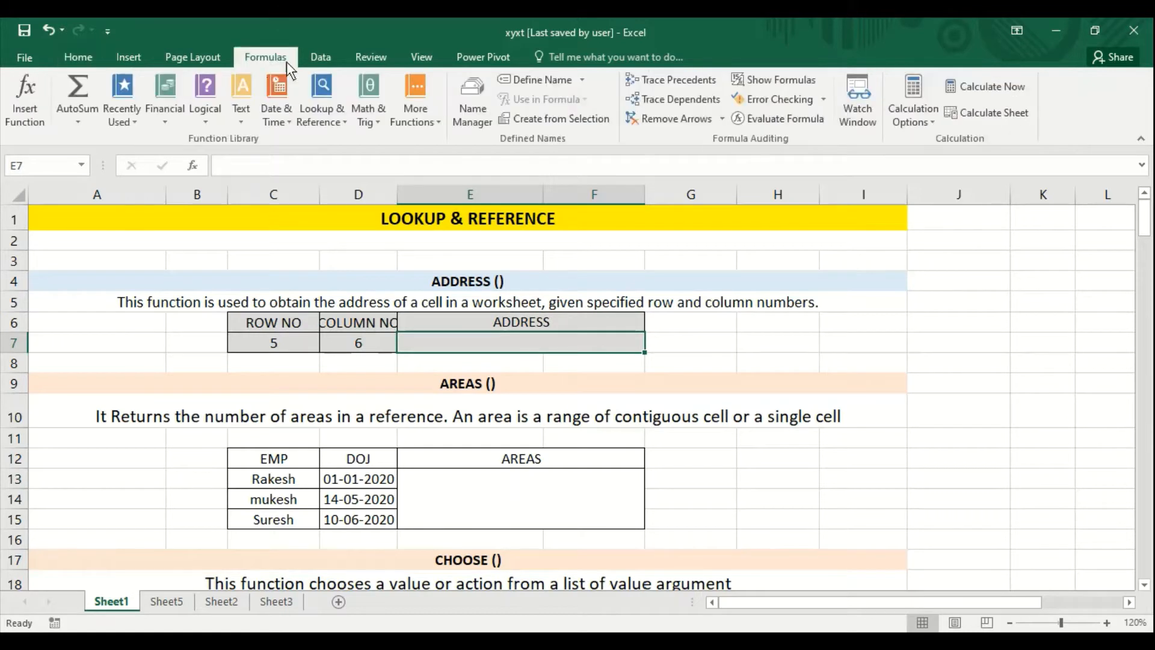
left_click(335, 122)
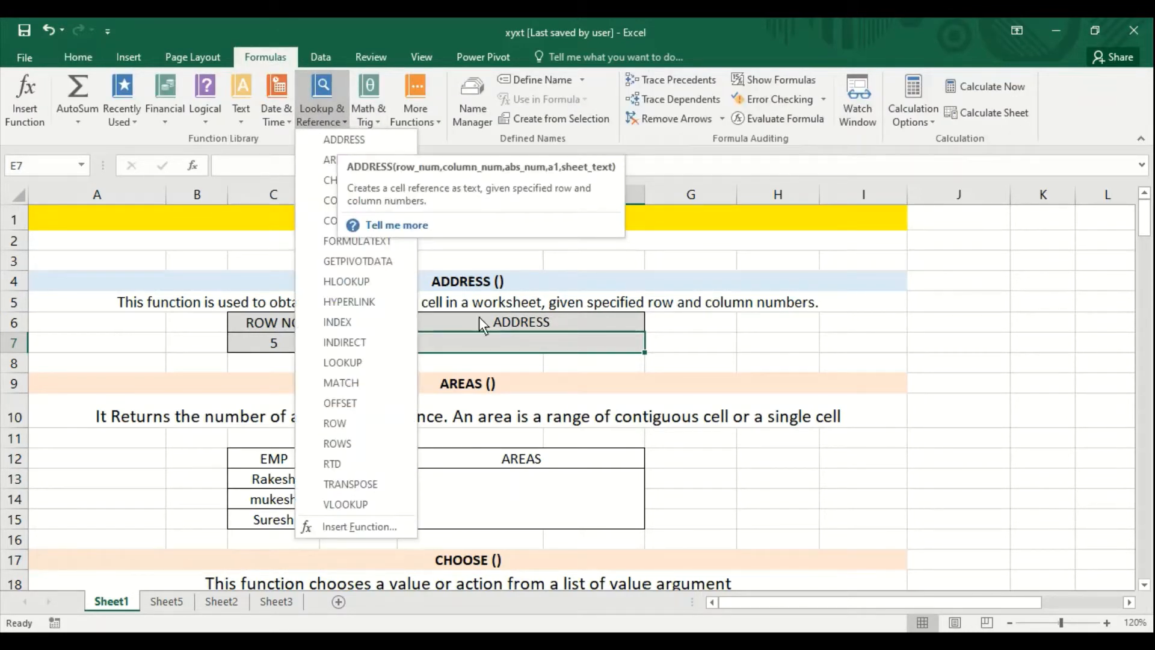
left_click(507, 338)
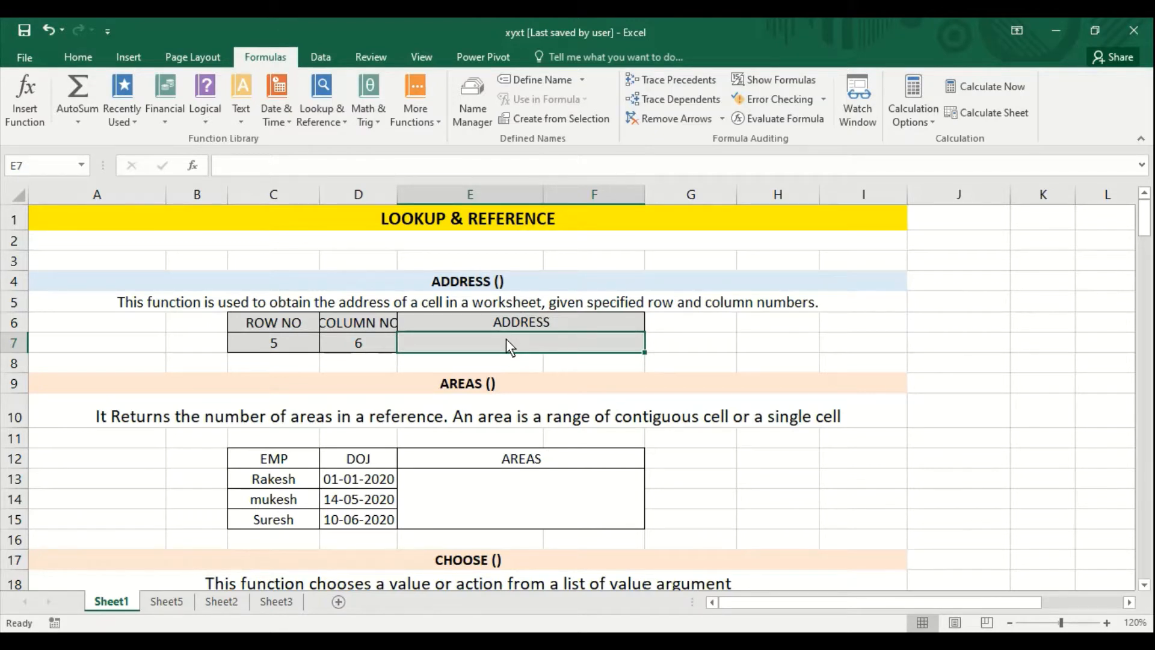
- Enter the formula =ADDRESS(5,6) in cell E7
type("=add")
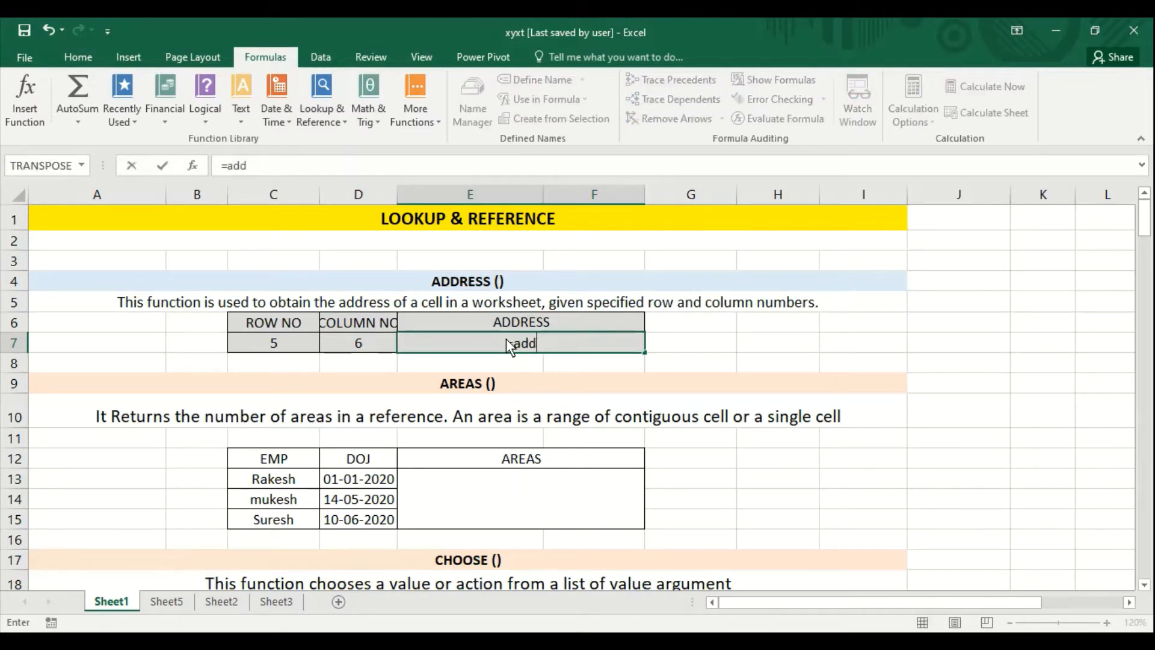
type("ress(")
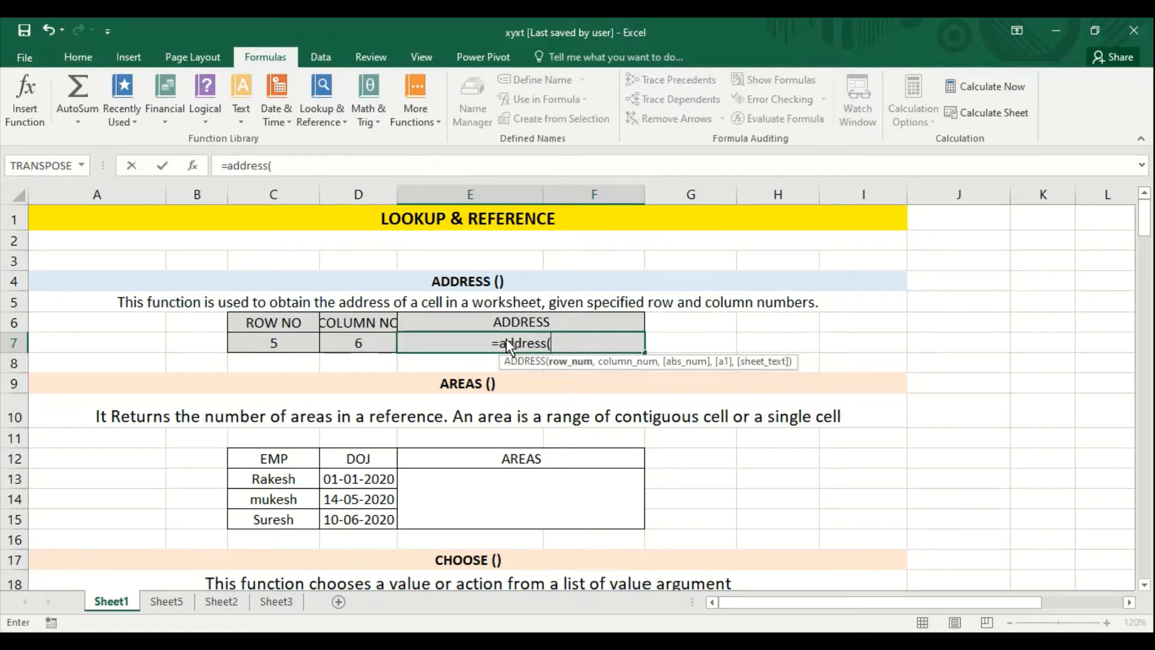
type("5,6)")
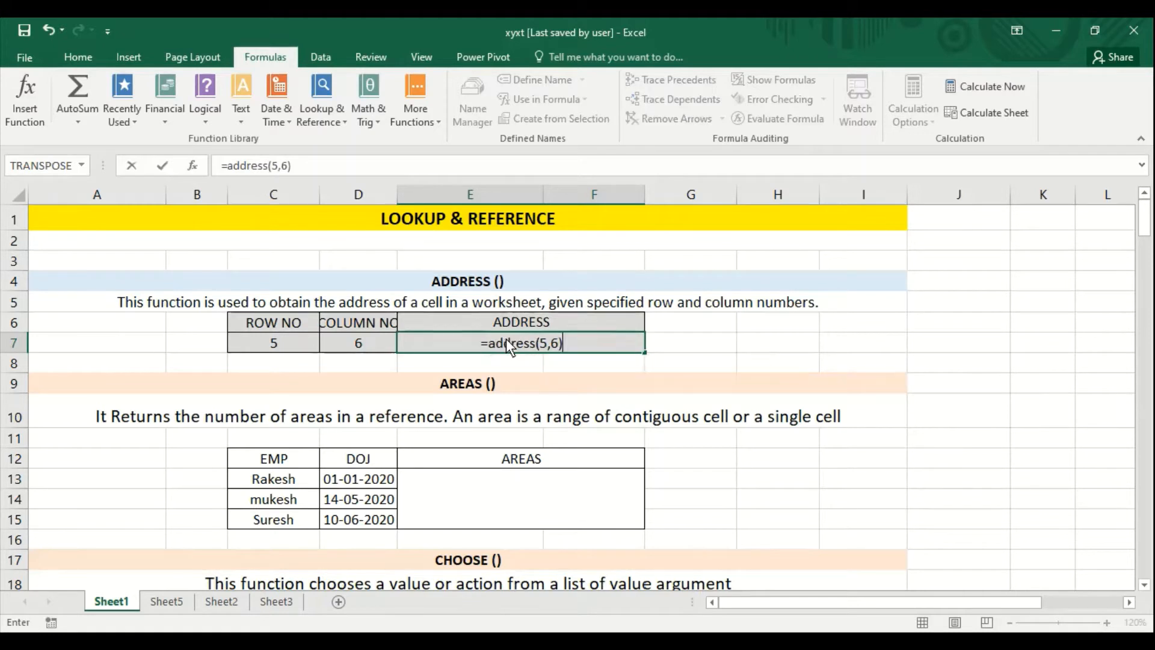
key("Return")
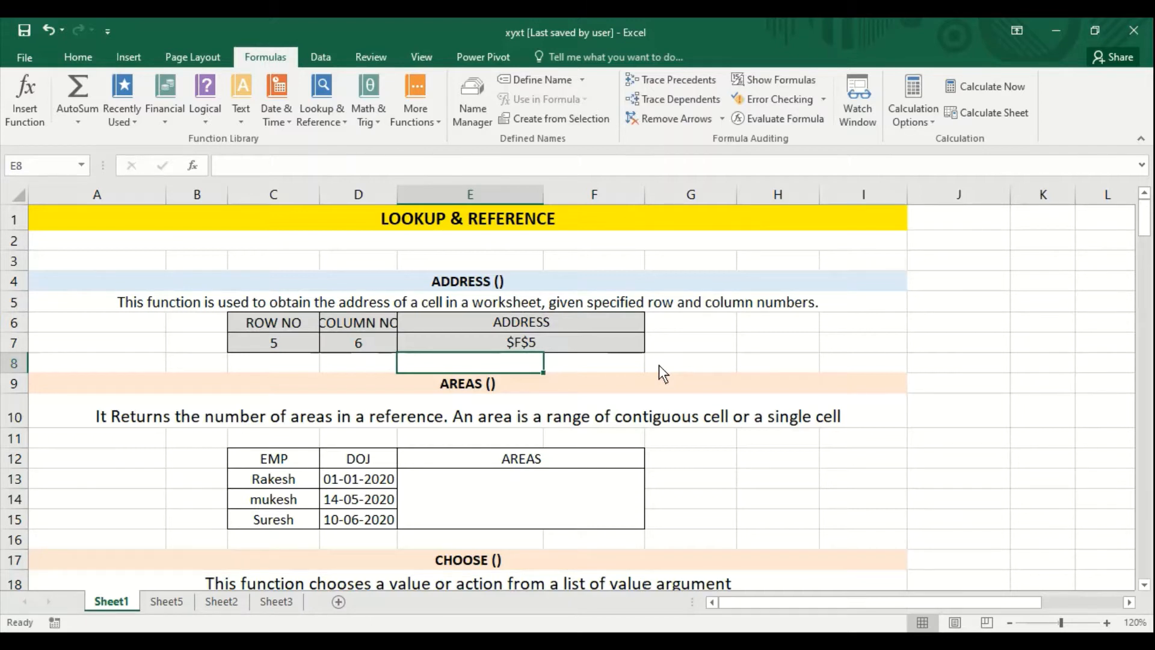
- Extend the ADDRESS formula in E7 with the reference type 4 - Relative so it reads =ADDRESS(5,6,4)
key("Up")
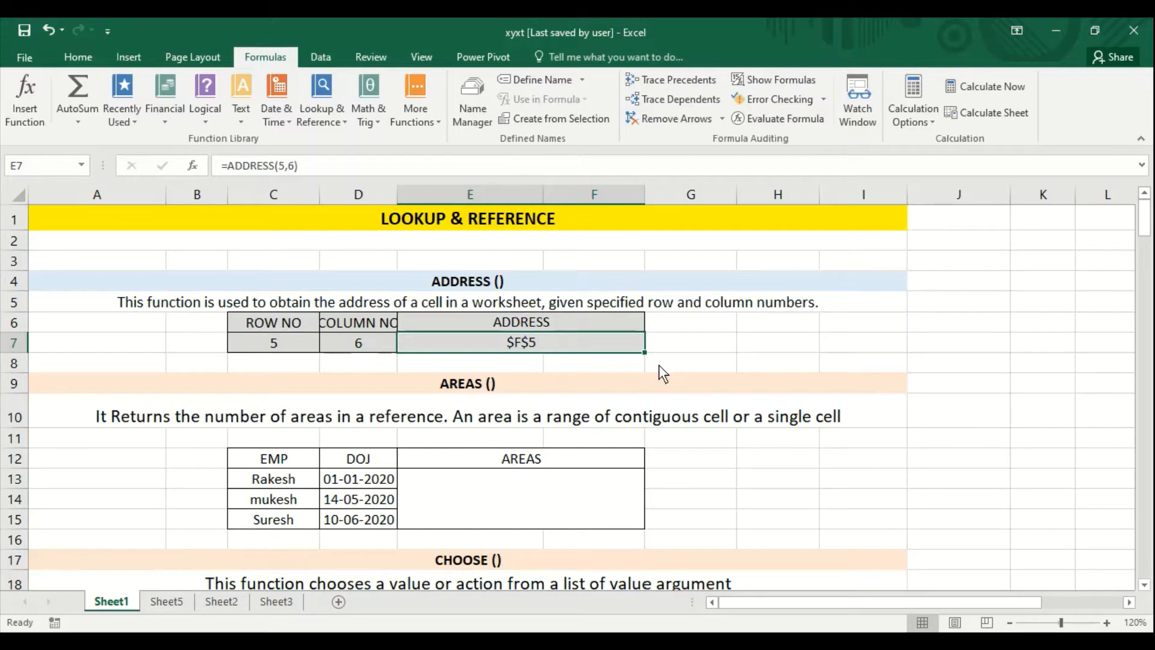
left_click(296, 164)
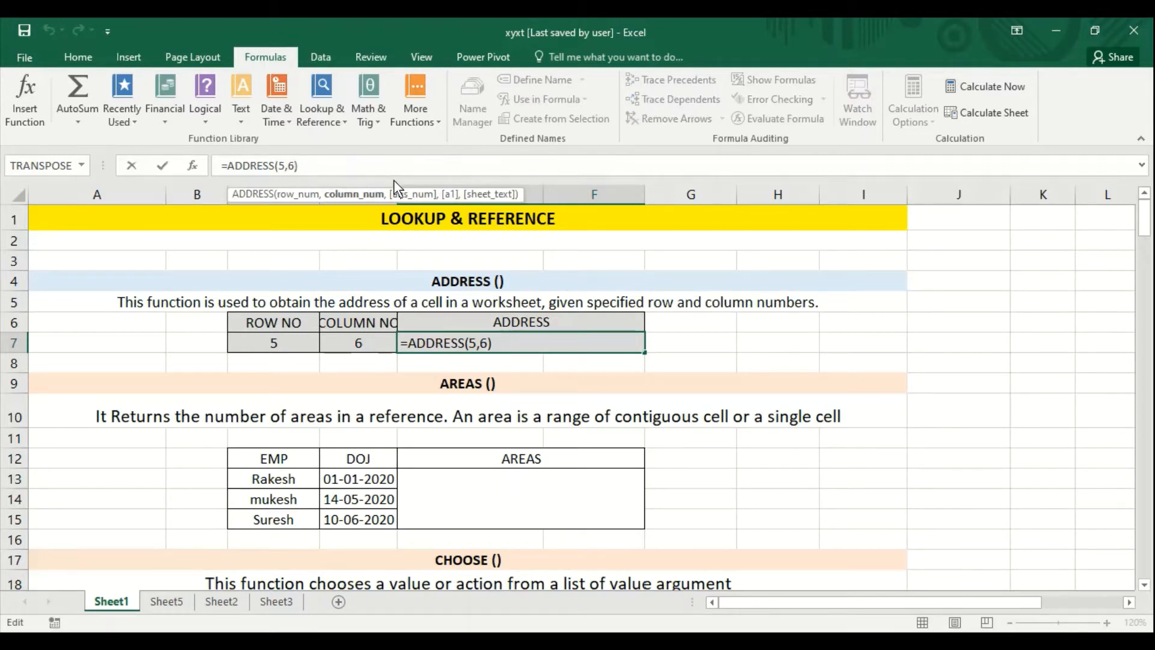
type(",")
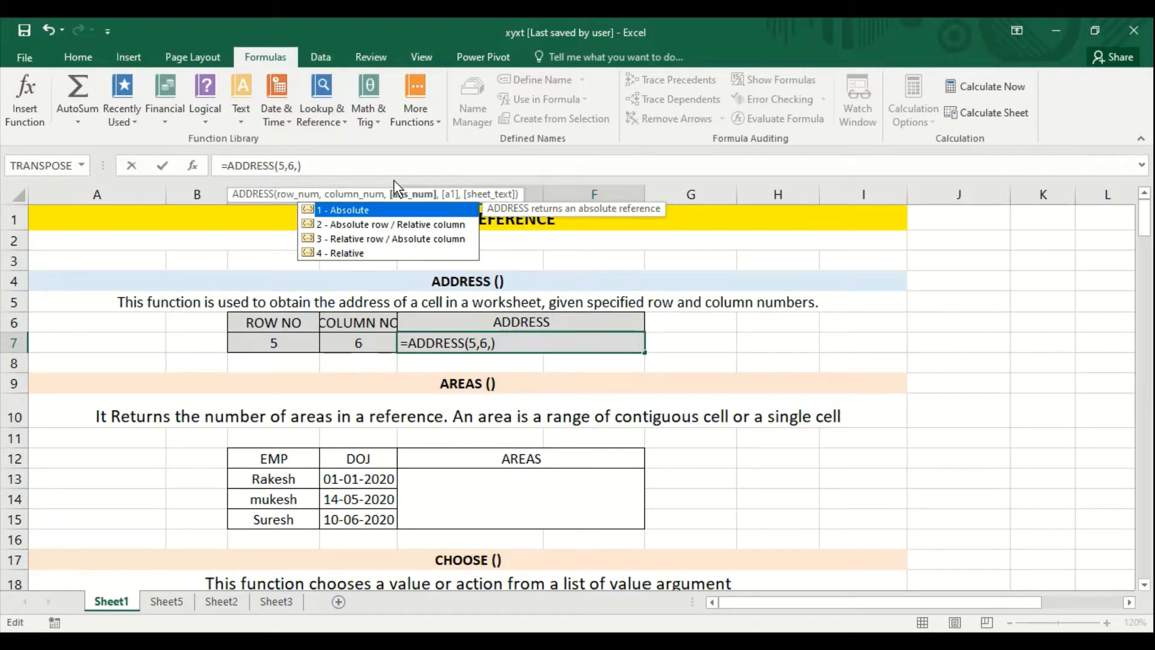
key("Down")
key("Down")
key("Down")
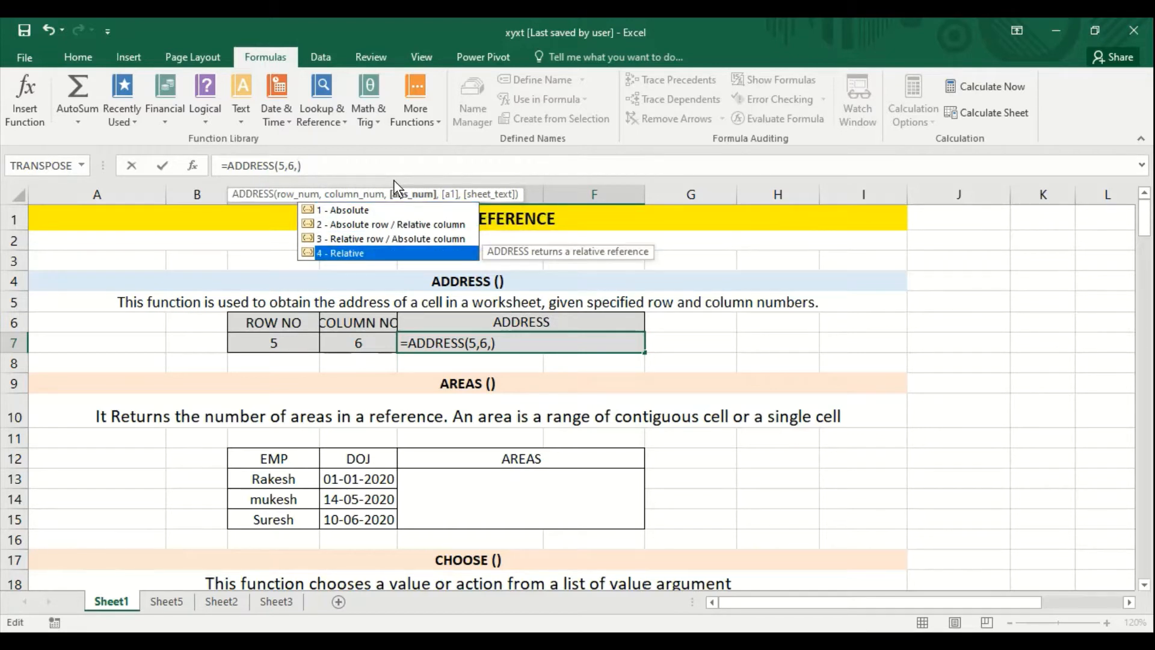
type("4)")
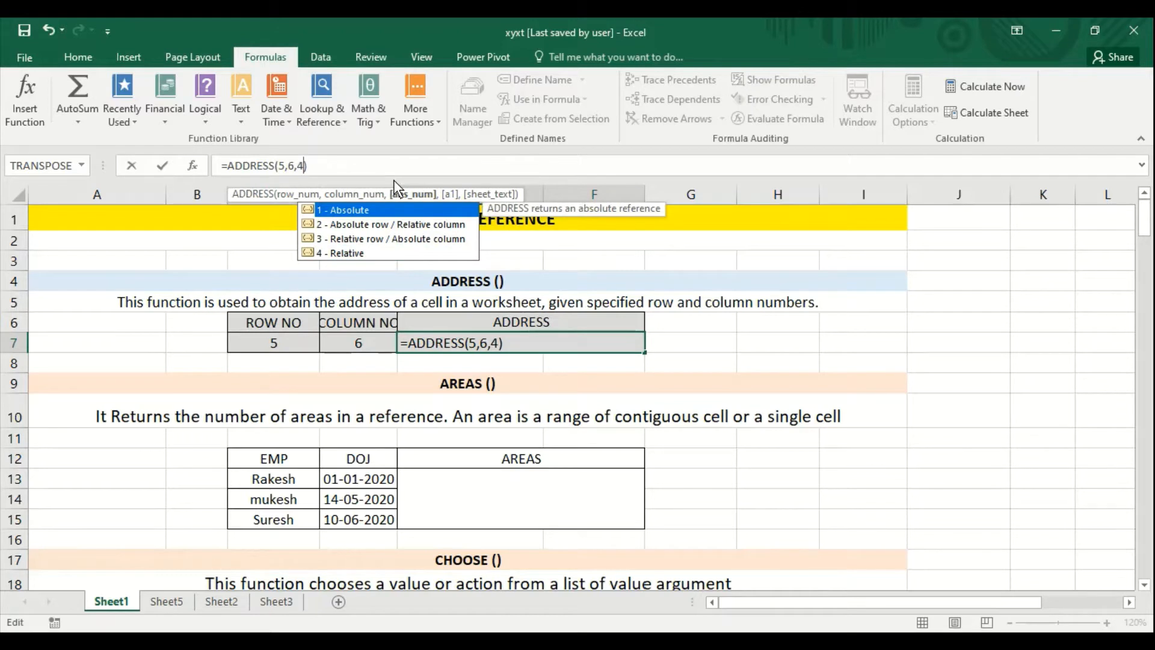
key("ctrl+Return")
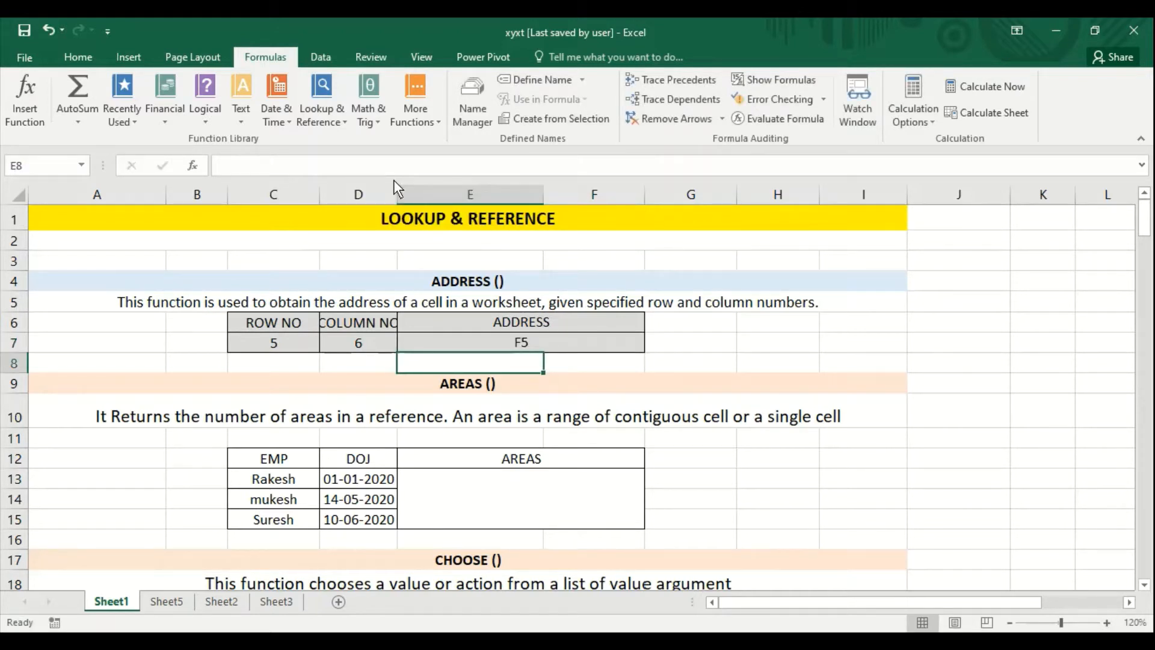
key("Up")
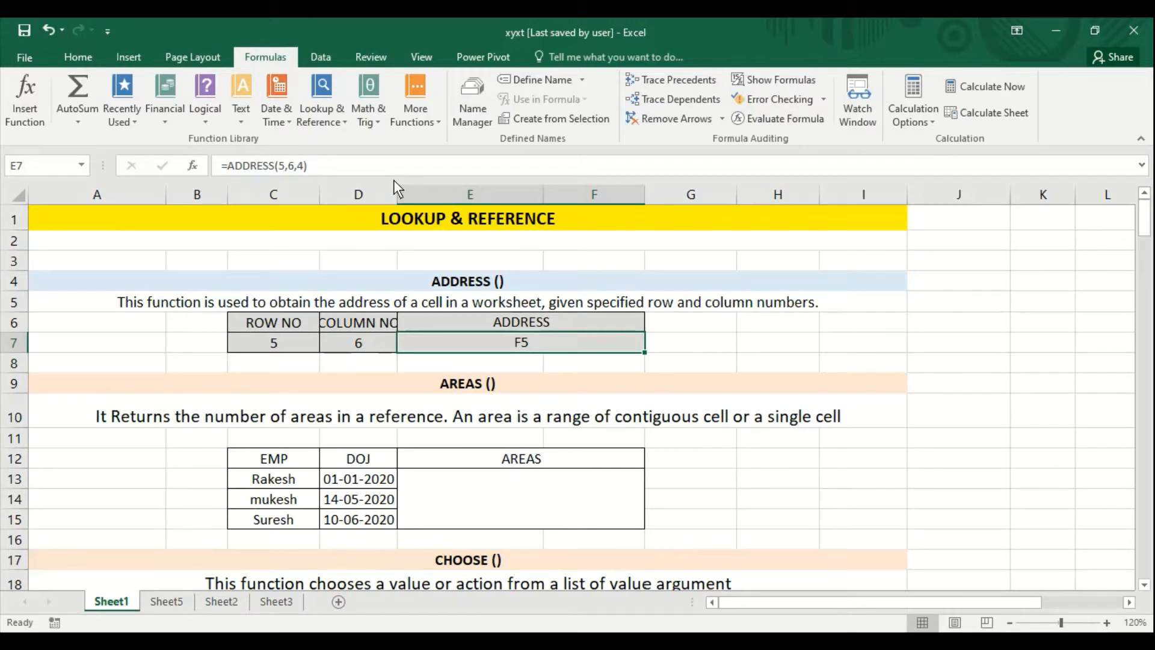
- Enter an AREAS formula in merged cell E13 that references the ranges C12:C15, D12:D13 and C14:D14 within double parentheses
key("Down")
key("Down")
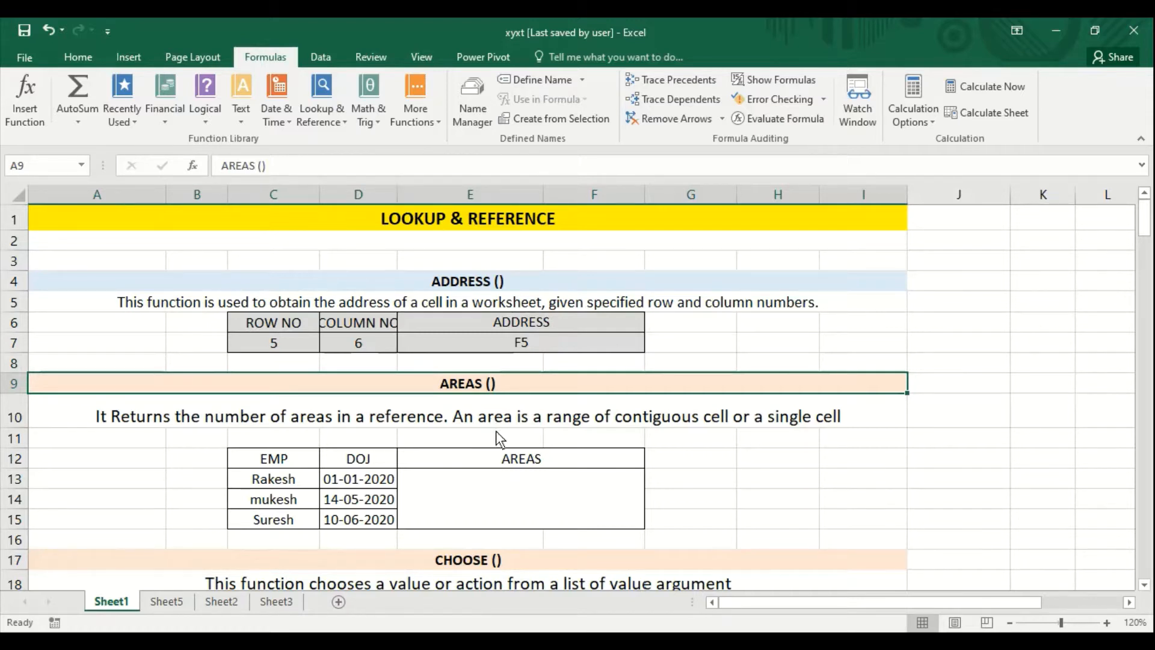
left_click(530, 504)
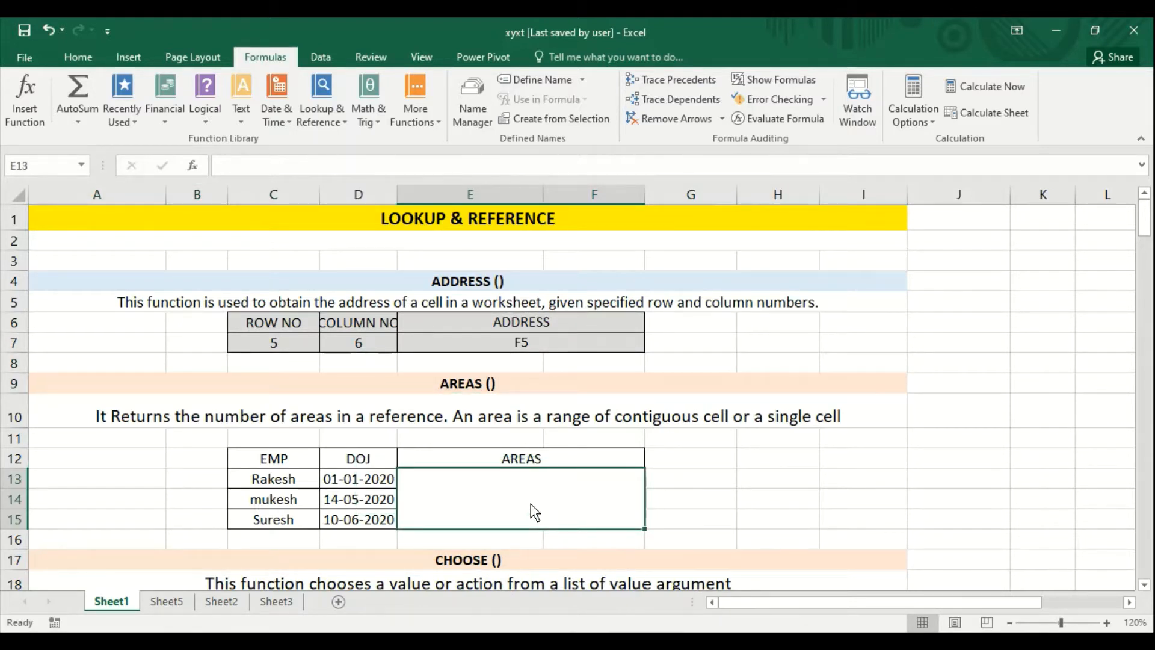
type("=a")
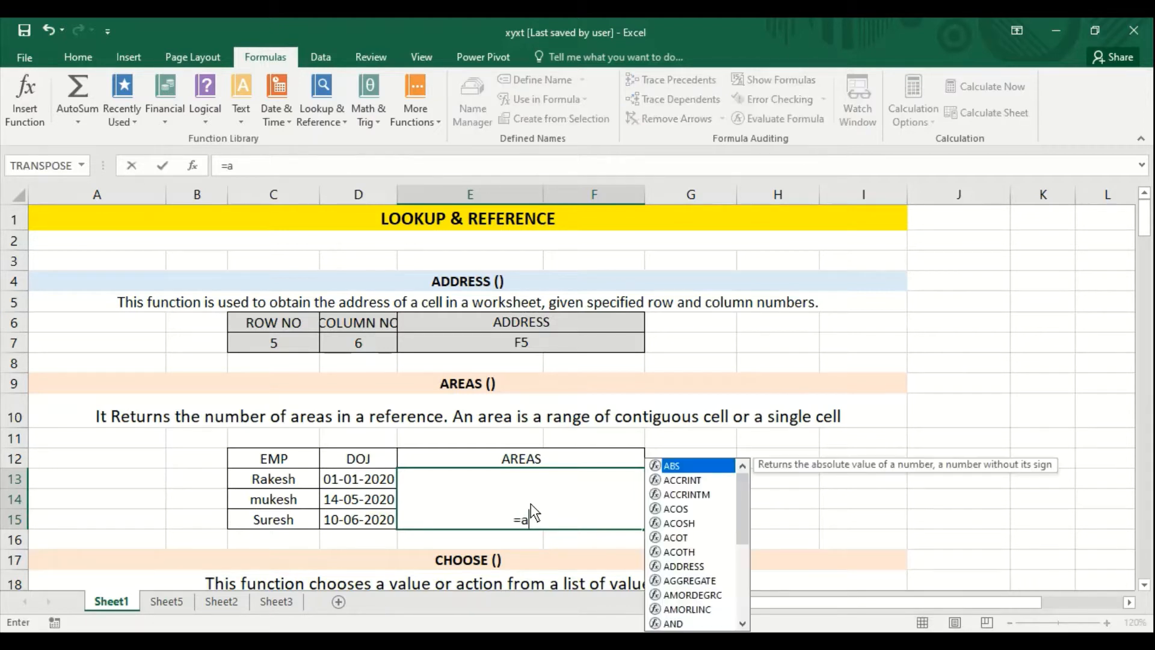
type("rea")
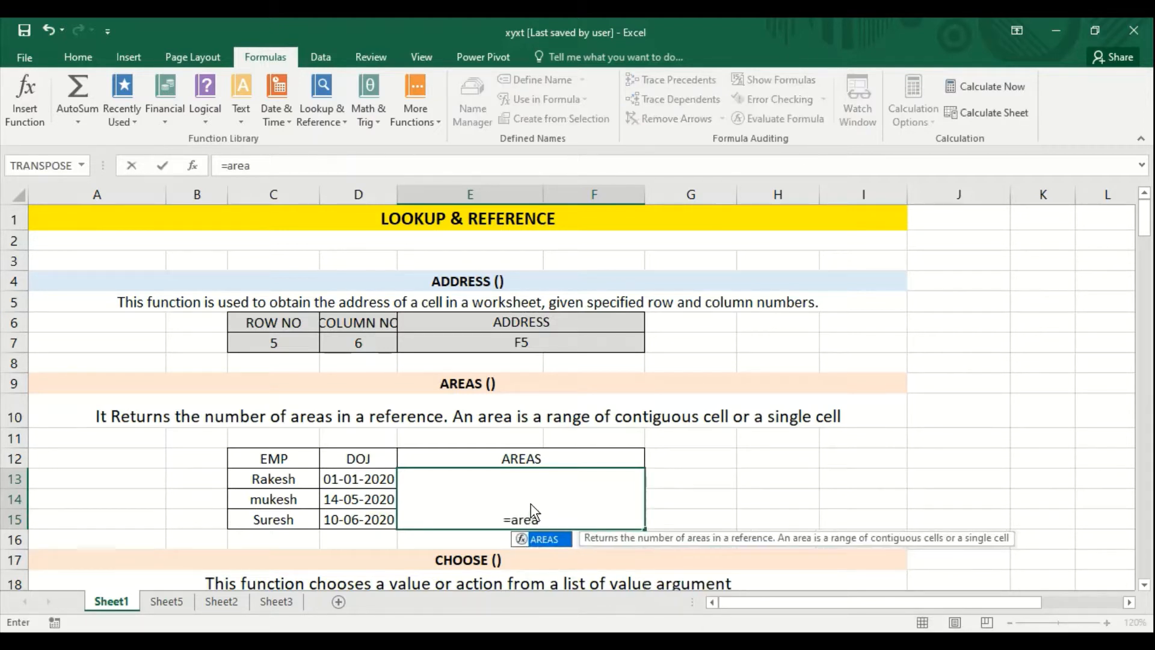
type("s((")
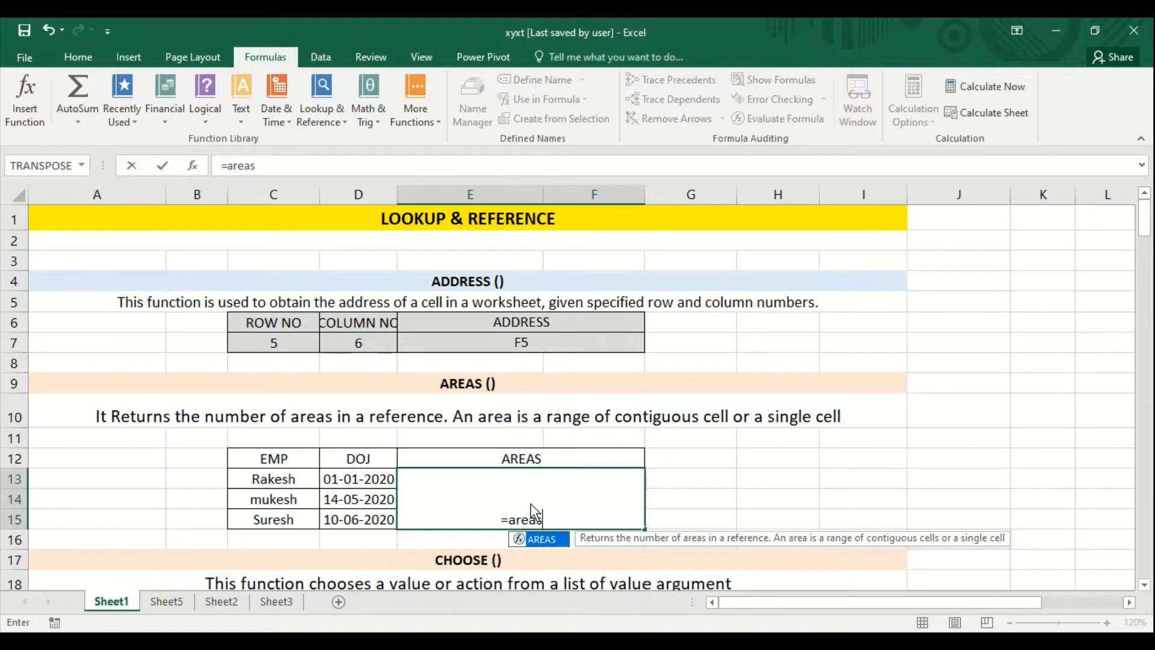
left_click(281, 463)
left_click_drag(277, 487, 277, 518)
type(",")
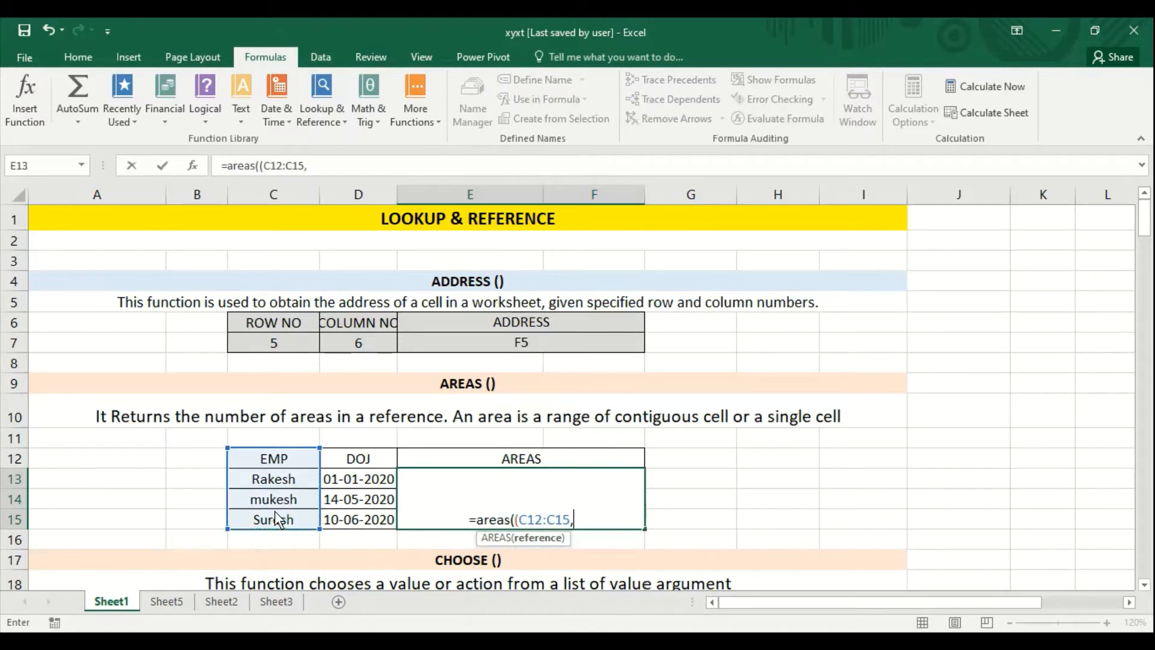
left_click_drag(359, 465, 359, 481)
type(",")
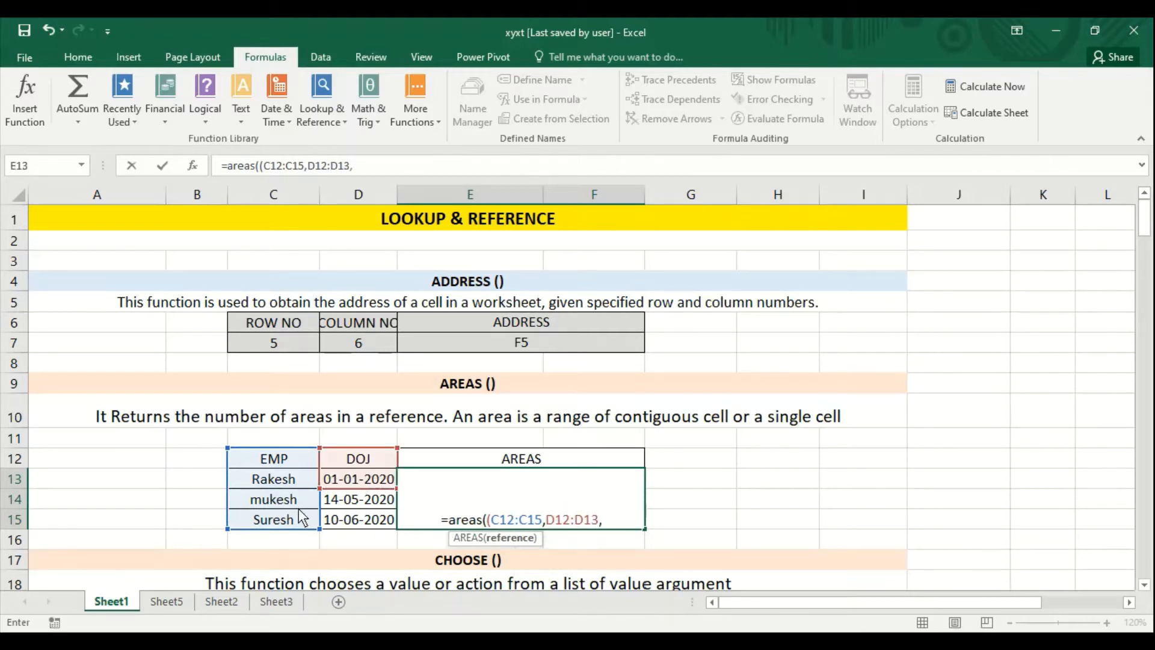
left_click_drag(283, 503, 348, 502)
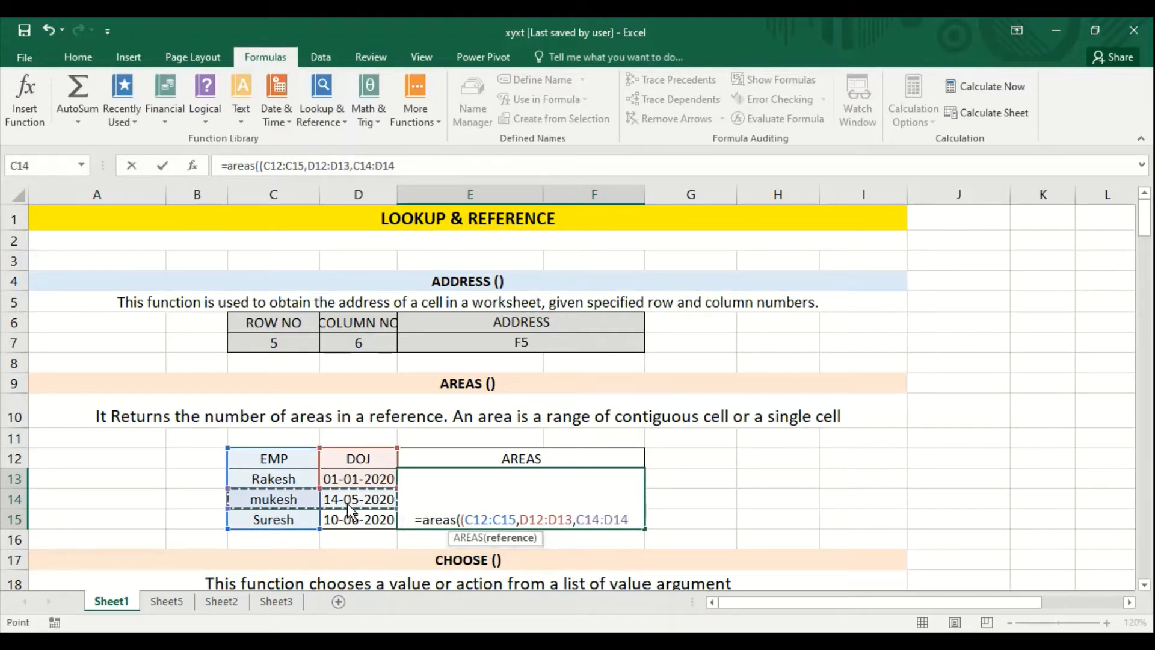
type("))")
key("Return")
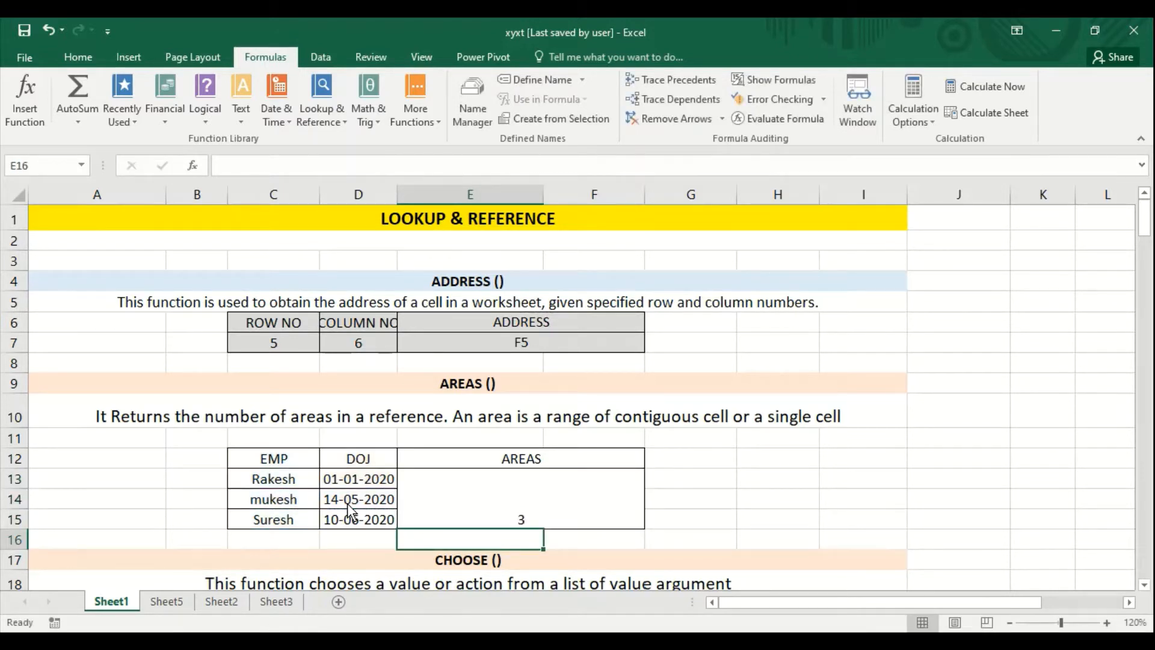
key("Up")
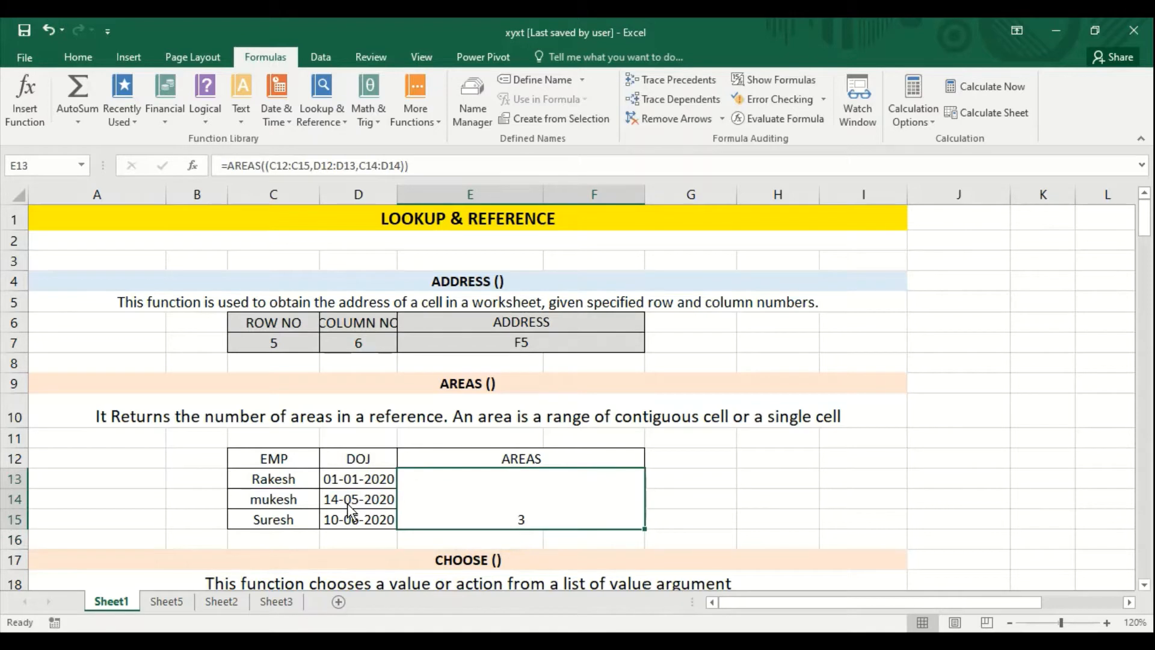
- In the CHOOSE section, set the product number in cell J20 to 4
key("ctrl+Home")
key("Down")
key("Down")
key("Down")
key("Down")
key("Down")
key("Down")
key("Down")
key("Down")
key("Down")
key("Down")
key("Down")
key("Down")
key("Down")
key("Down")
key("Down")
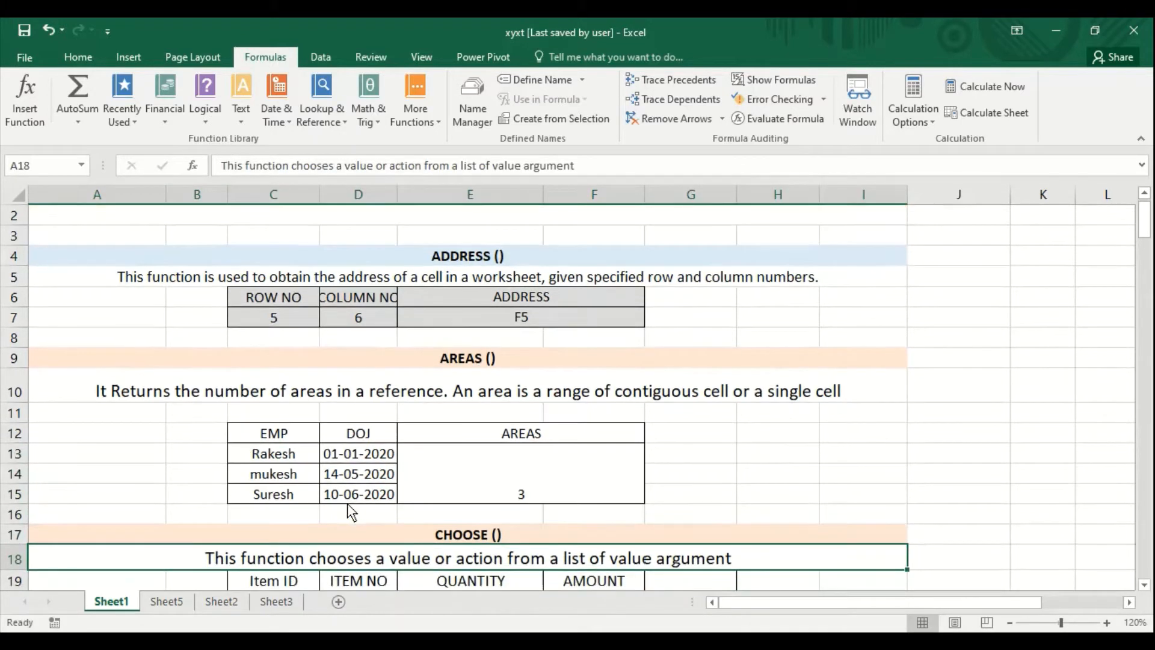
key("Down")
key("Down")
key("Down")
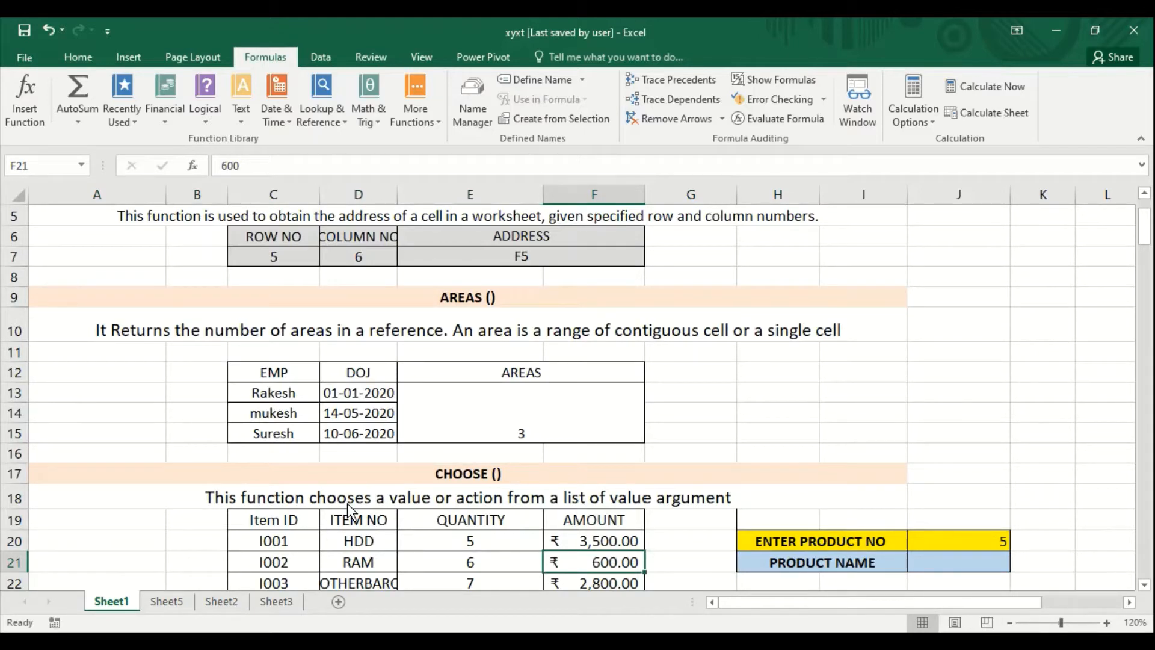
key("Down")
key("Down")
key("Down")
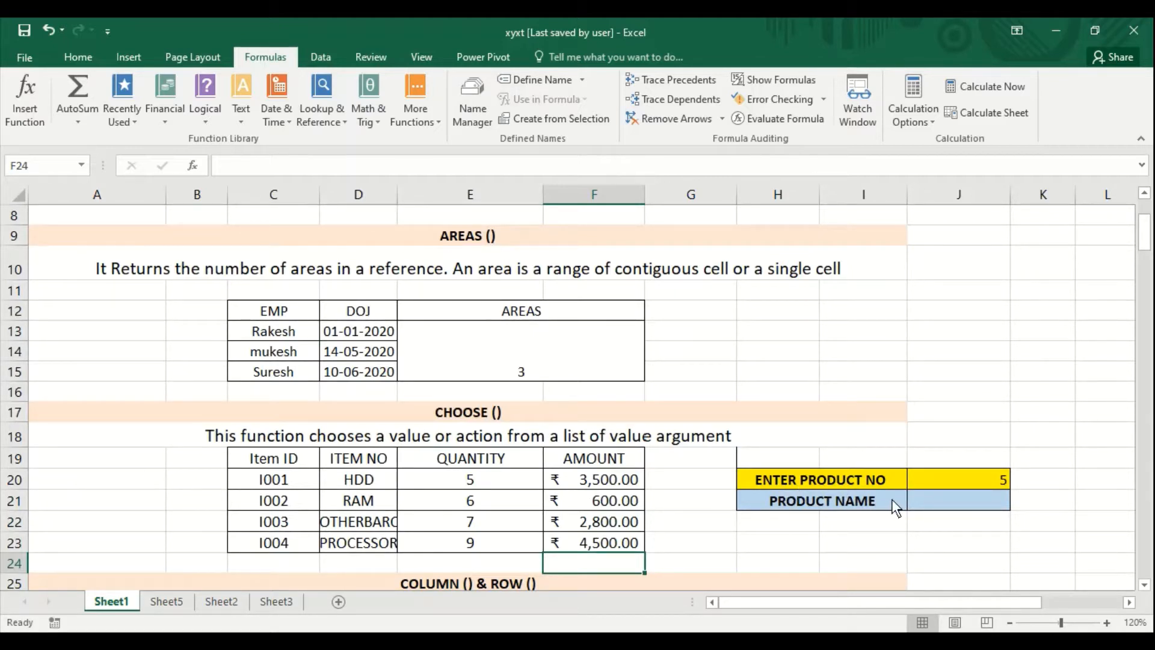
left_click(944, 483)
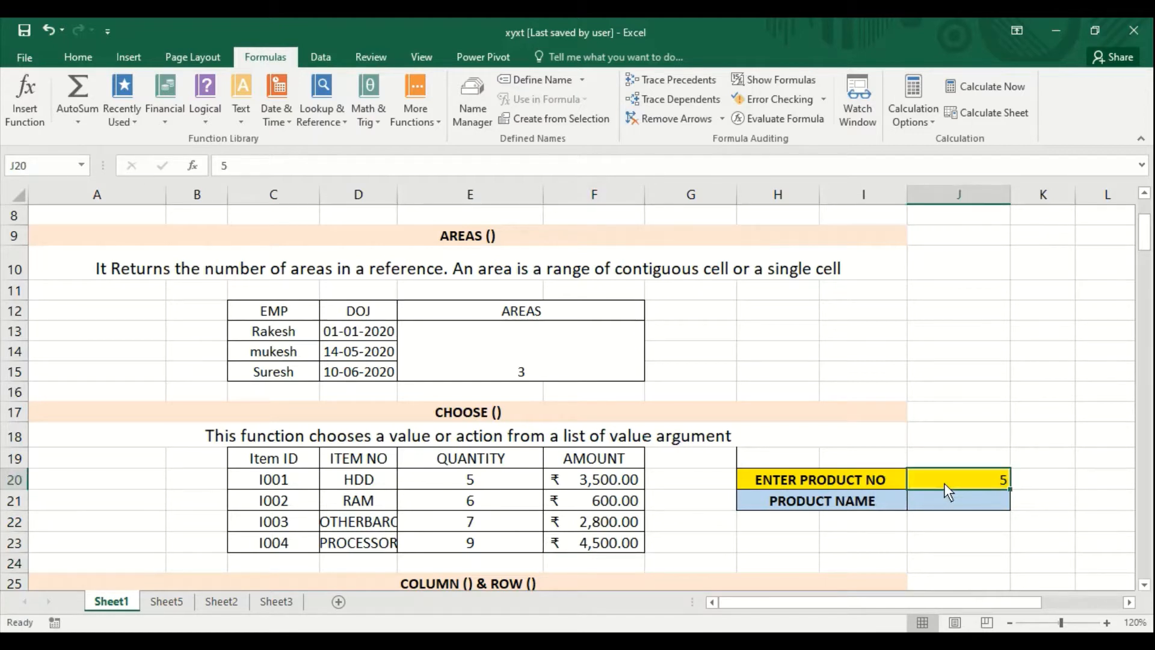
type("4")
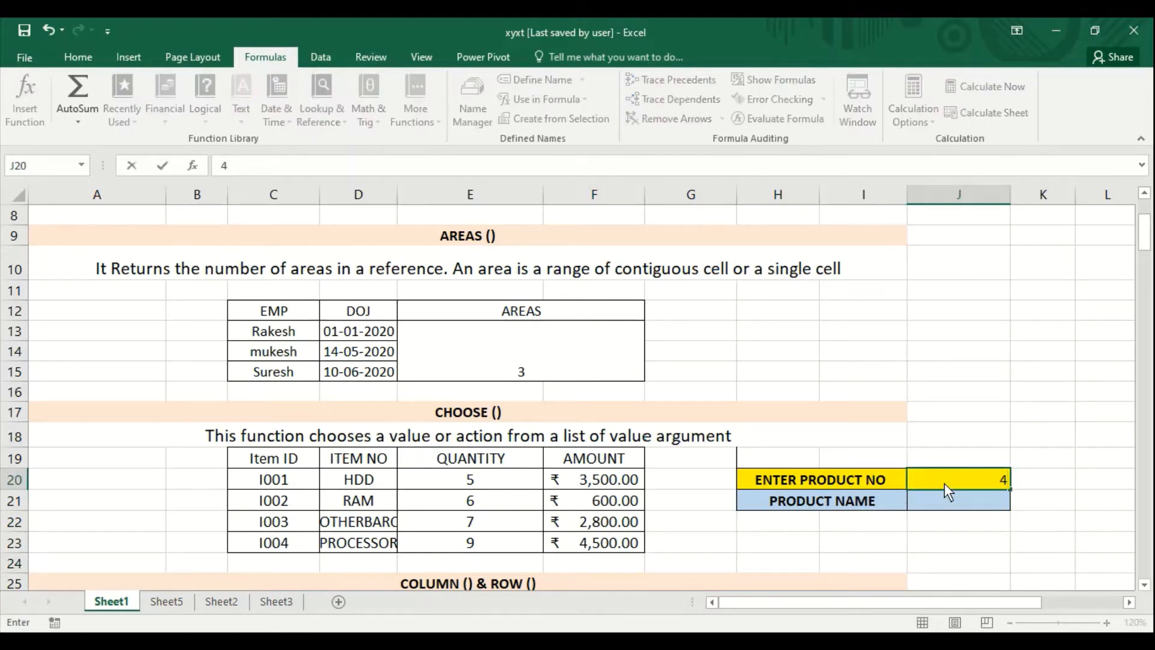
key("Return")
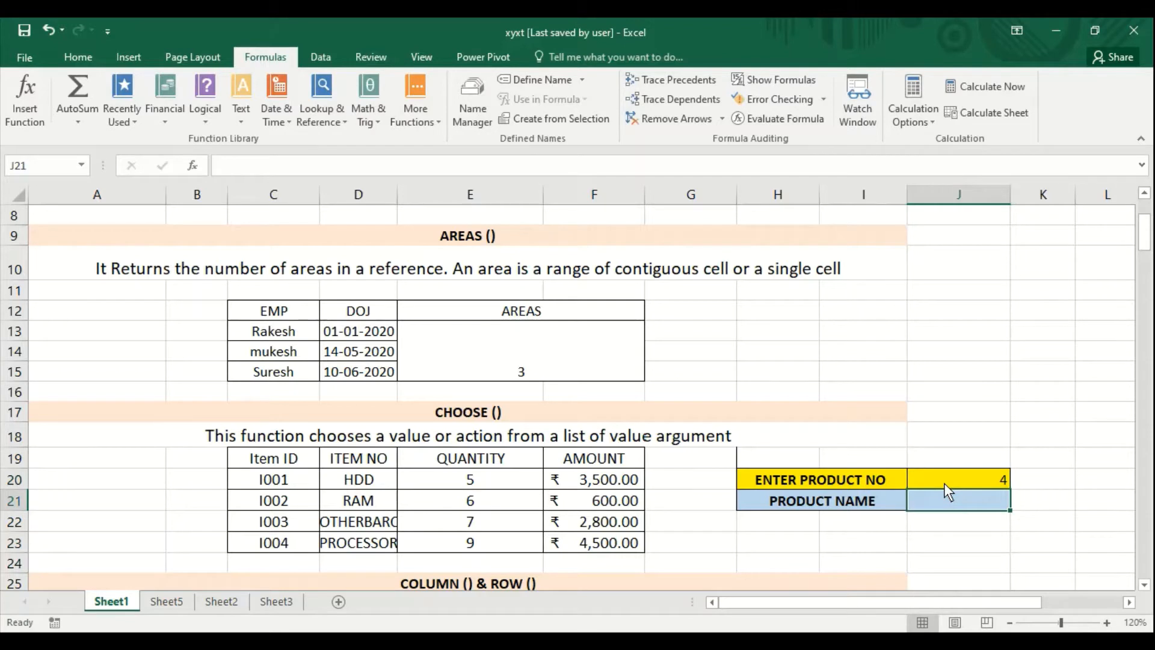
- Enter the formula =CHOOSE(J20,D20,D21,D22,D23) in the product name cell J21
type("=choos")
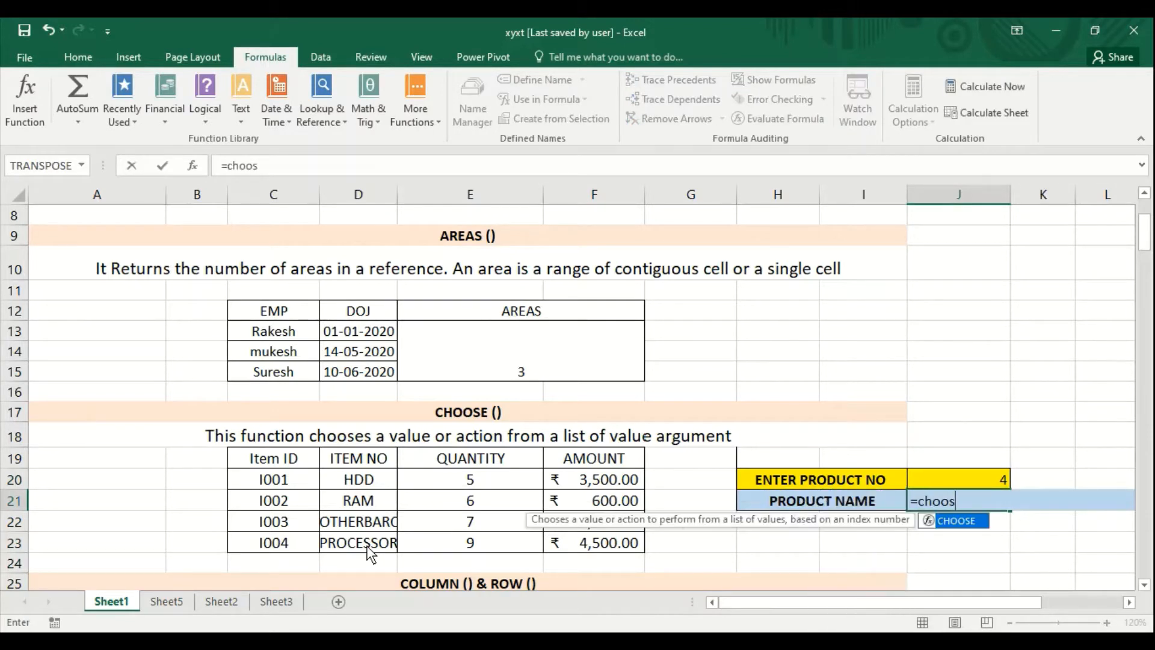
type("e(")
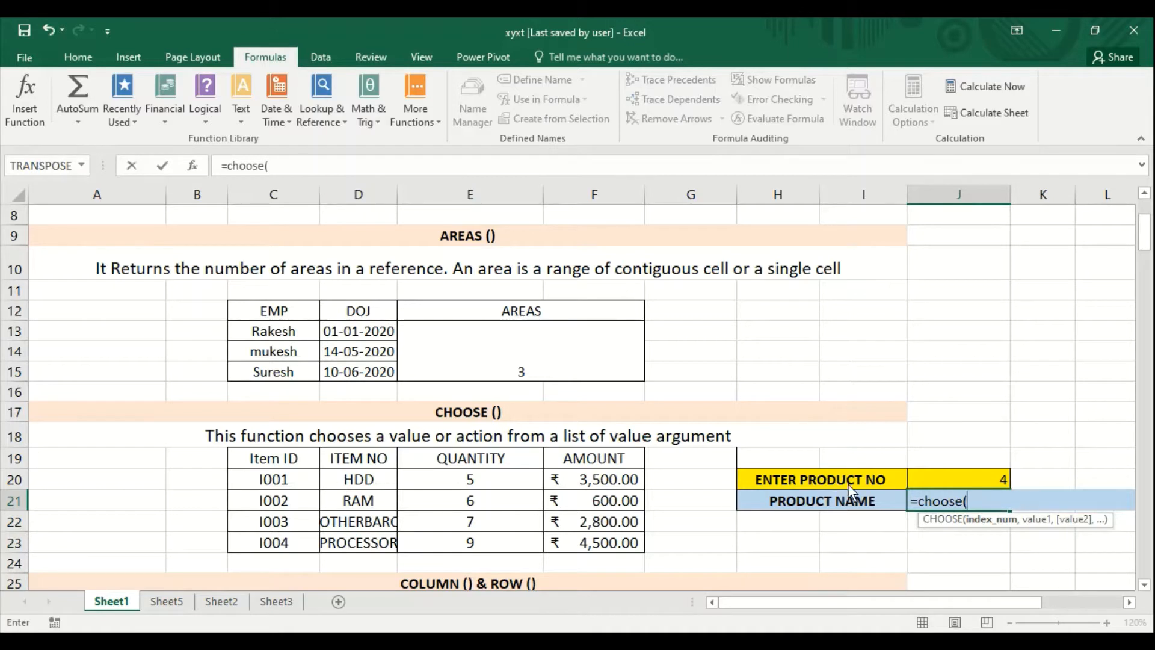
left_click(951, 480)
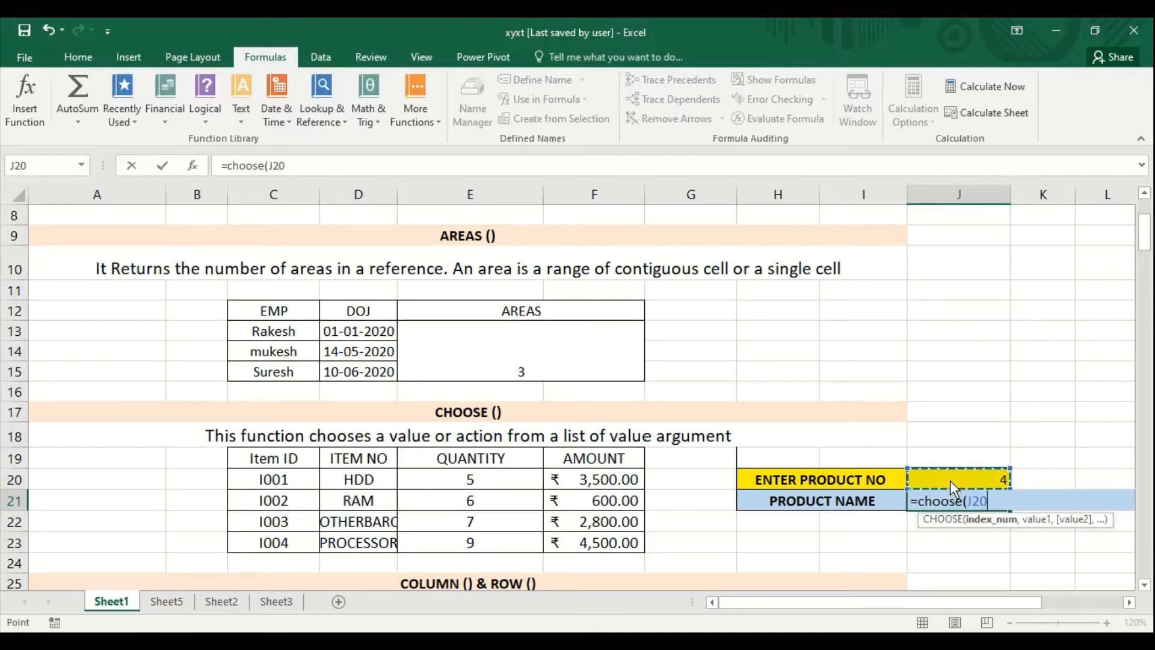
type(",")
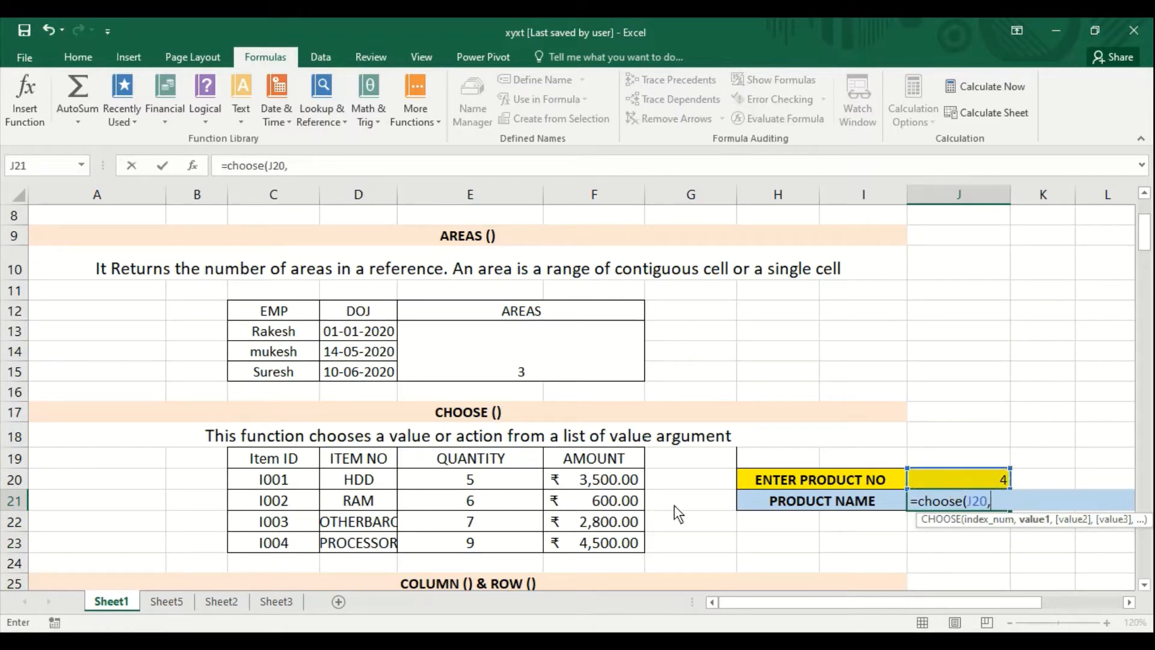
left_click(381, 480)
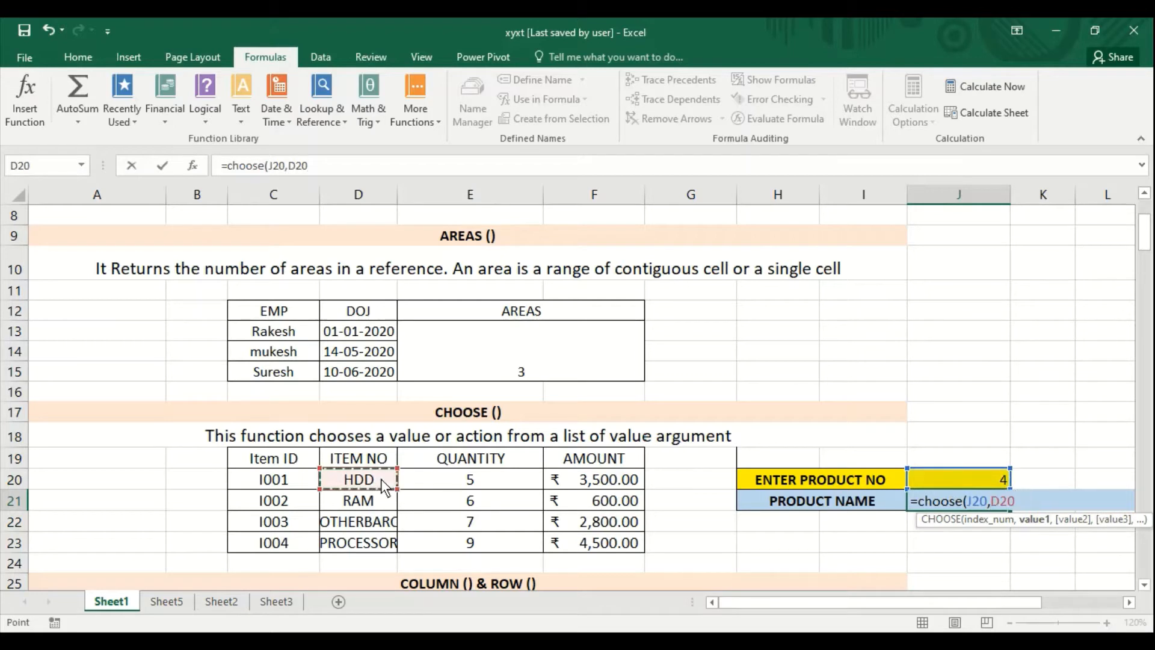
type(",")
left_click(365, 502)
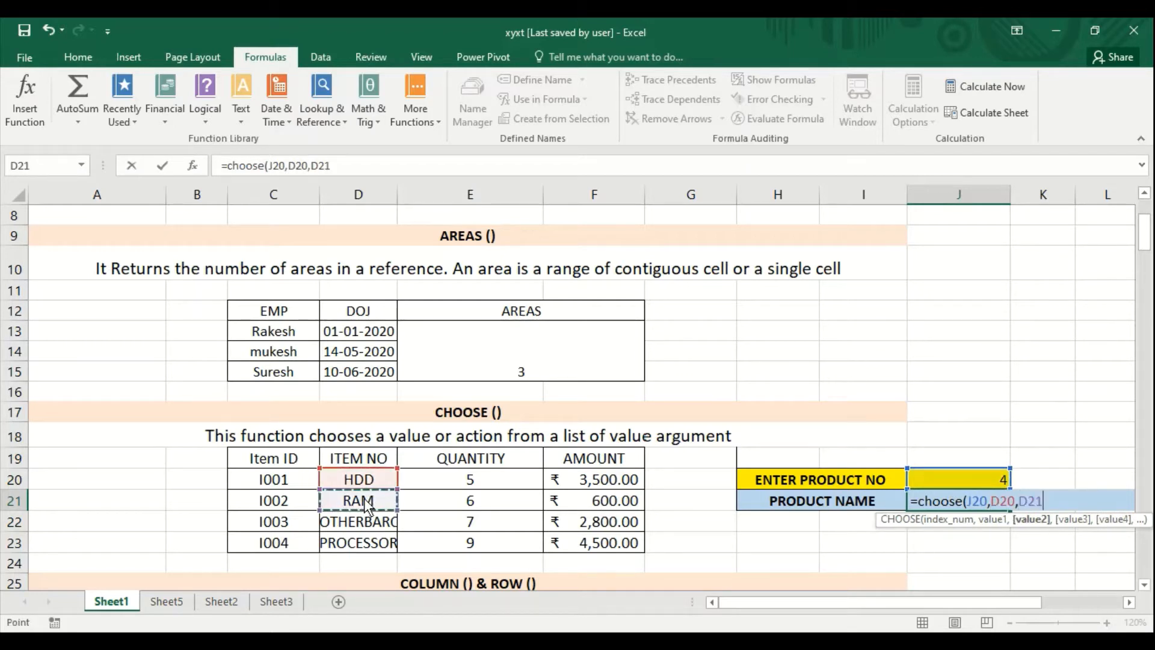
type(",")
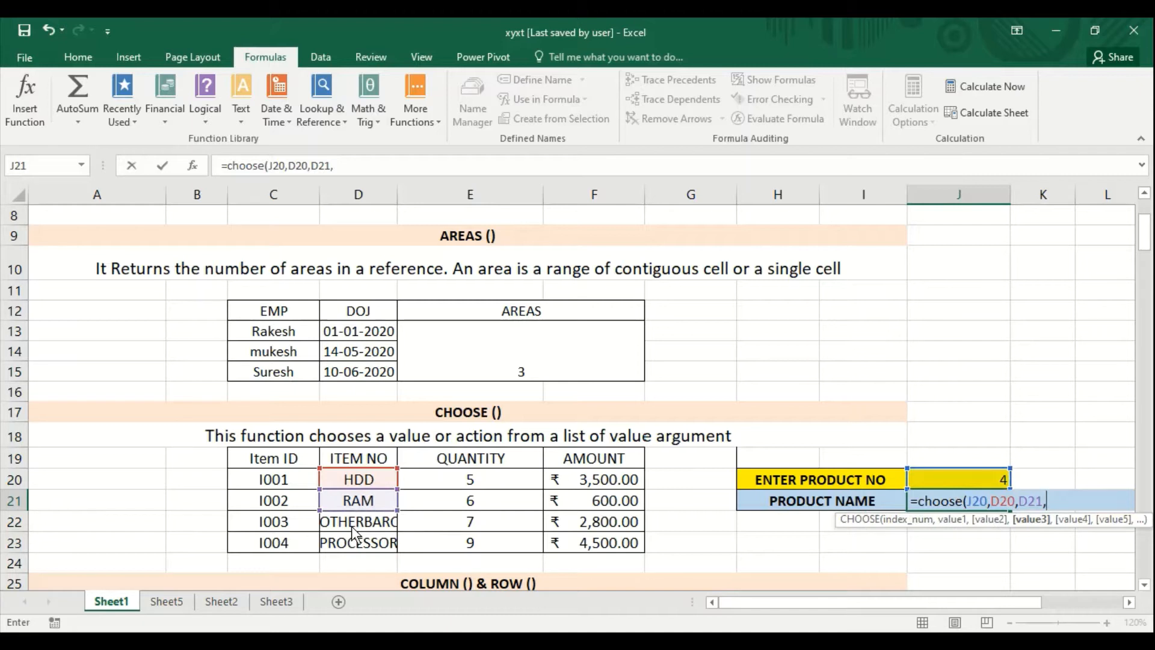
left_click(353, 527)
type(",")
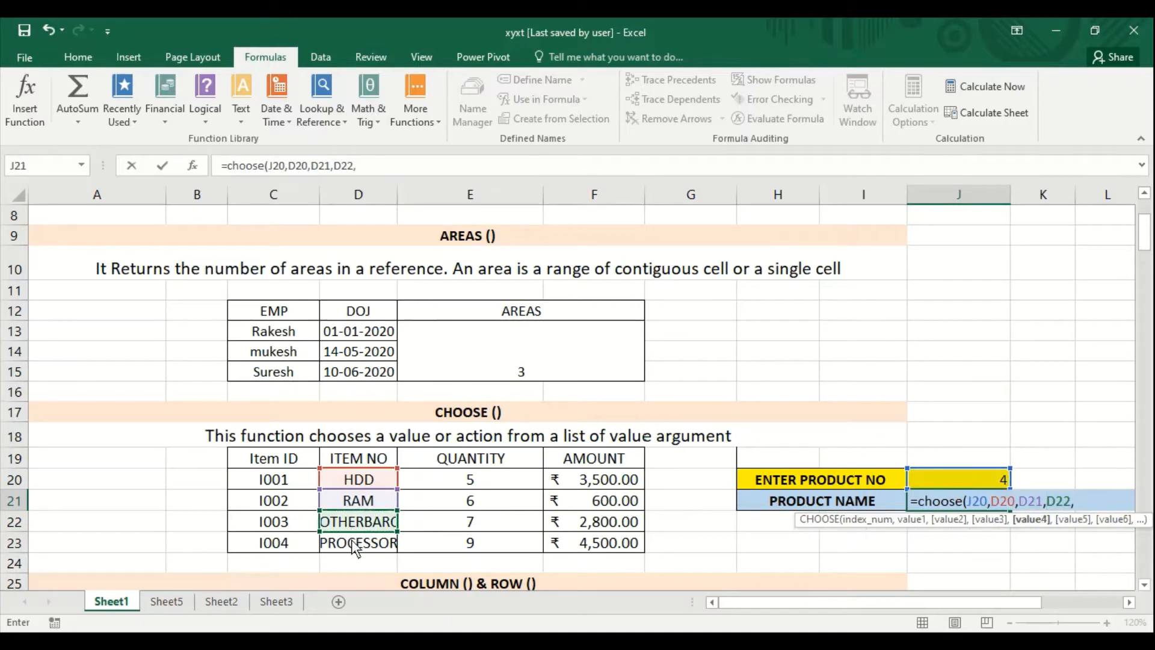
left_click(355, 547)
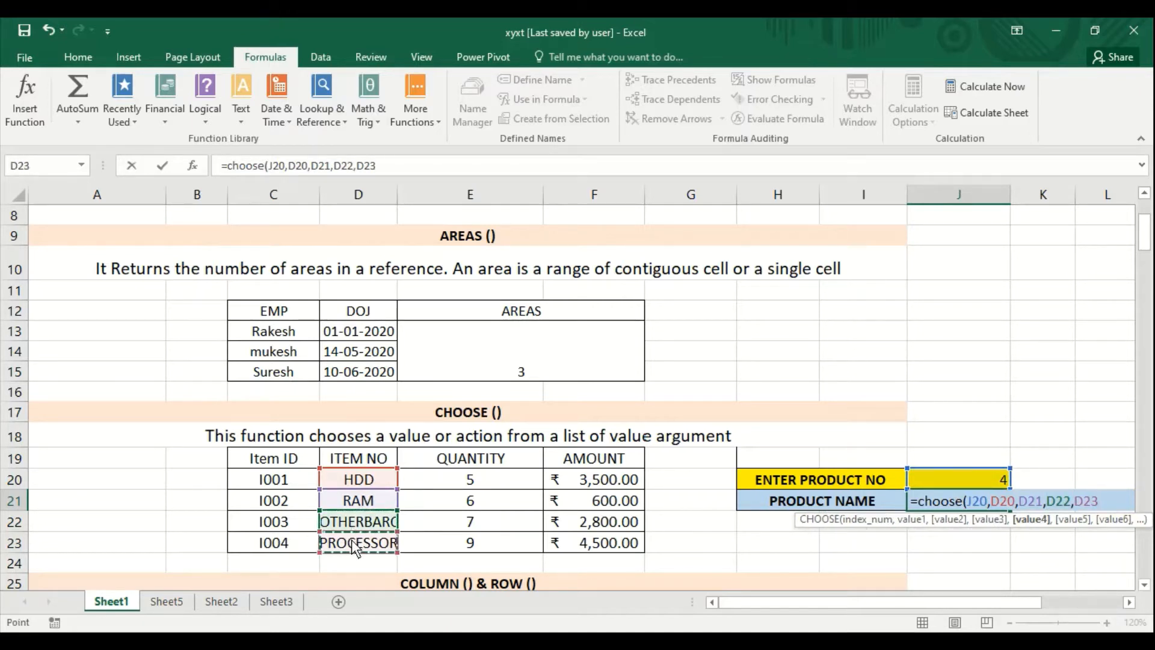
type(")")
key("ctrl+Return")
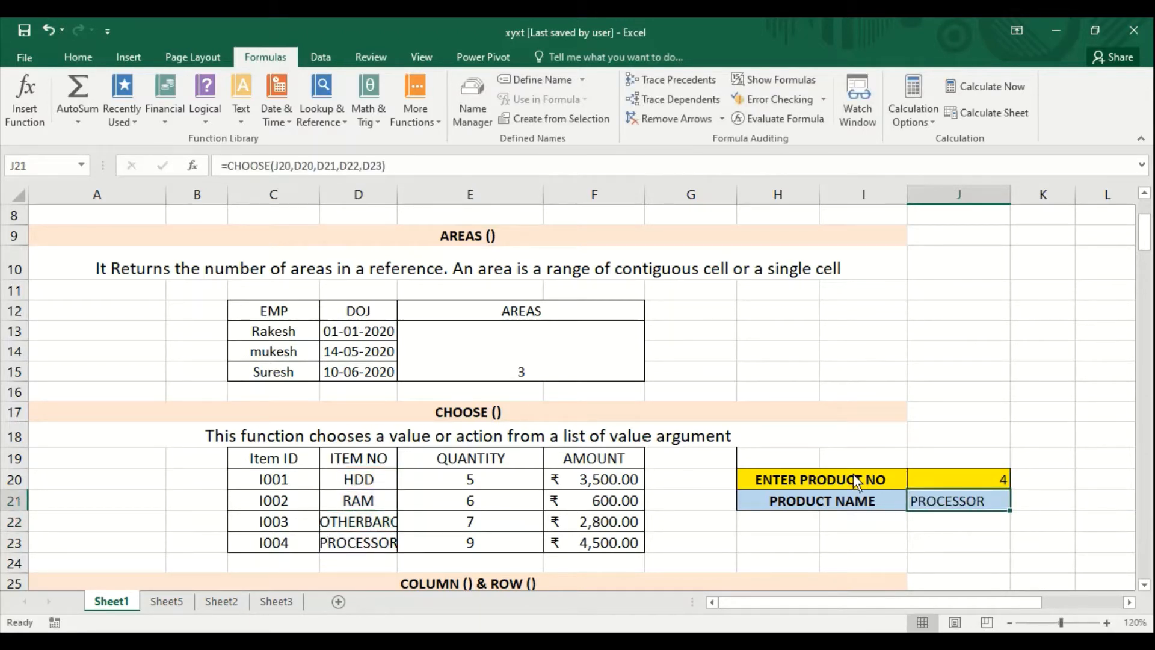
- Set the product number in cell J20 to 2
left_click(942, 484)
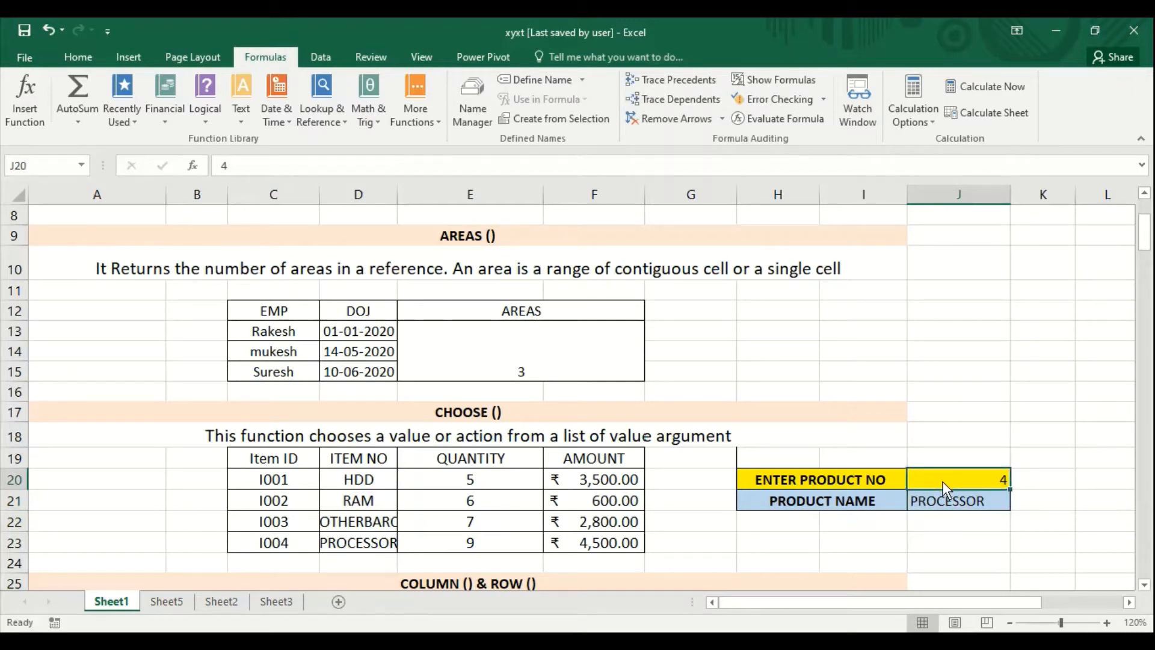
type("2")
key("Return")
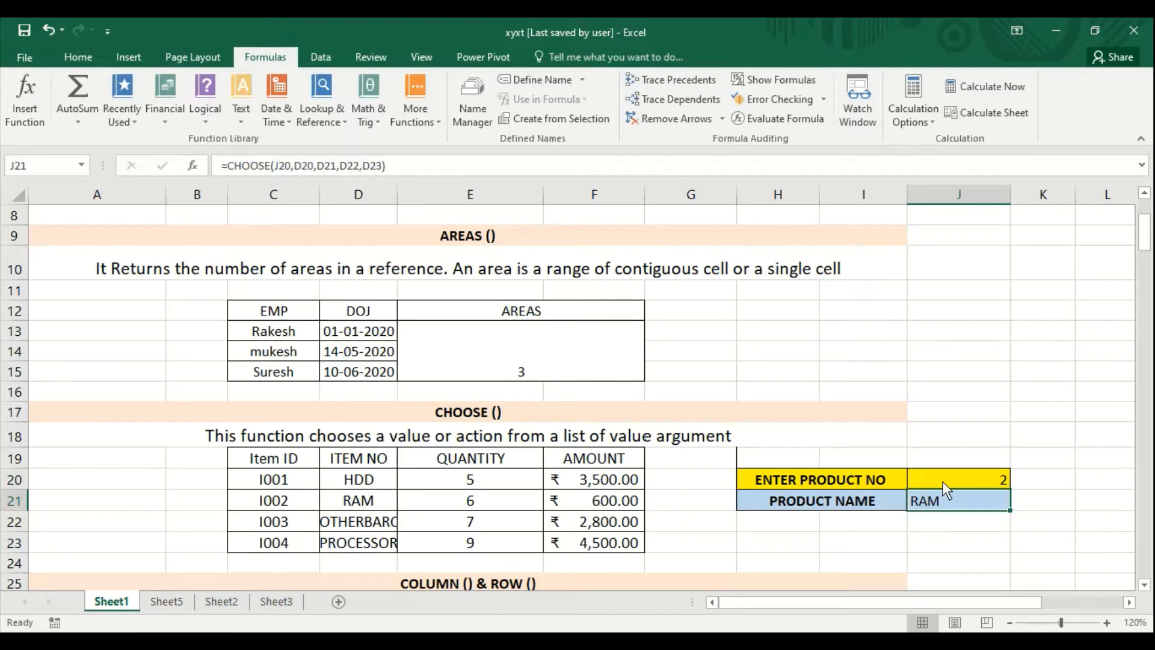
- In the COLUMN & ROW section, enter the formula =COLUMN(D27) in cell E28 under column no
key("Down")
key("Down")
key("Down")
key("Down")
key("Down")
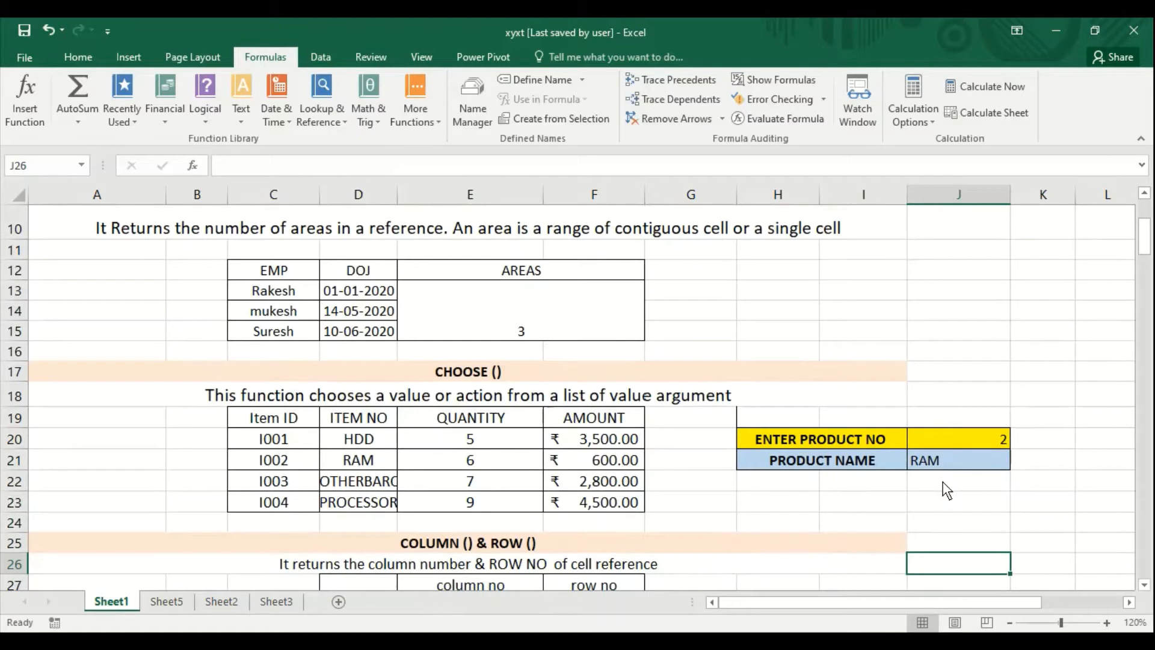
scroll(947, 489, "down", 1)
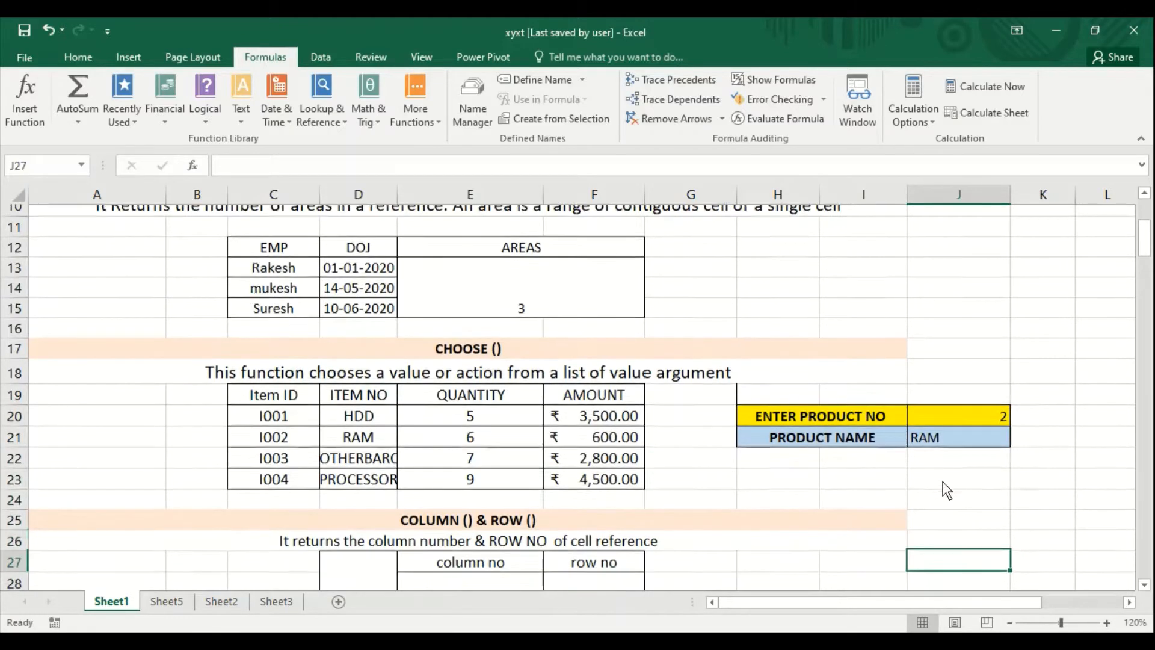
key("Left")
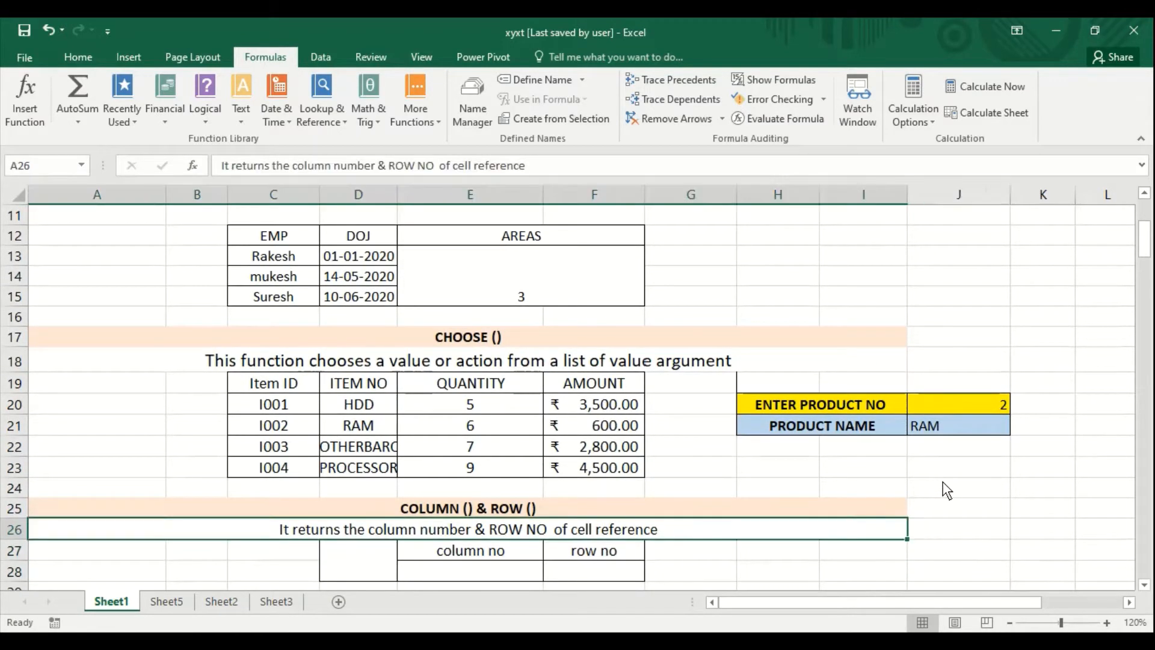
key("Up")
key("Down")
key("Down")
key("Down")
key("Left")
key("Left")
key("Left")
key("Left")
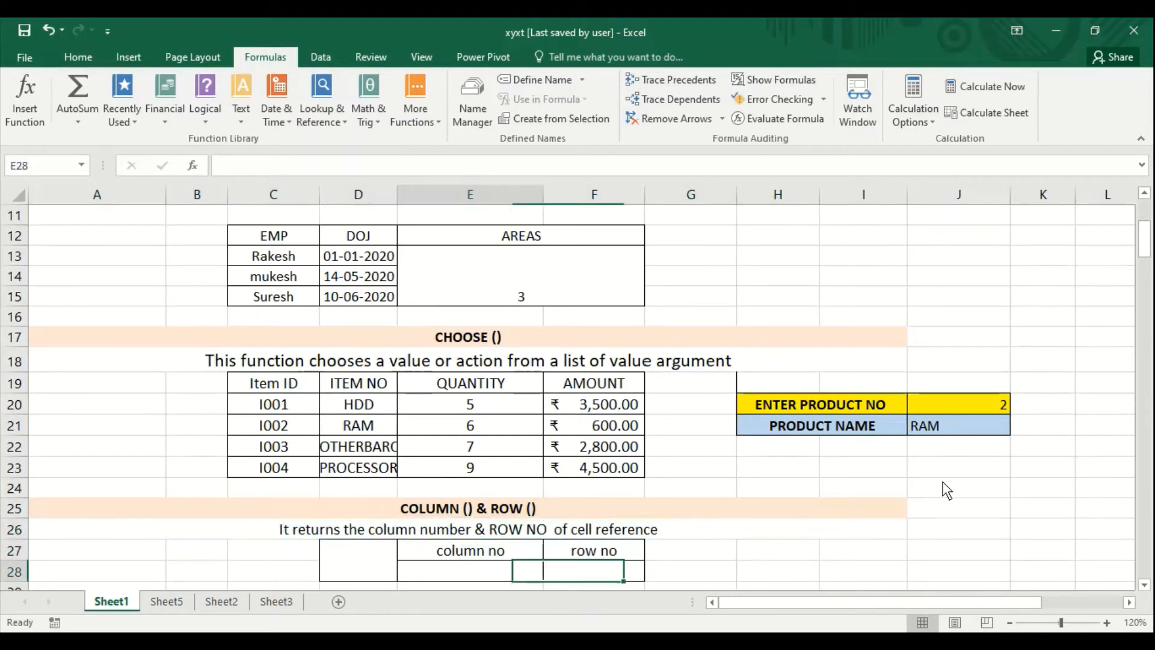
type("=")
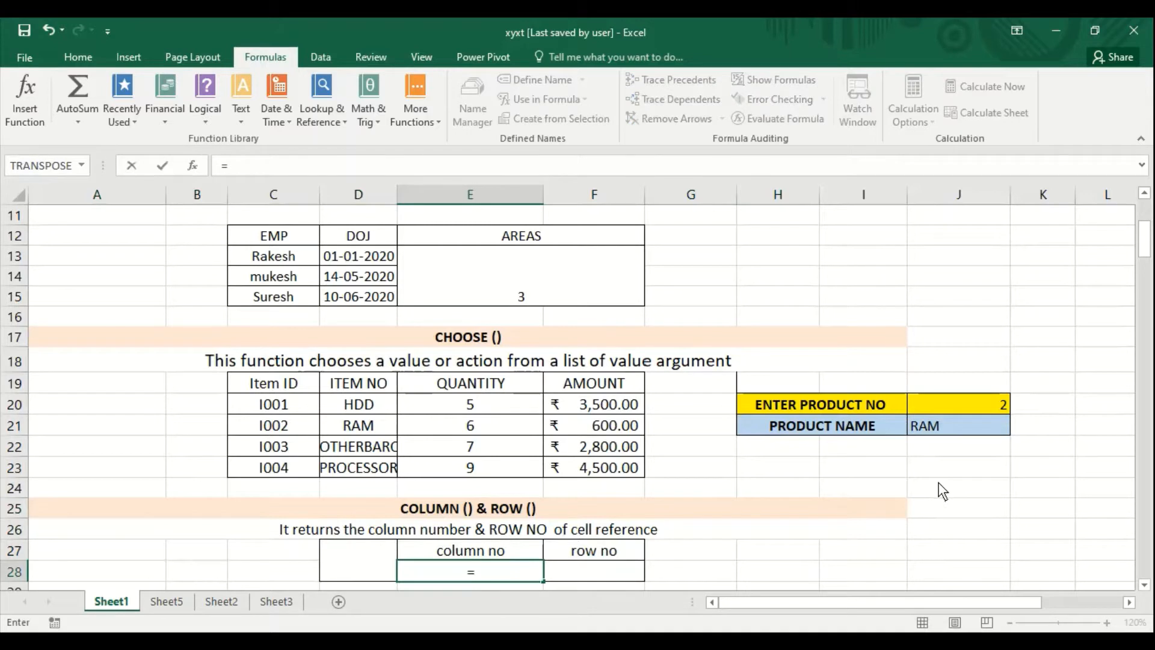
type("column(")
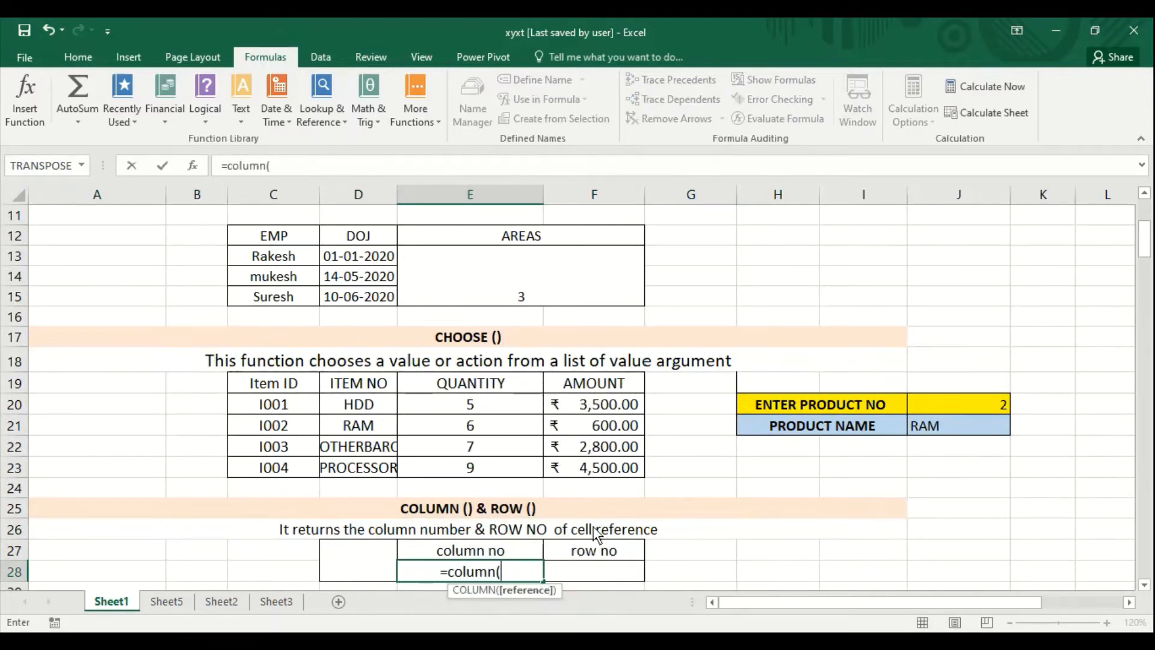
left_click(347, 577)
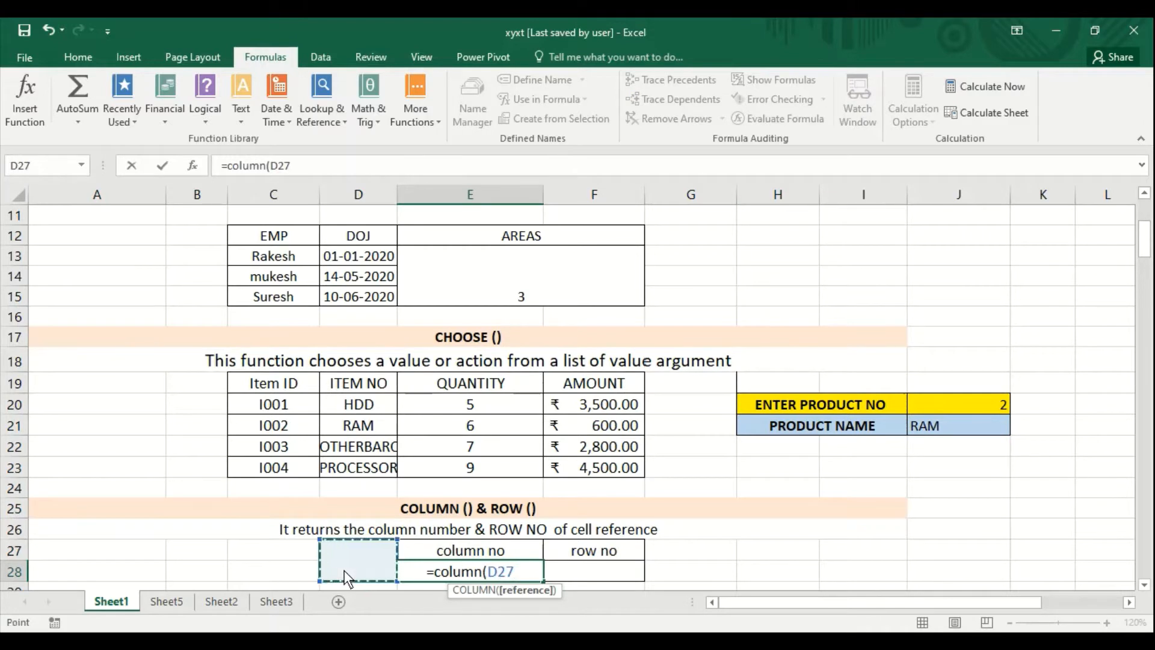
type(")")
key("Return")
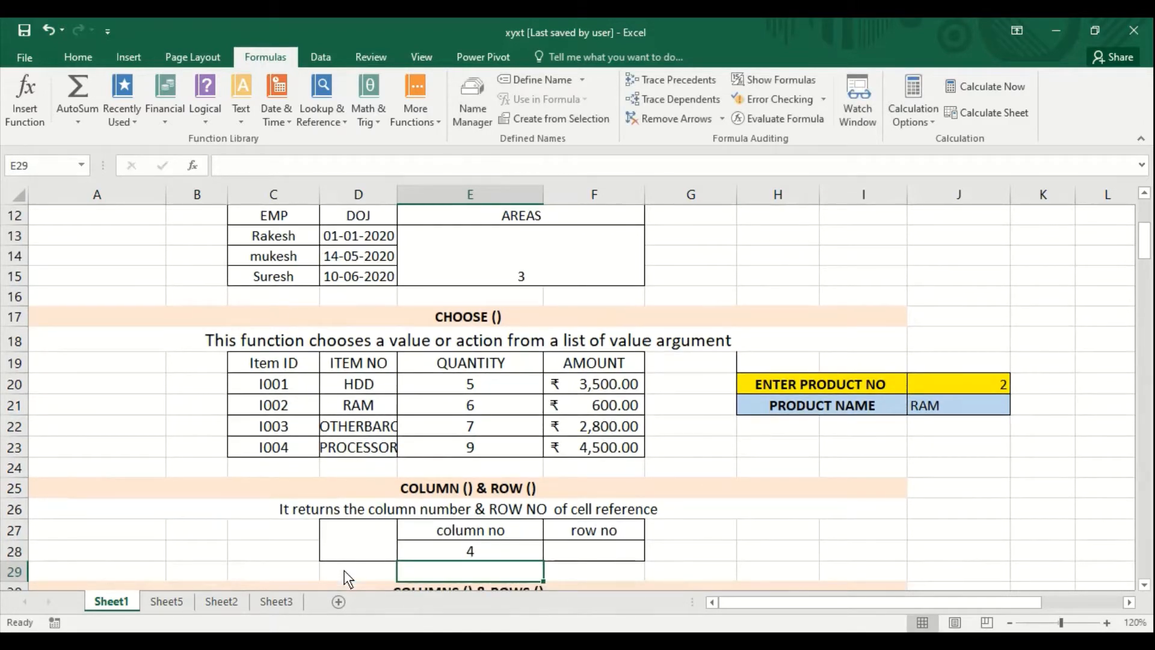
- Enter the formula =ROW(D27) in cell F28 under row no, and check it against the referenced merged cell
left_click(581, 551)
type("=")
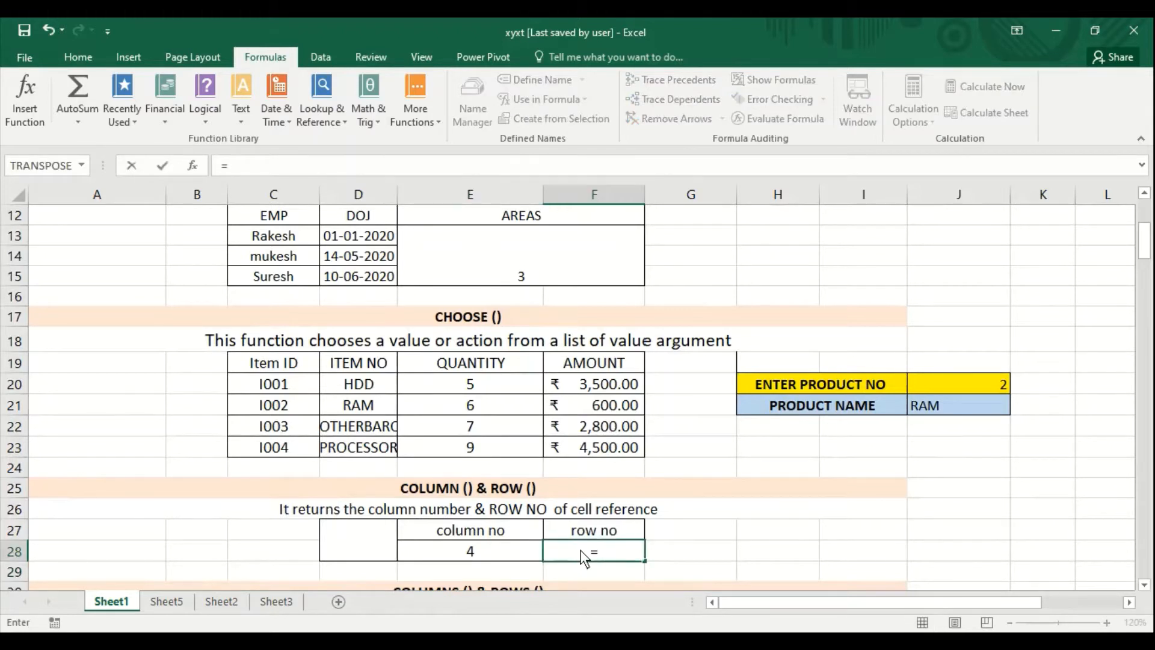
type("row")
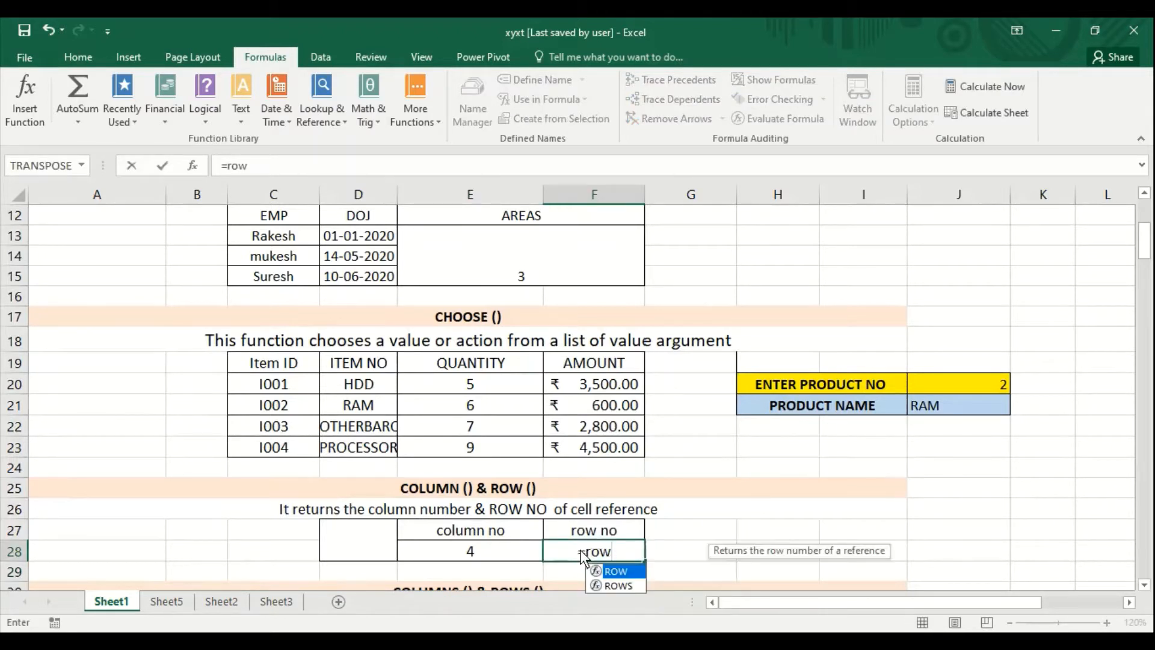
type("(")
left_click(368, 554)
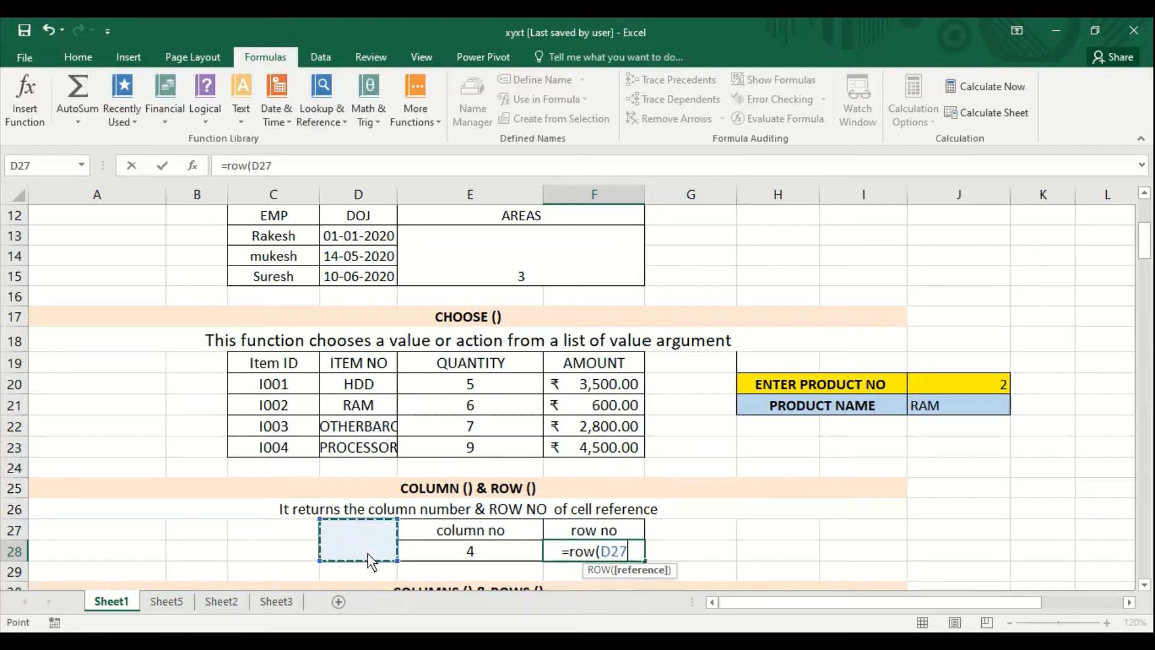
key("Return")
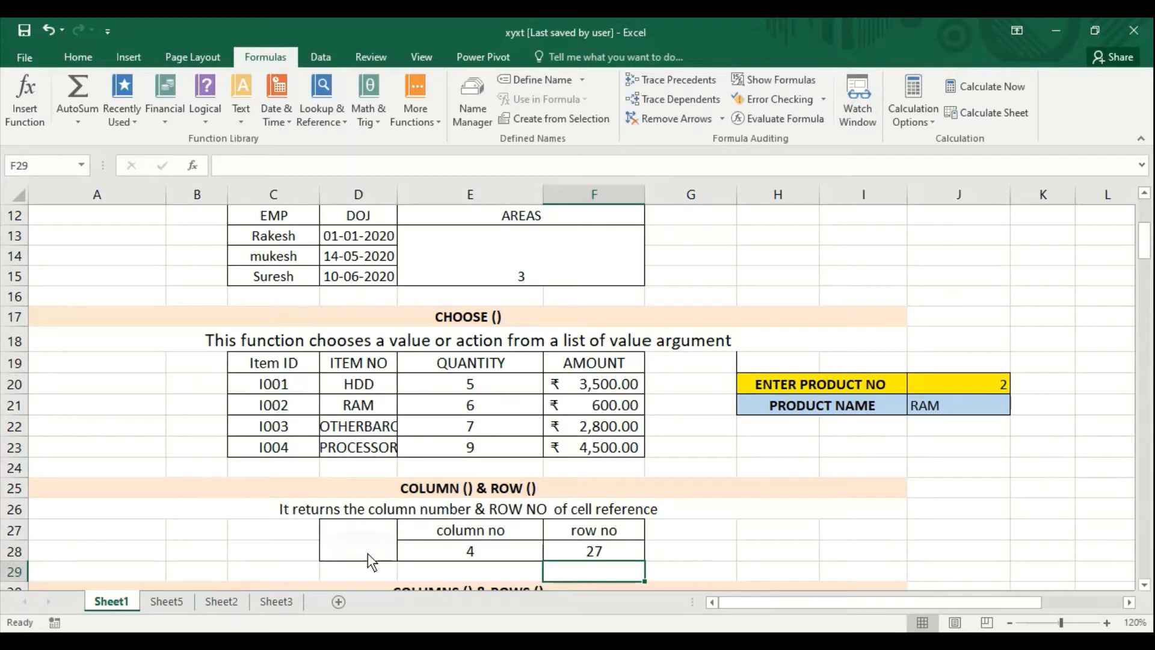
left_click(367, 553)
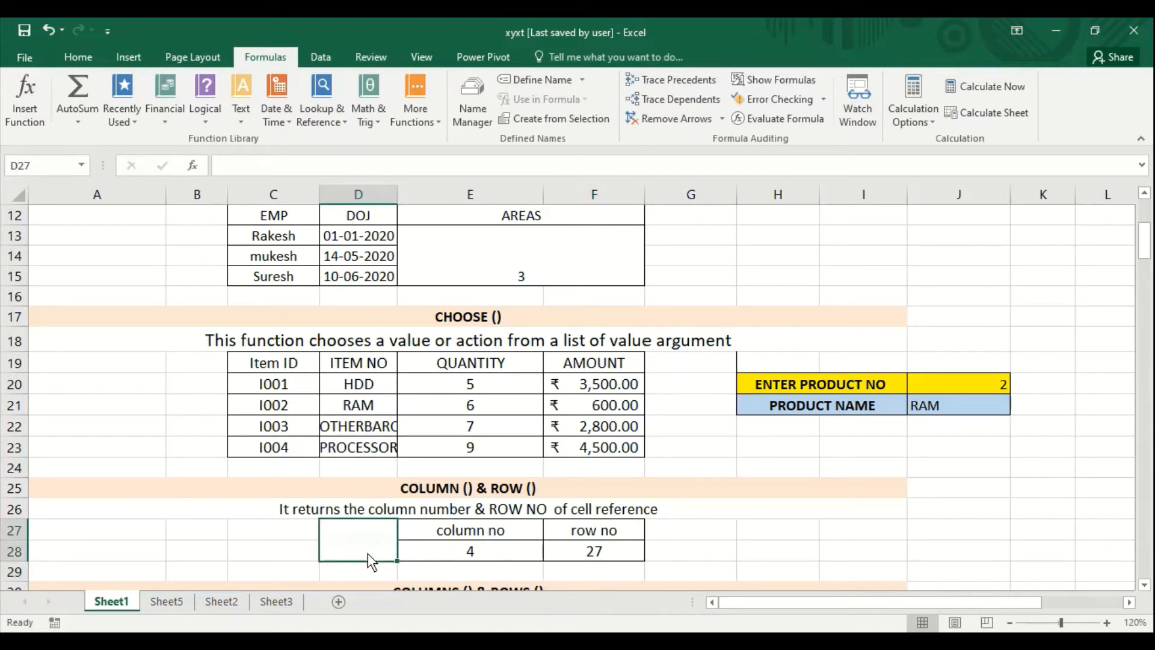
left_click(595, 553)
- In the COLUMNS & ROWS section, enter the formula =COLUMNS(C33:E34) in cell H33 beside TOTAL COLS
key("Down")
key("Down")
key("Down")
key("Down")
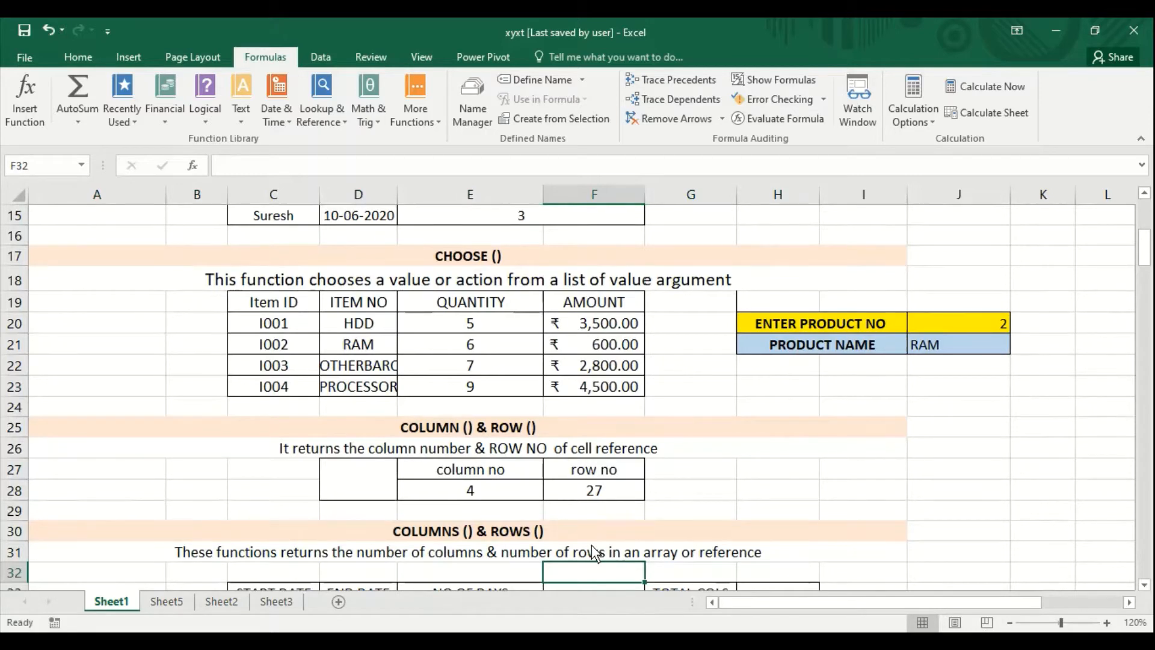
key("Right")
key("Right")
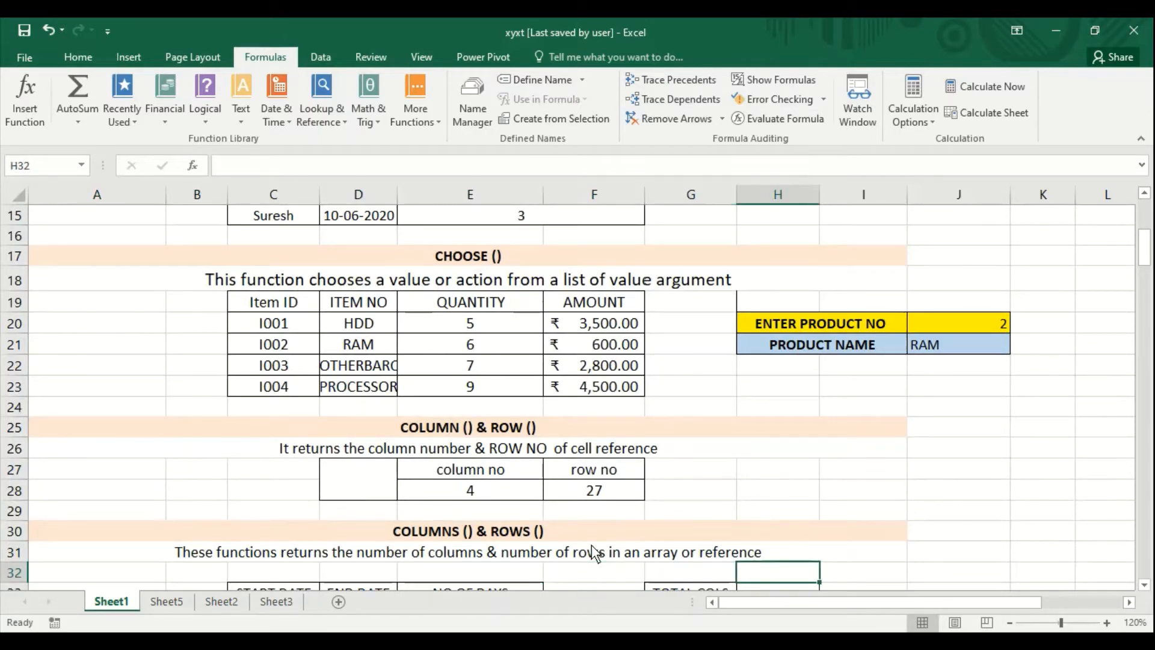
key("Down")
scroll(591, 544, "down", 1)
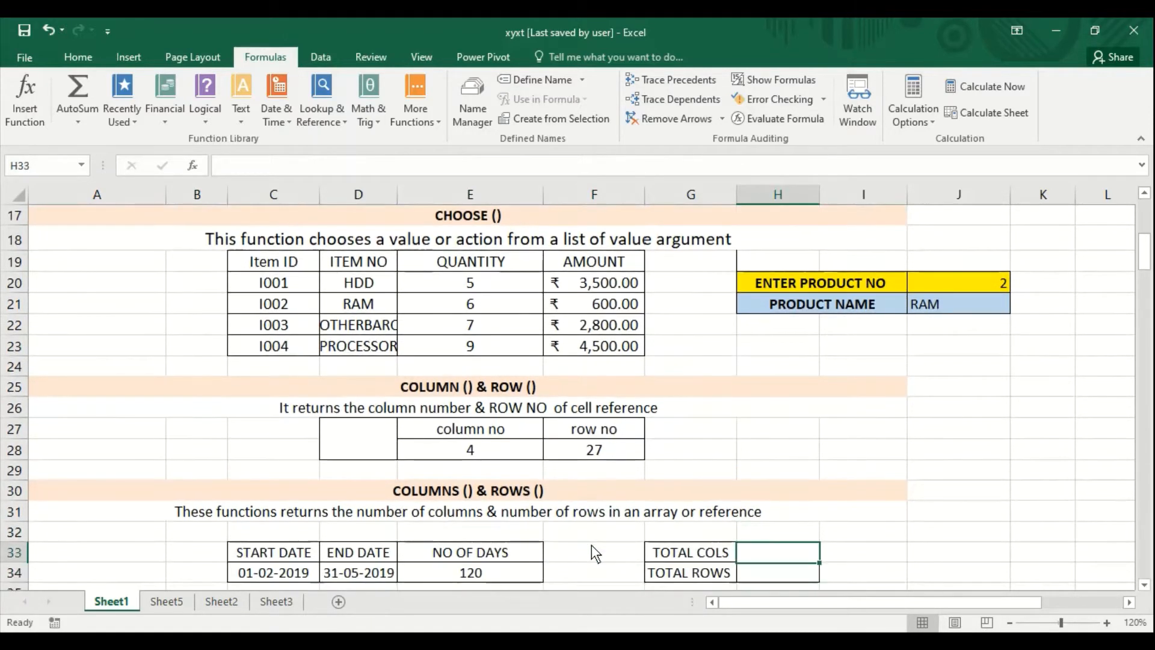
key("Down")
key("Down")
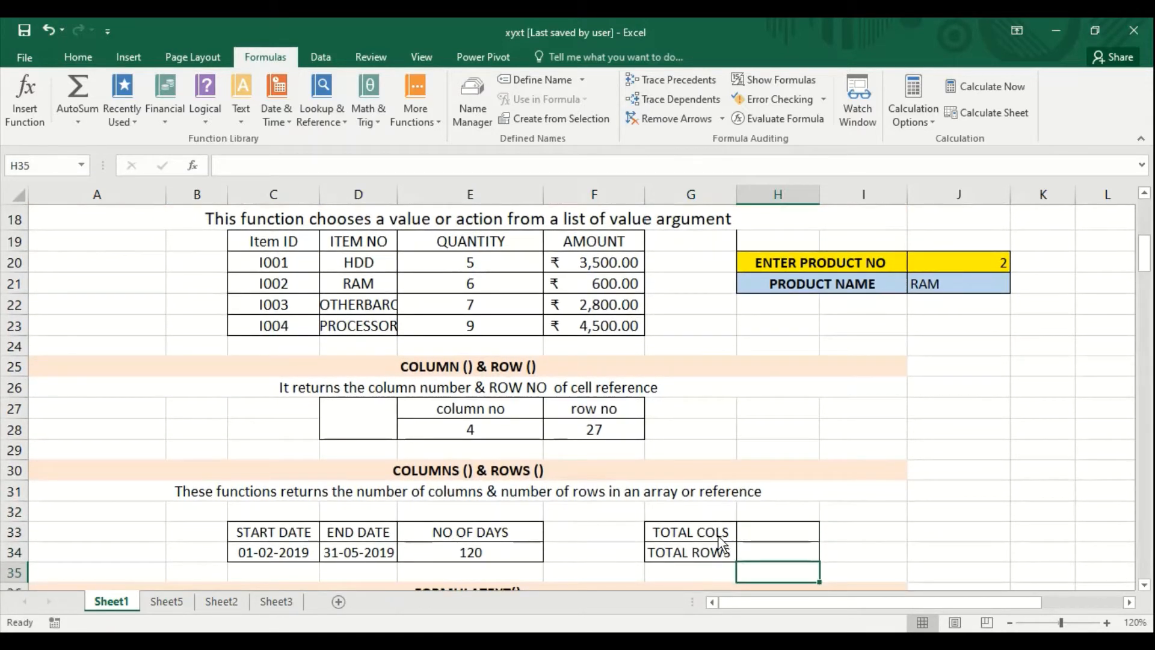
left_click(772, 537)
type("=")
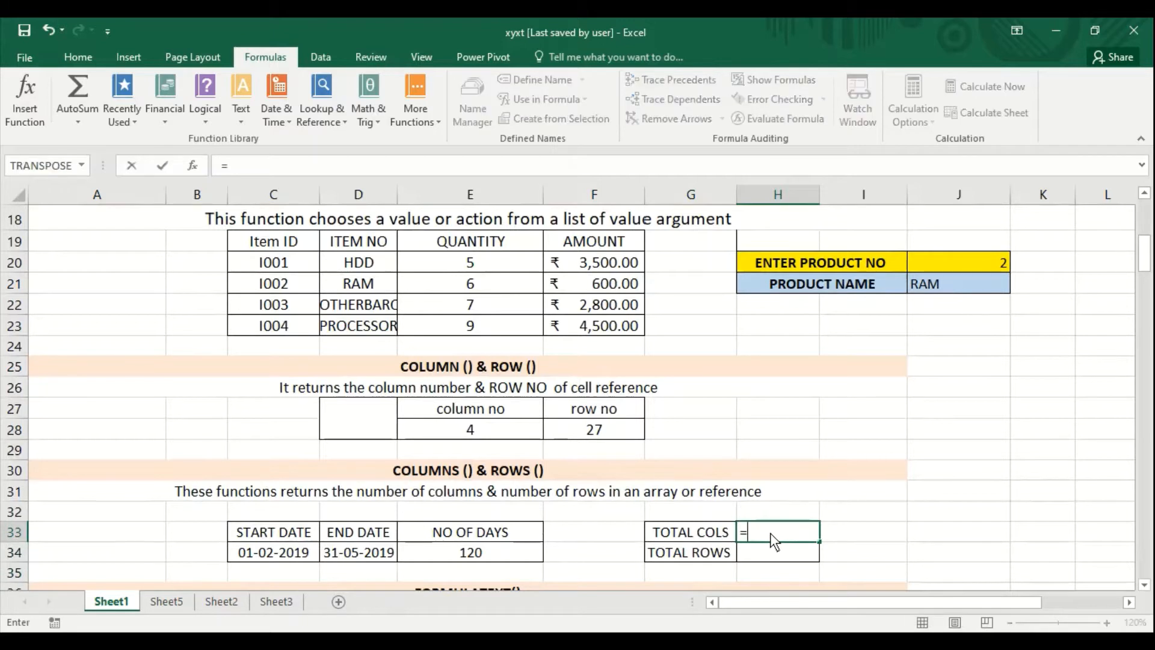
type("c")
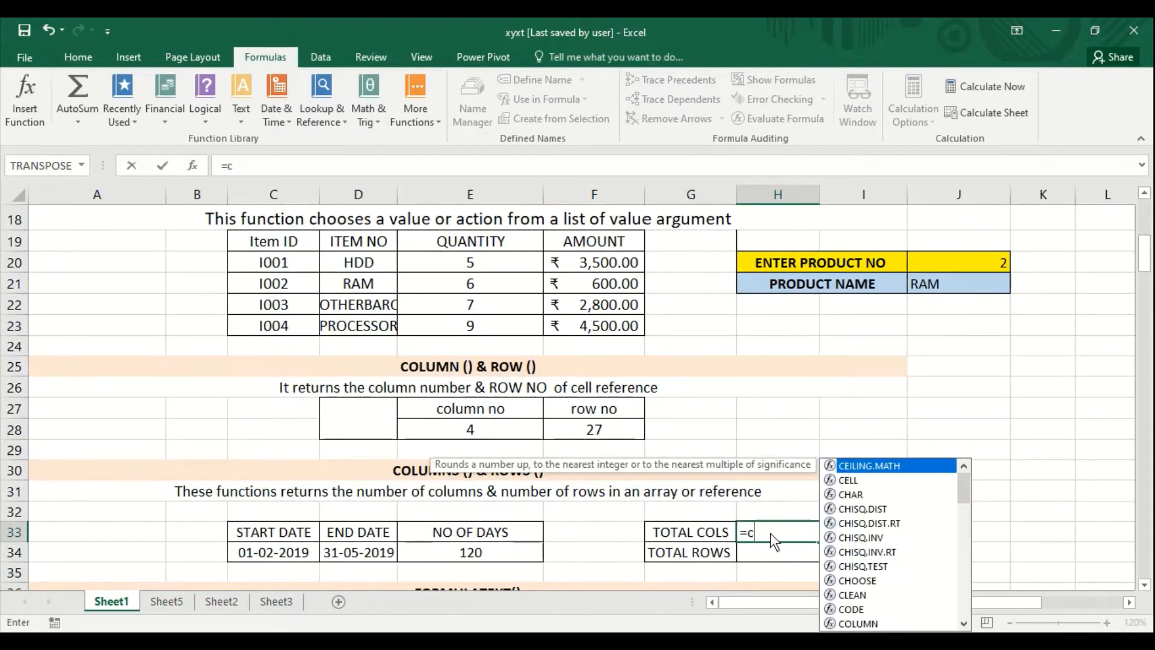
type("olumns")
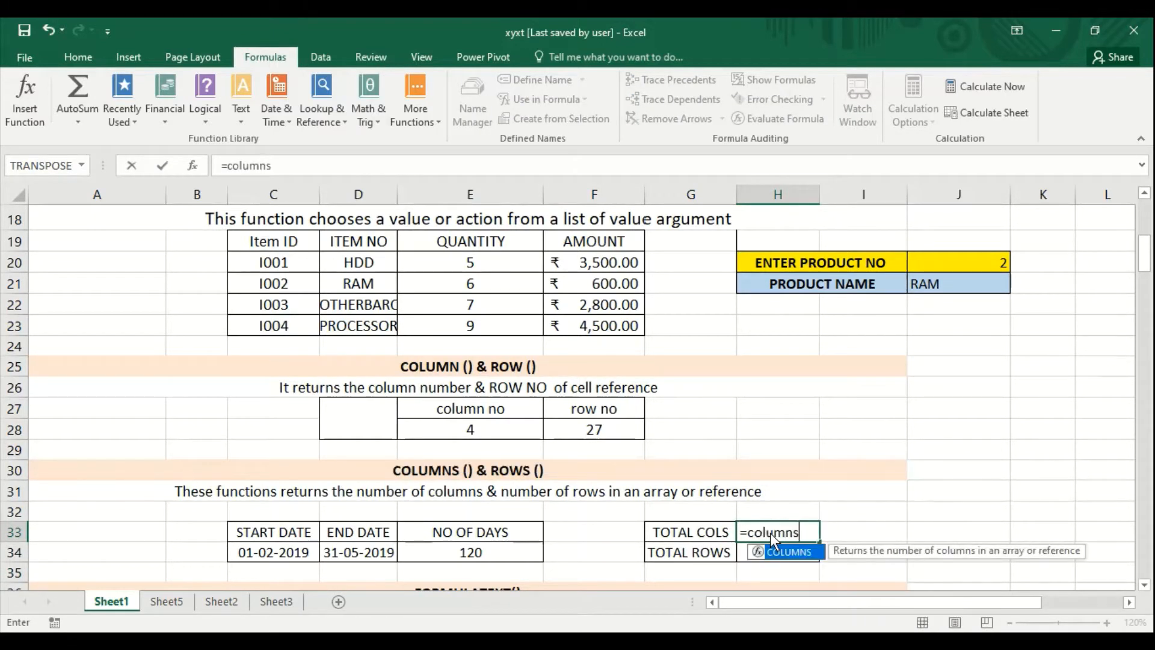
type("(")
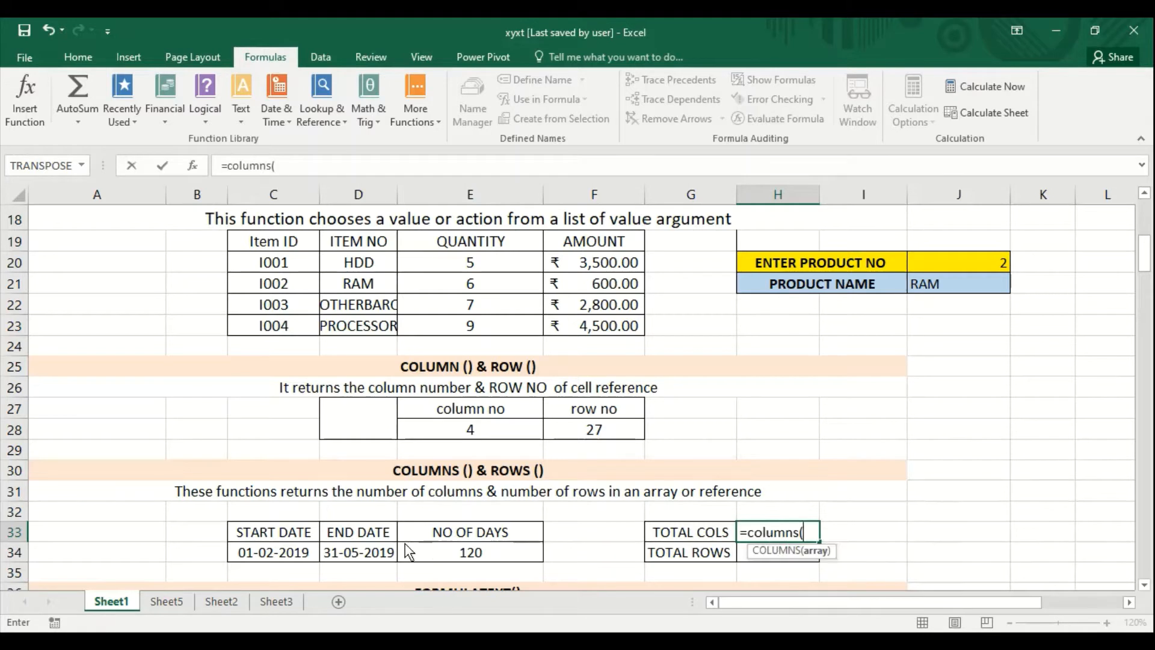
left_click_drag(289, 535, 491, 555)
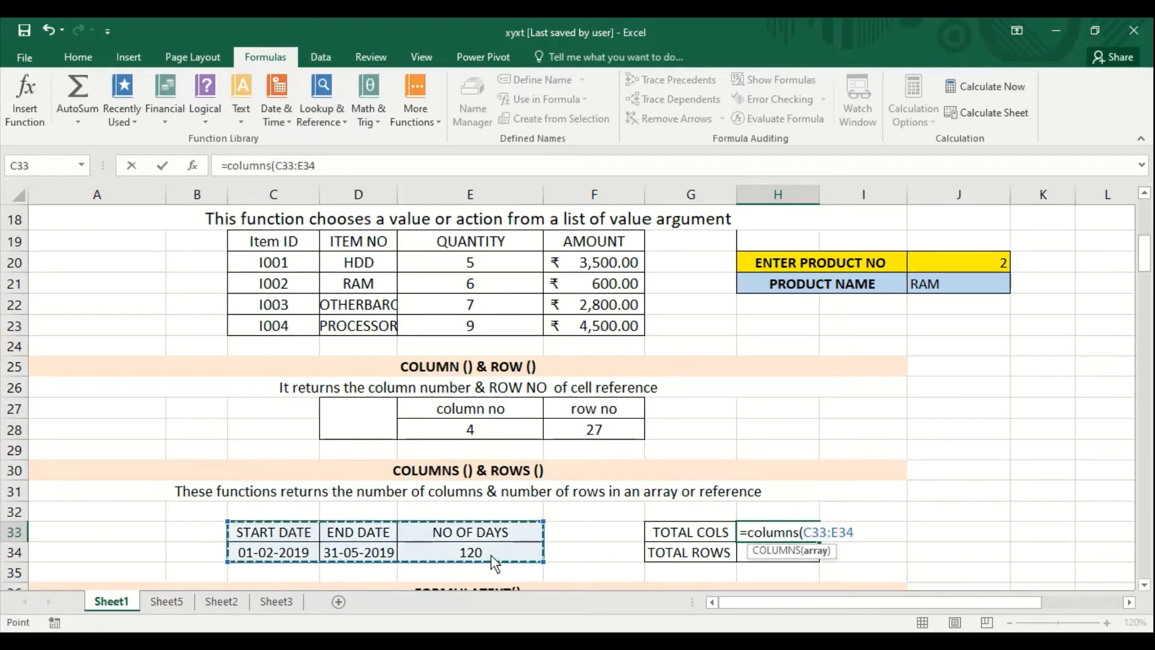
key("Return")
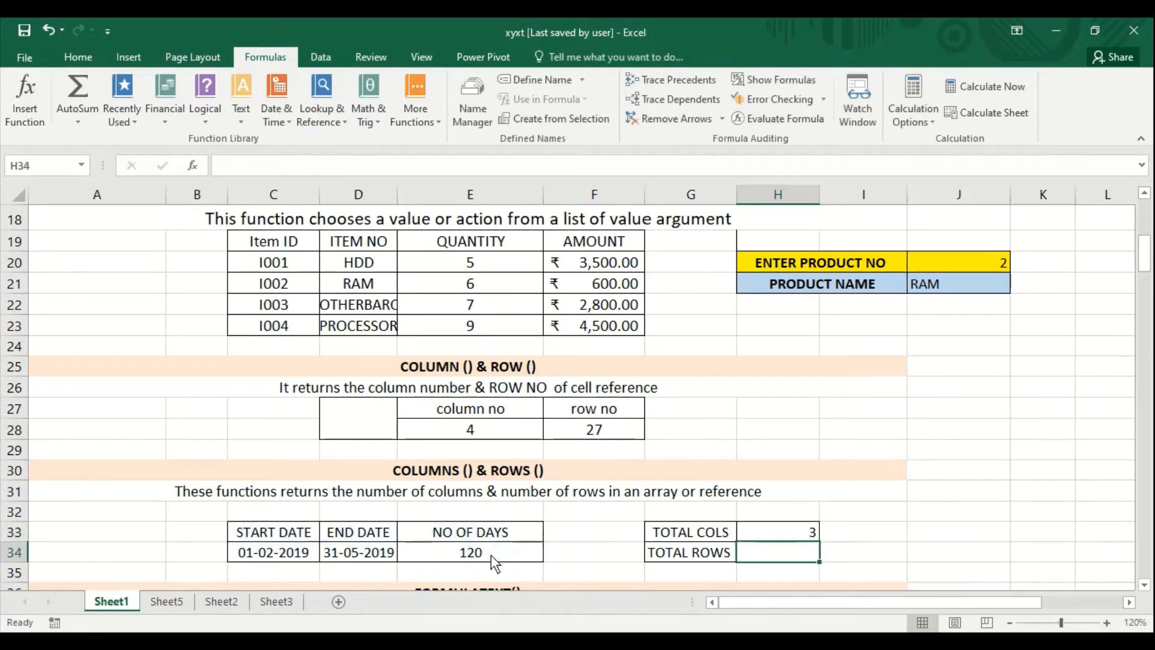
- Enter the formula =ROWS(C33:E34) in cell H34 beside TOTAL ROWS
type("=r")
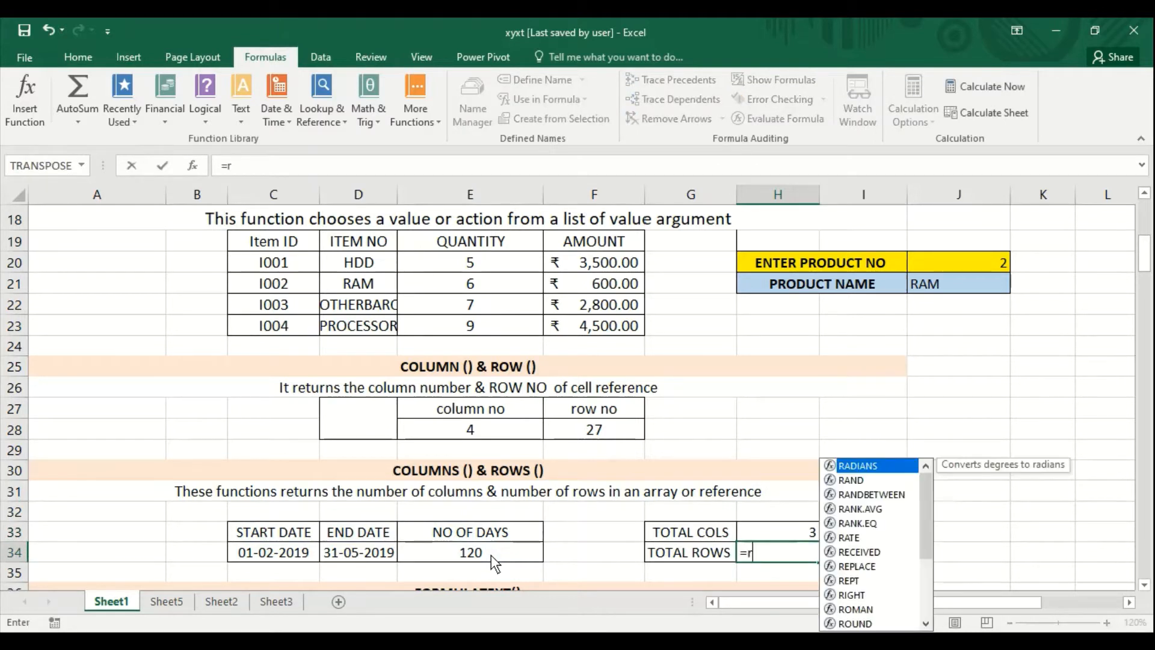
type("ows(")
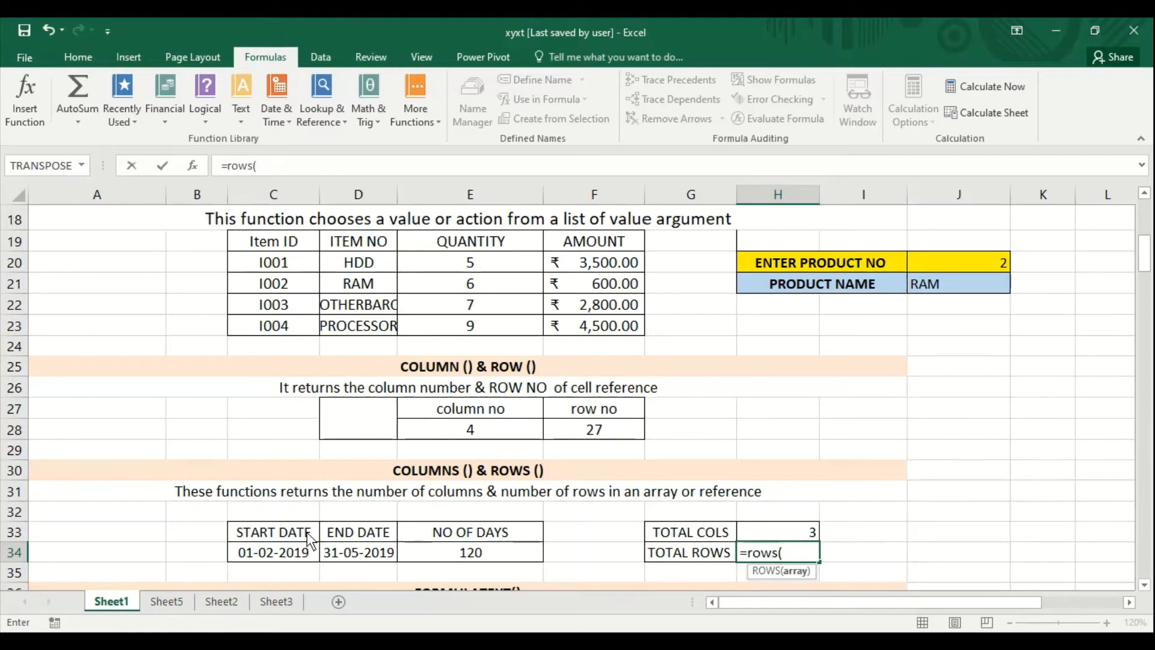
left_click_drag(306, 532, 456, 559)
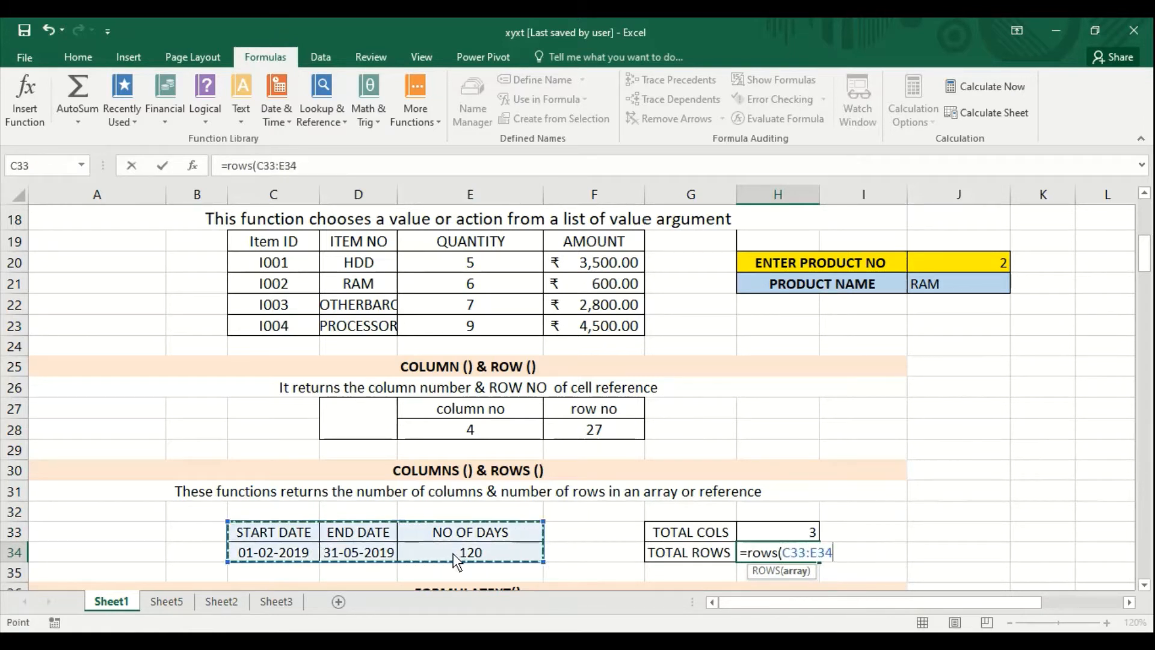
type(")")
key("Return")
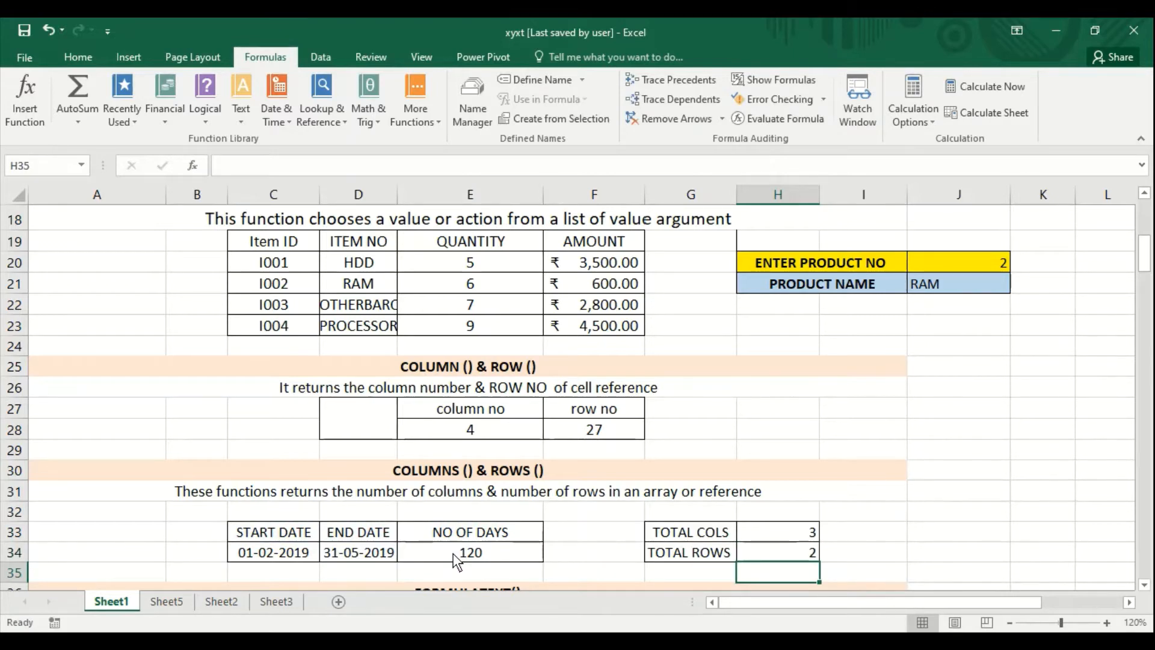
- In the FORMULATEXT section, examine the formula behind the Maturity Date in cell E40
key("Down")
key("Down")
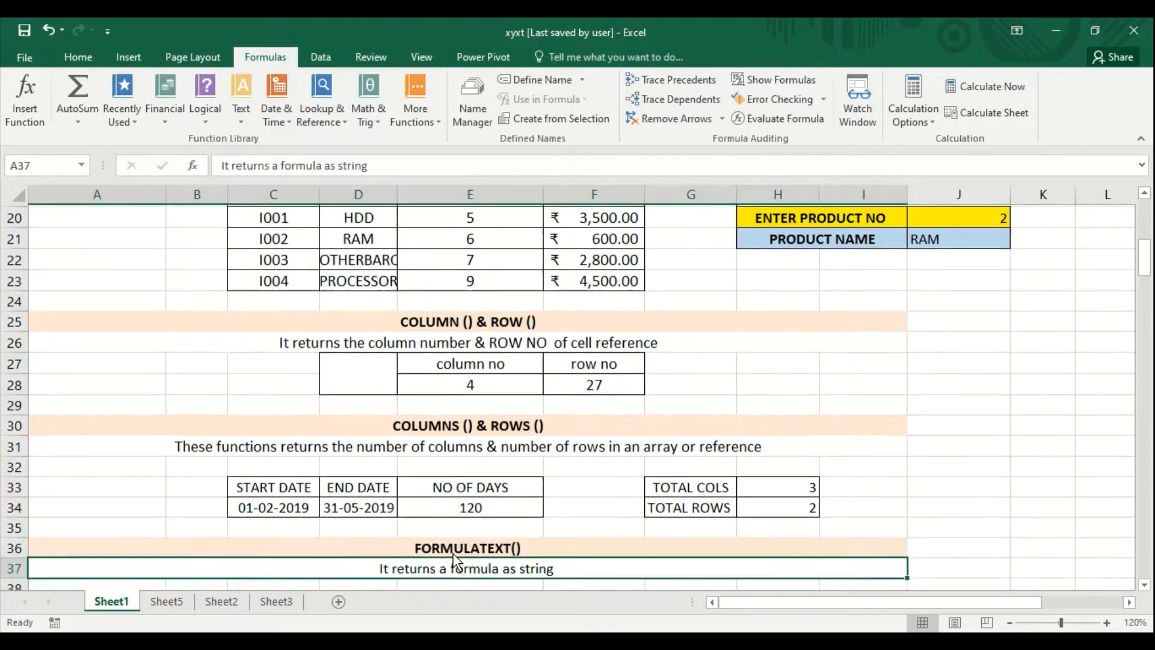
key("Up")
key("Down")
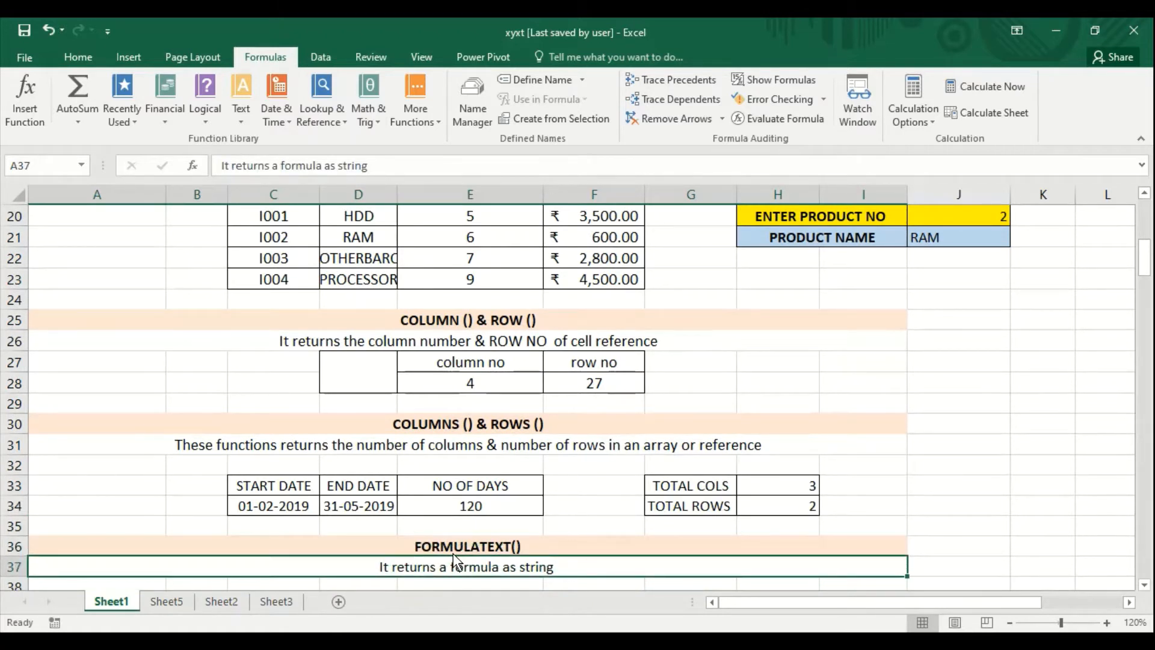
key("Down")
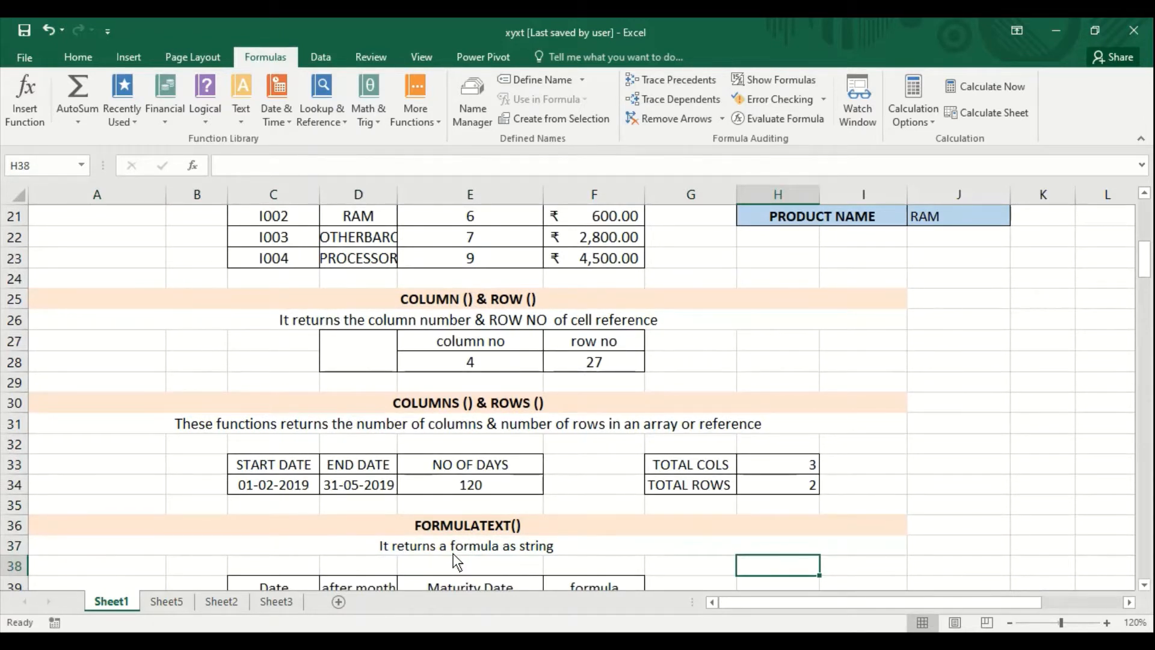
key("Down")
key("Down")
key("Down")
key("Down")
key("Up")
key("Right")
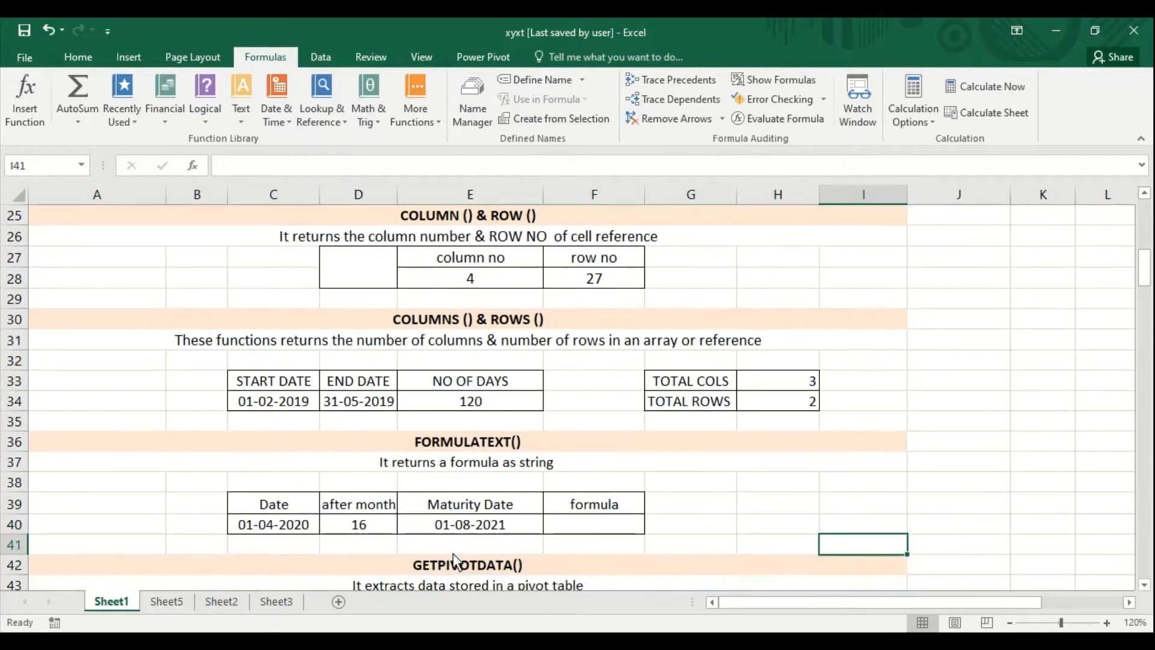
key("Up")
key("Left")
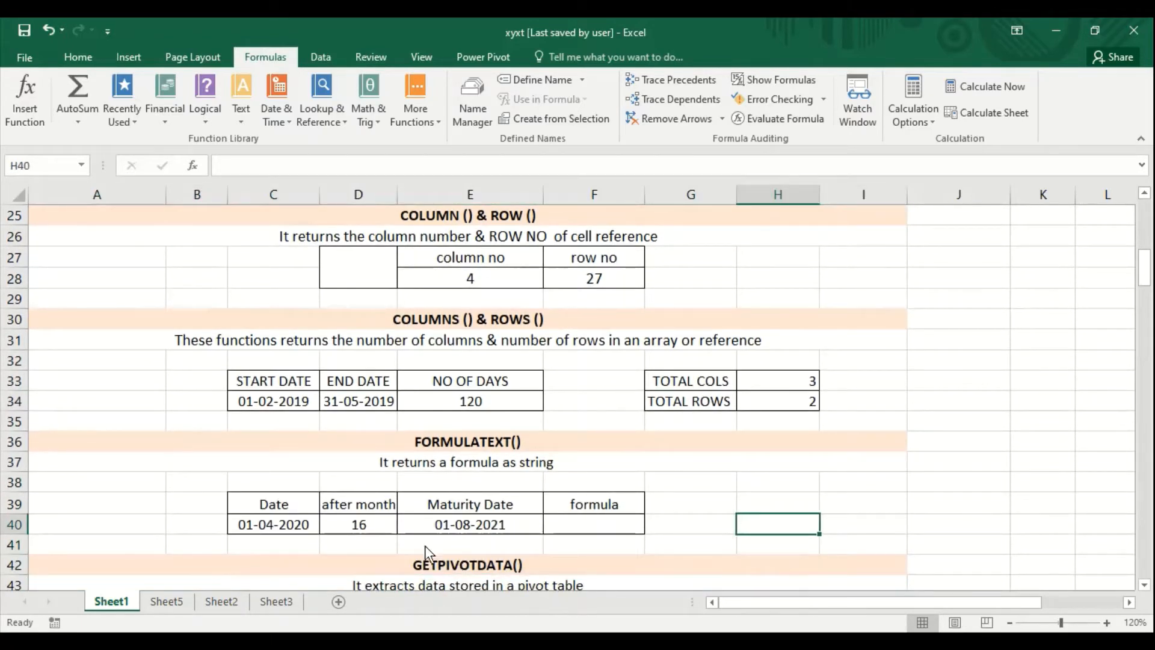
left_click(459, 527)
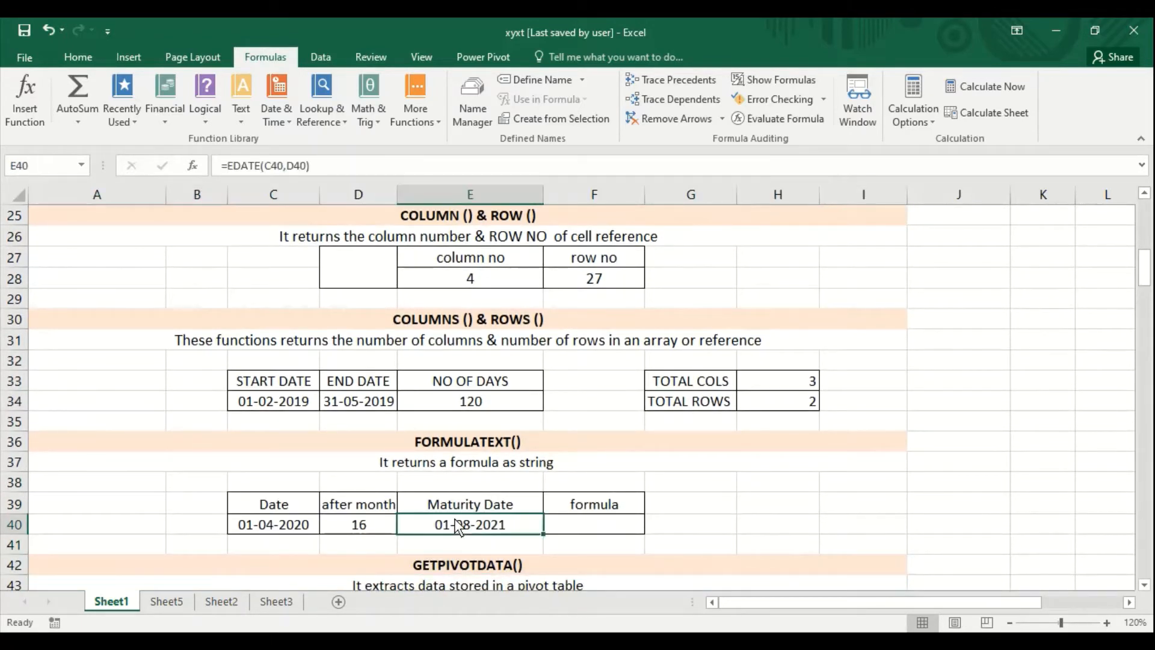
- Enter the formula =FORMULATEXT(E40) in cell F40 under formula, and compare it with the Maturity Date cell's own formula
left_click(564, 527)
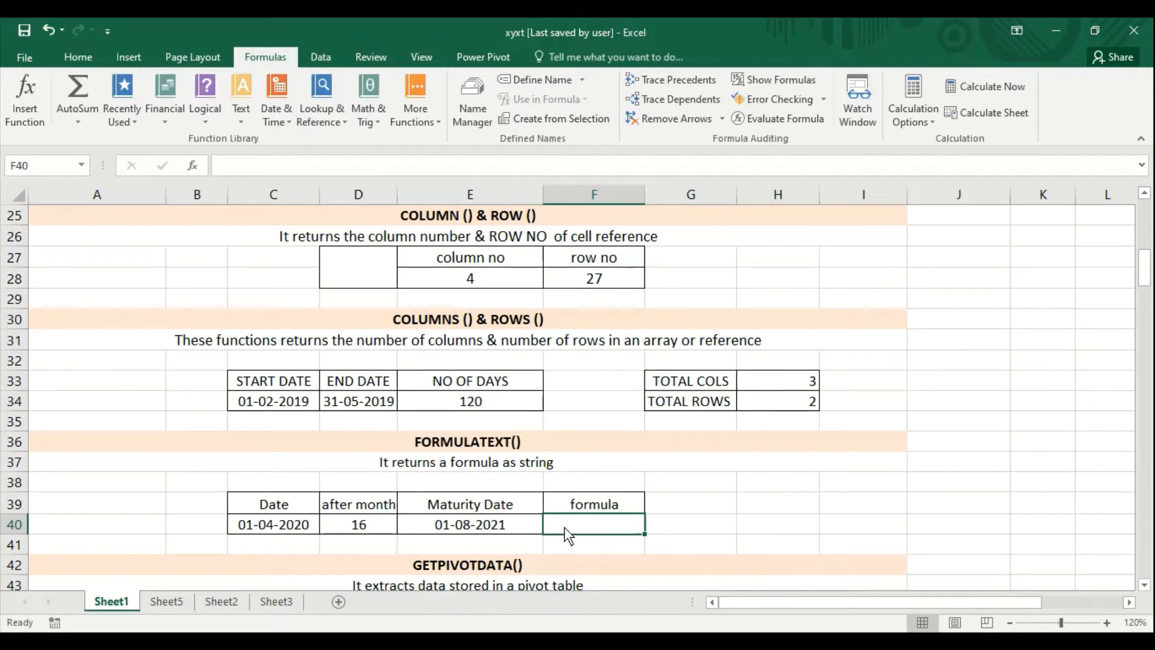
type("=")
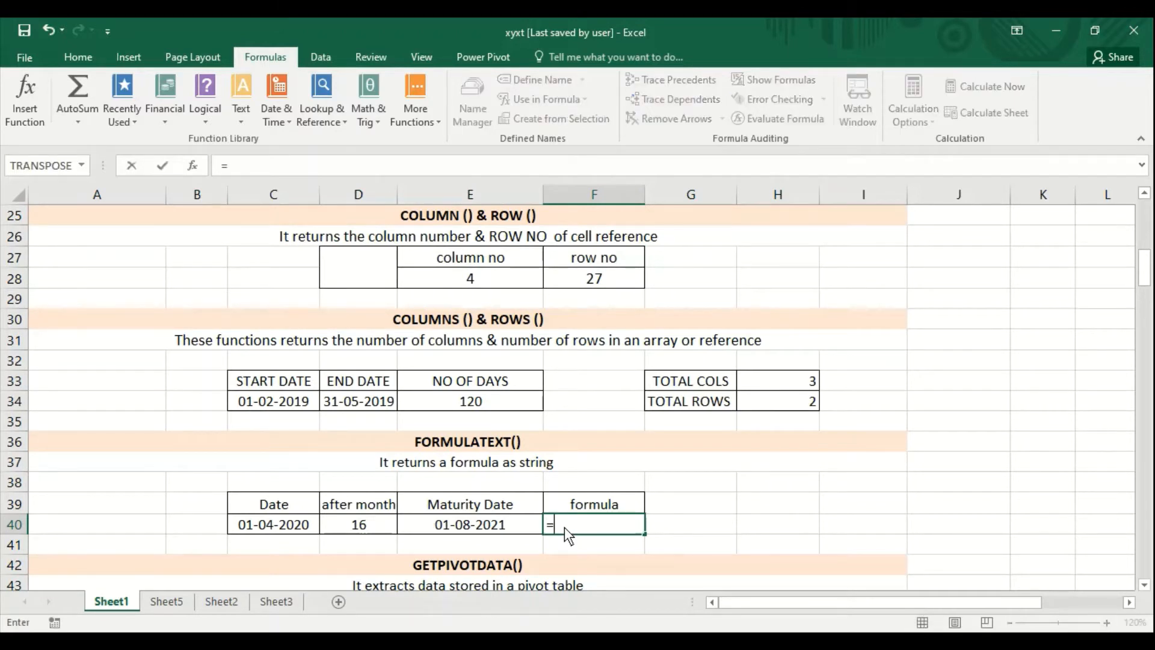
type("for")
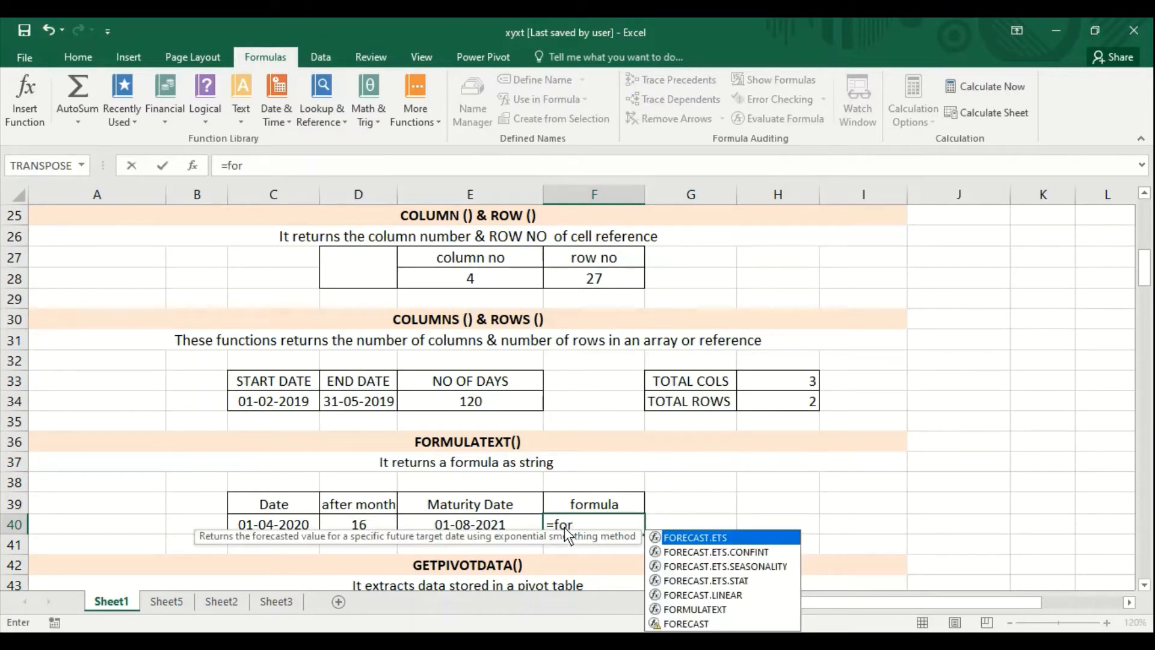
type("mu")
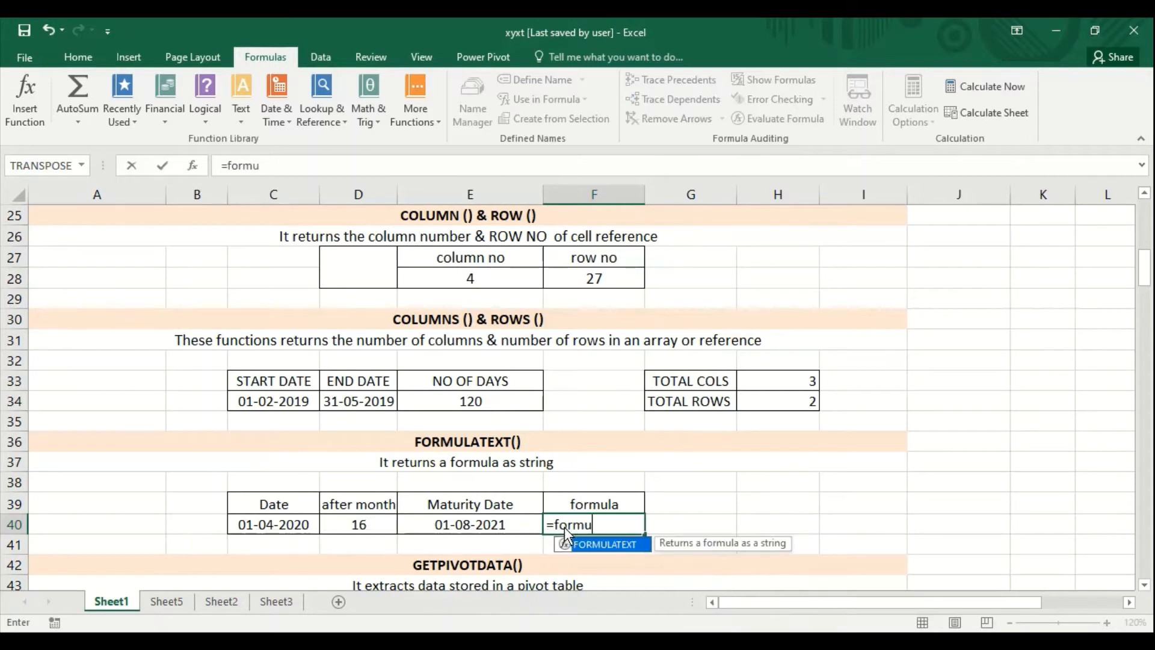
type("latext(")
left_click(500, 527)
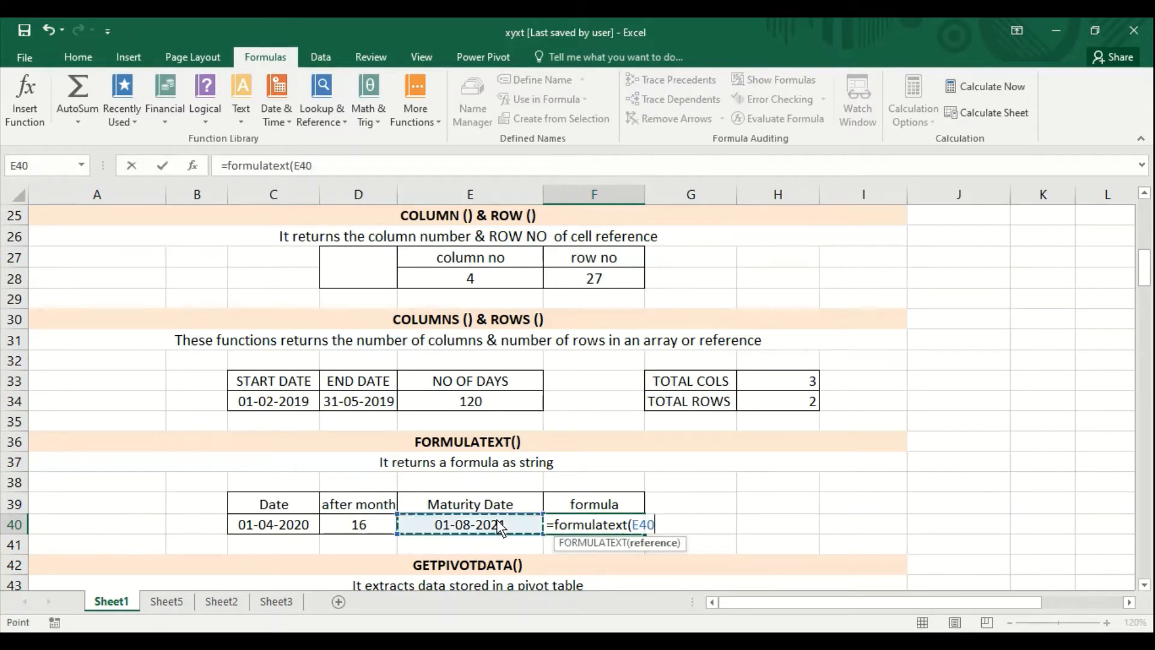
type(")")
key("Return")
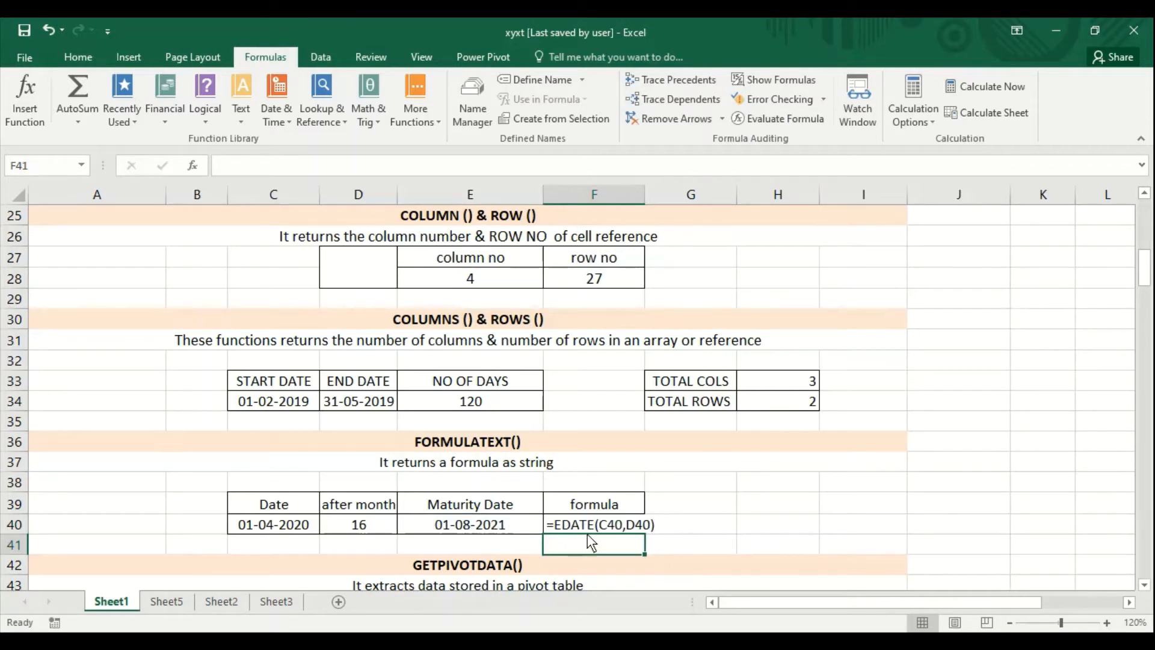
left_click(474, 526)
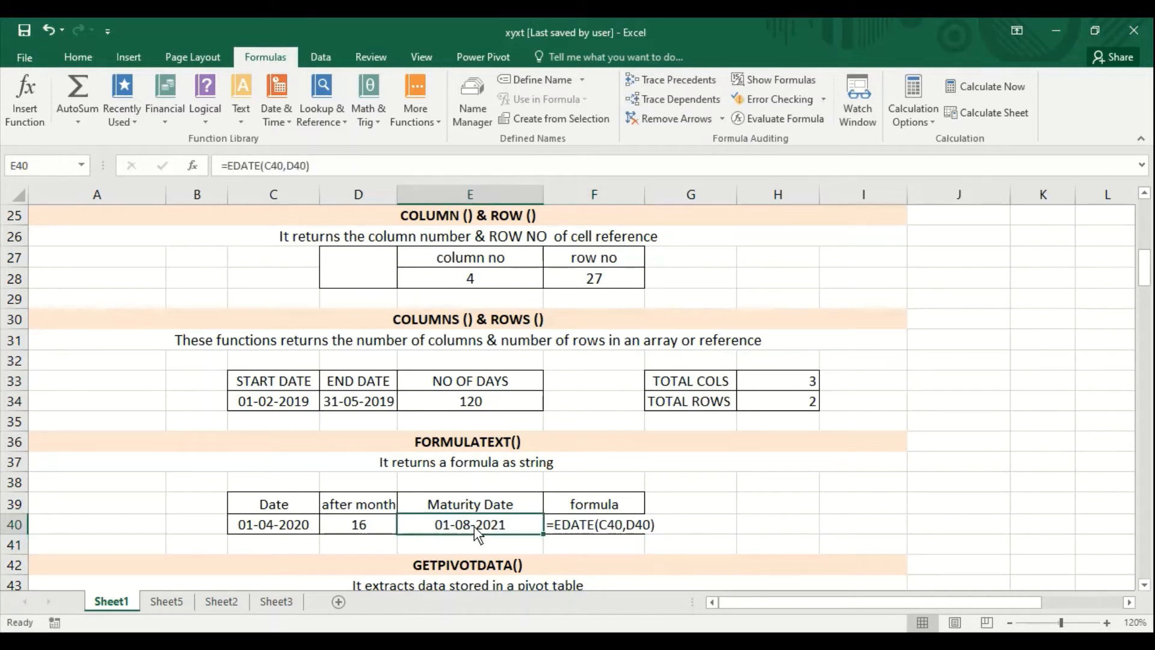
left_click(571, 522)
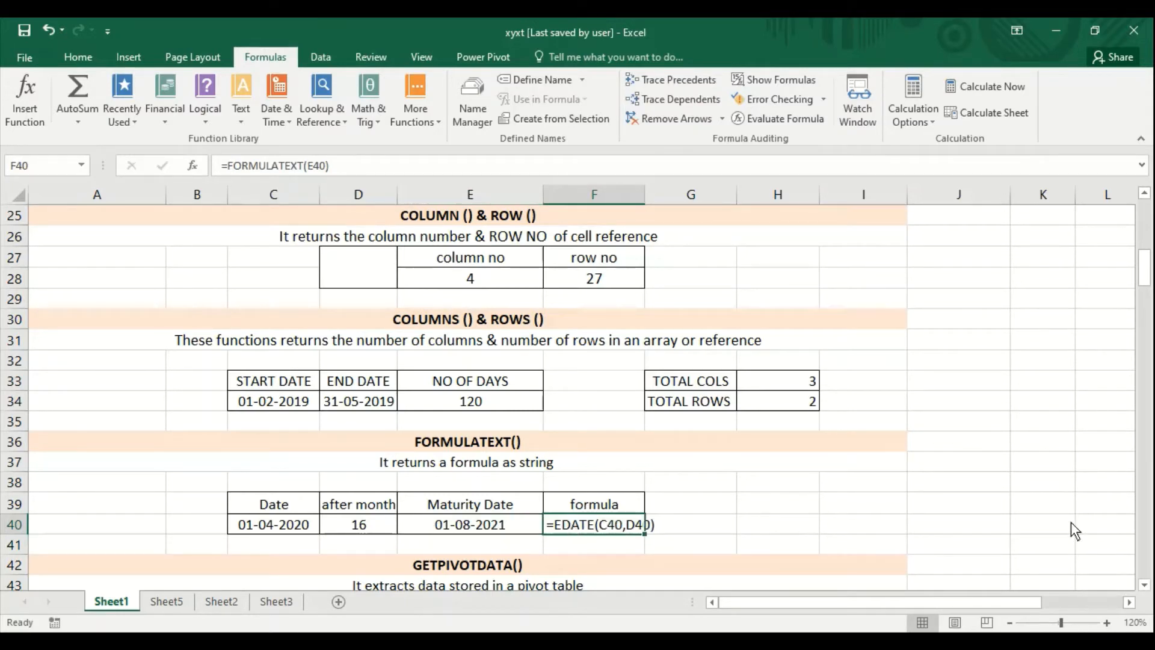
- In the GETPIVOTDATA section, enter 2021 in cell D46 under SALES DETAILS
key("Up")
key("Up")
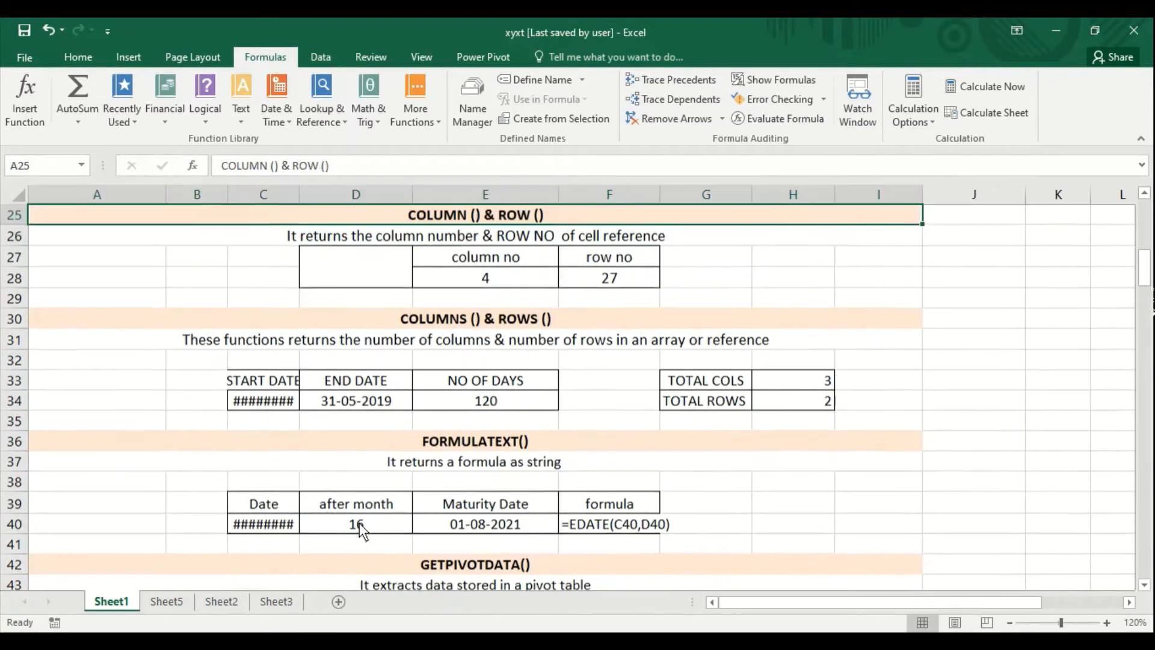
key("Down")
key("Down")
key("Down")
key("Down")
key("Down")
key("Down")
key("Down")
key("Down")
key("Down")
key("Down")
key("Down")
key("Down")
key("Down")
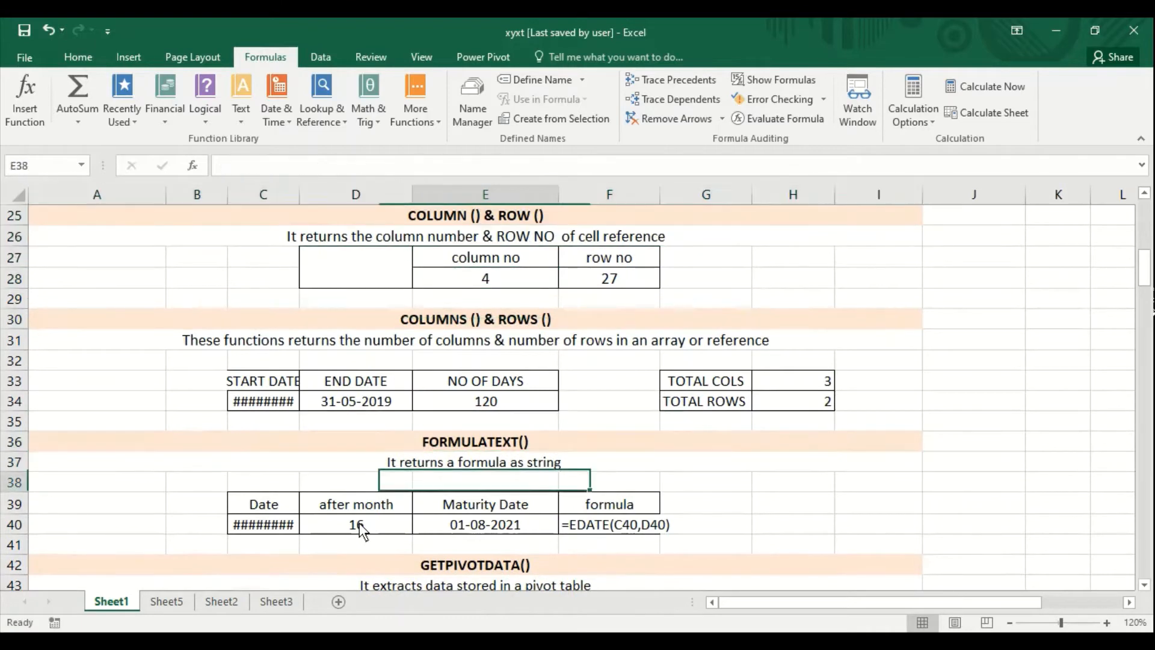
key("Down")
key("Down")
key("Down")
key("Down")
key("Down")
key("Down")
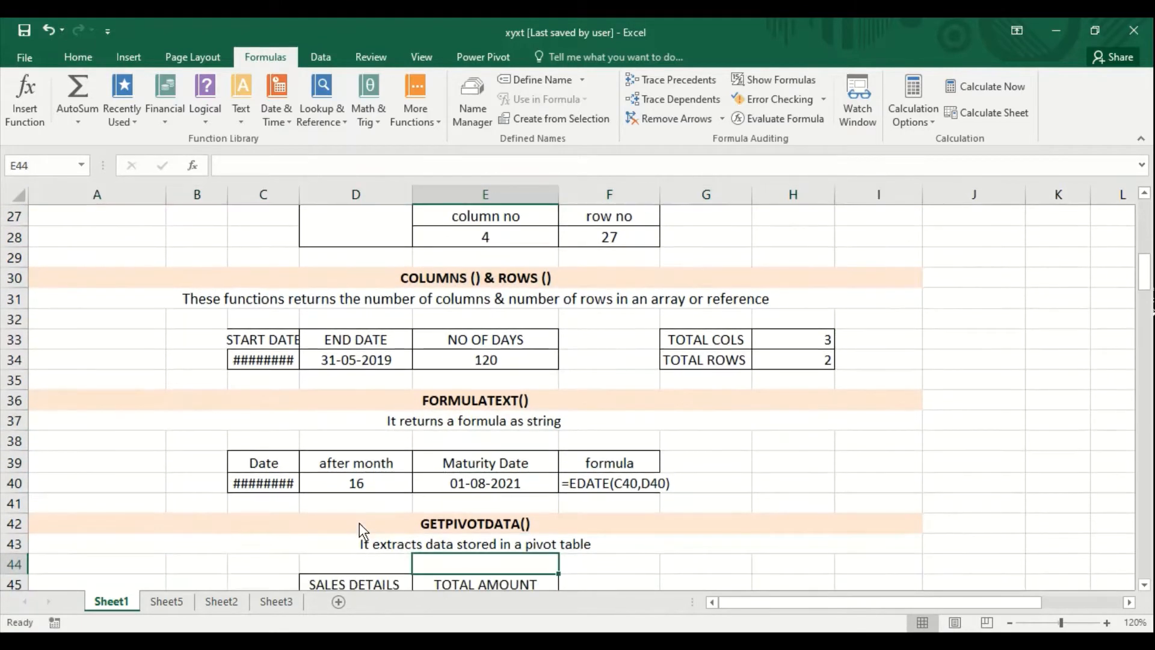
key("Down")
key("Down")
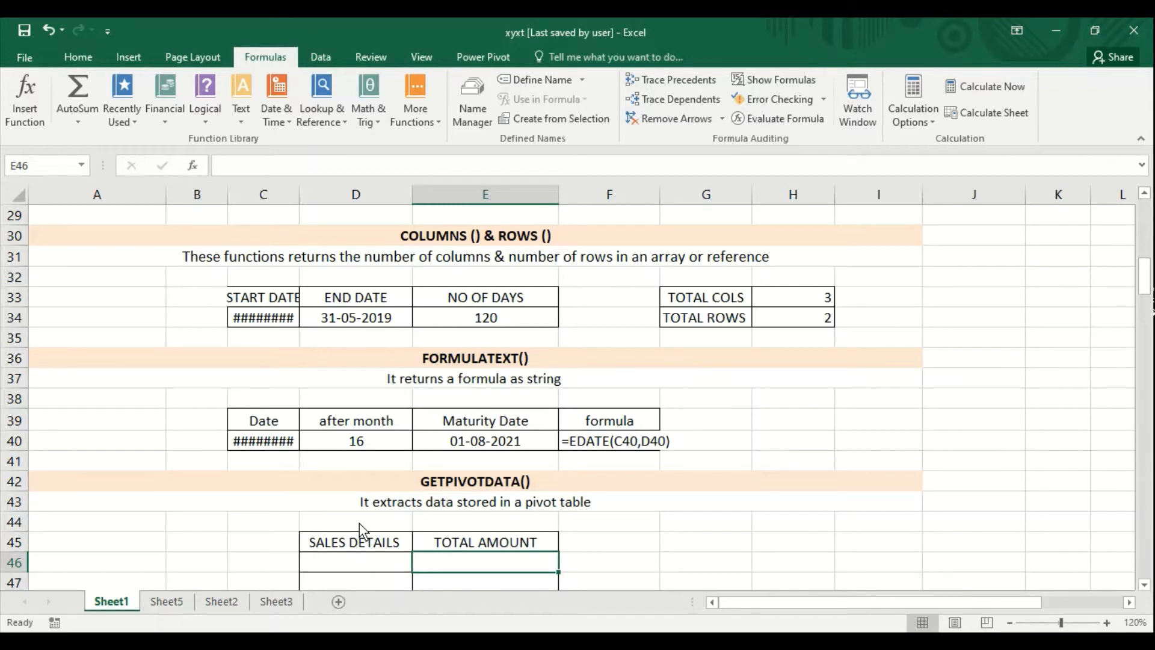
key("Left")
type("2021")
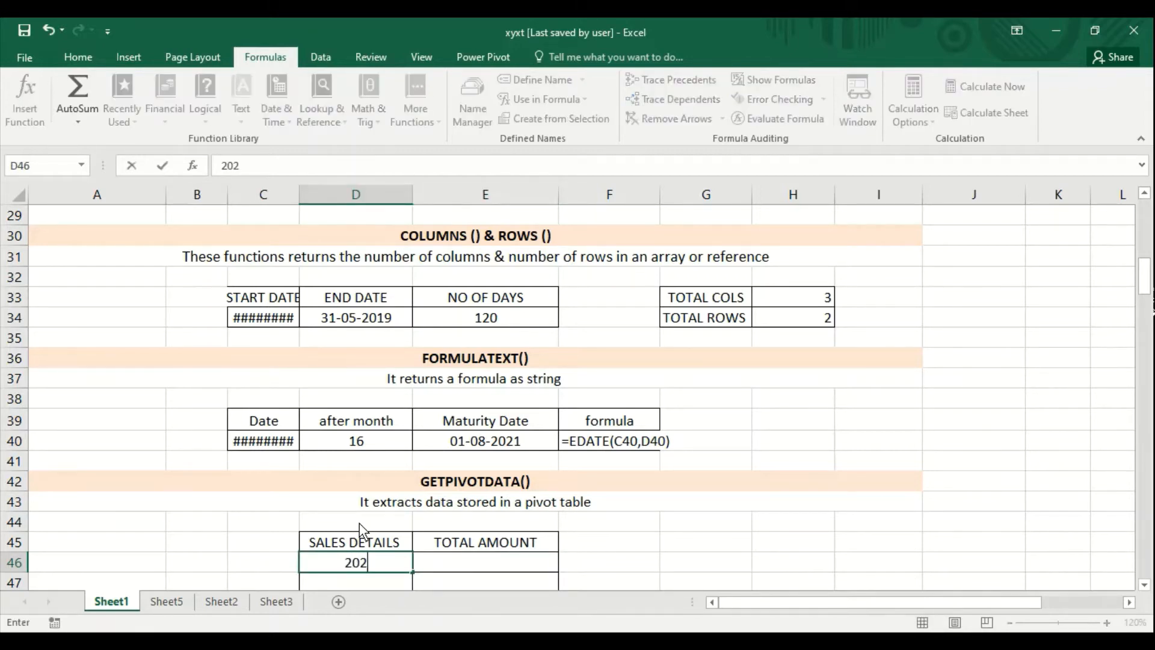
key("Return")
key("Up")
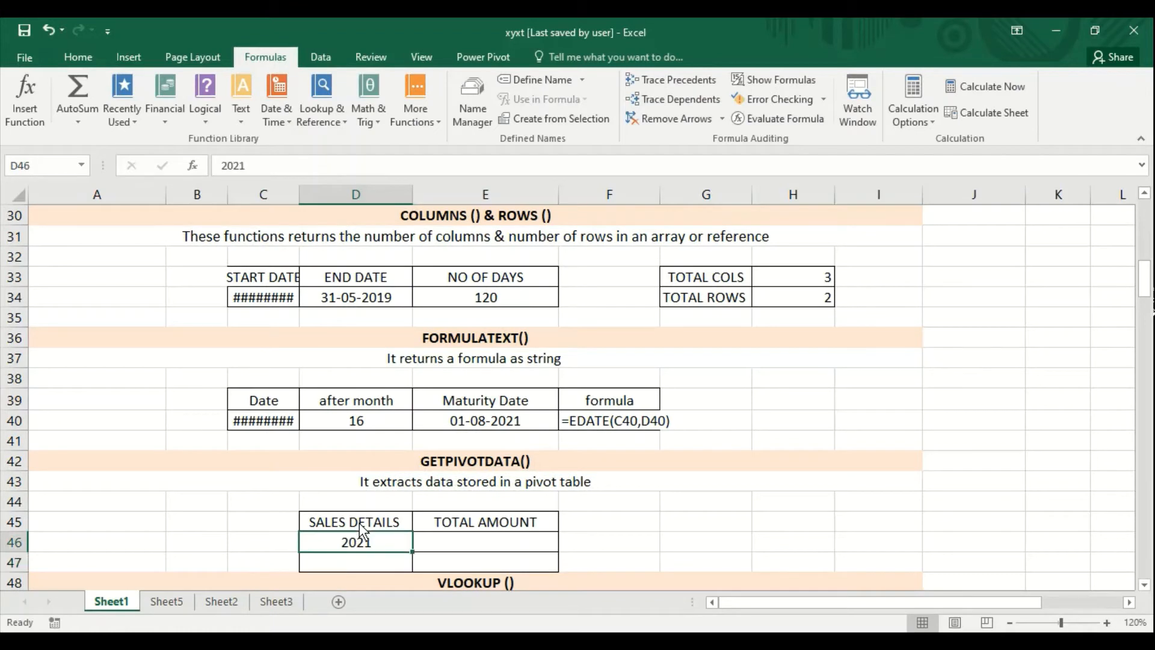
- Insert a GETPIVOTDATA function in cell E46 under TOTAL AMOUNT, using Sheet5!C4 as both the Data_field and the Pivot_table argument
key("Right")
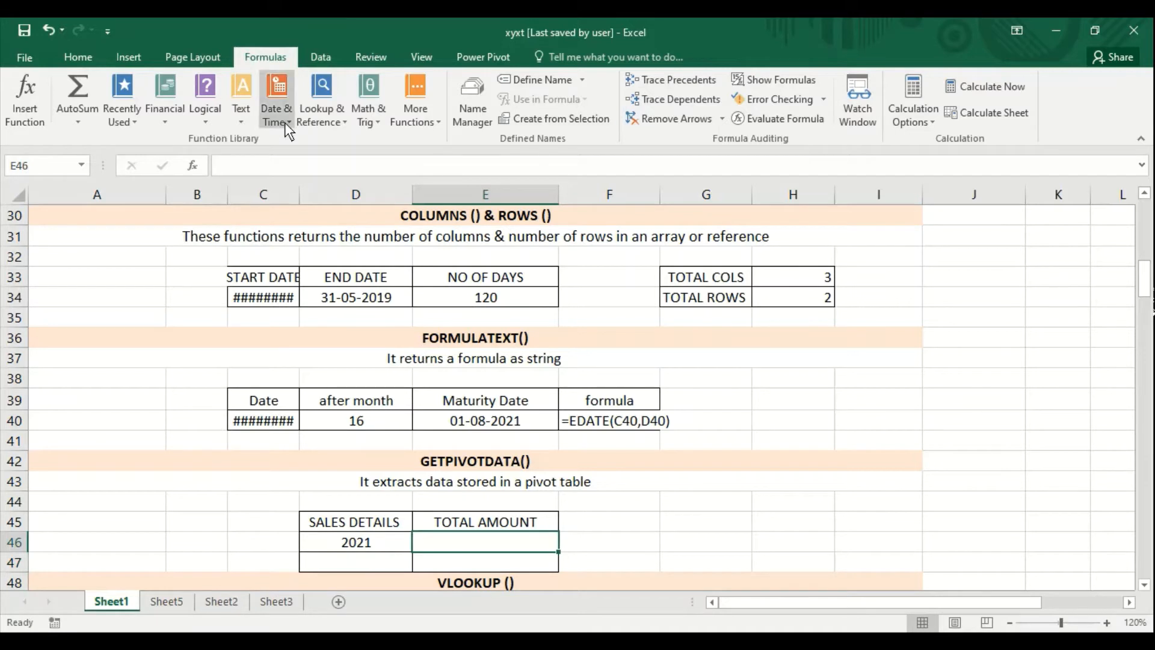
left_click(312, 120)
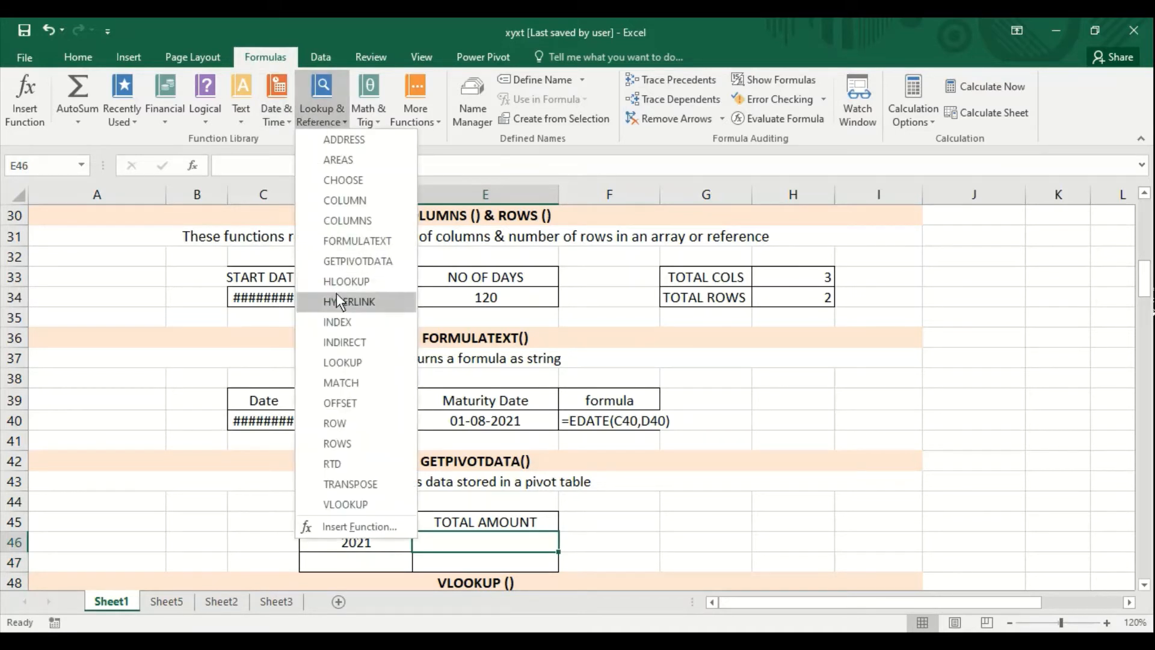
left_click(341, 263)
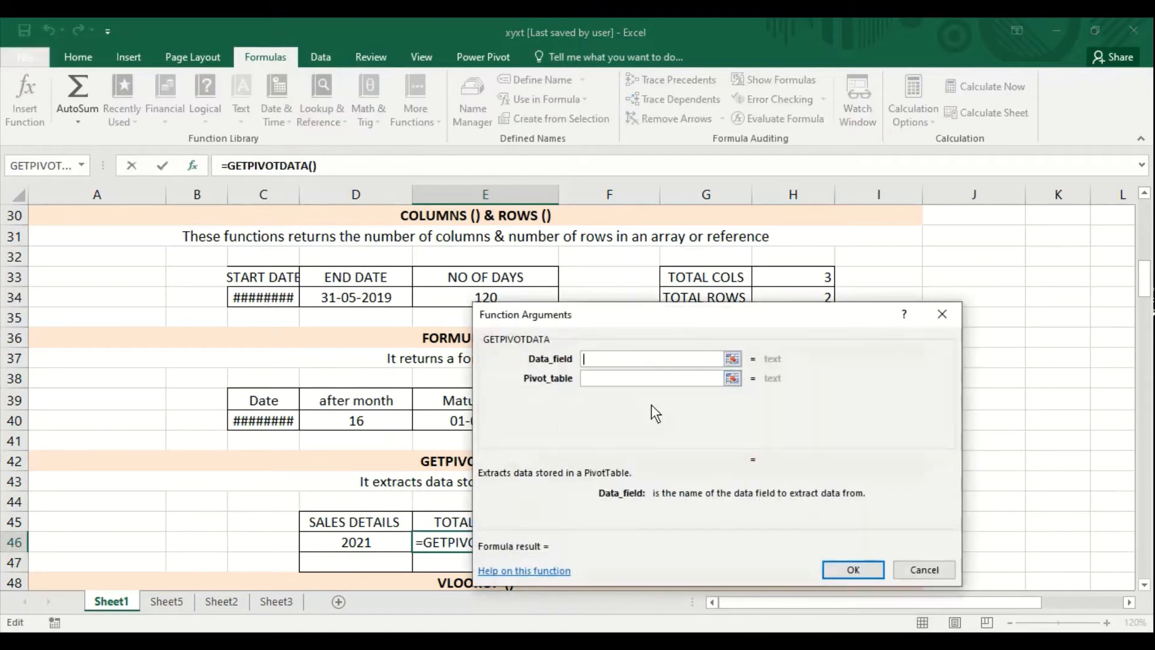
left_click(168, 602)
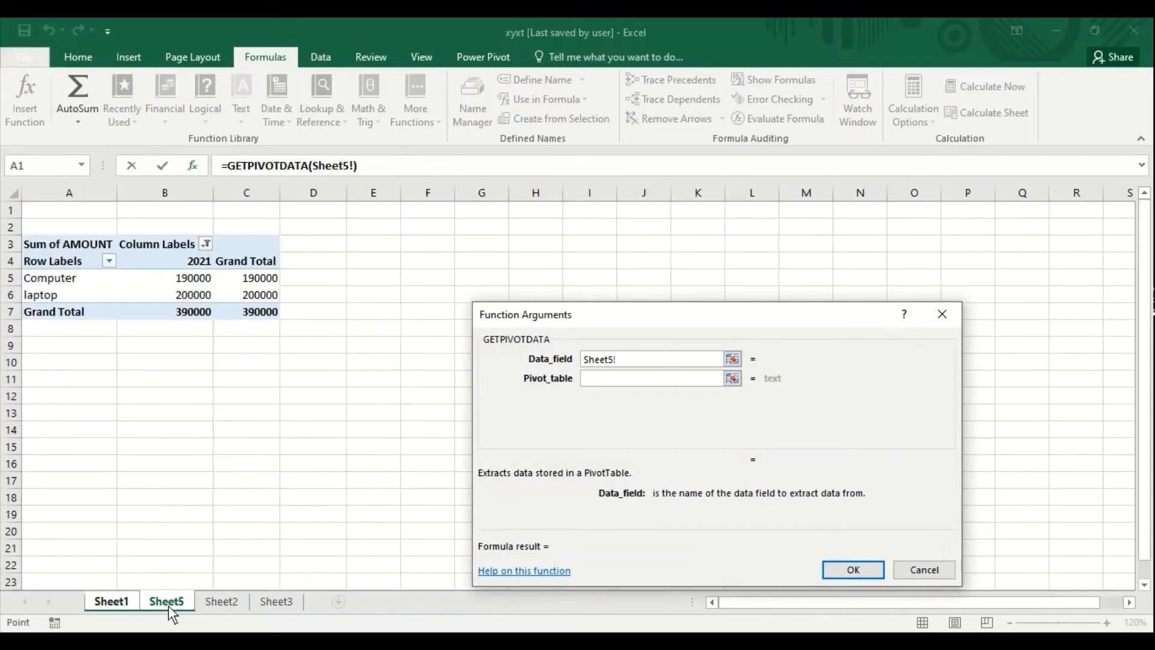
left_click(250, 263)
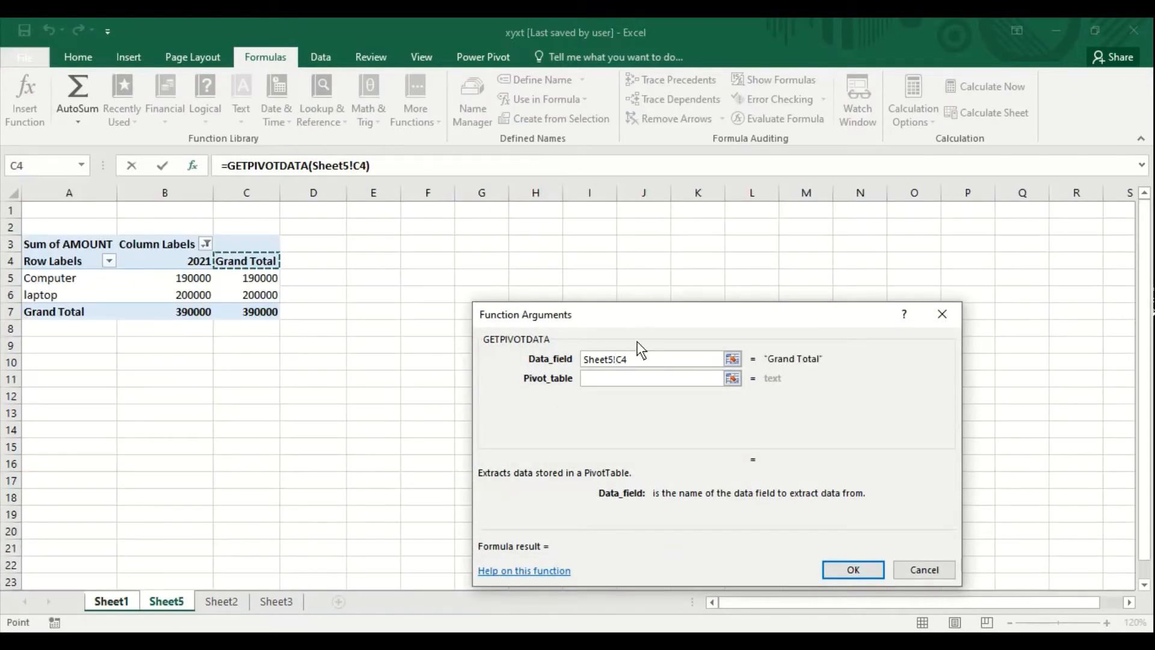
left_click(631, 379)
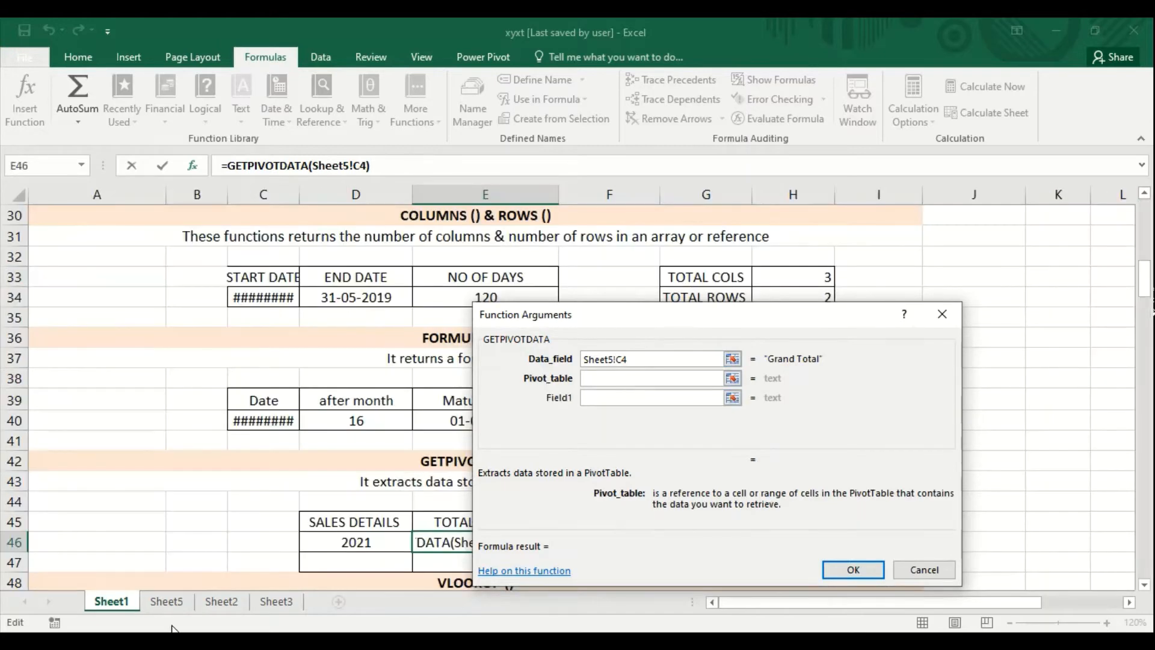
left_click(170, 605)
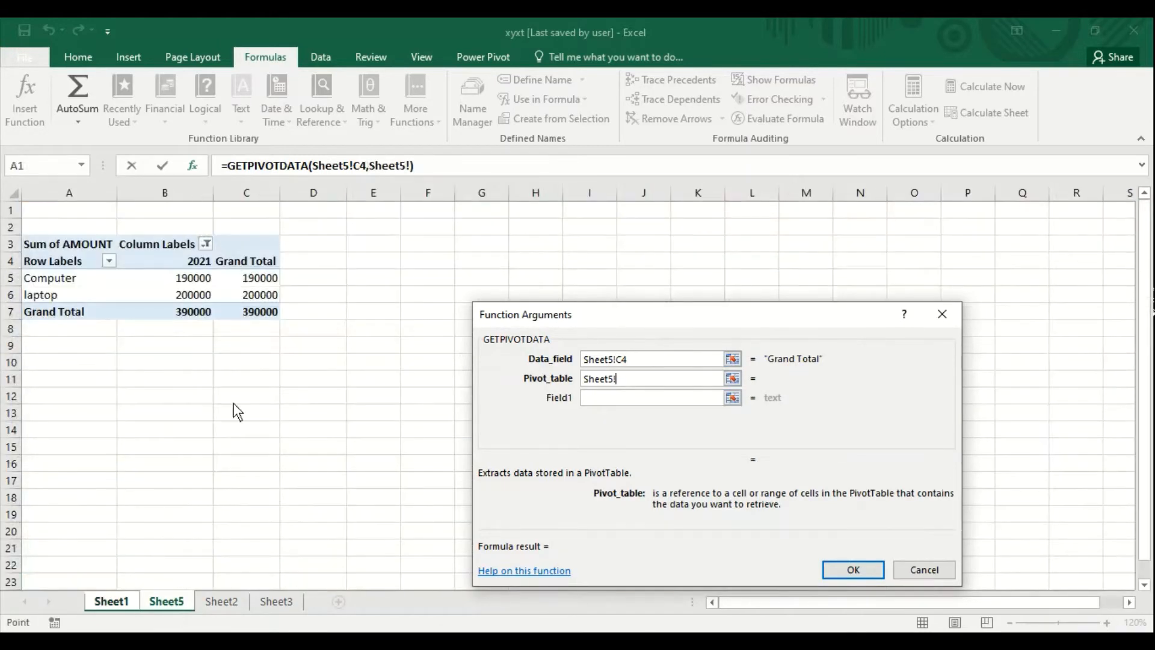
left_click(248, 262)
left_click(859, 571)
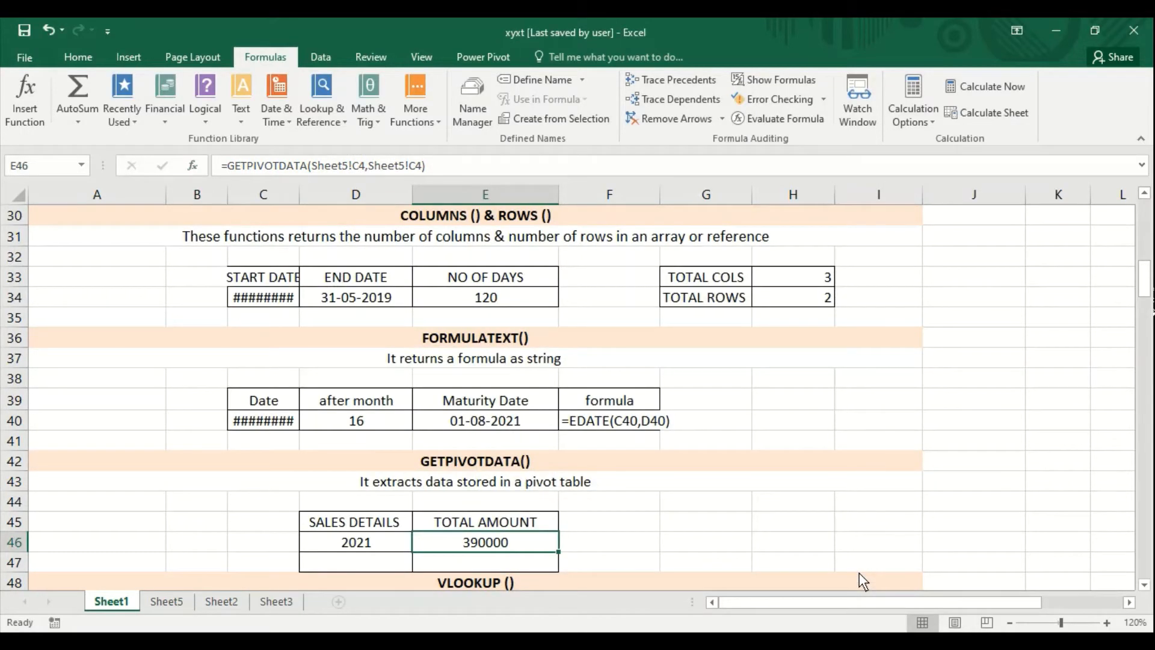
- In the VLOOKUP section, clear the existing GRADE formulas from cells E52:E56
left_click_drag(1149, 307, 1149, 319)
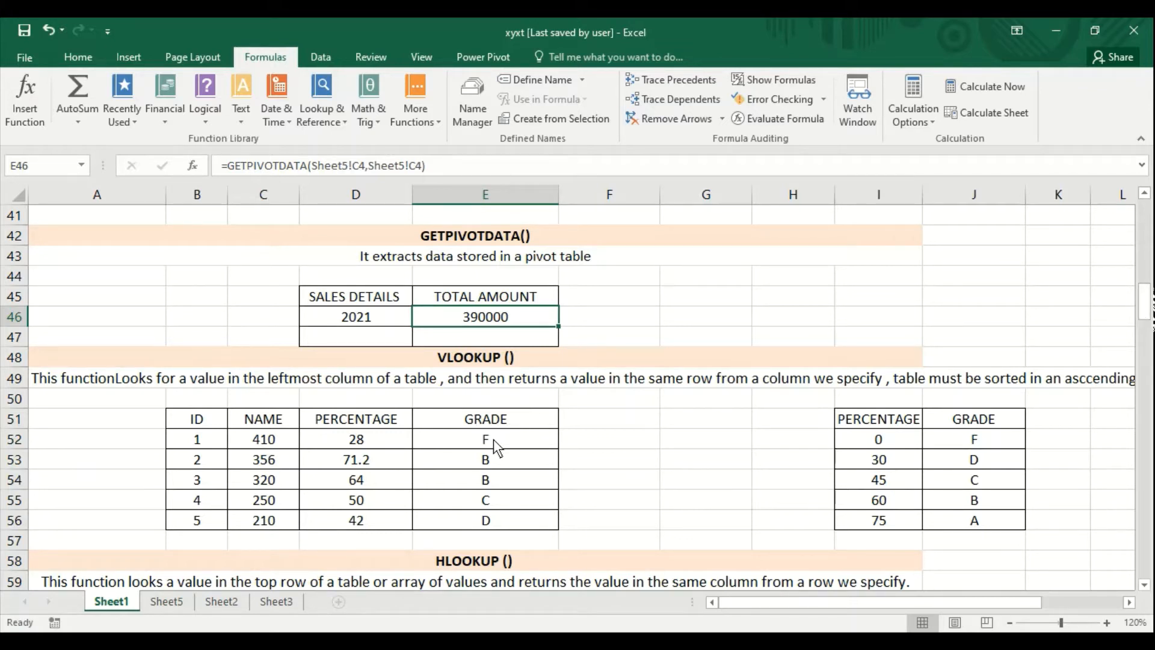
left_click_drag(493, 439, 492, 515)
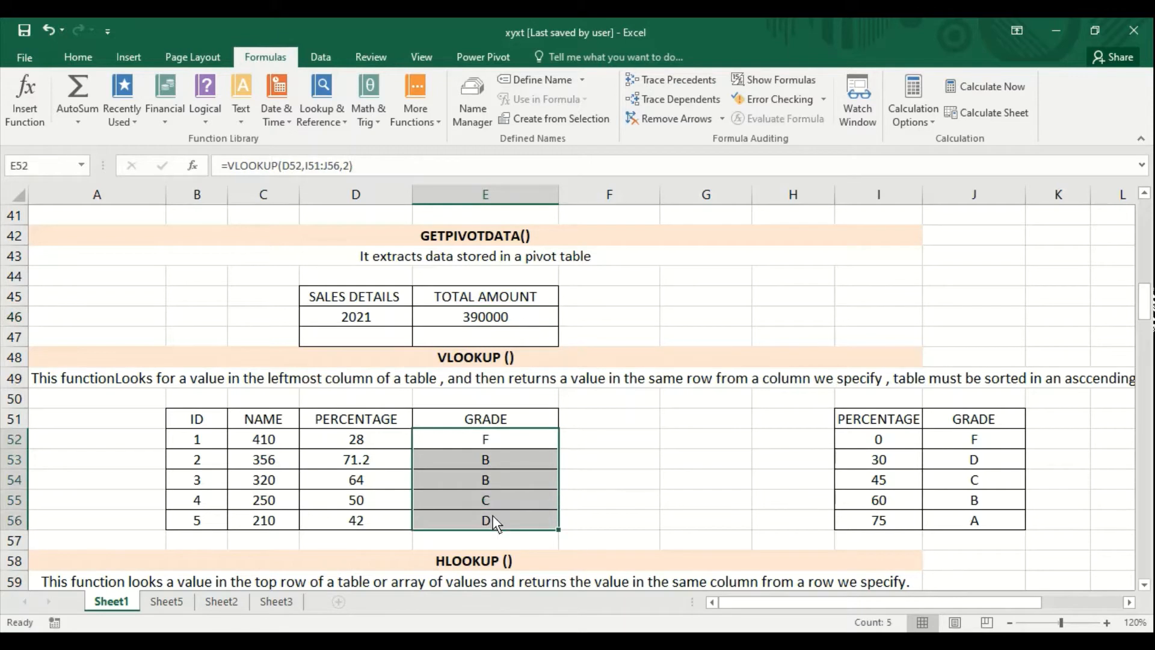
key("Delete")
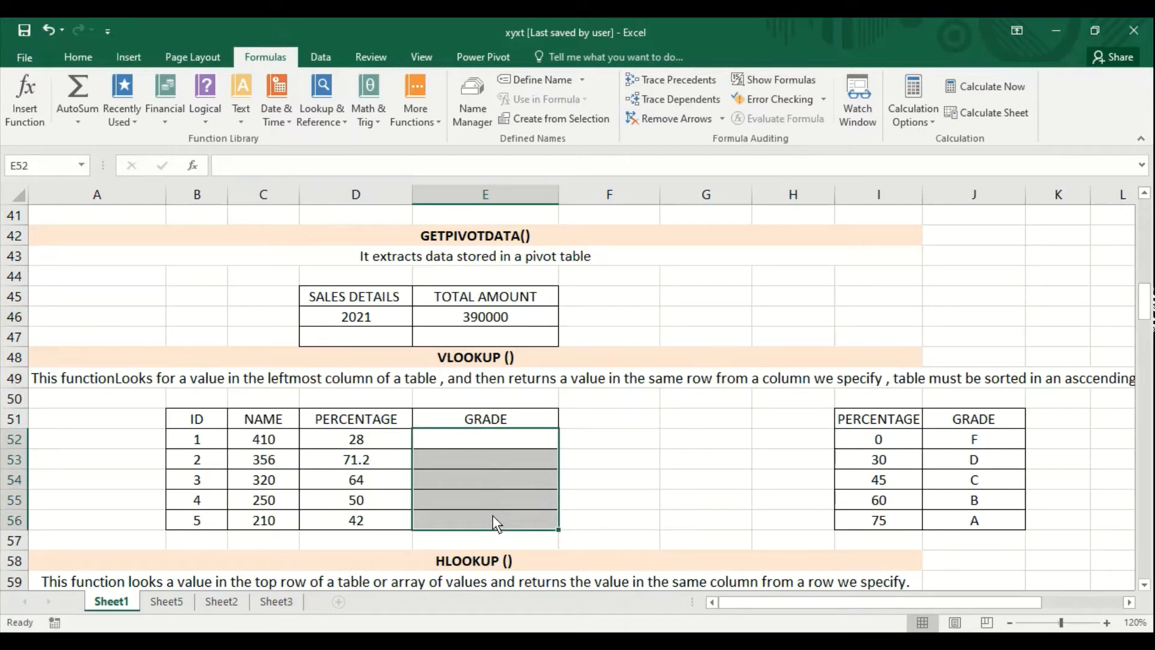
left_click(226, 504)
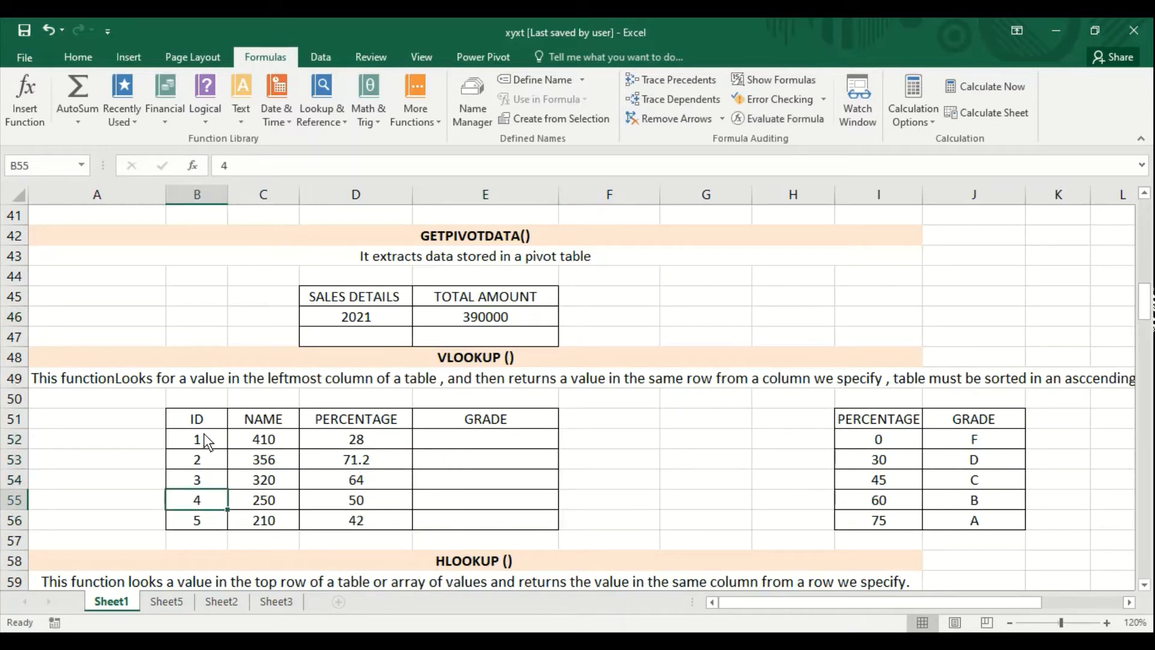
- Change the NAME header in cell C51 of the VLOOKUP table to MARKS
left_click(263, 418)
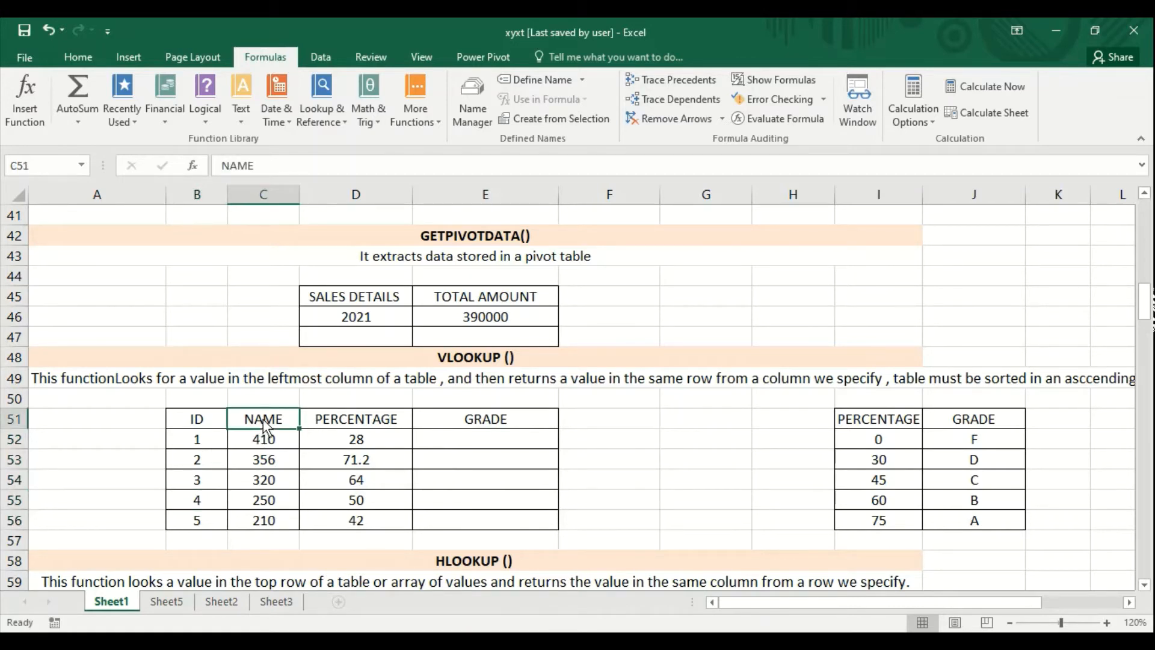
type("MARKS")
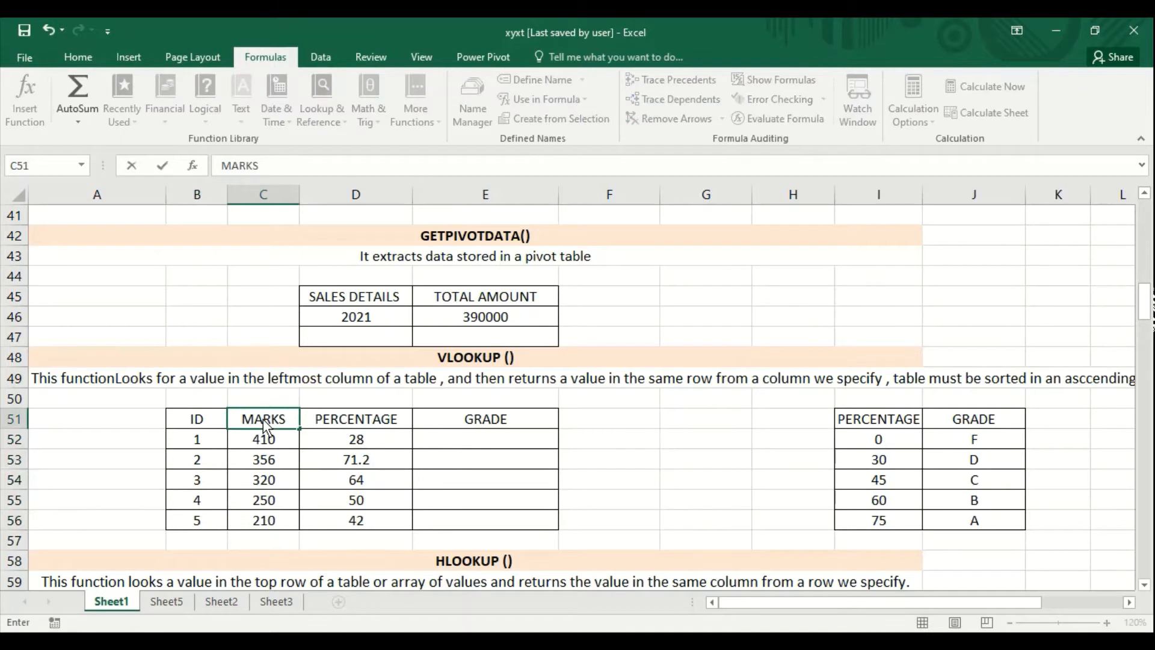
key("Tab")
key("Tab")
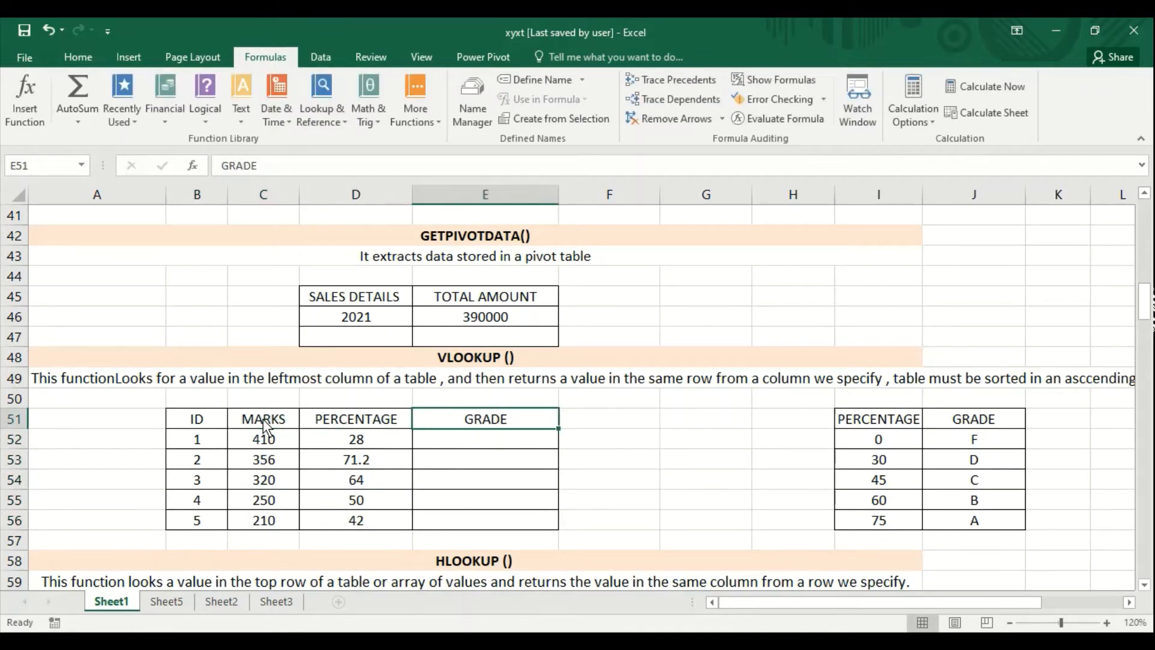
- Examine each percentage threshold and its matching grade in the lookup table I51:J56, plus the first student's marks
key("Down")
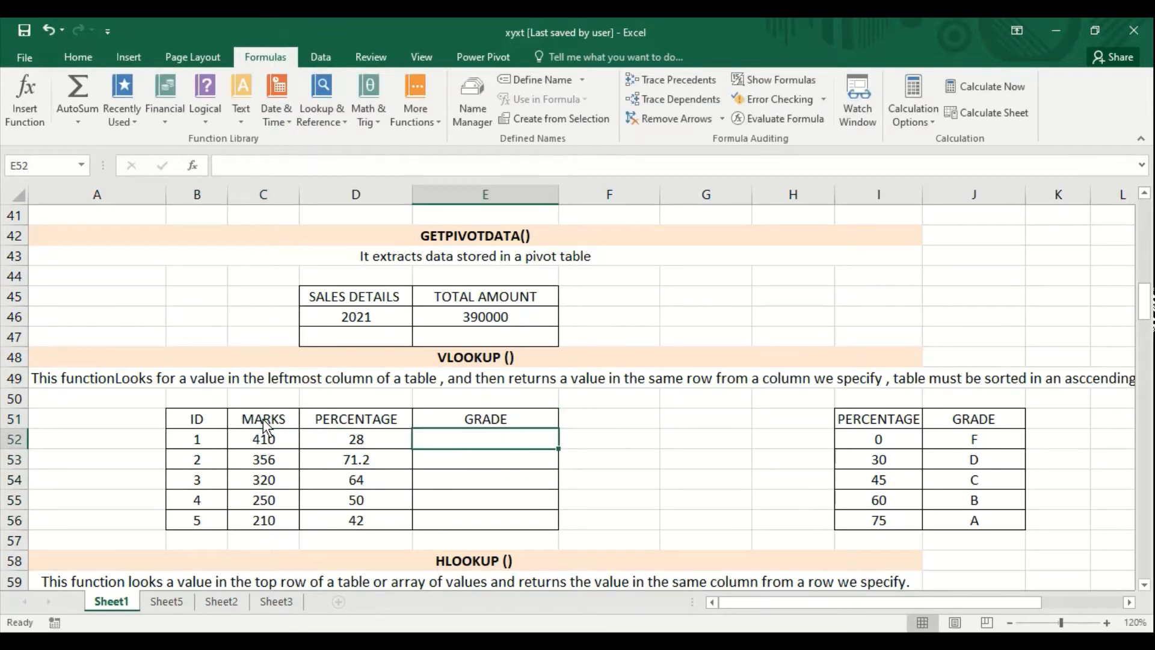
key("Up")
key("ctrl+Right")
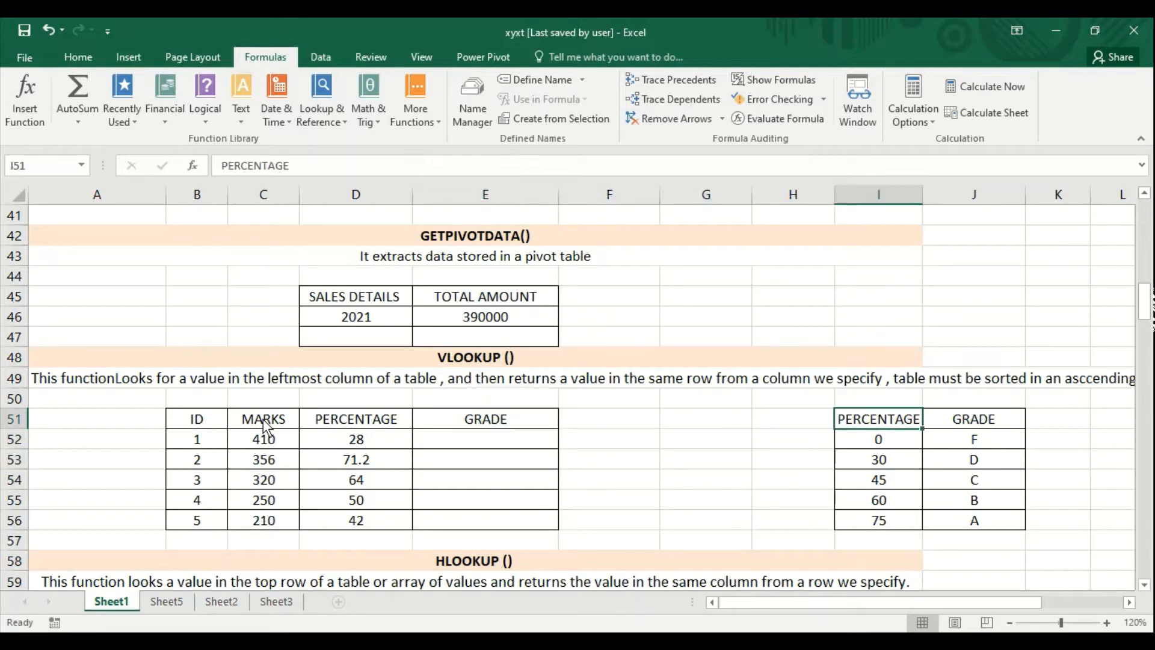
key("Right")
key("Left")
key("Right")
key("Down")
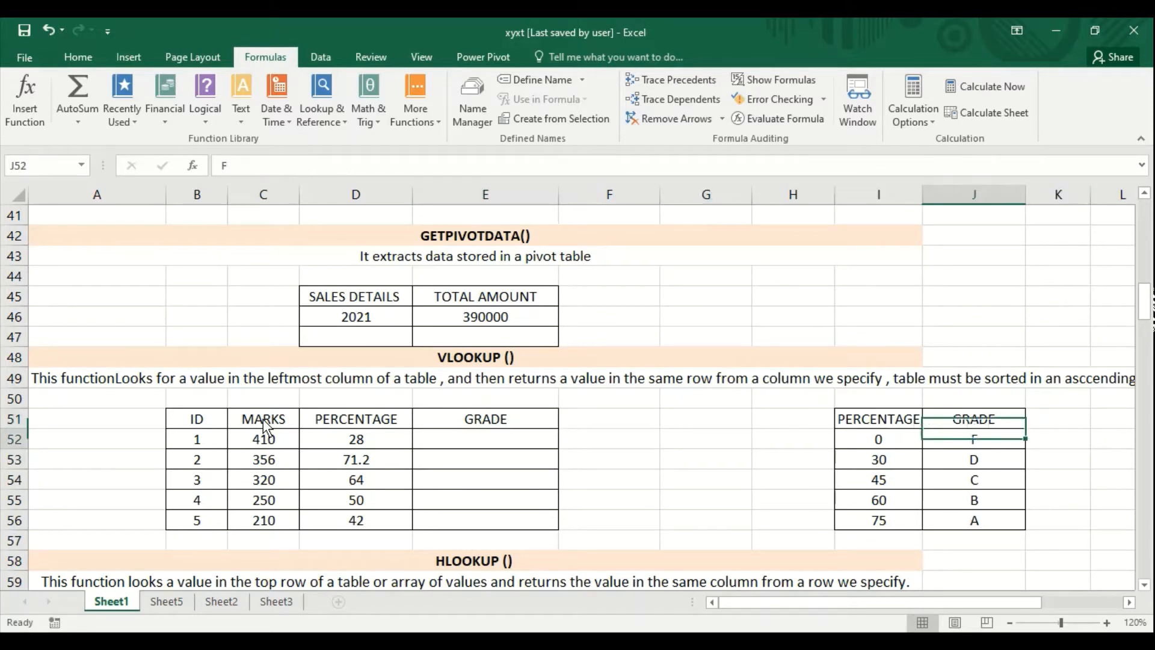
key("Left")
key("Right")
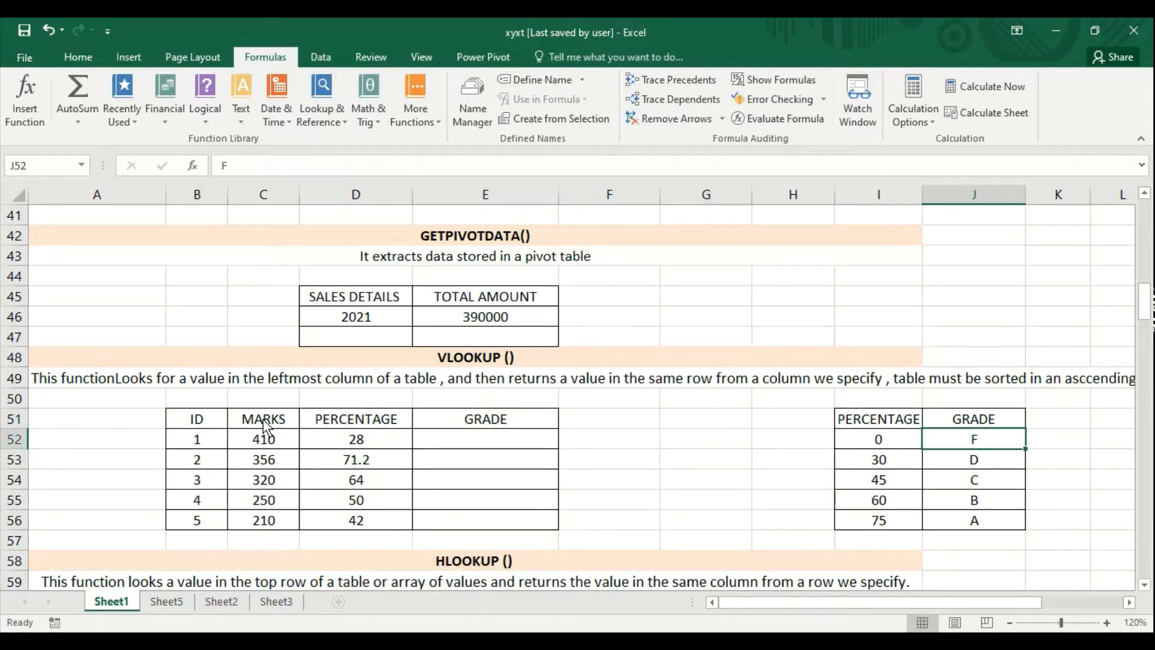
key("Down")
key("Left")
key("Up")
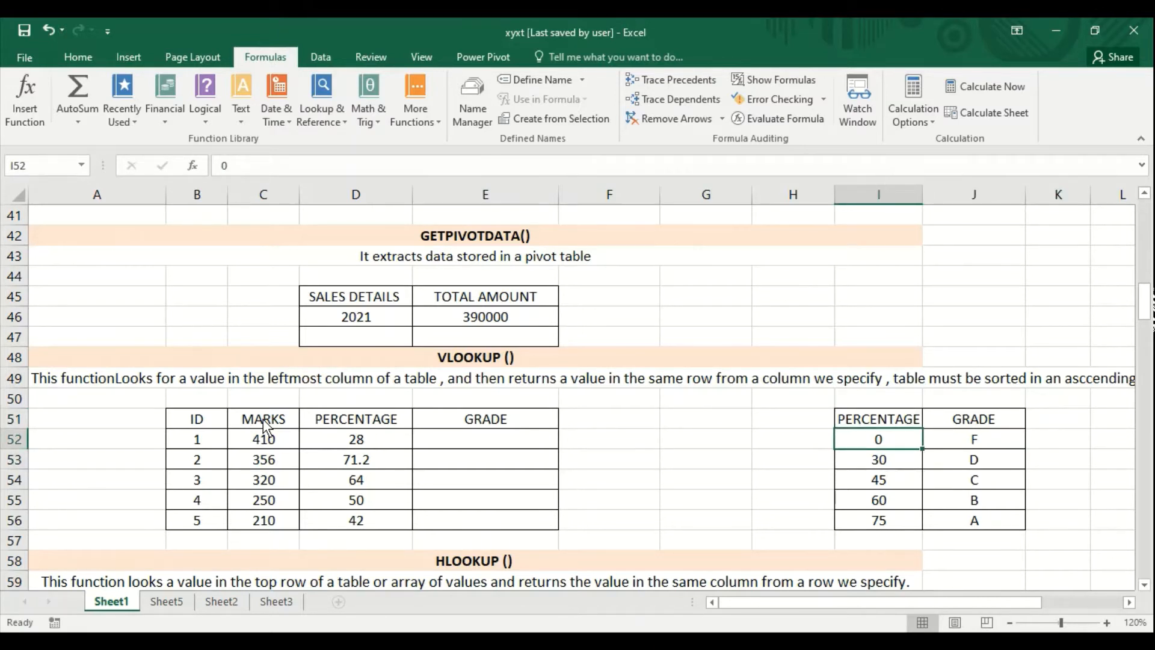
key("Down")
key("Up")
key("Down")
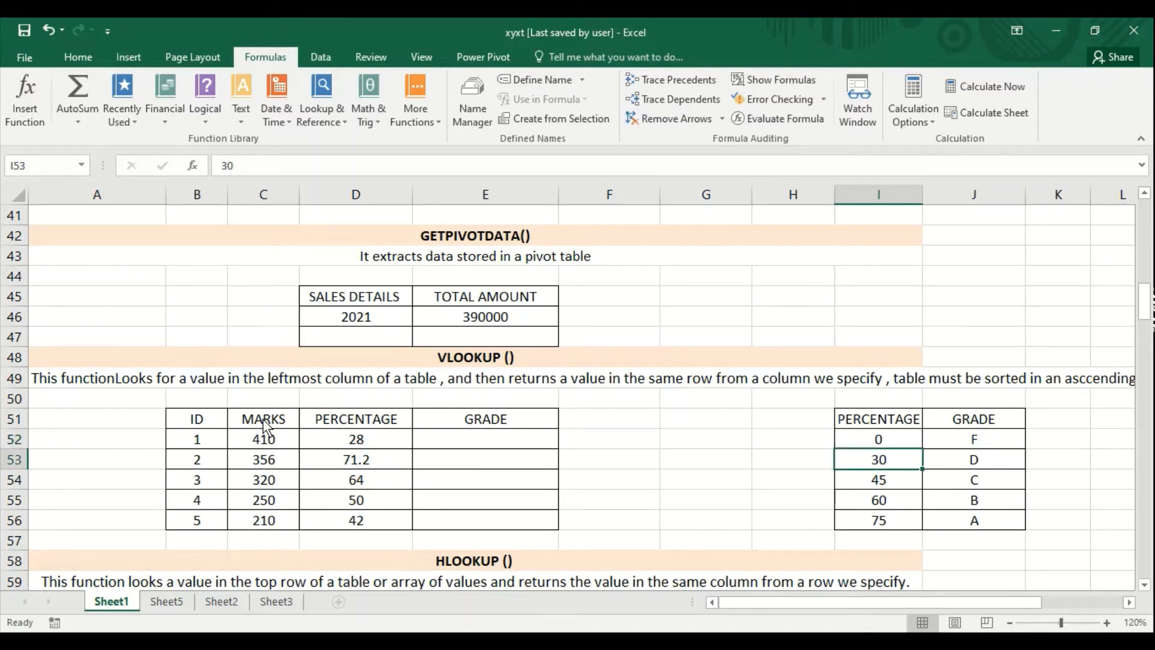
key("Up")
key("Right")
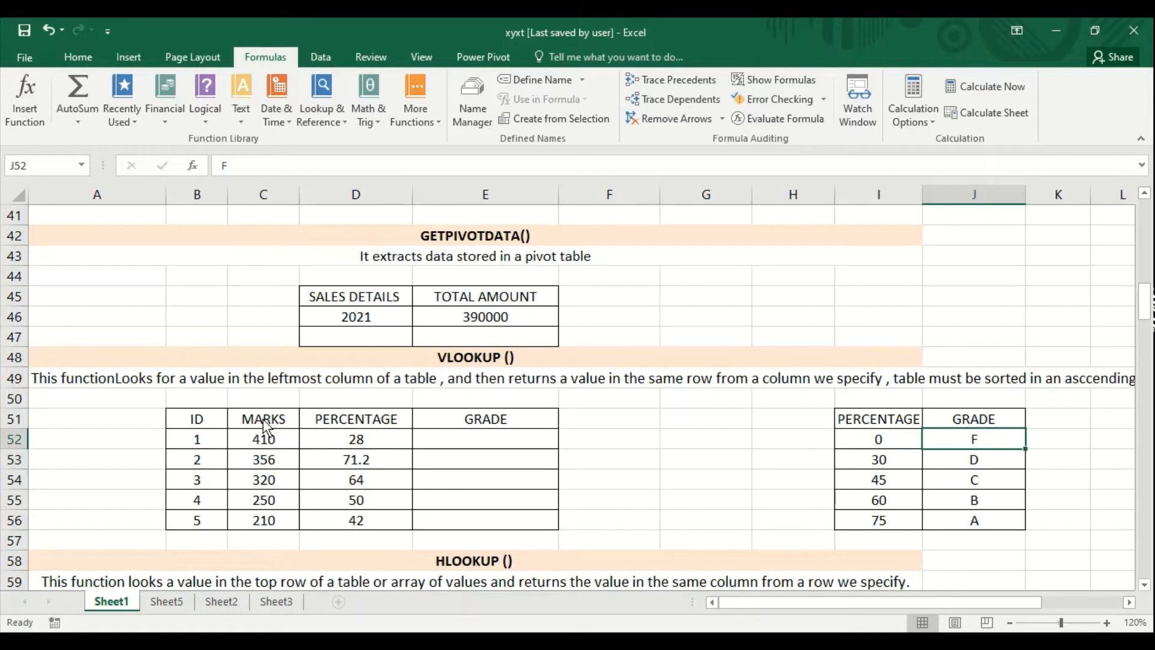
key("Left")
key("Down")
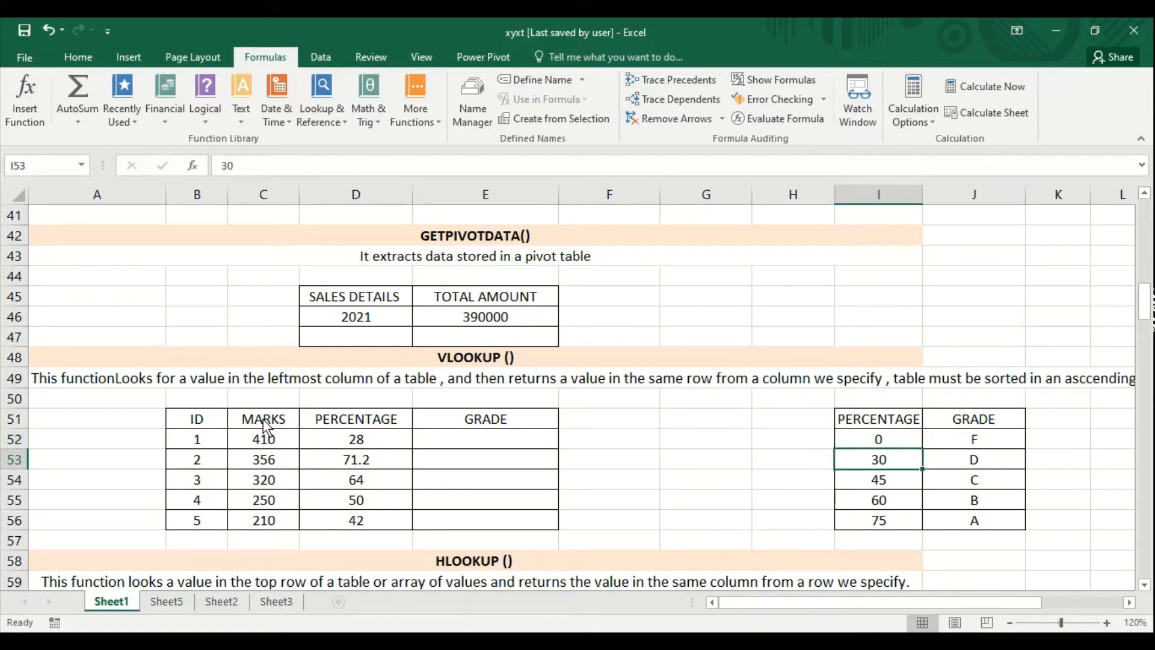
key("Right")
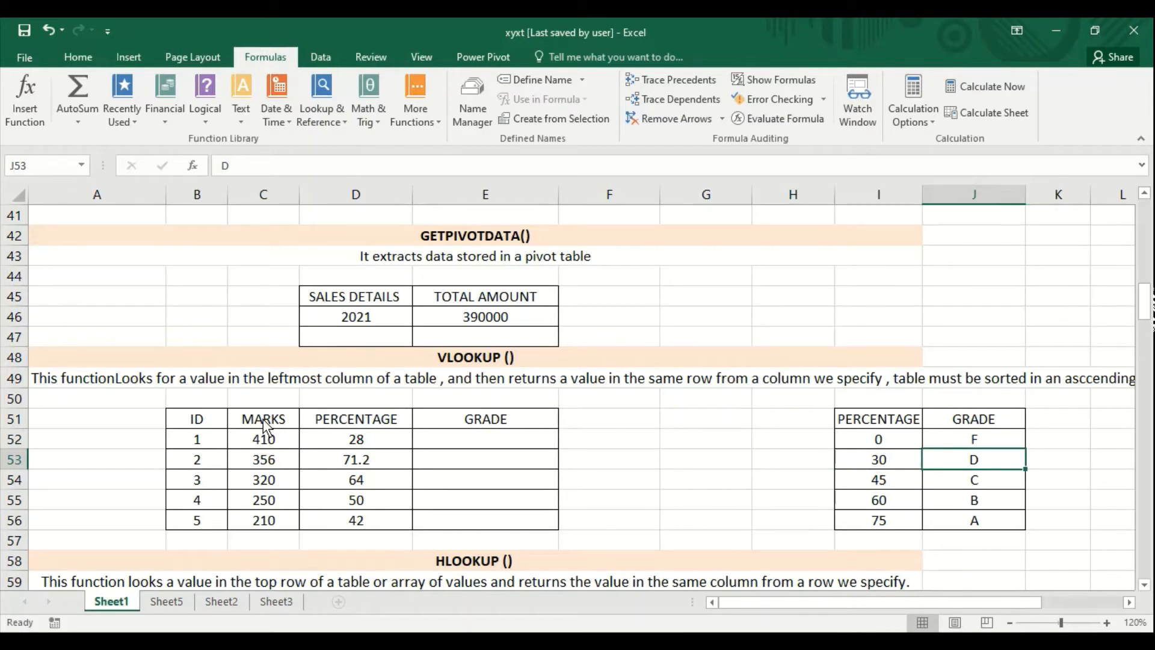
key("Down")
key("Left")
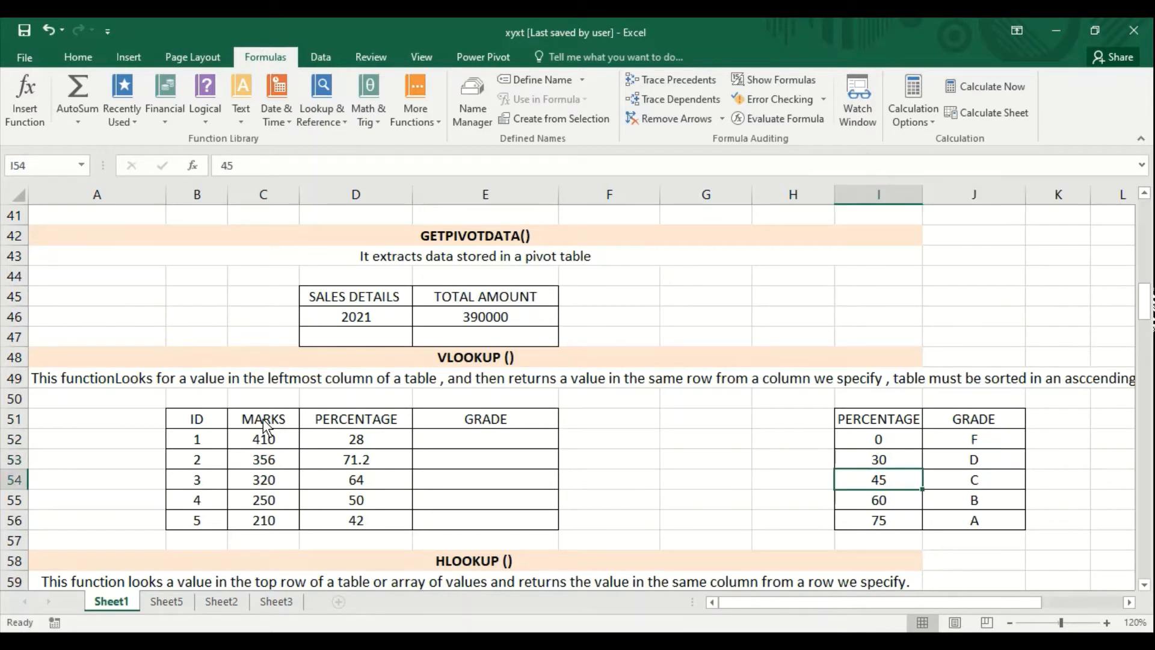
key("Right")
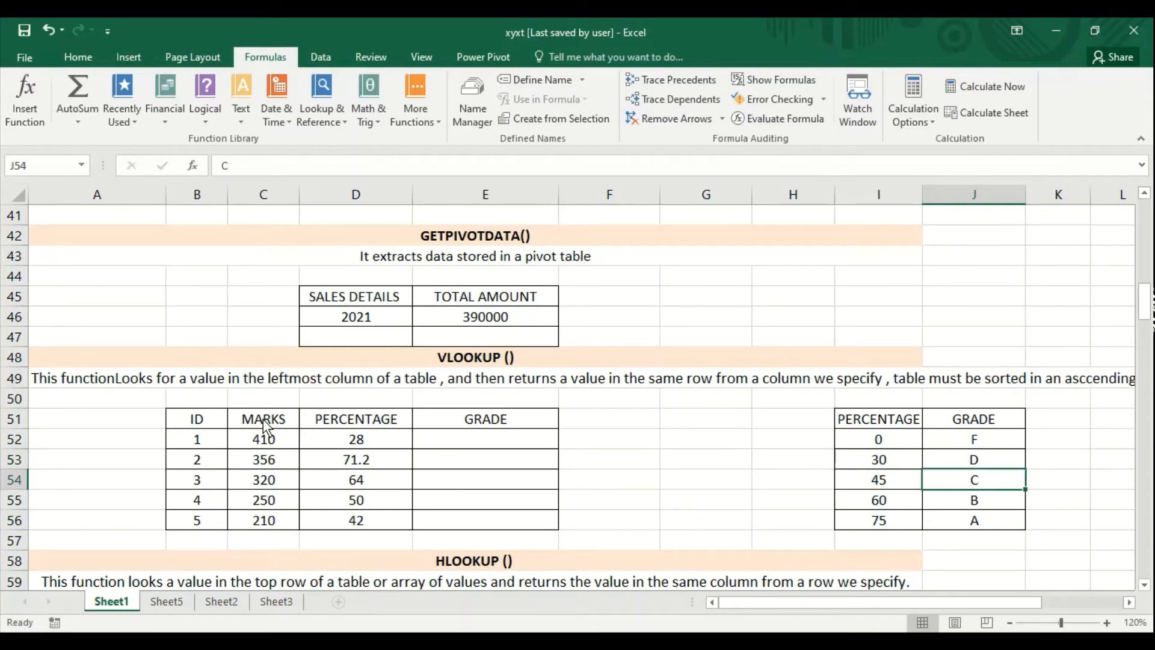
key("Down")
key("Left")
key("Right")
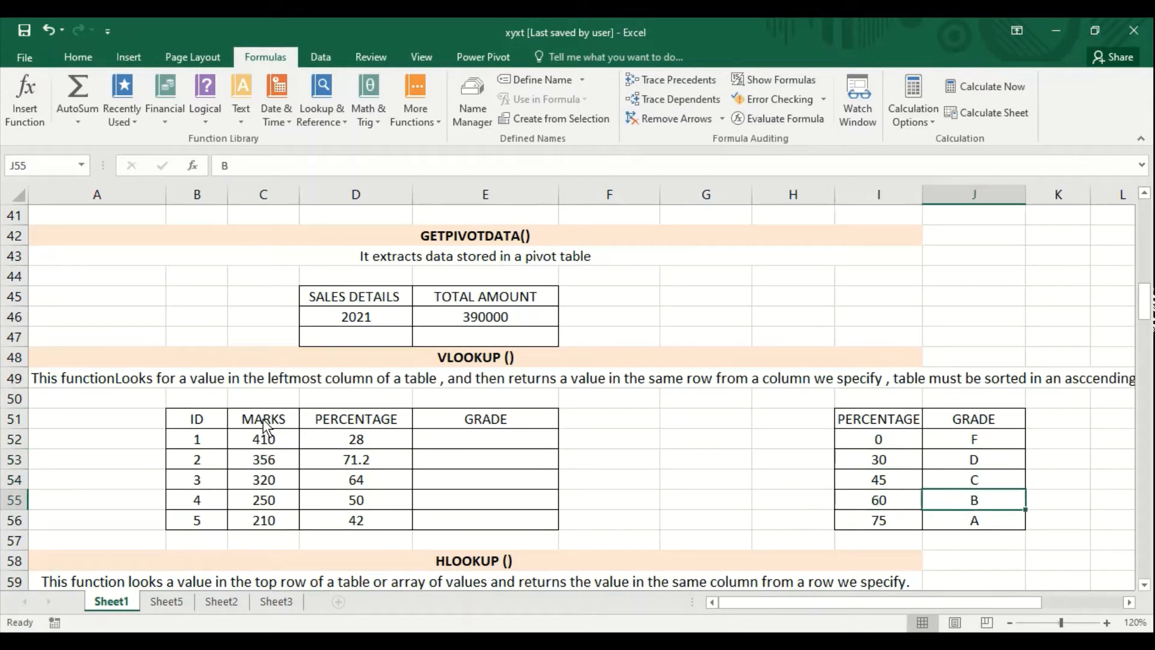
key("Down")
key("Left")
key("Right")
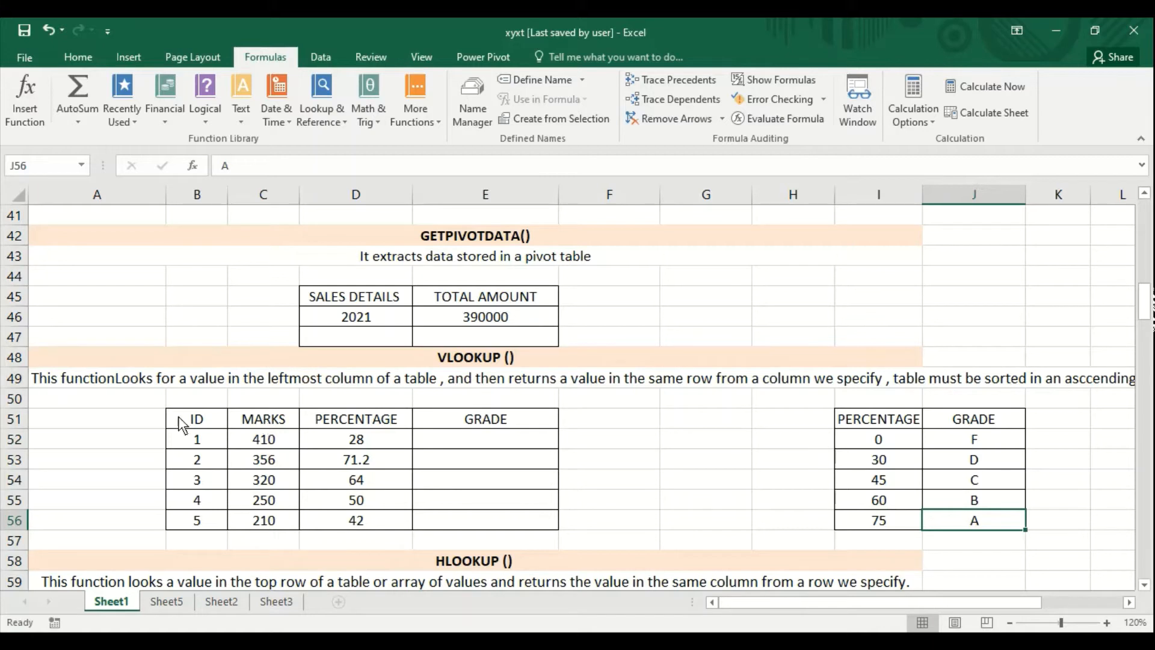
left_click(260, 444)
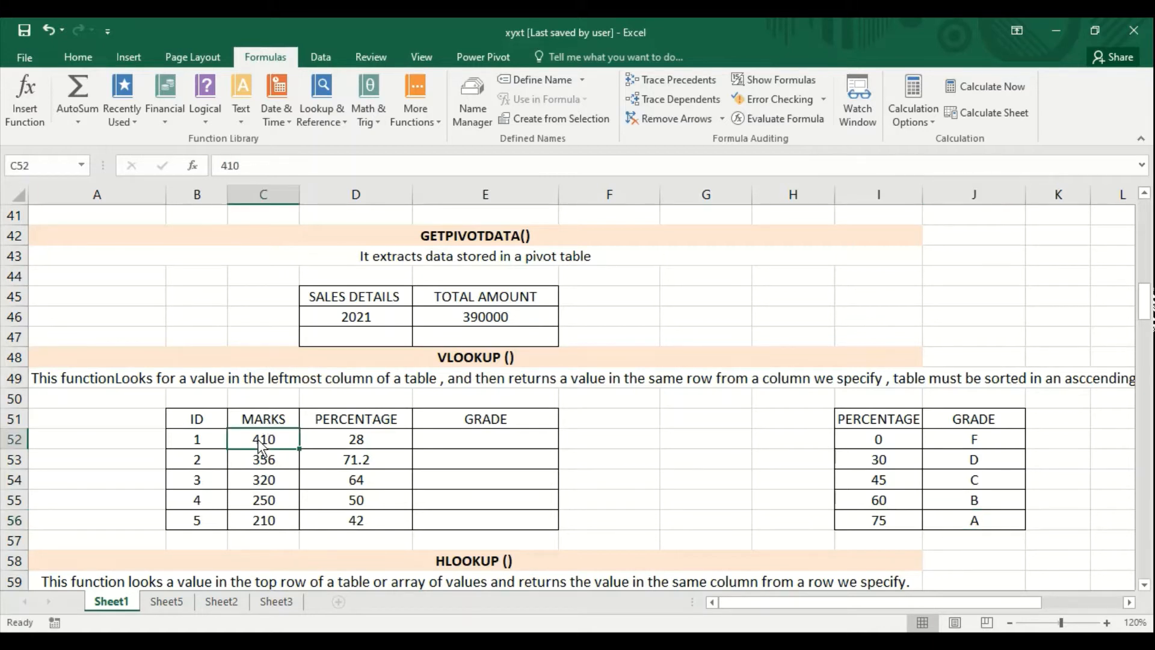
- Enter =VLOOKUP(D52,I51:J56,2) in cell E52 under GRADE and fill it down through E56
left_click(457, 444)
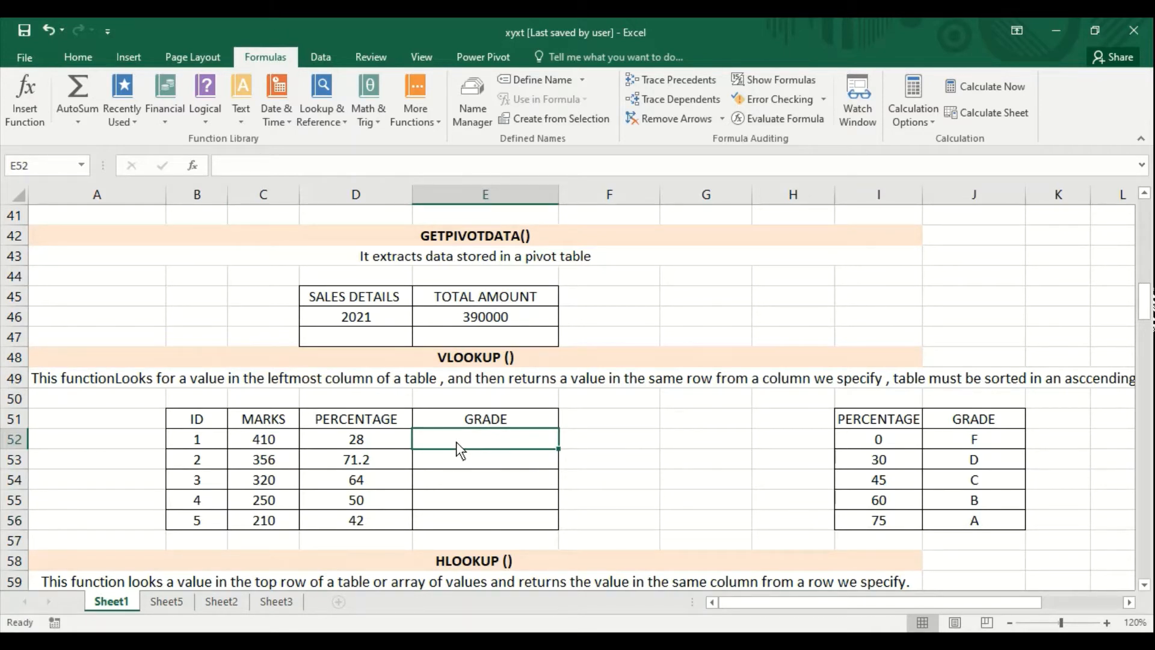
type("=")
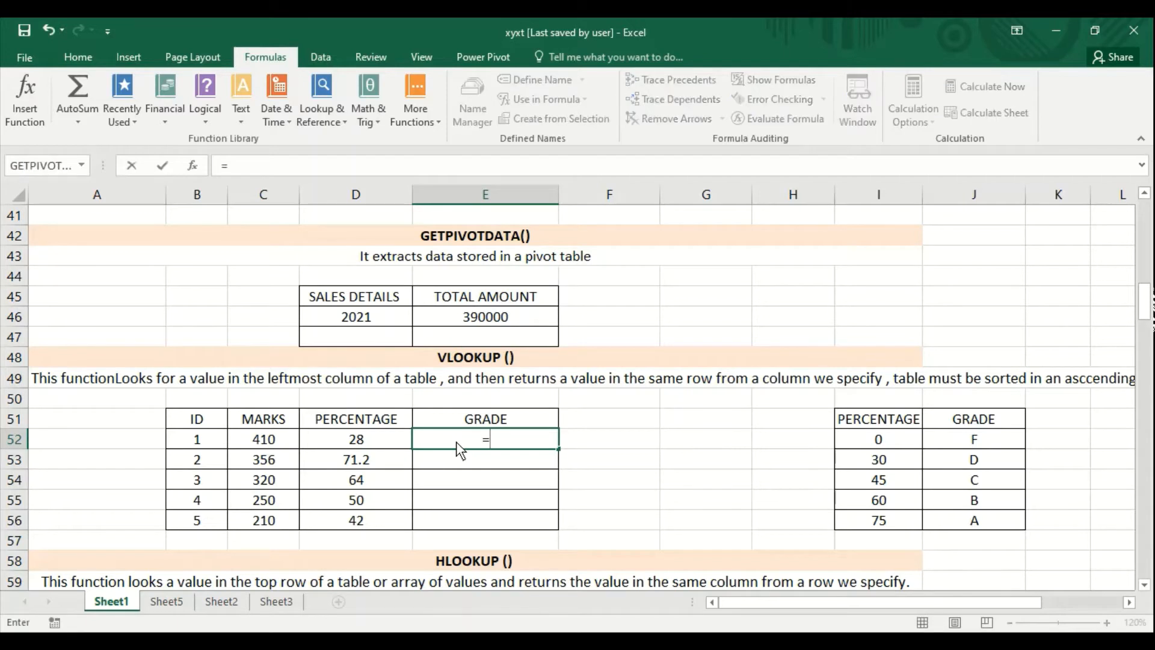
type("vlookup(")
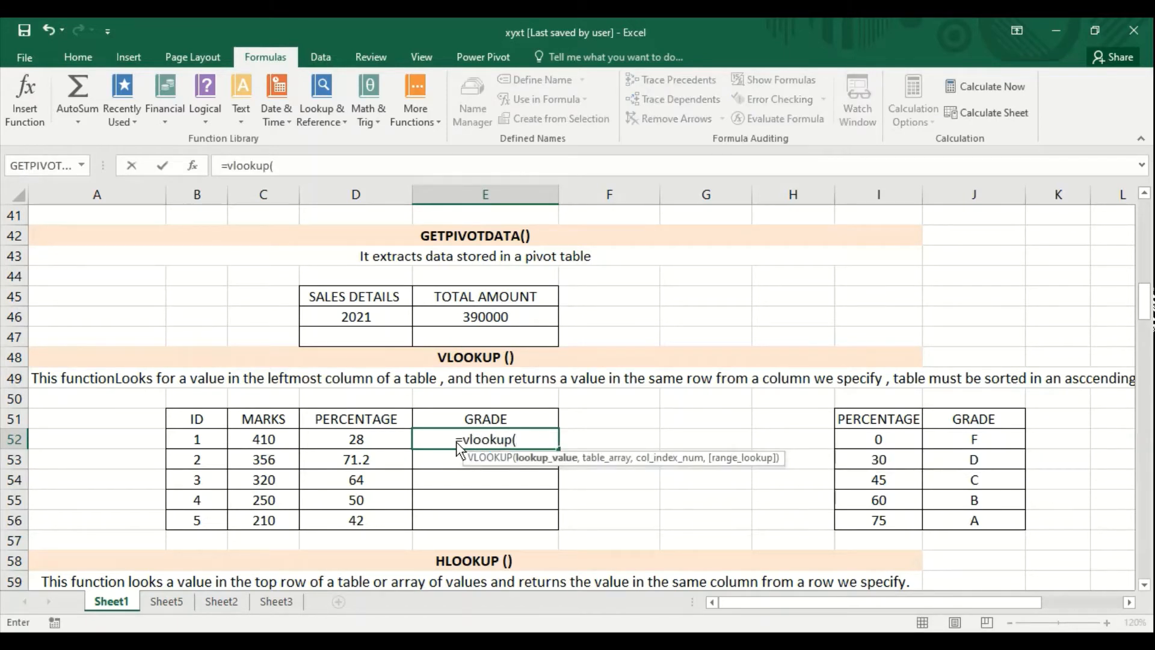
left_click(374, 440)
type(",")
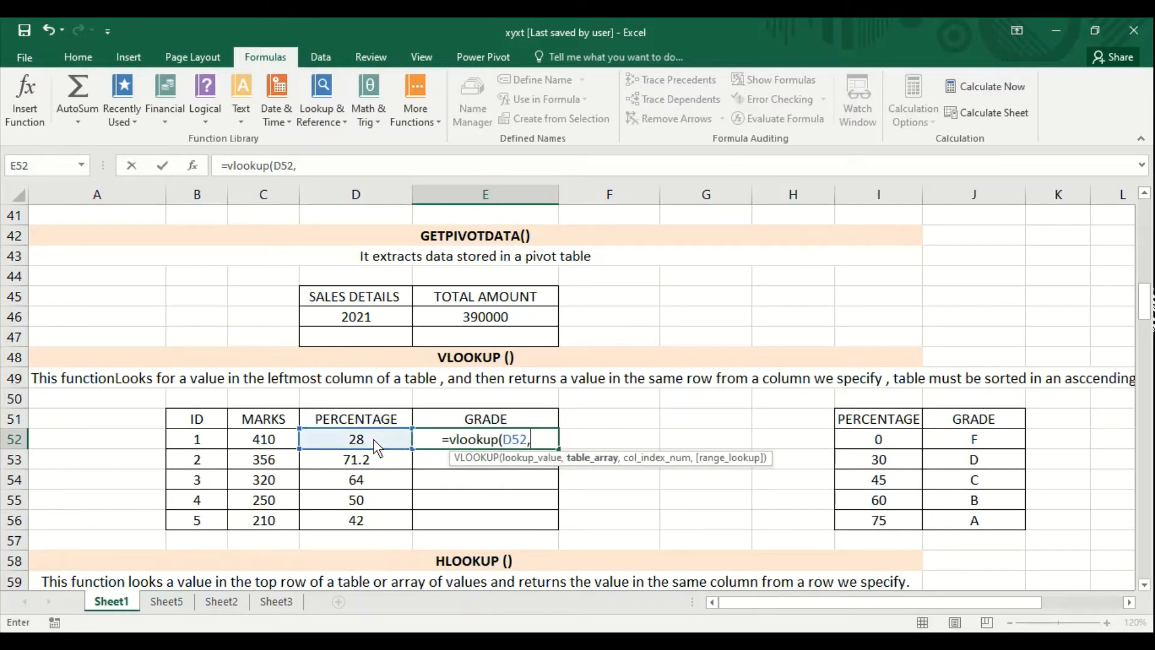
left_click_drag(855, 427, 964, 521)
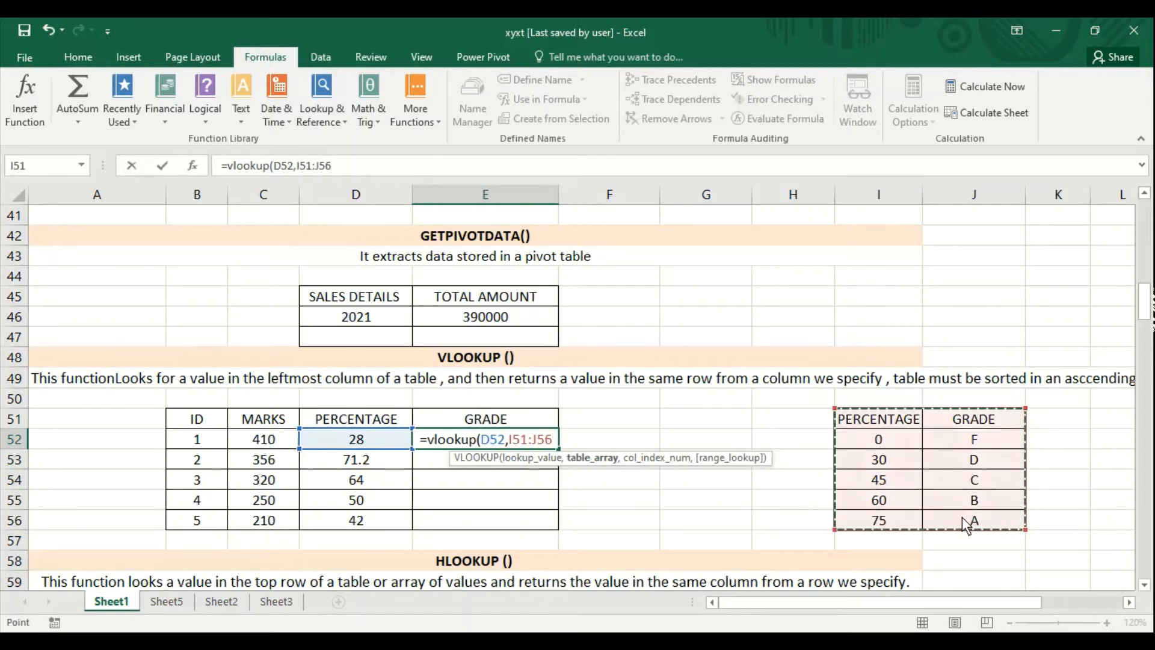
type(",")
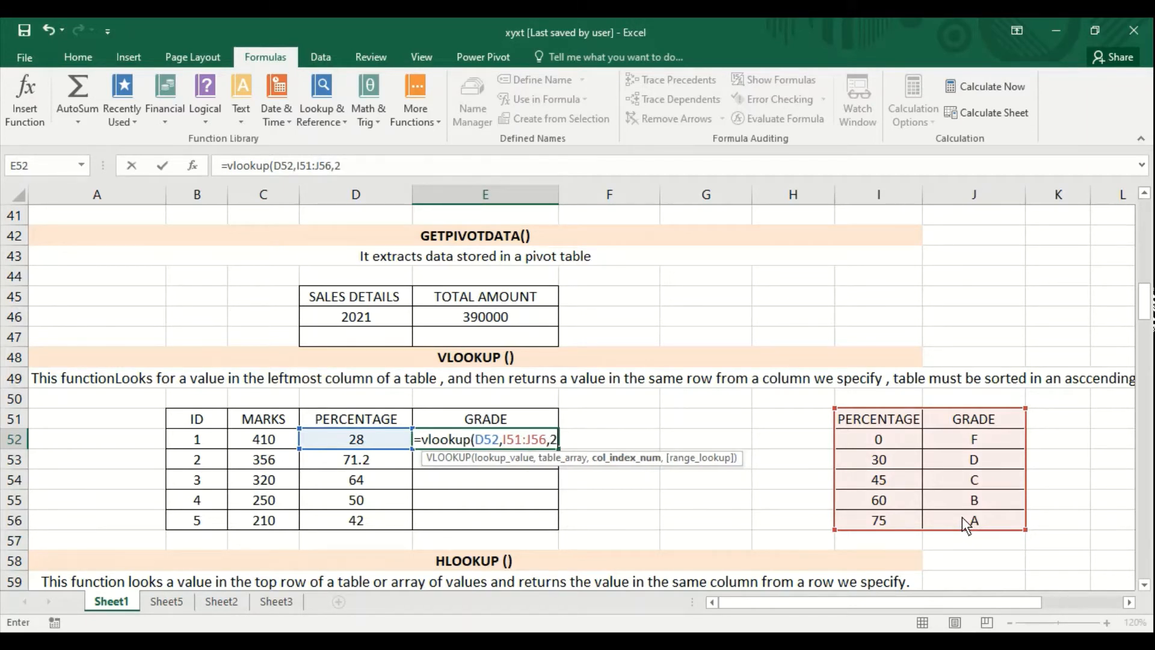
type("2)")
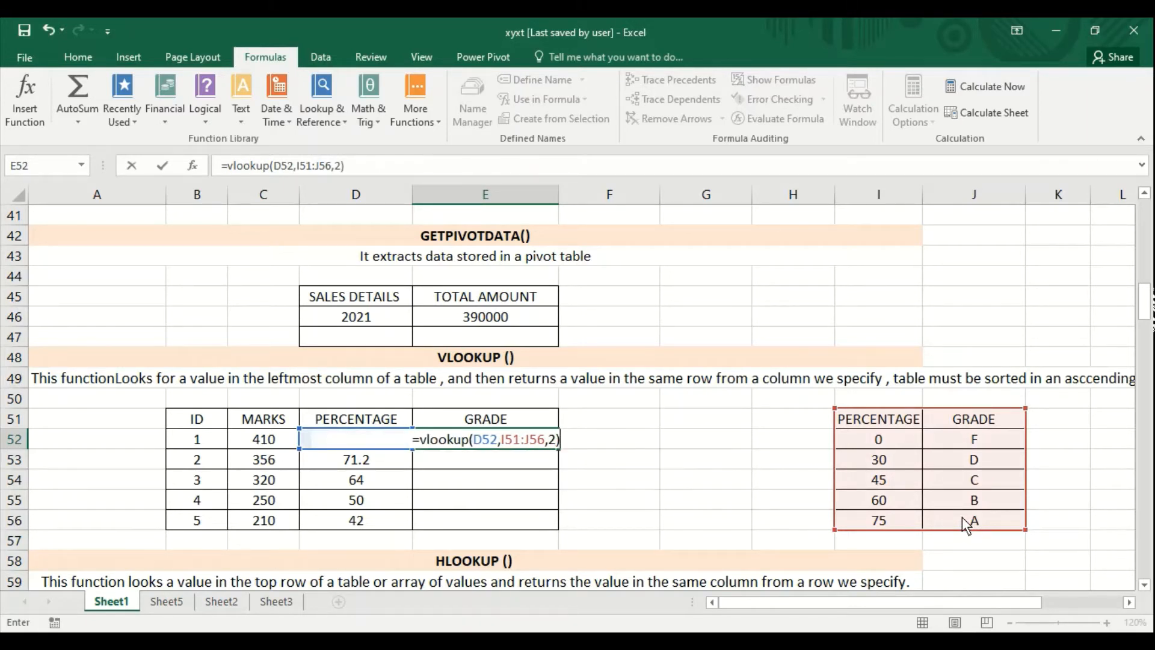
key("Return")
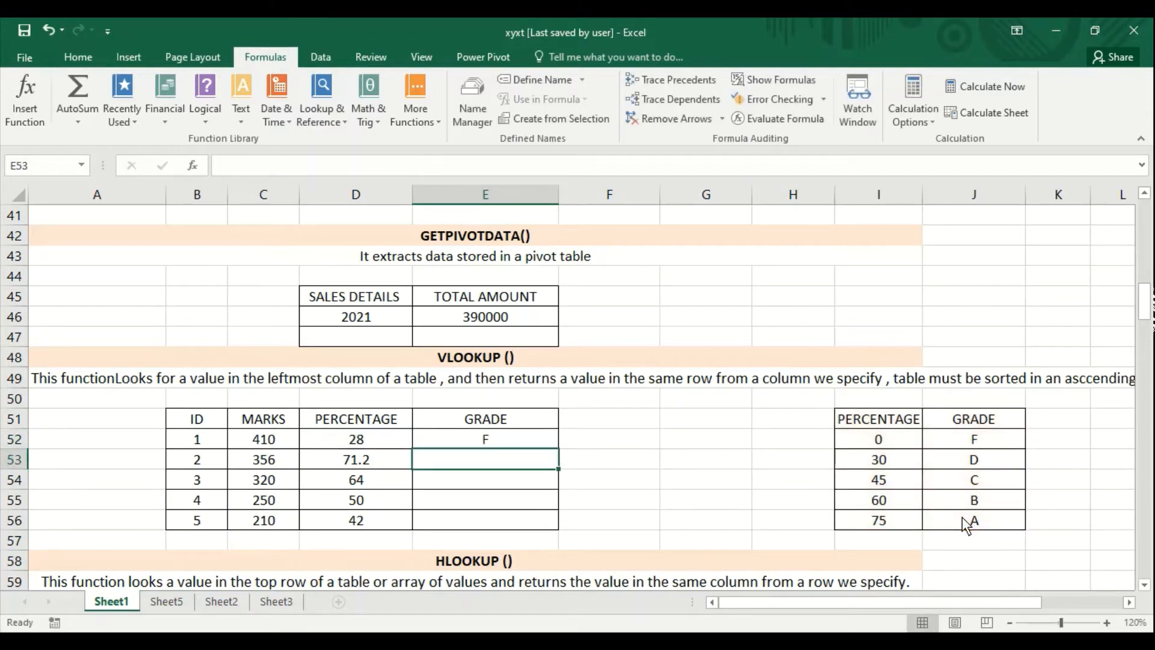
key("Up")
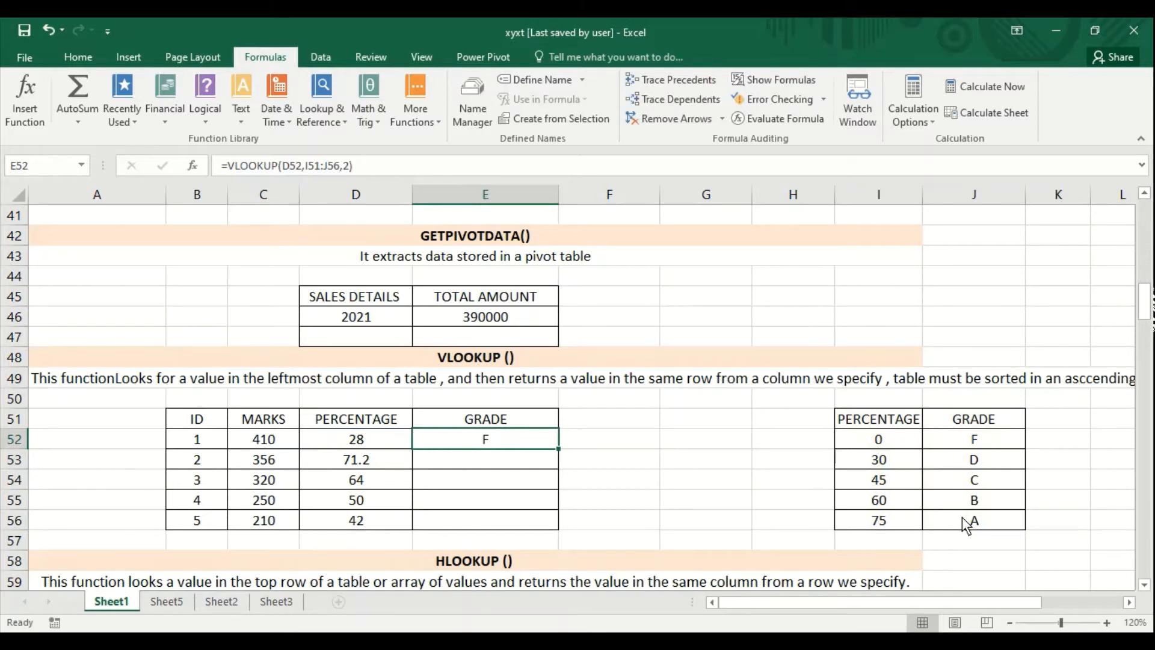
left_click_drag(555, 448, 556, 523)
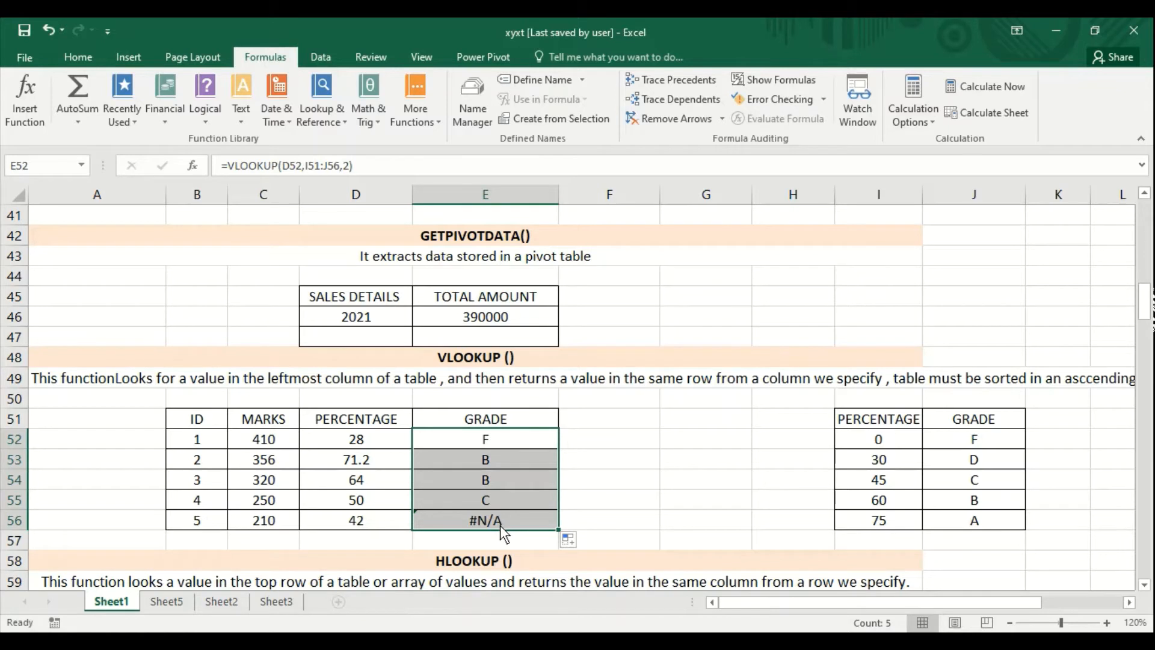
- Compare the table range references in the VLOOKUP formulas of cells E52 to E55
left_click(510, 462)
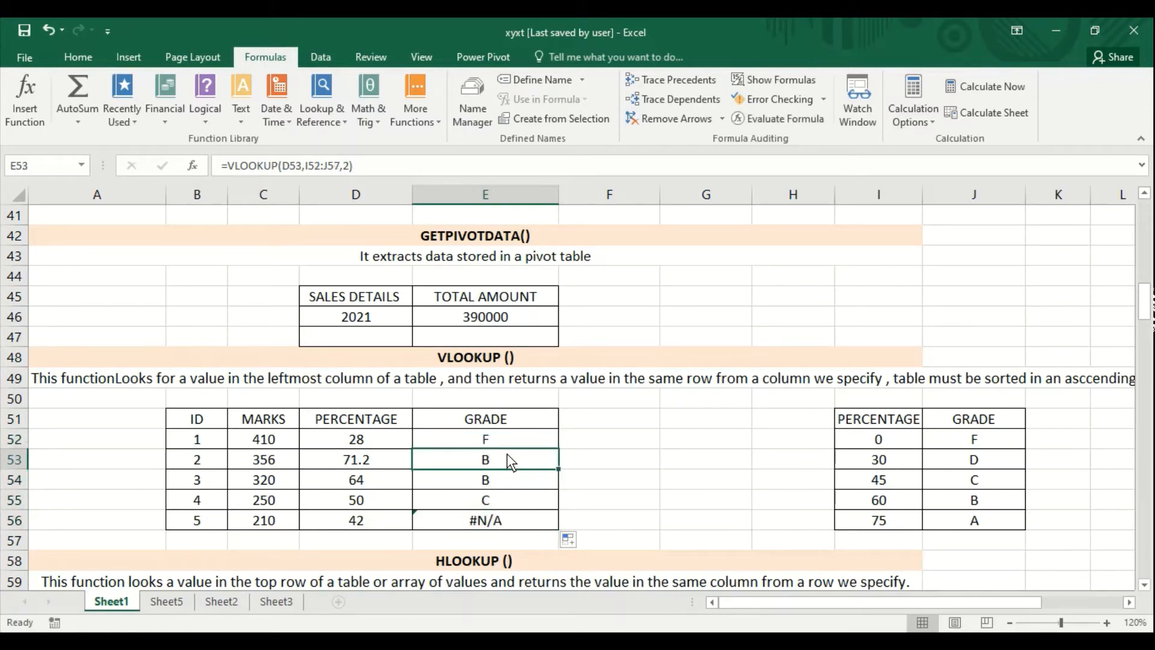
left_click(511, 444)
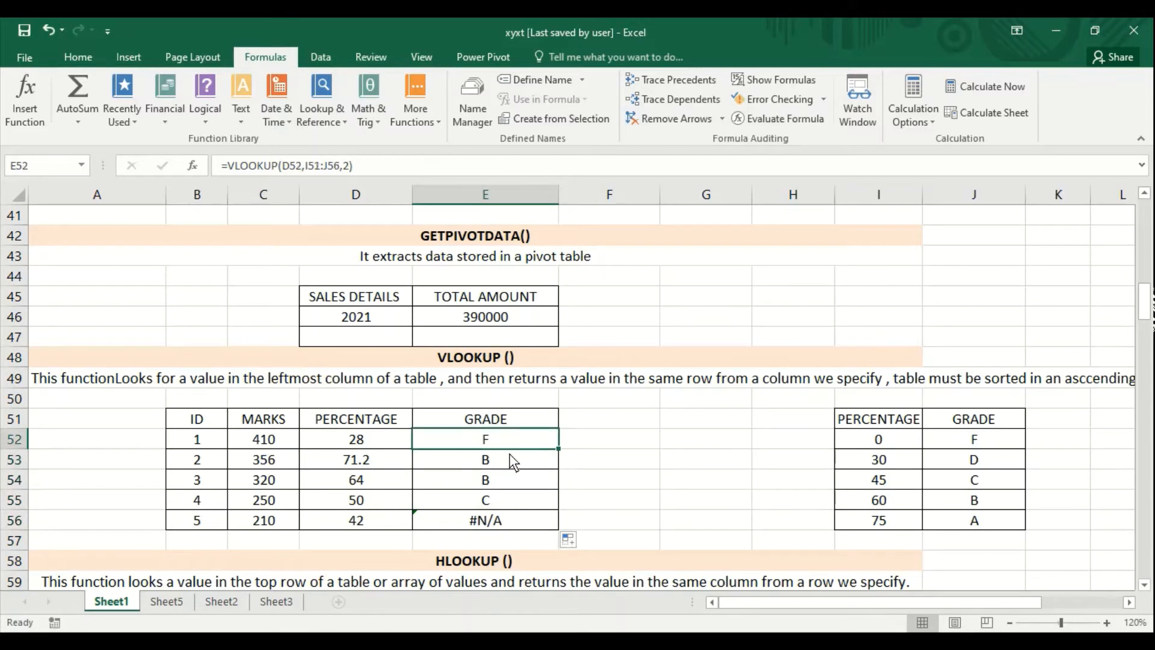
left_click(511, 462)
left_click(511, 479)
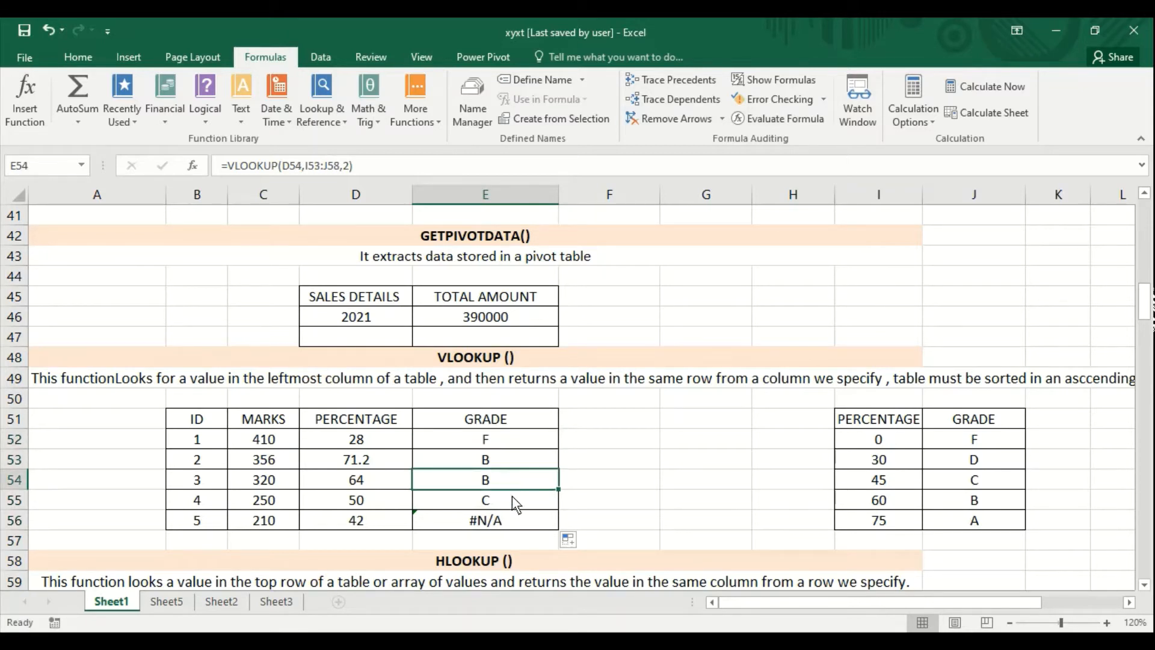
left_click(512, 497)
left_click(508, 444)
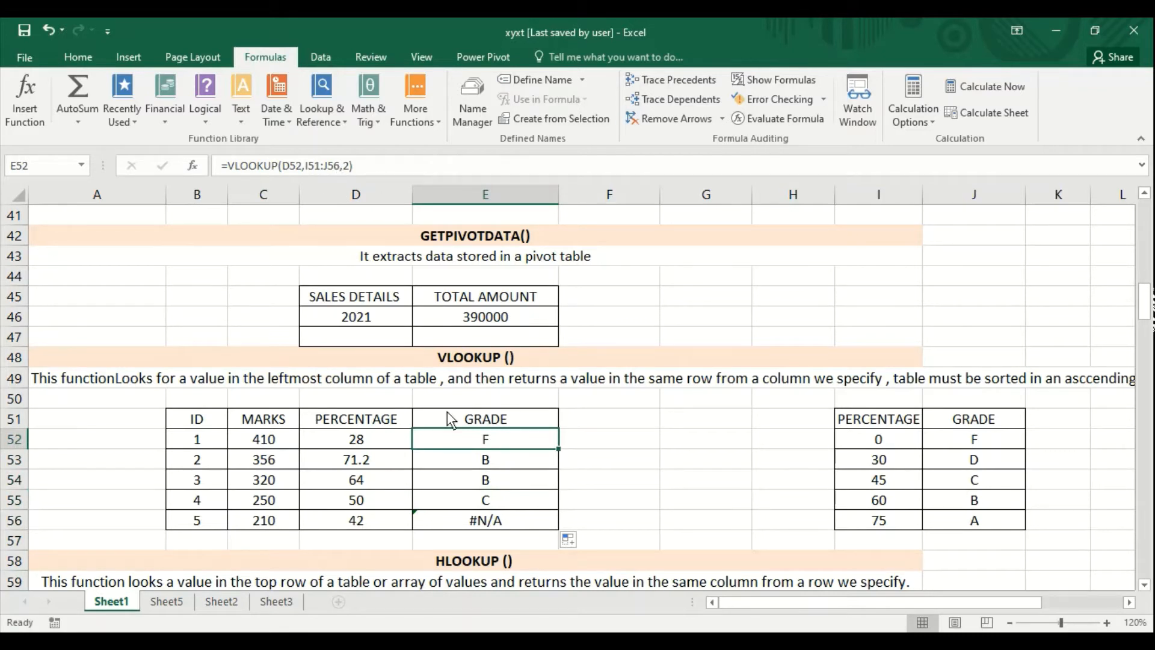
left_click(458, 456)
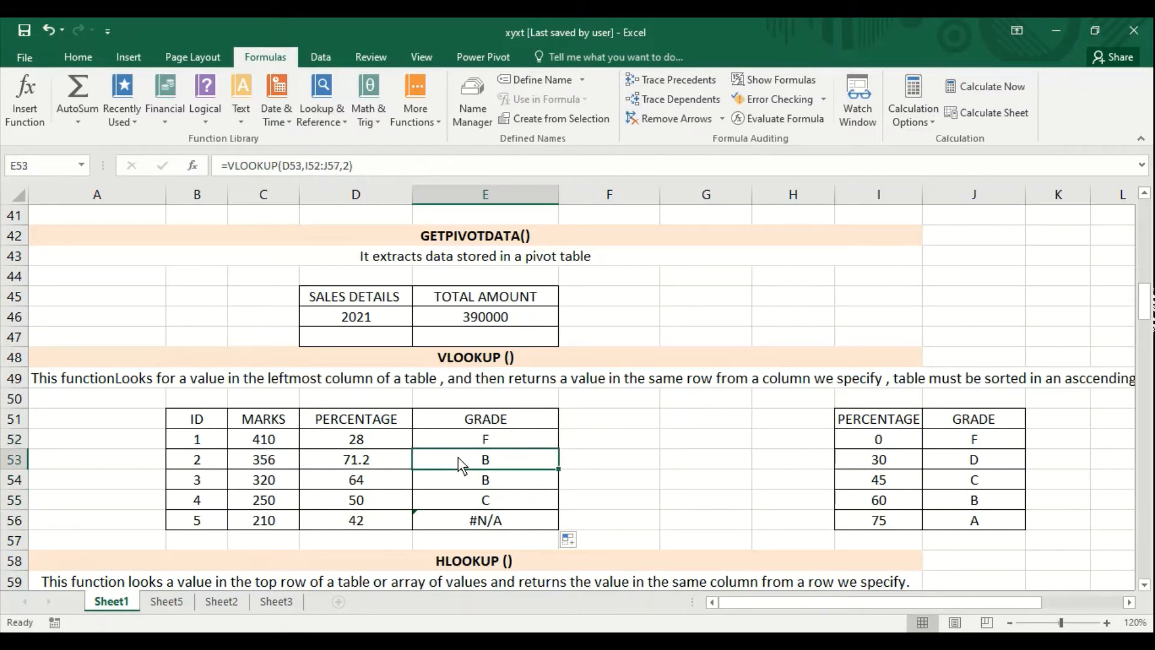
- Make the table range in E52's VLOOKUP formula absolute as $I$51:$J$56 and fill the formula down through E56
left_click(460, 439)
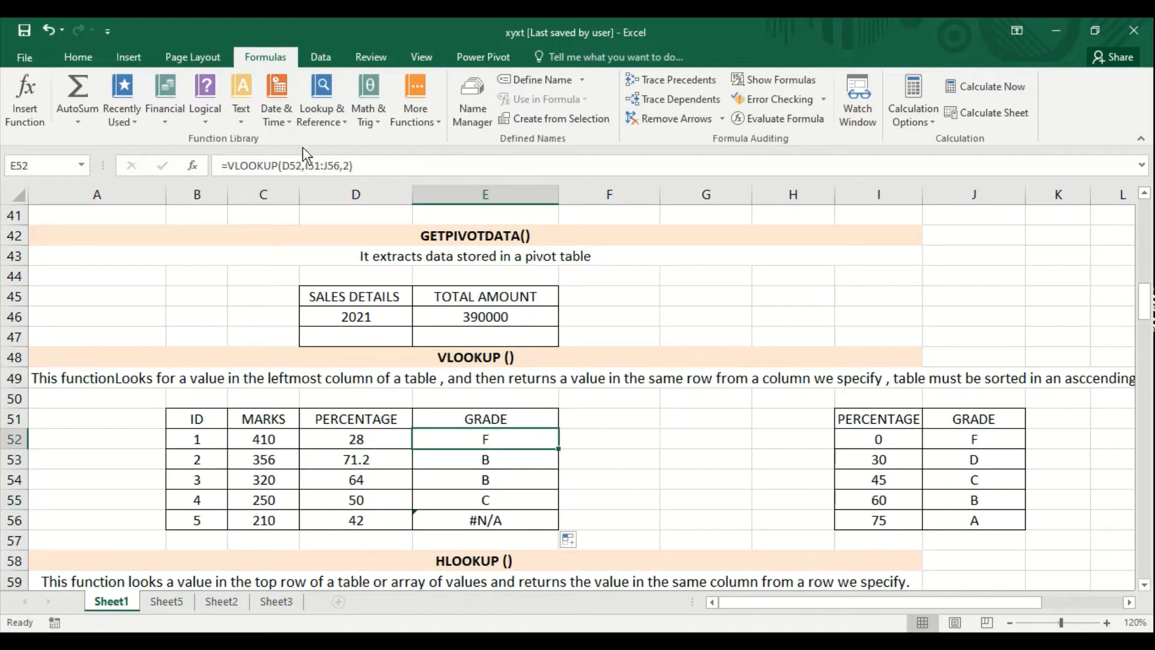
left_click(305, 163)
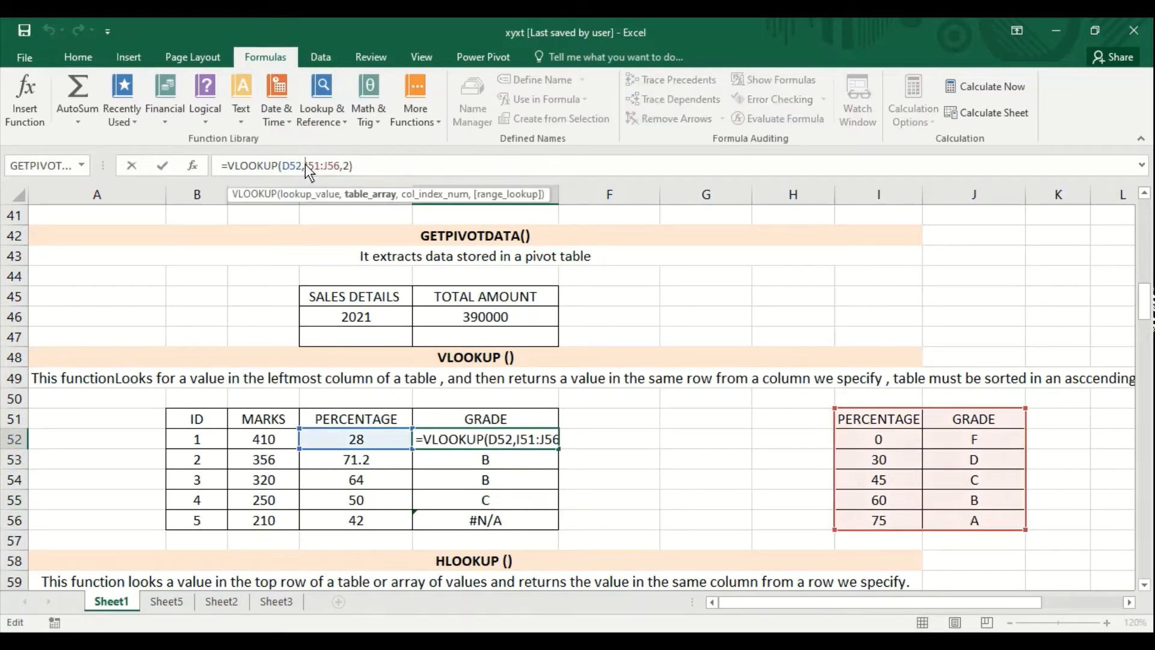
type("$")
key("Right")
type("$")
key("Right")
key("Right")
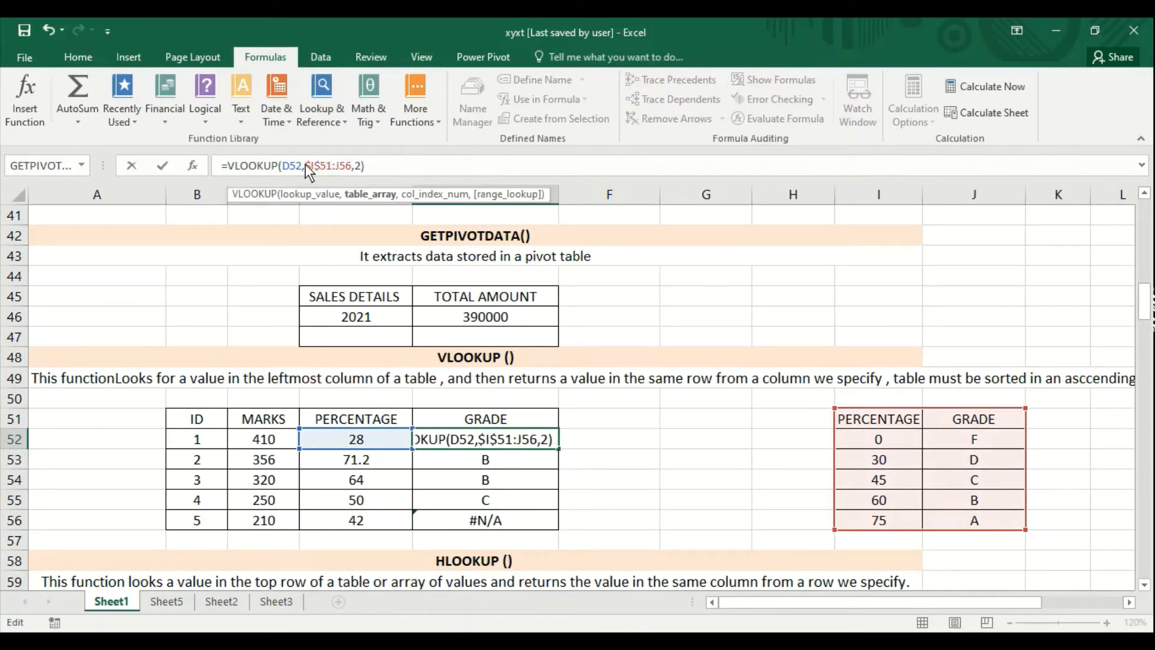
type("$")
key("Right")
type("$")
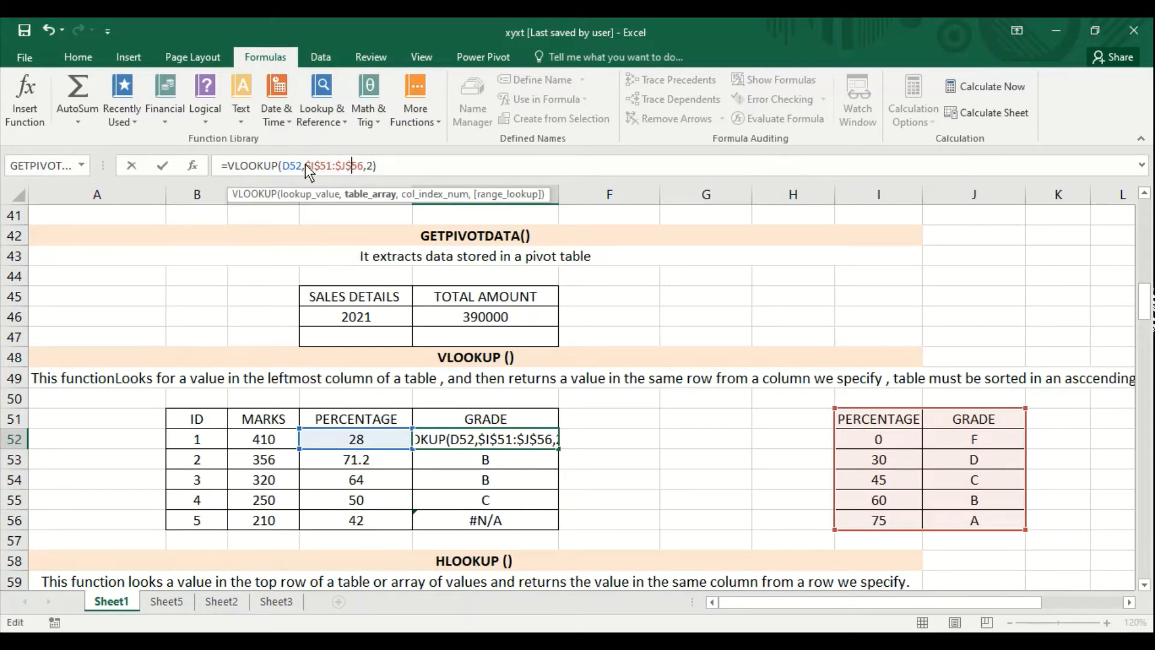
key("Return")
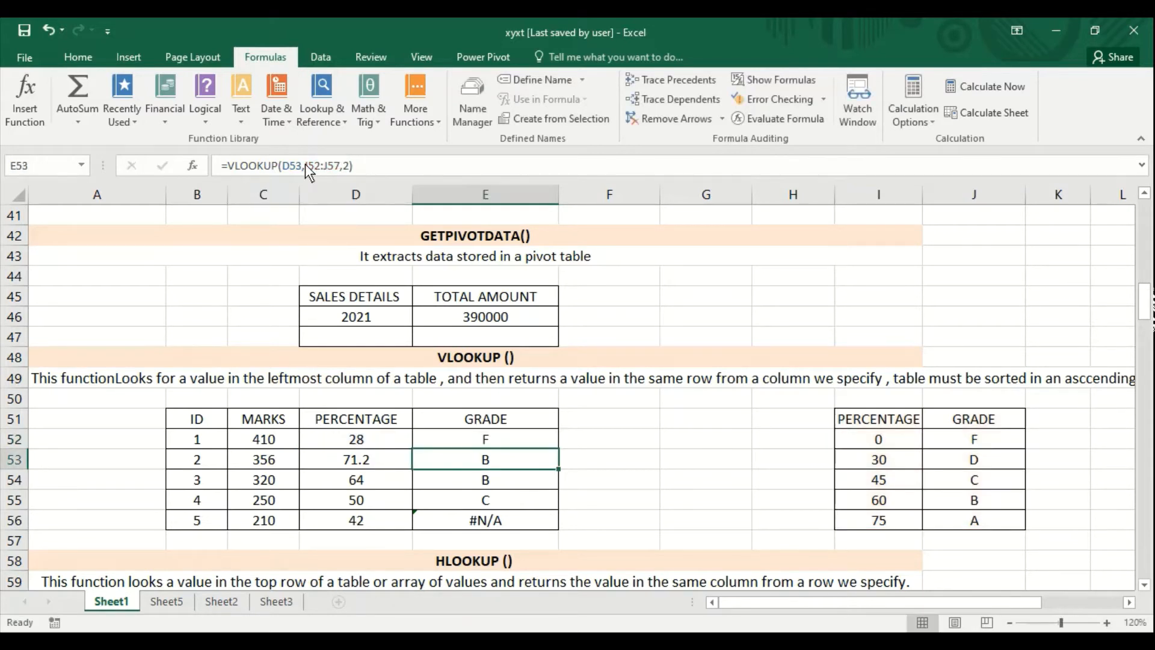
left_click(508, 435)
left_click_drag(559, 449, 560, 523)
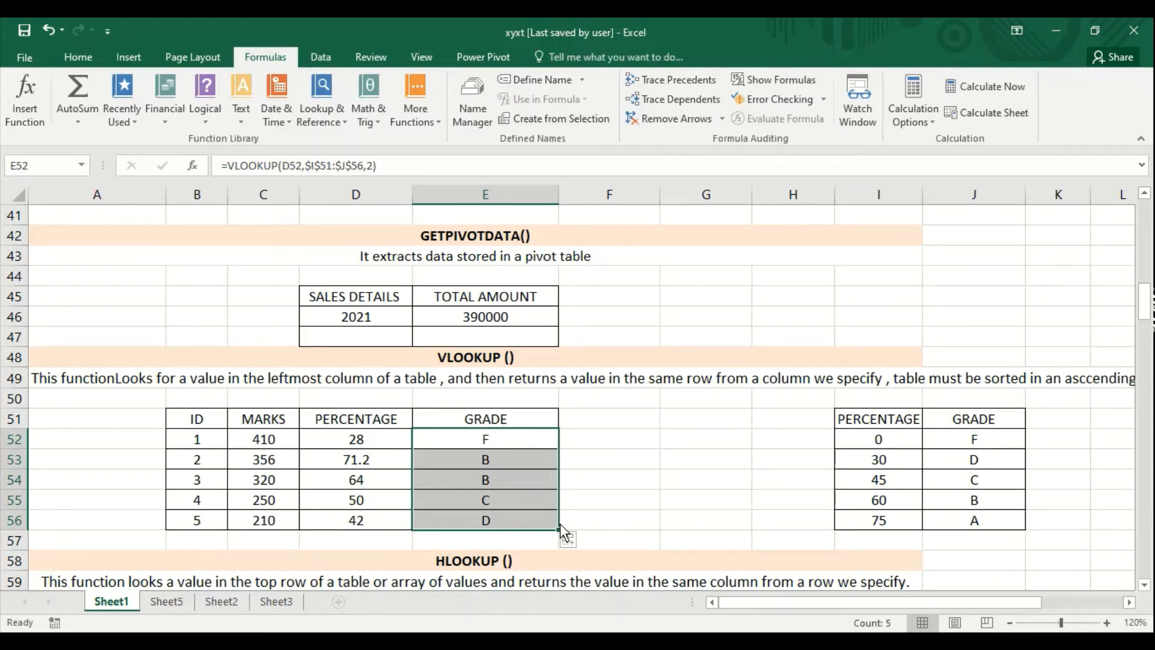
- Read the HLOOKUP heading and its description in rows 58 and 59 below the VLOOKUP example
key("Down")
key("Down")
key("Down")
key("Down")
key("Down")
key("Down")
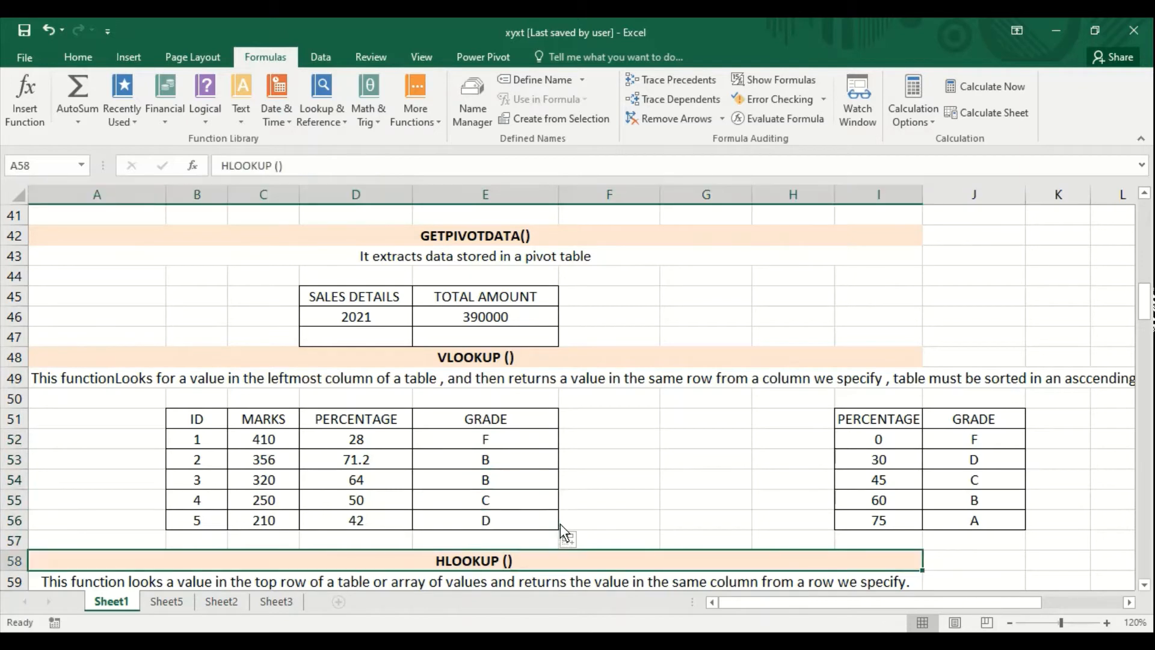
key("Down")
key("Up")
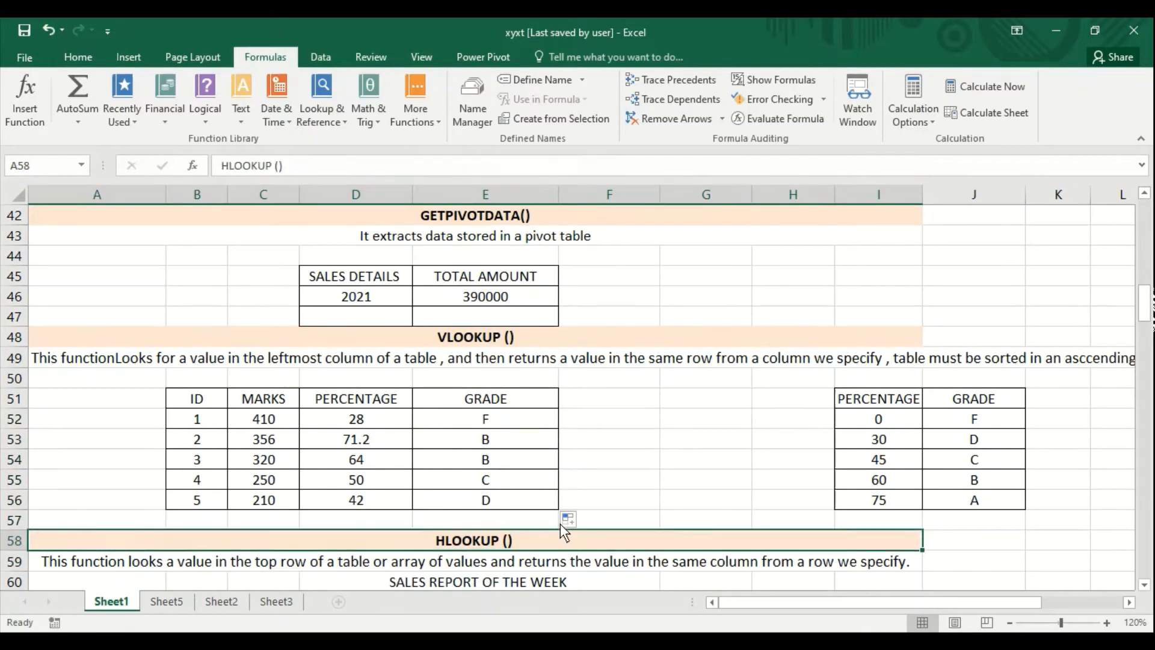
key("Down")
key("Down")
key("Down")
key("Up")
key("Up")
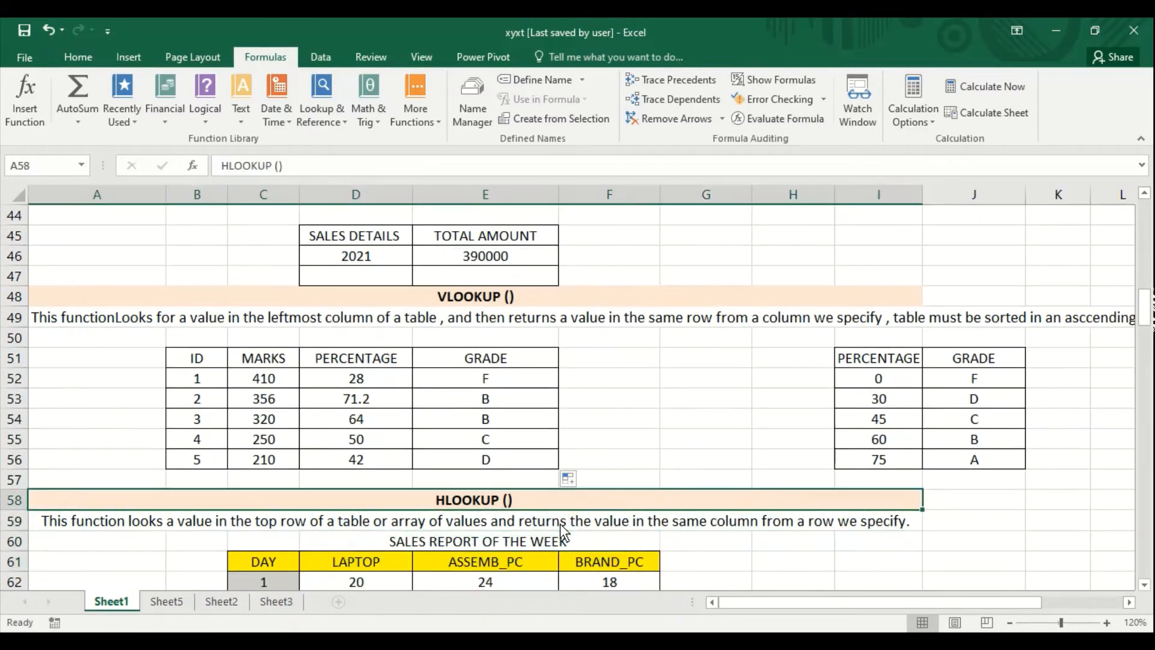
key("Down")
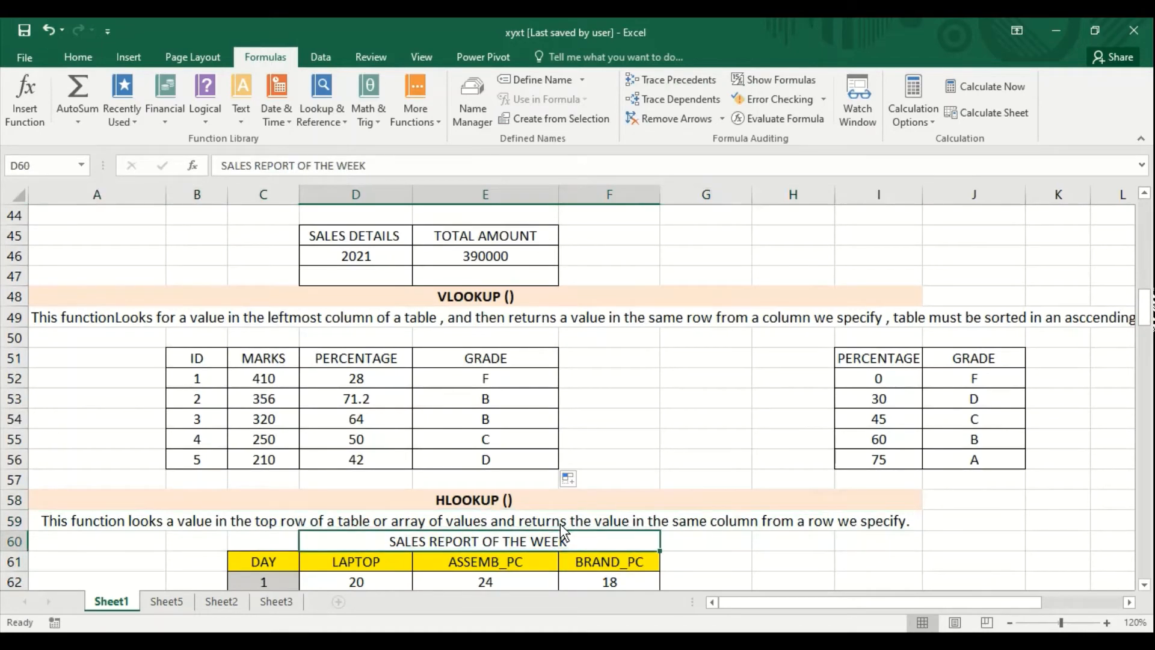
key("Down")
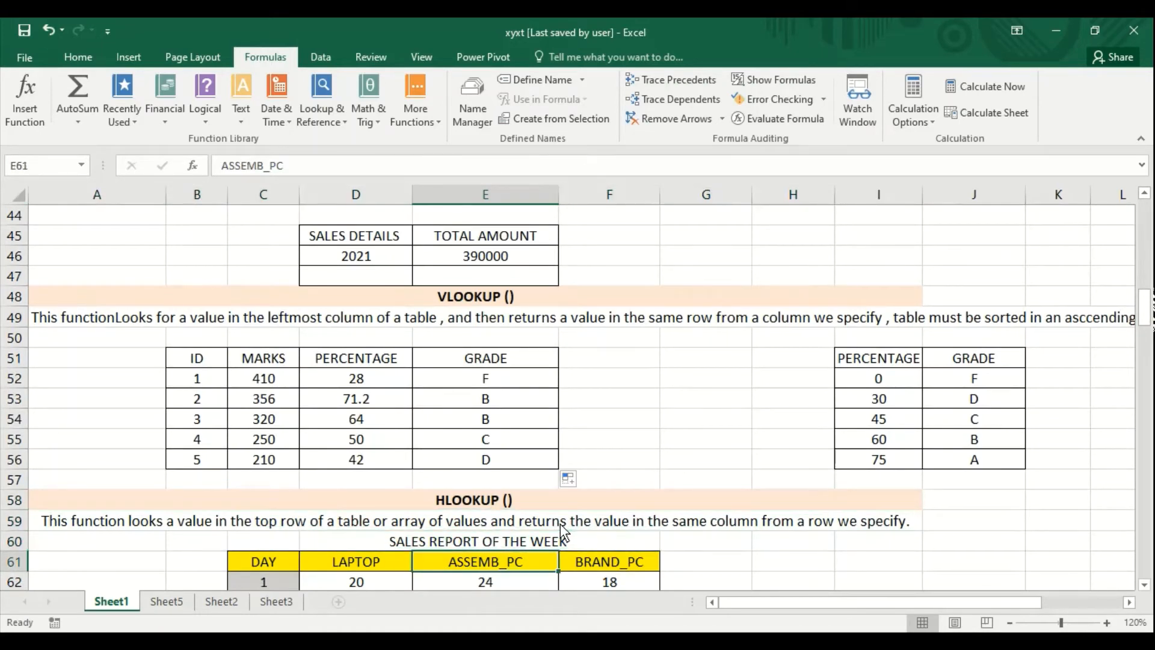
- Examine the daily LAPTOP, ASSEMB_PC and BRAND_PC sales figures in the SALES REPORT OF THE WEEK table, C61:F67
key("Up")
key("Down")
key("Down")
key("Down")
key("Down")
key("Down")
key("Up")
key("Up")
key("Up")
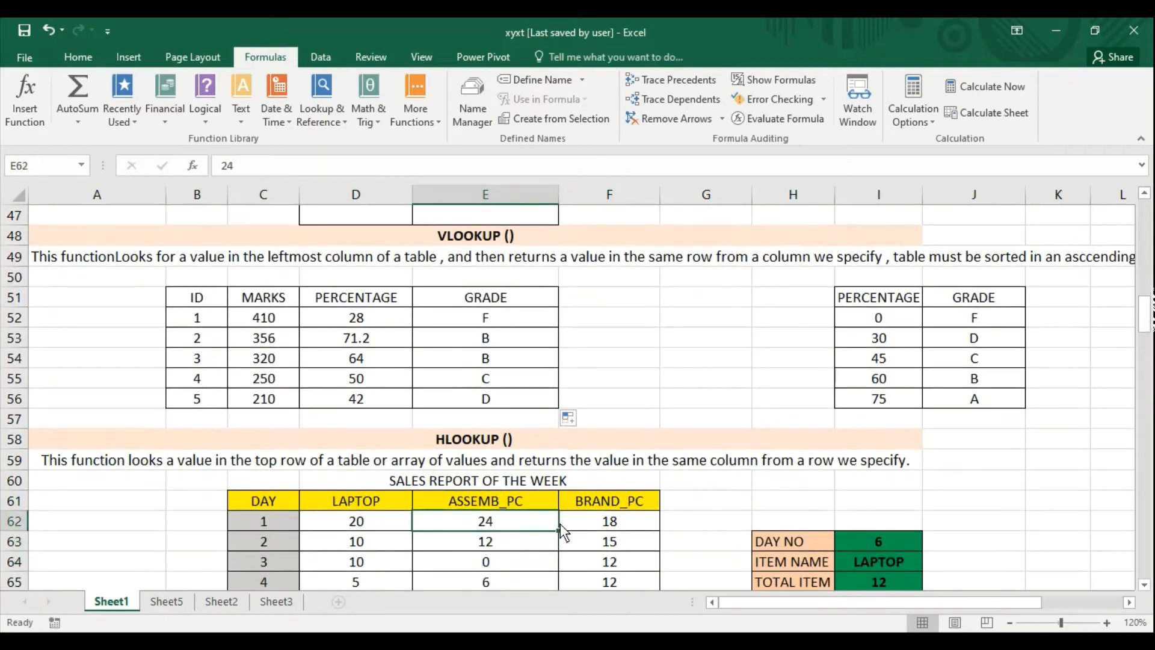
key("Up")
key("Up")
key("Down")
key("Down")
key("Down")
key("Down")
key("Down")
key("Down")
key("Down")
key("Down")
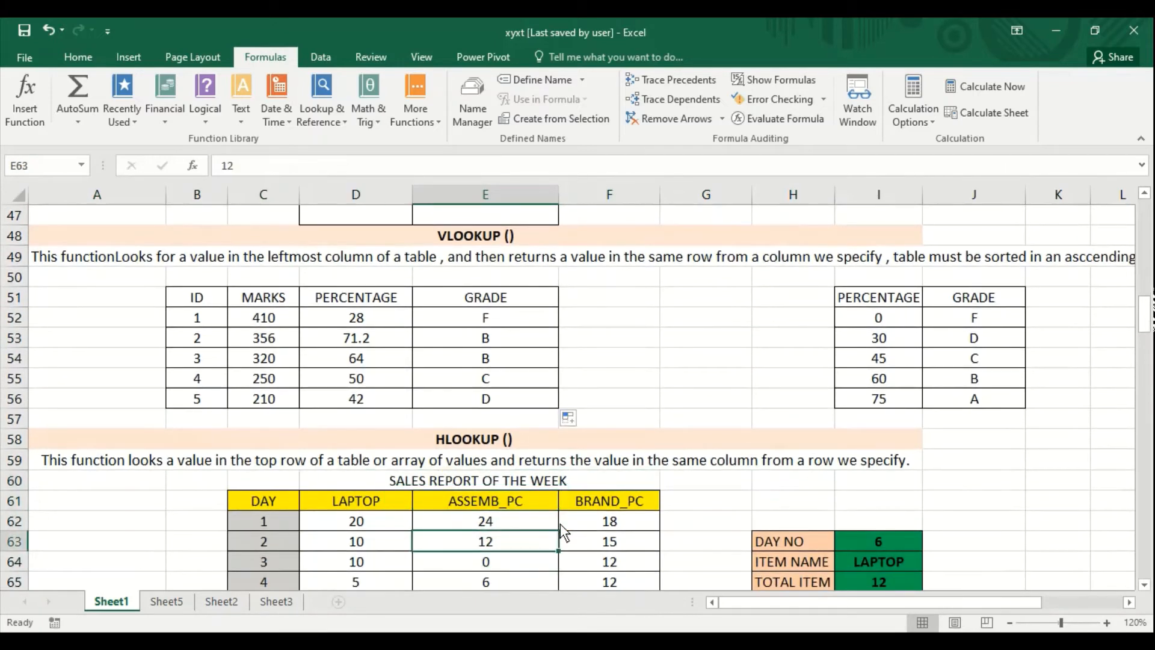
key("Up")
key("Up")
key("Up")
key("Up")
key("Up")
key("Left")
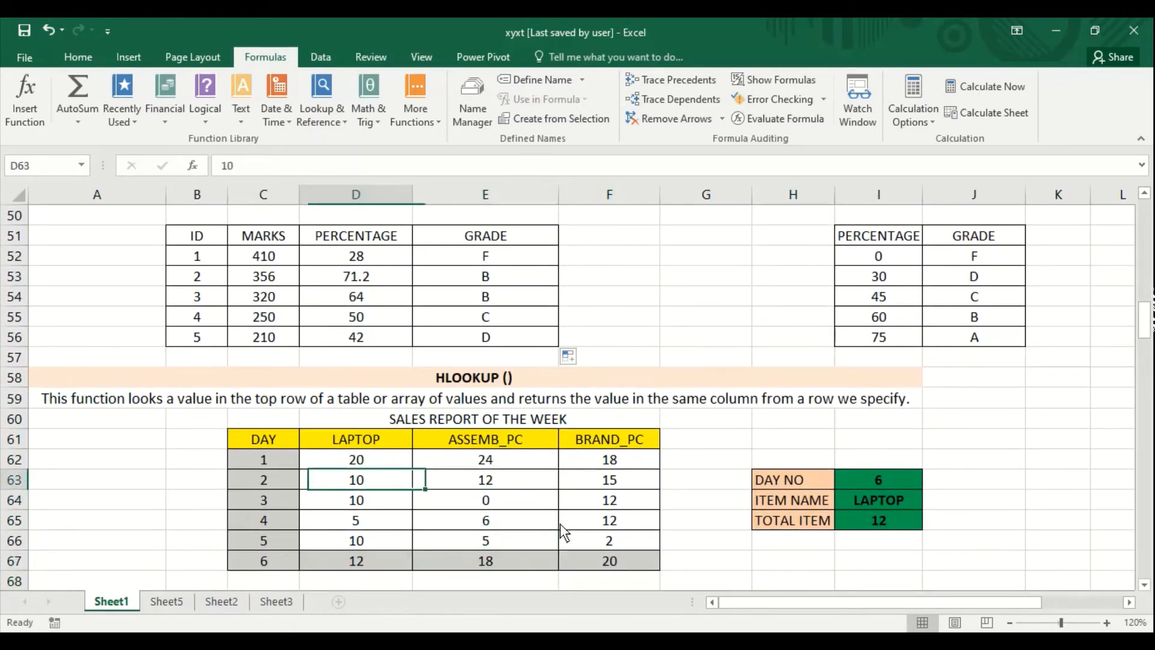
key("Left")
key("Down")
key("Down")
key("Down")
key("Down")
key("Right")
key("Right")
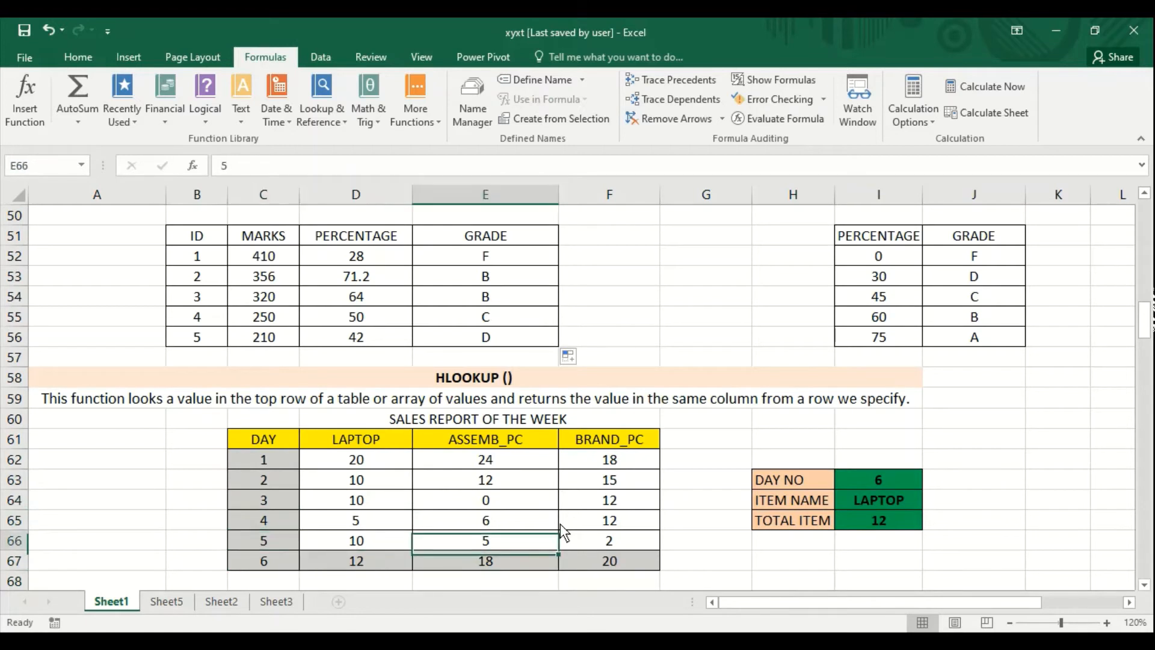
key("Up")
key("Up")
key("Up")
key("Up")
key("Up")
key("Down")
key("Down")
key("Down")
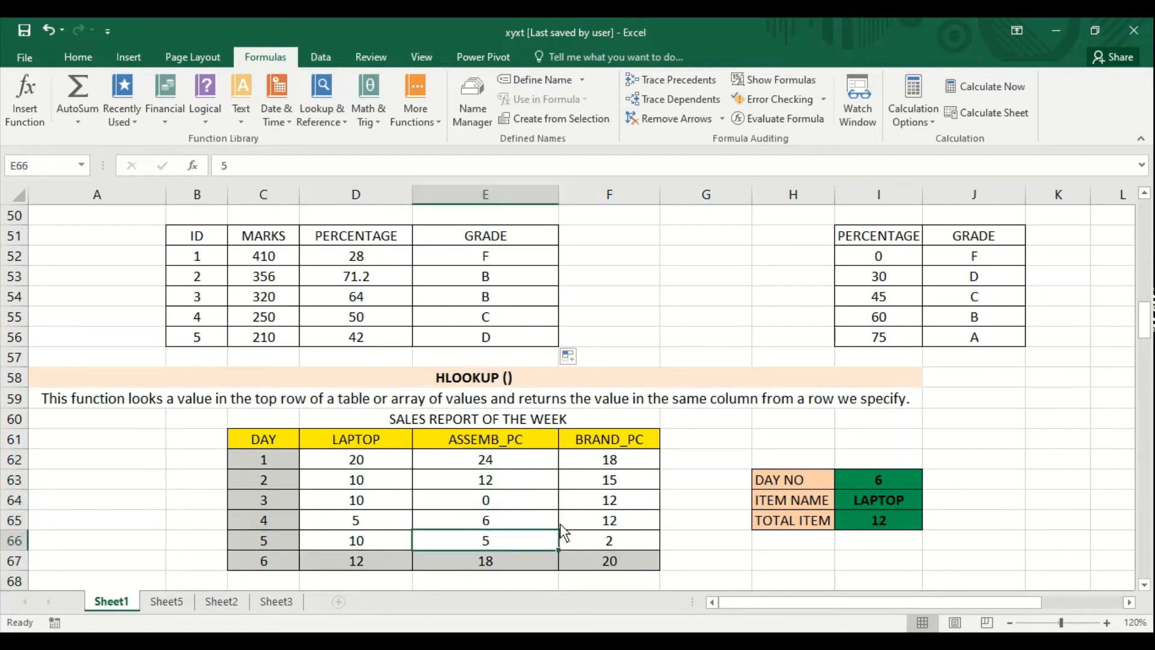
key("Up")
key("Up")
key("Up")
key("Up")
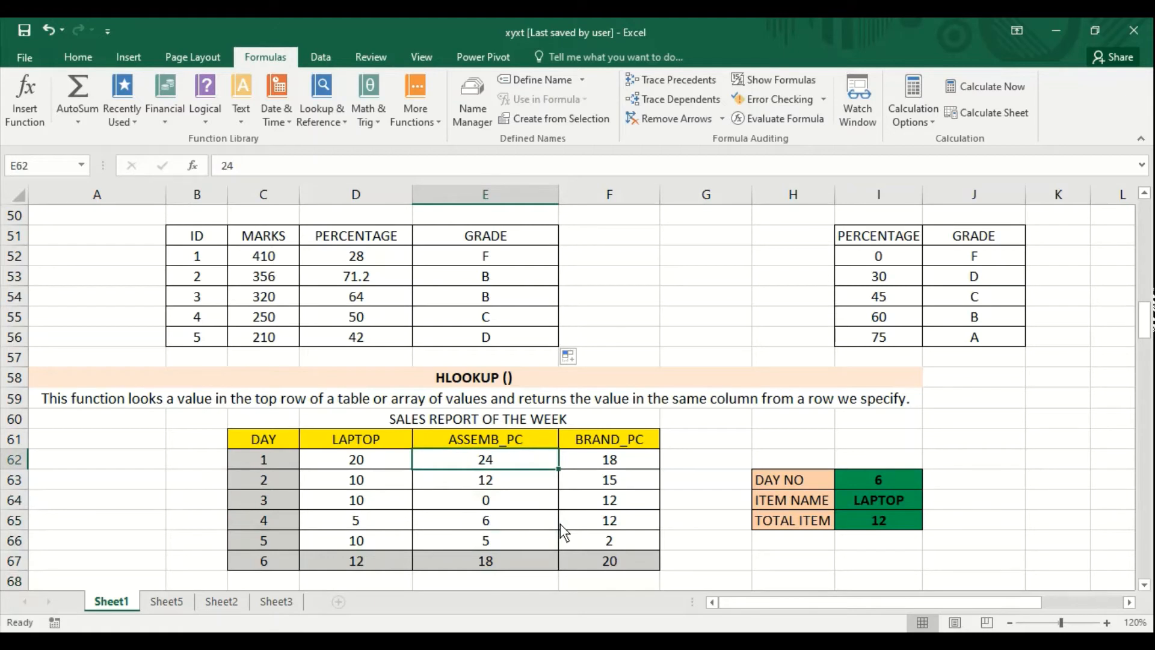
- Examine the DAY NO, ITEM NAME and TOTAL ITEM entries in I63:I65 beside the weekly sales report
key("Right")
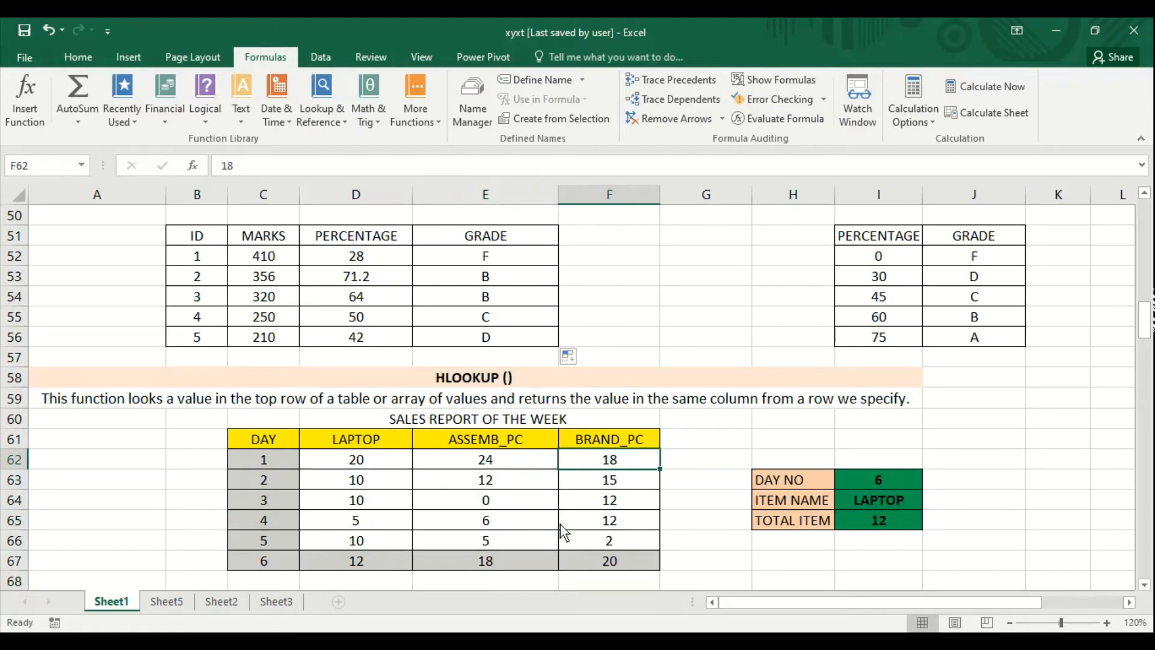
key("Right")
key("Right")
key("Right")
key("Right")
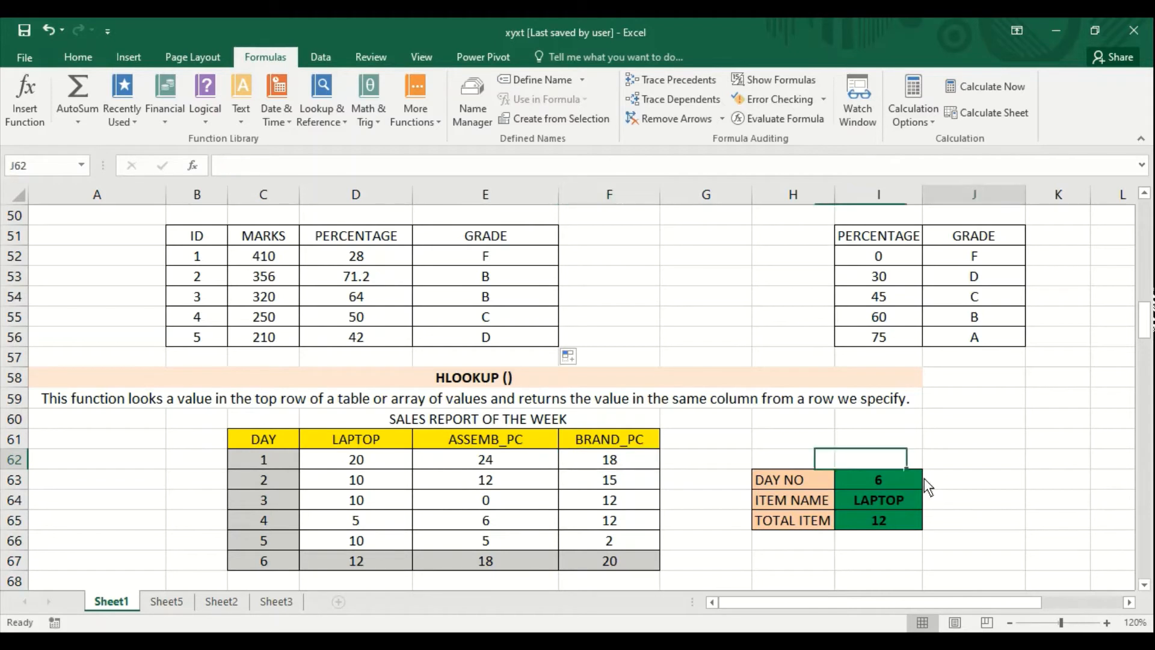
key("Right")
left_click(892, 481)
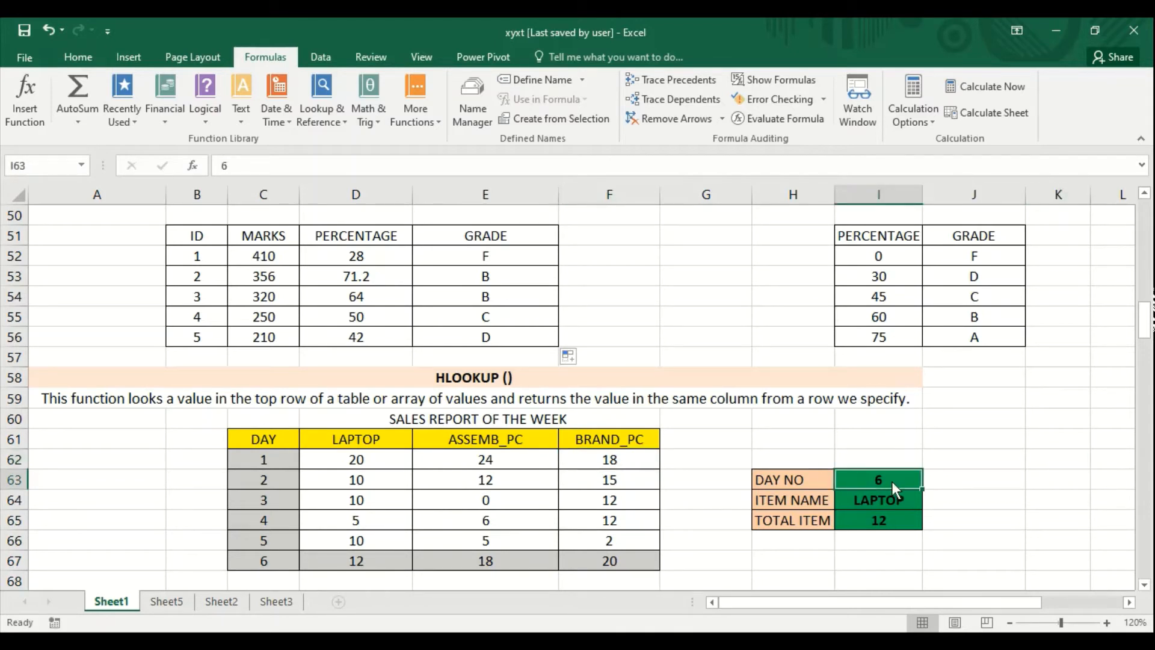
key("Down")
key("Up")
key("Down")
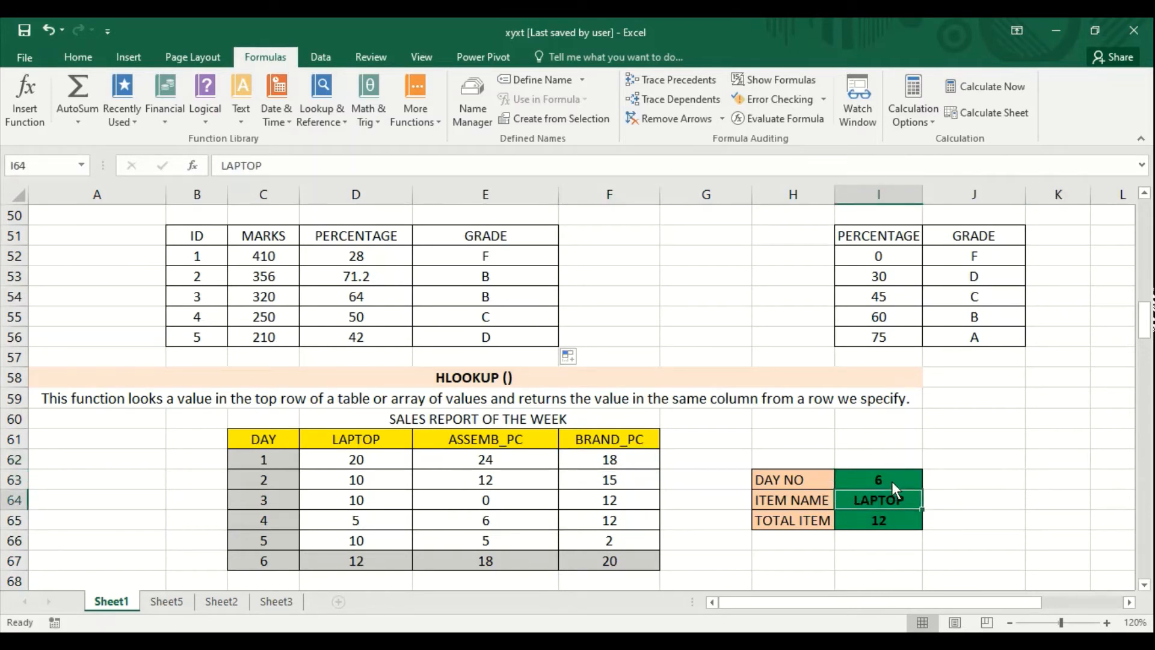
key("Down")
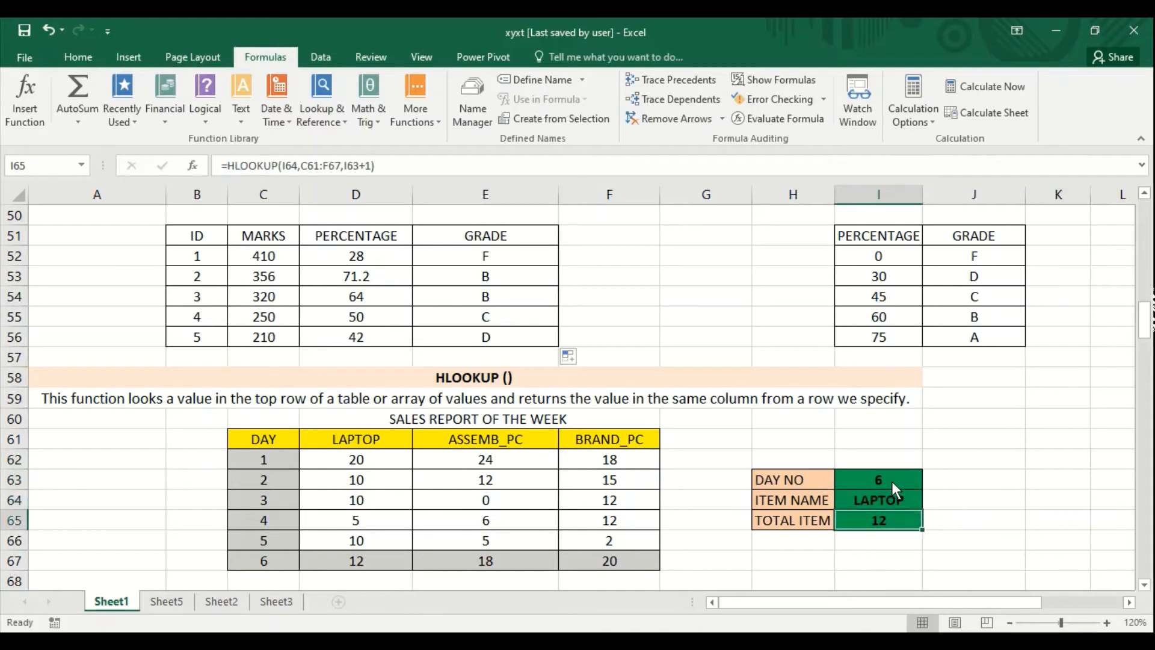
- Replace the TOTAL ITEM formula in cell I65 with =HLOOKUP(I64,C61:F67,I63)
key("Delete")
type("=")
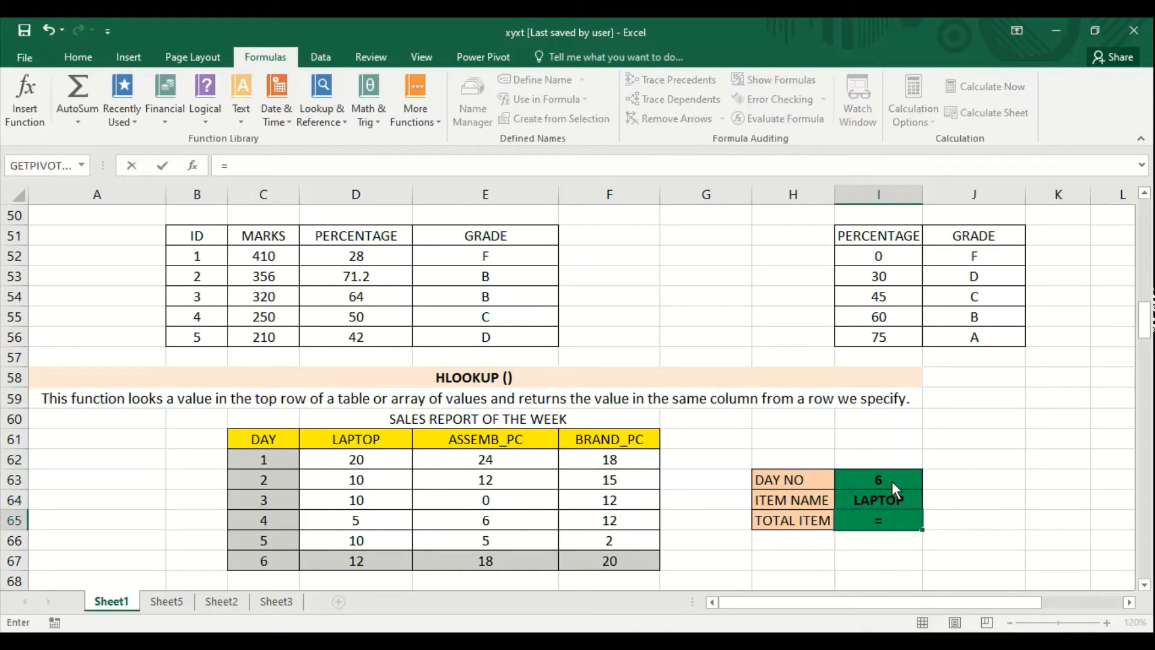
type("v")
key("BackSpace")
type("h")
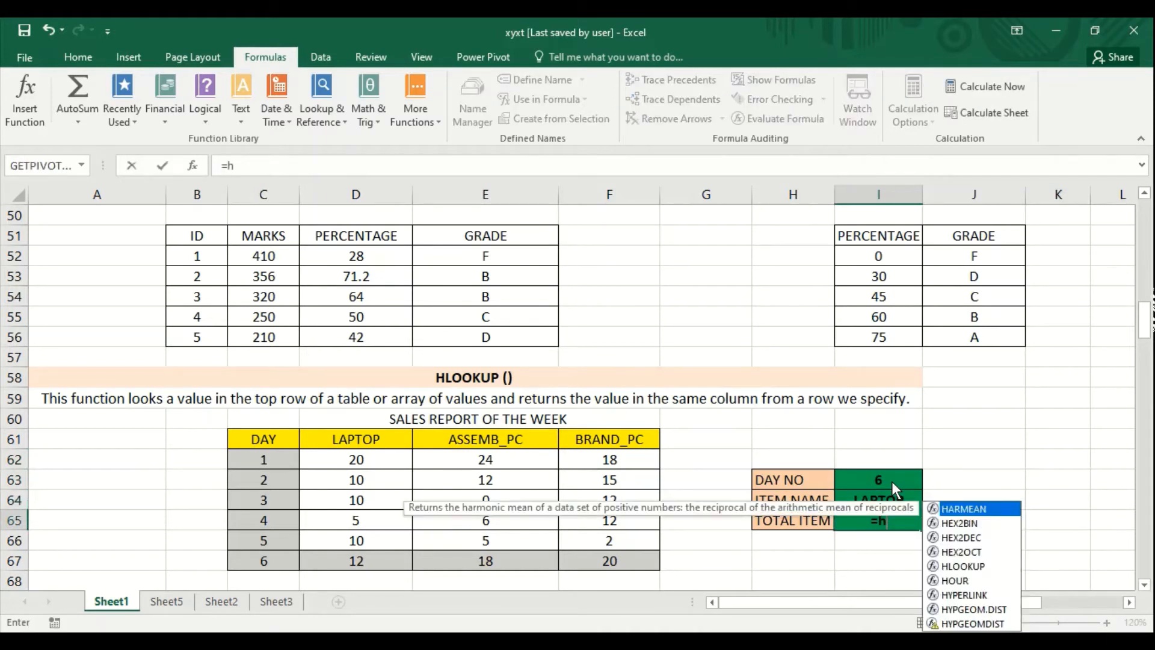
type("lookup(")
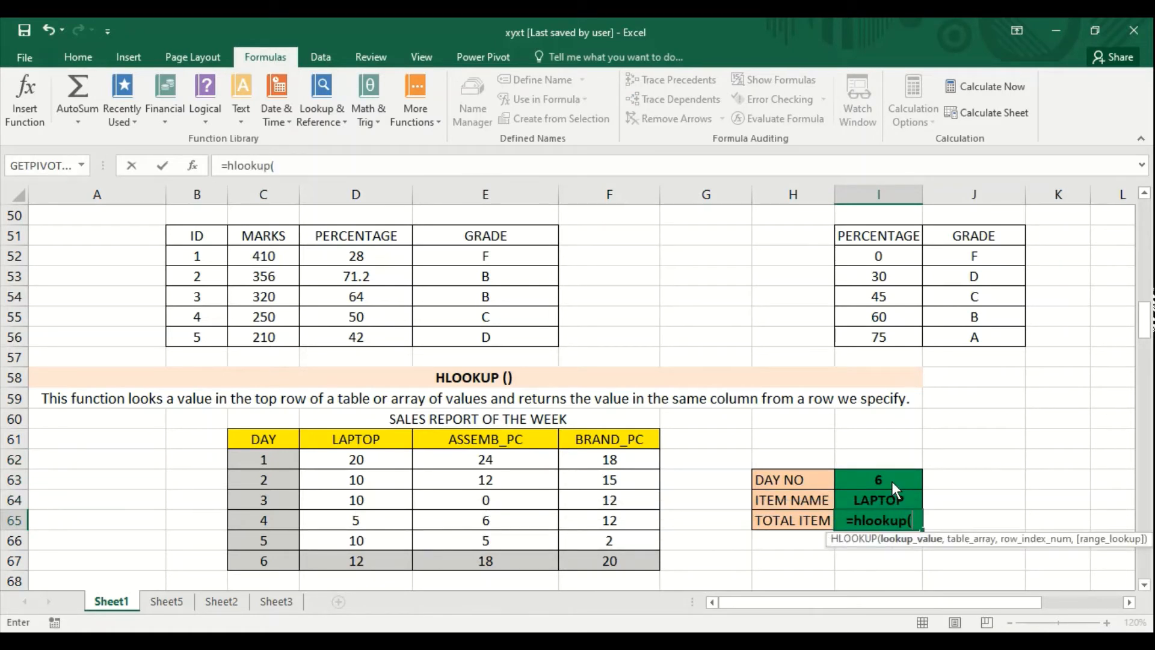
left_click(885, 504)
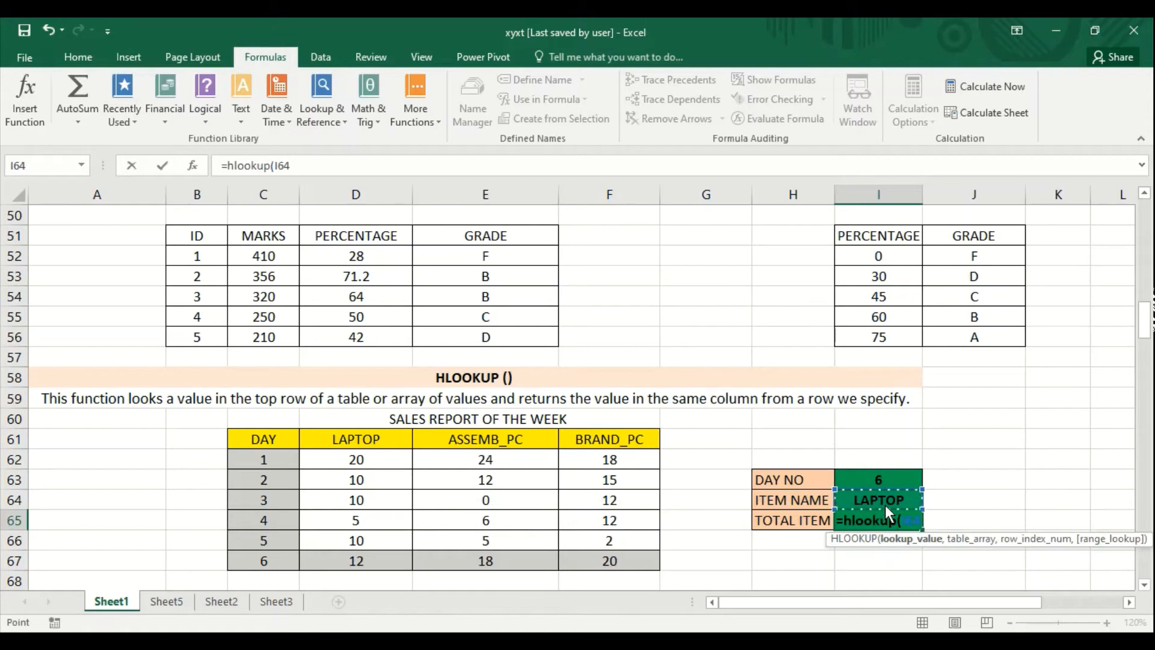
type(",")
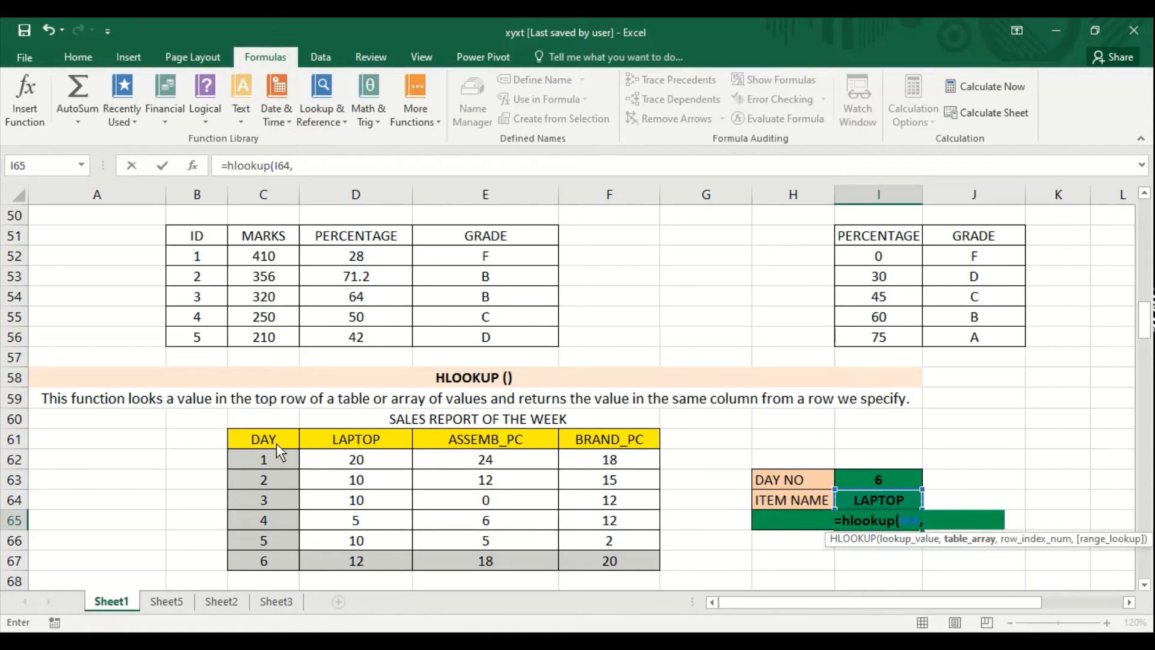
left_click_drag(276, 443, 596, 557)
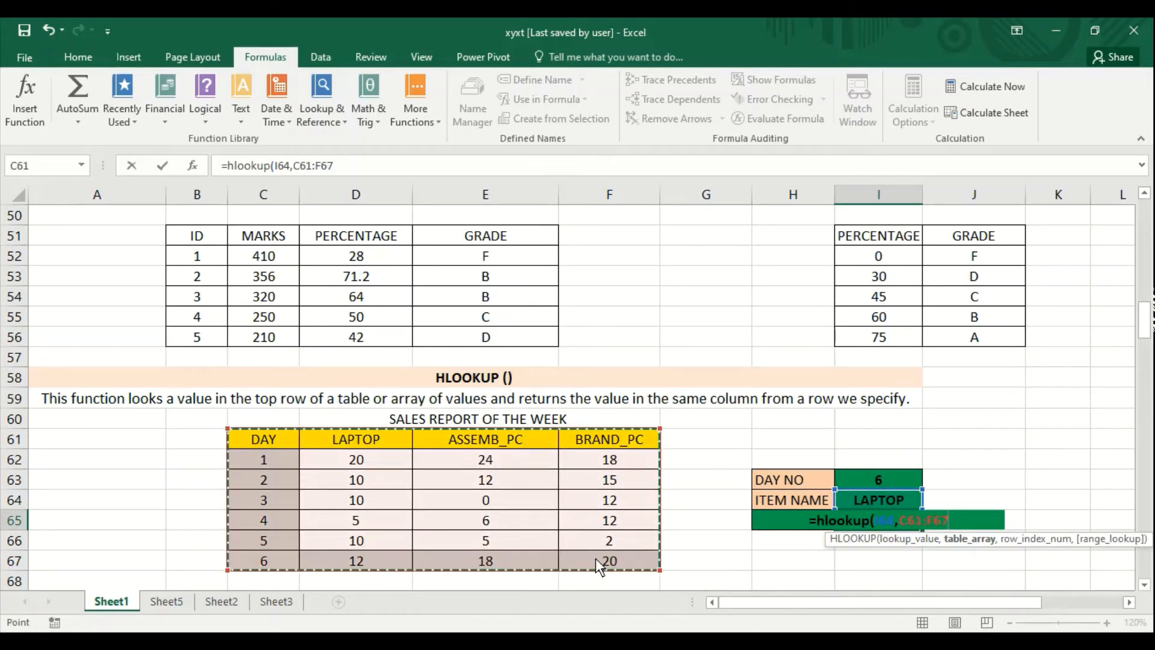
type(",")
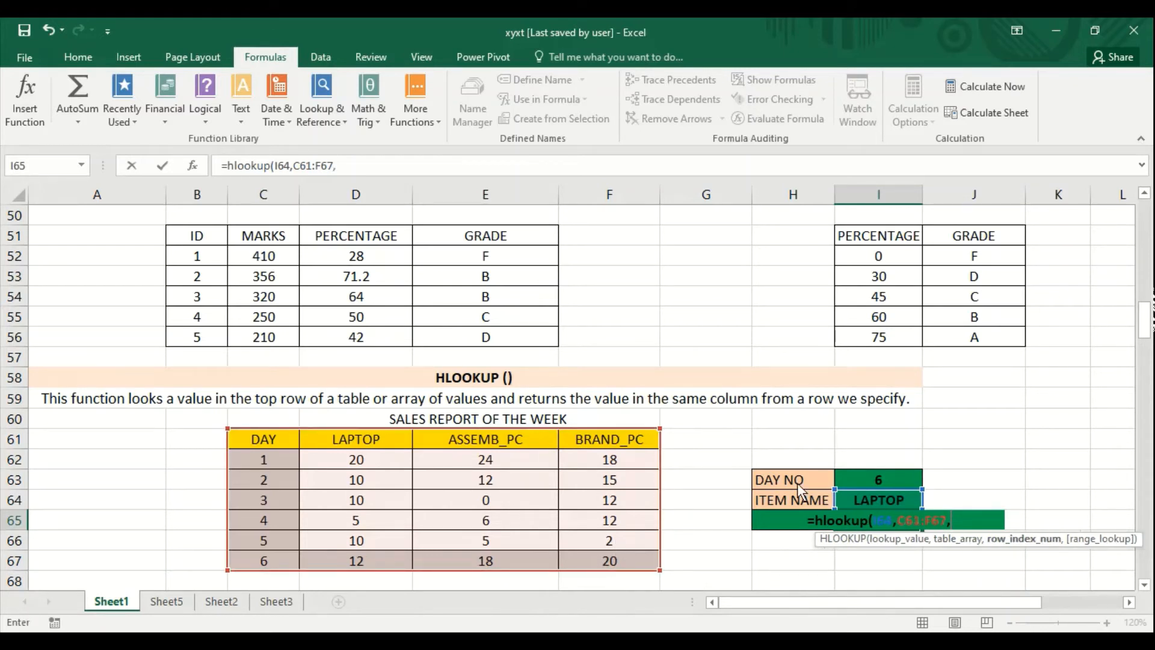
left_click(873, 486)
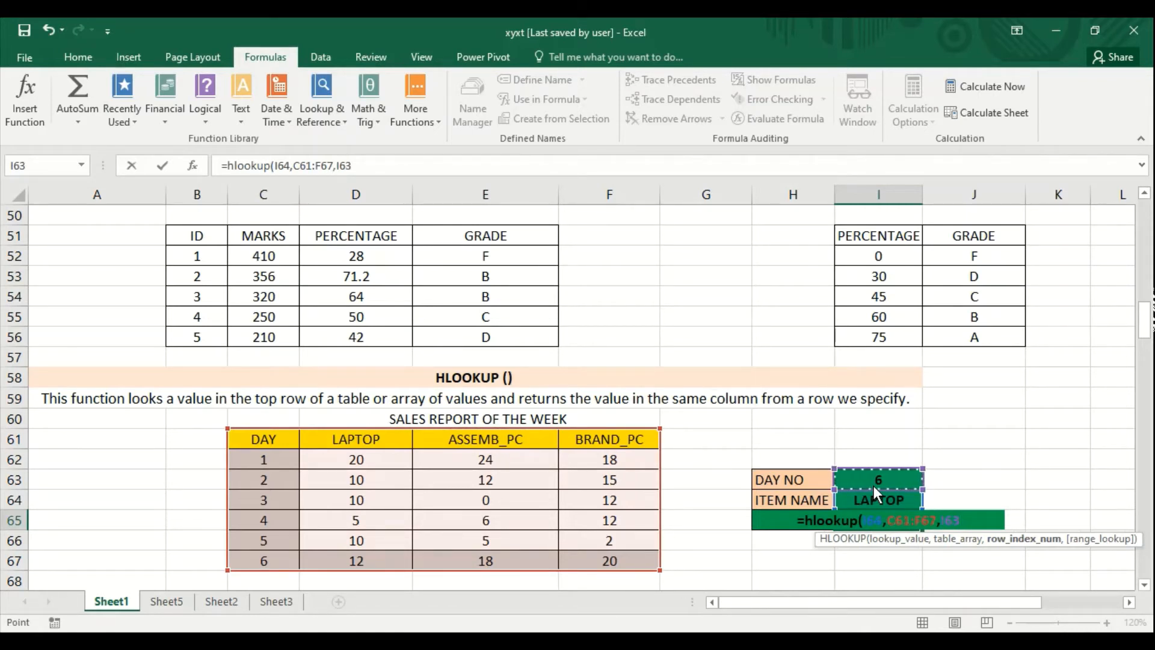
key("Return")
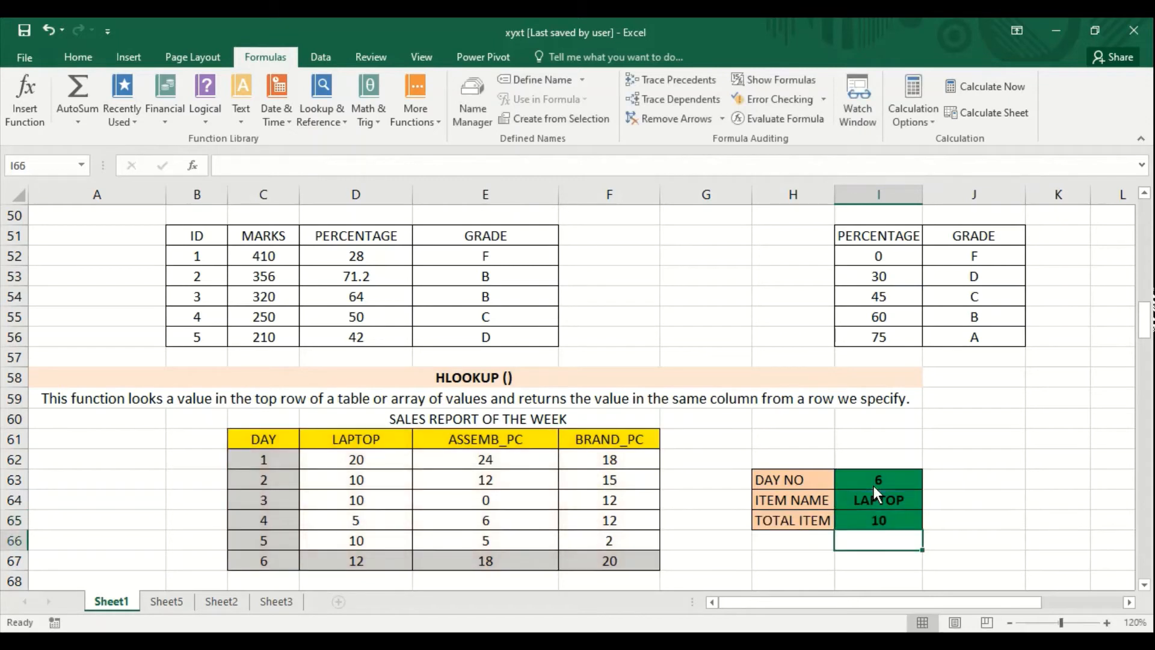
- Check the day 6 laptop figure in D67 and change the row index of I65's HLOOKUP formula to I63+1
left_click(351, 560)
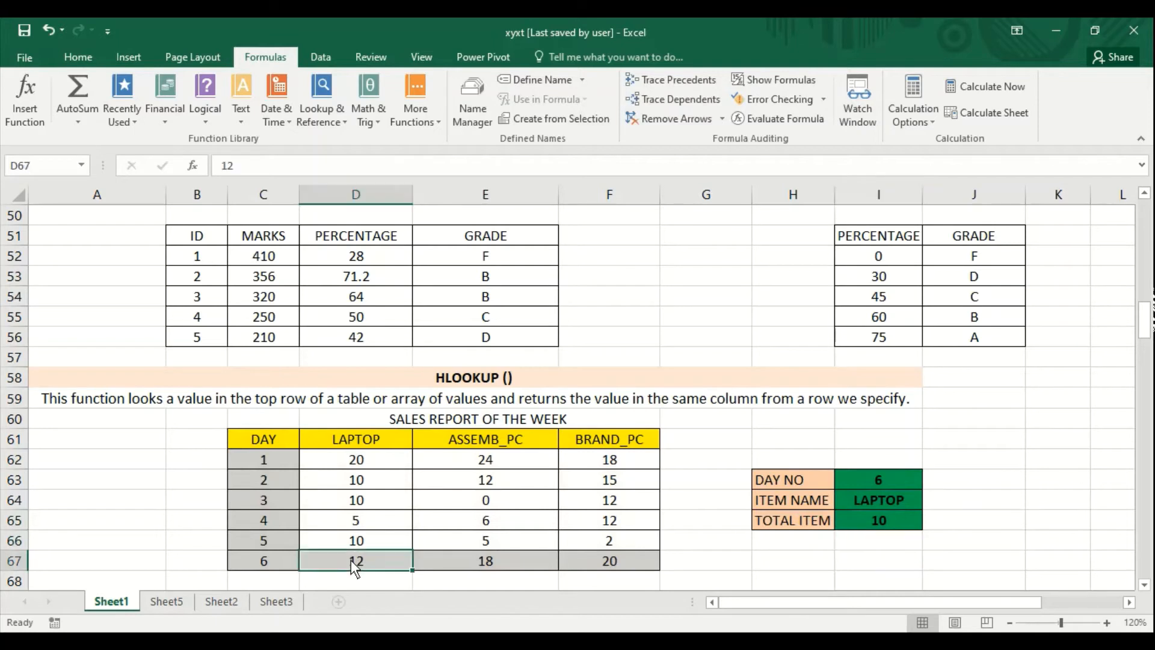
left_click(877, 523)
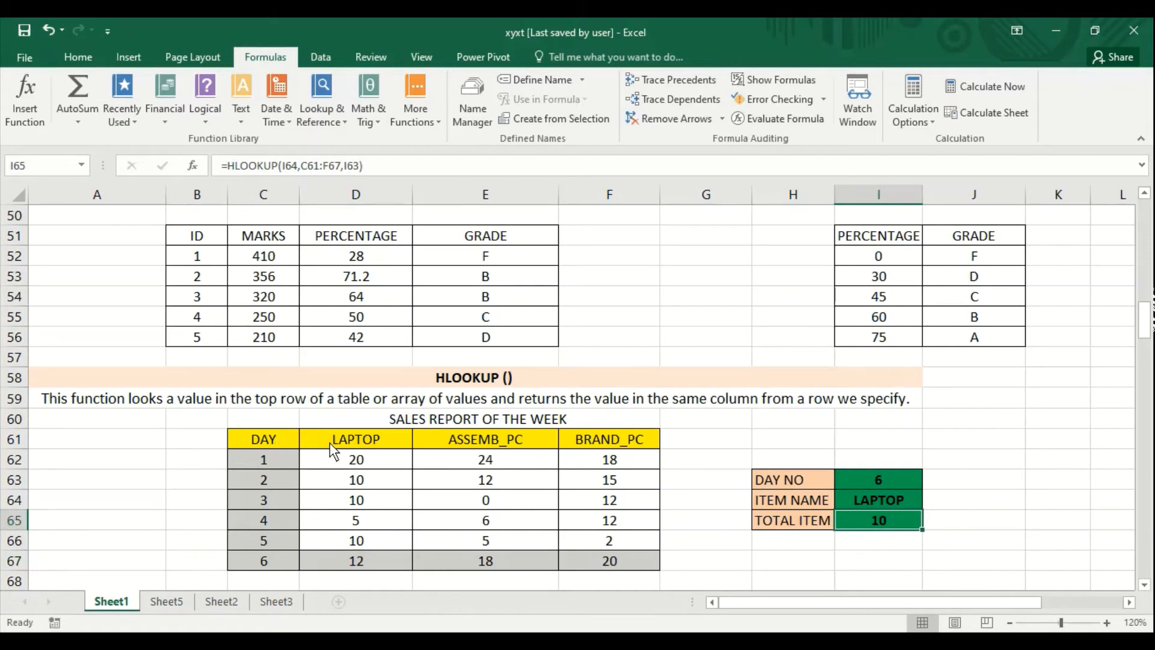
left_click(358, 167)
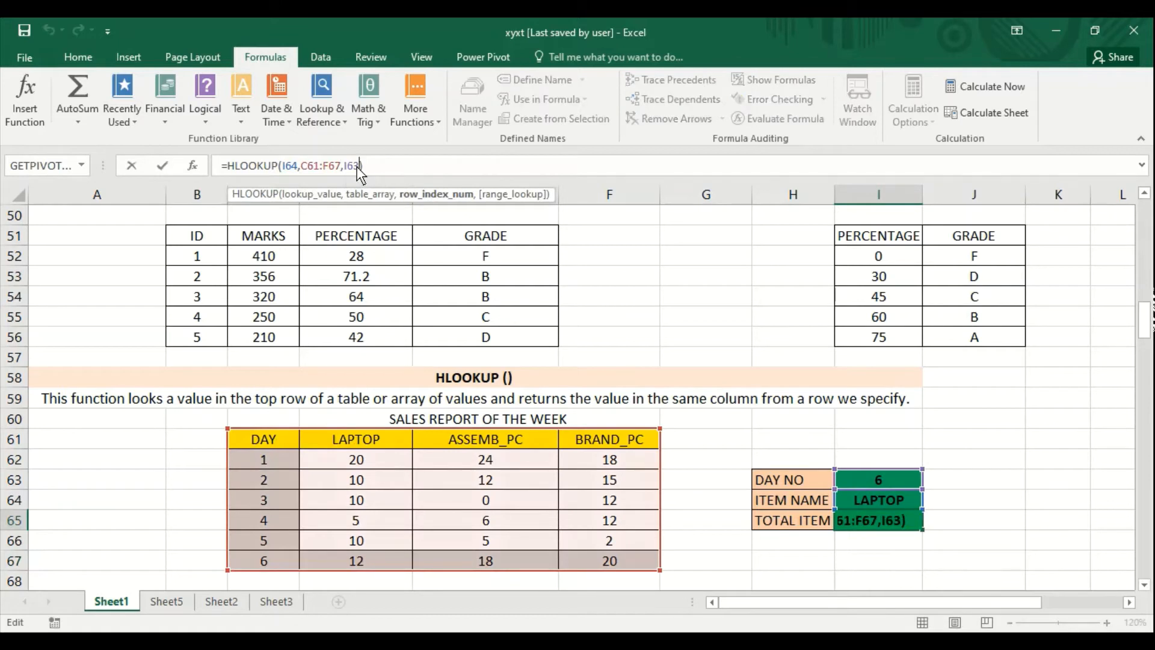
type("+1")
key("Return")
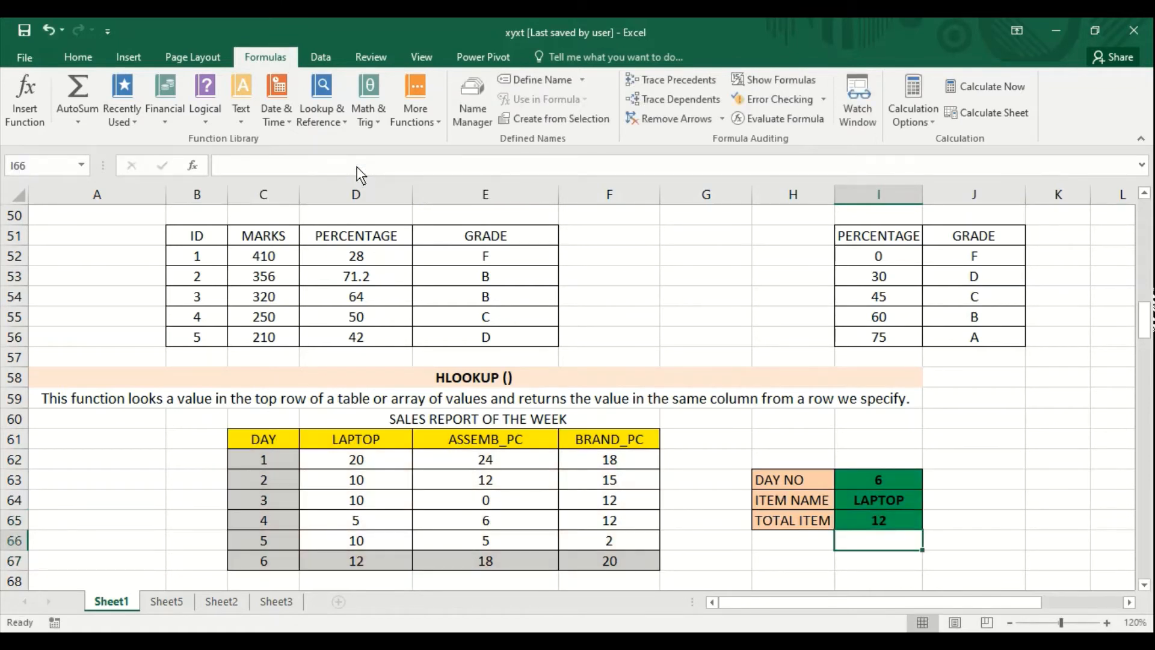
- Test the TOTAL ITEM lookup by setting DAY NO in I63 to 4 and after that to 2
key("Up")
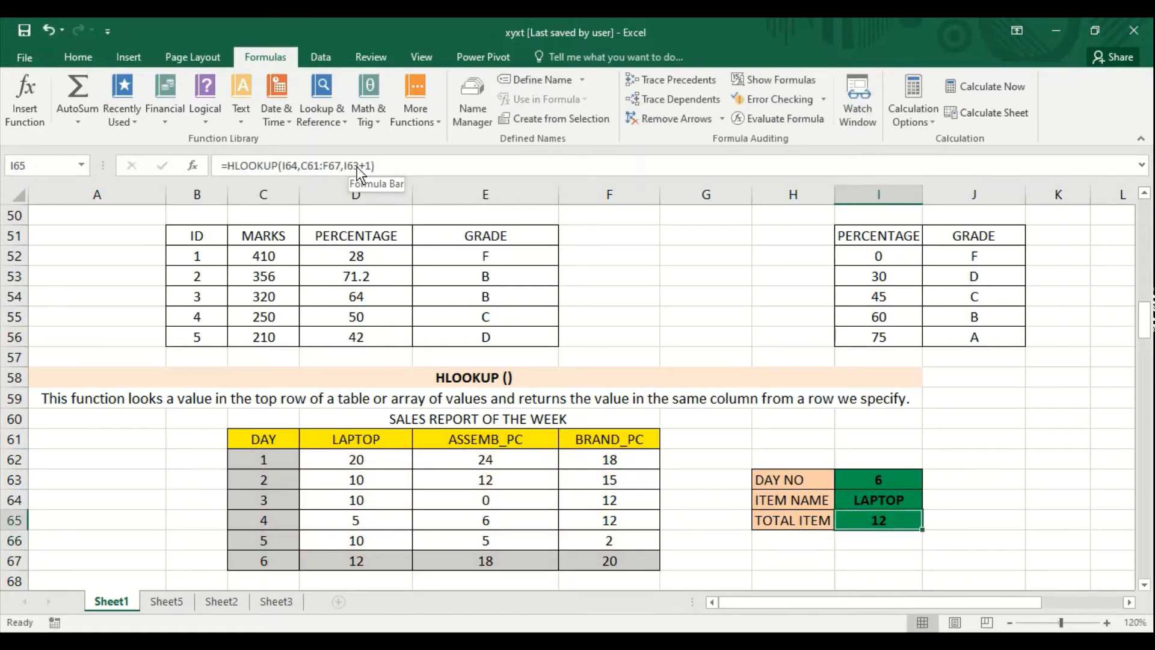
left_click(858, 480)
type("4")
key("Return")
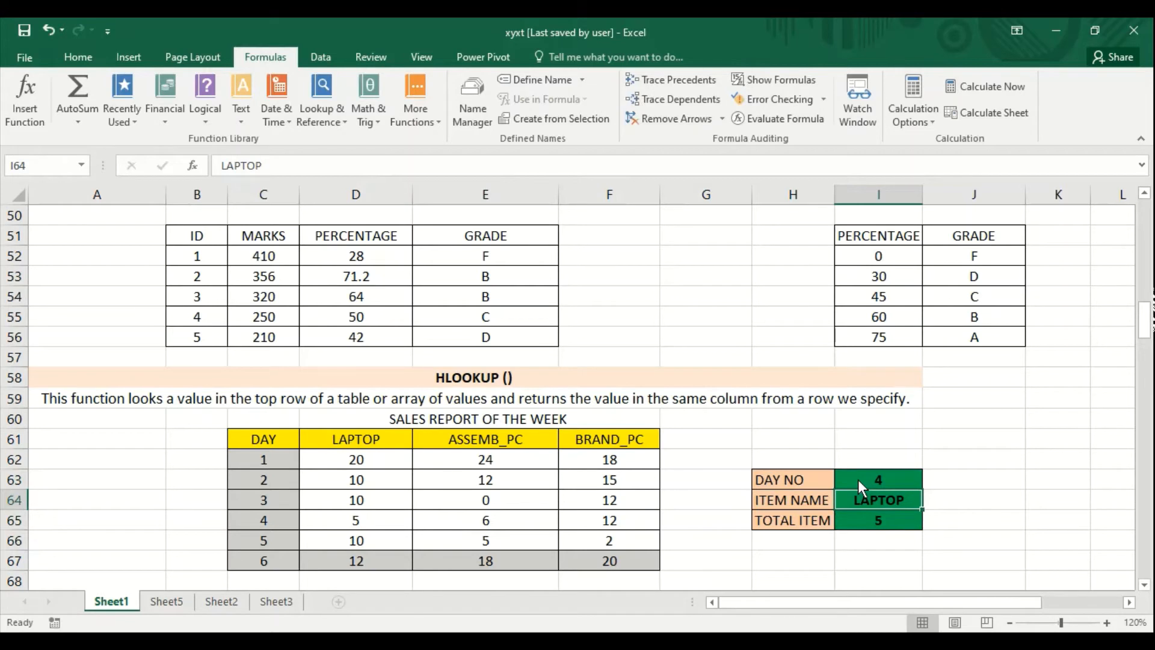
left_click(890, 485)
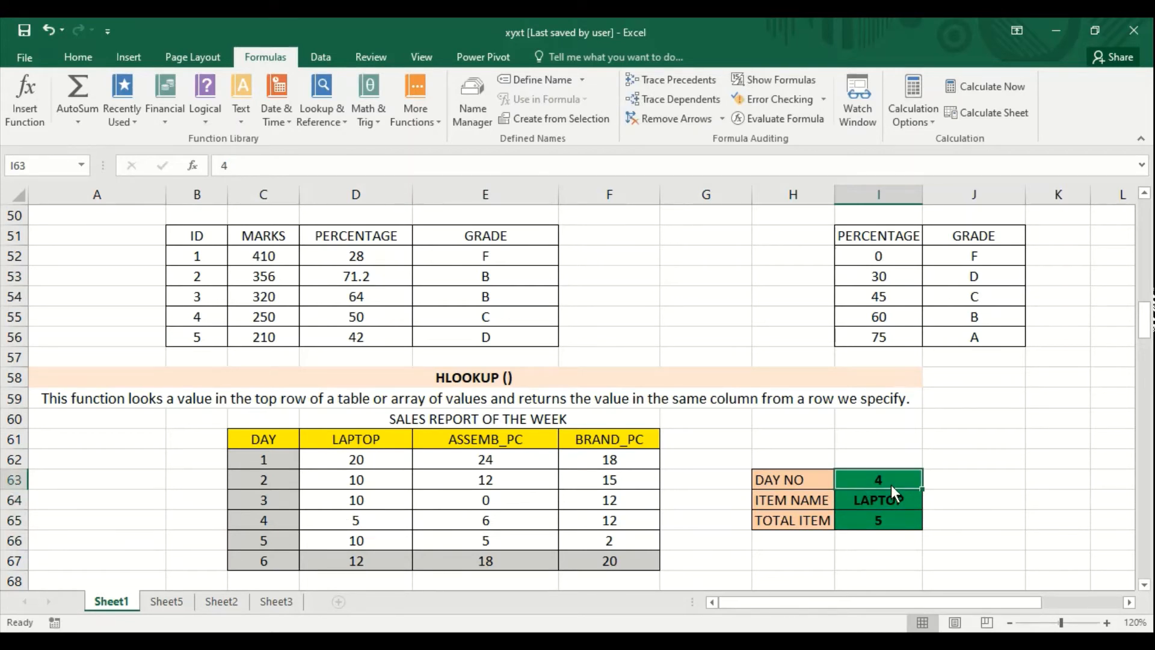
type("2")
key("Return")
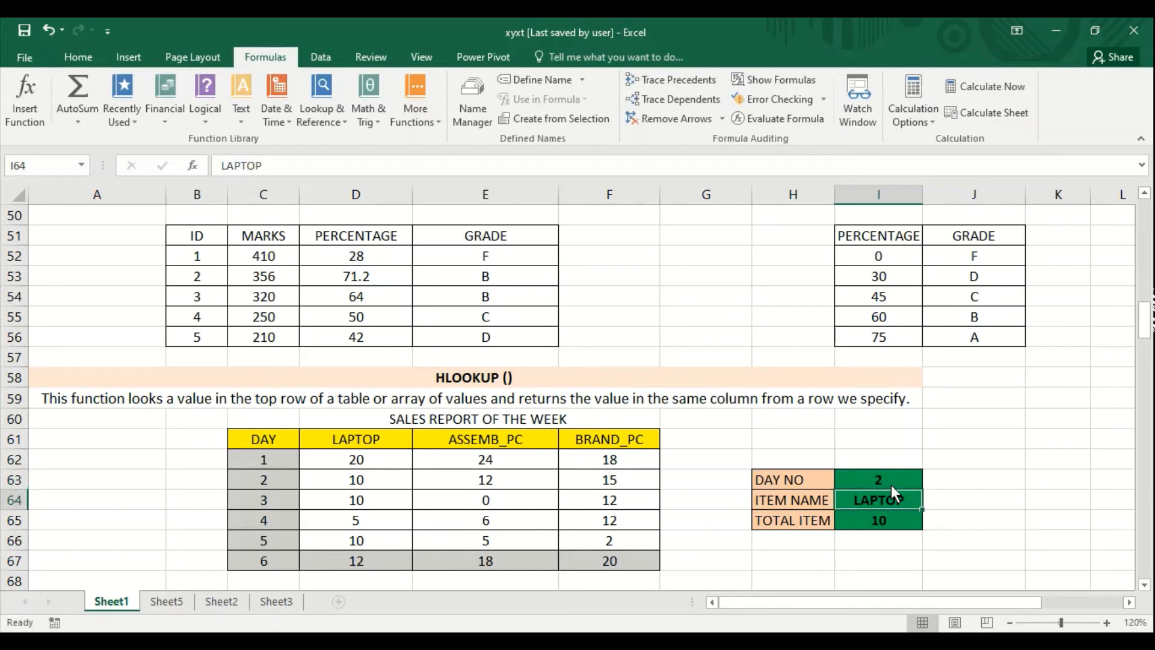
- Clear the TOTAL ITEM formula in I65 and set ITEM NAME in I64 to ASSEMB_PC
left_click(872, 522)
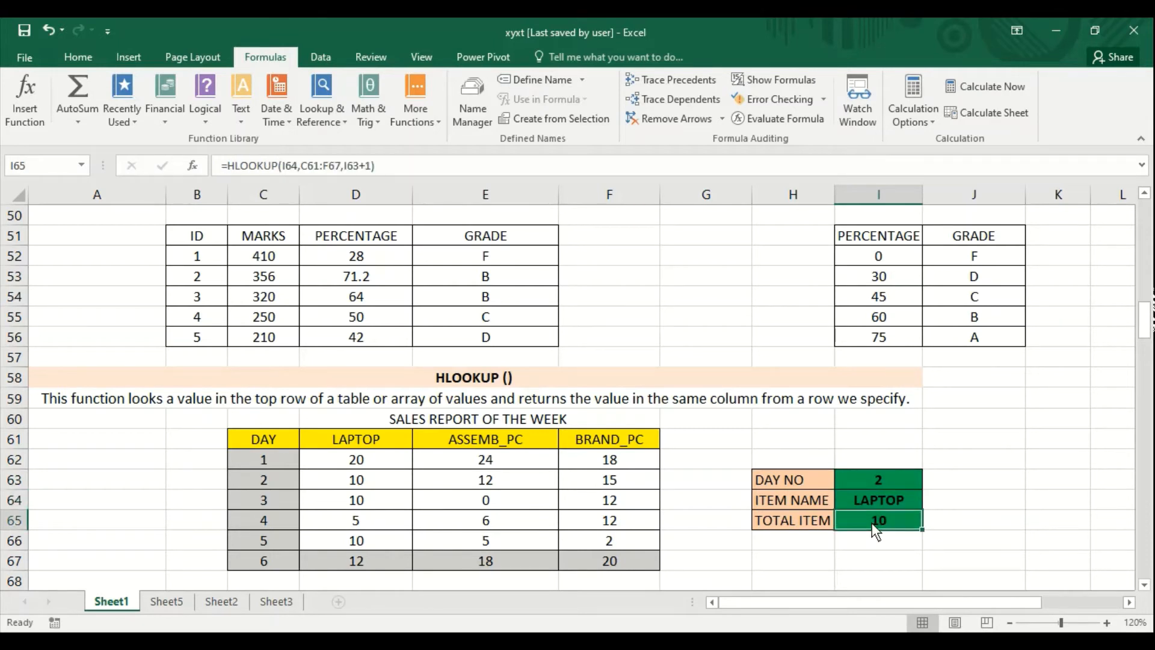
key("Delete")
key("Up")
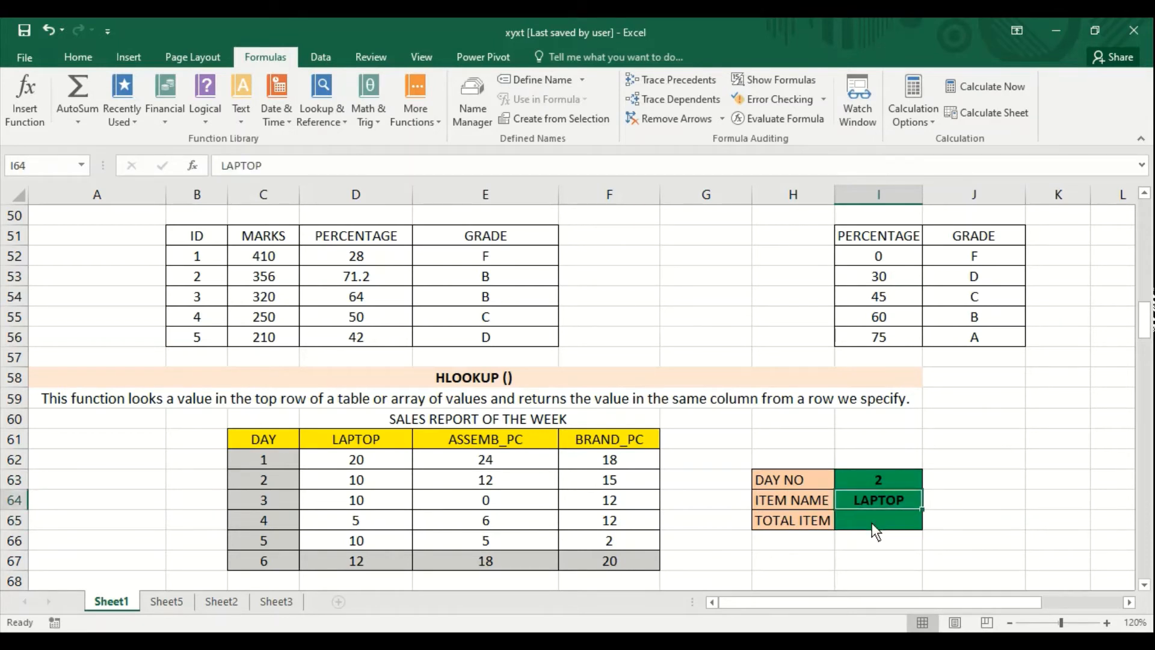
type("ASSEMN")
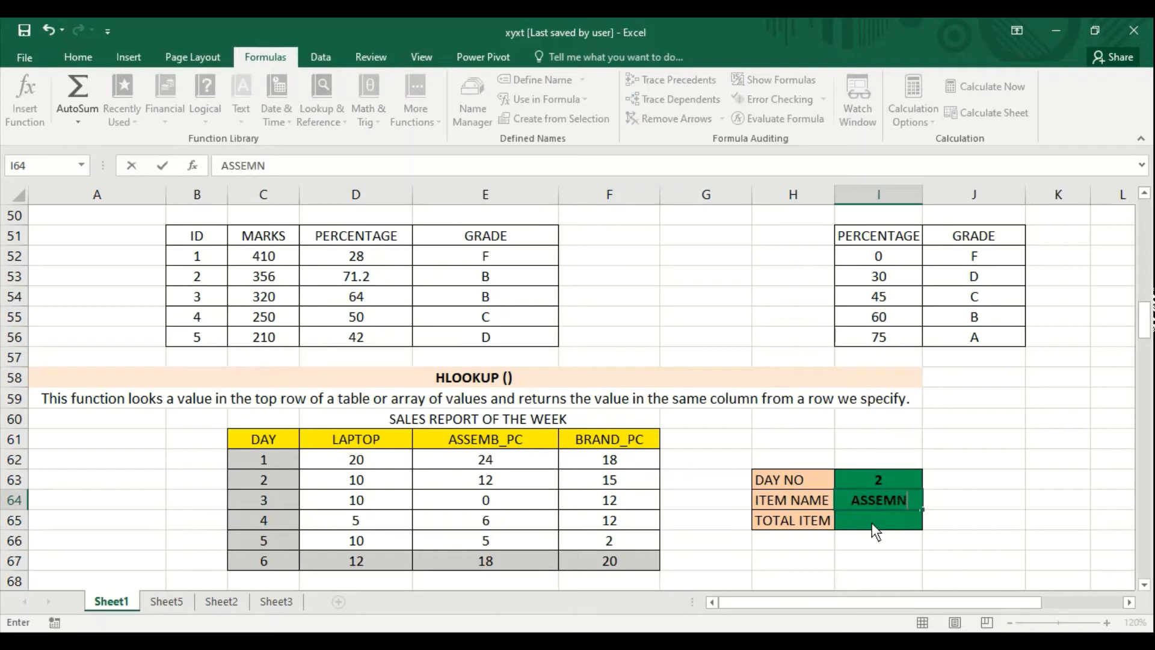
key("BackSpace")
key("BackSpace")
type("MB_PC")
key("Return")
- Enter =HLOOKUP(I64,D61:F67,I63+1) in the TOTAL ITEM cell I65
type("=")
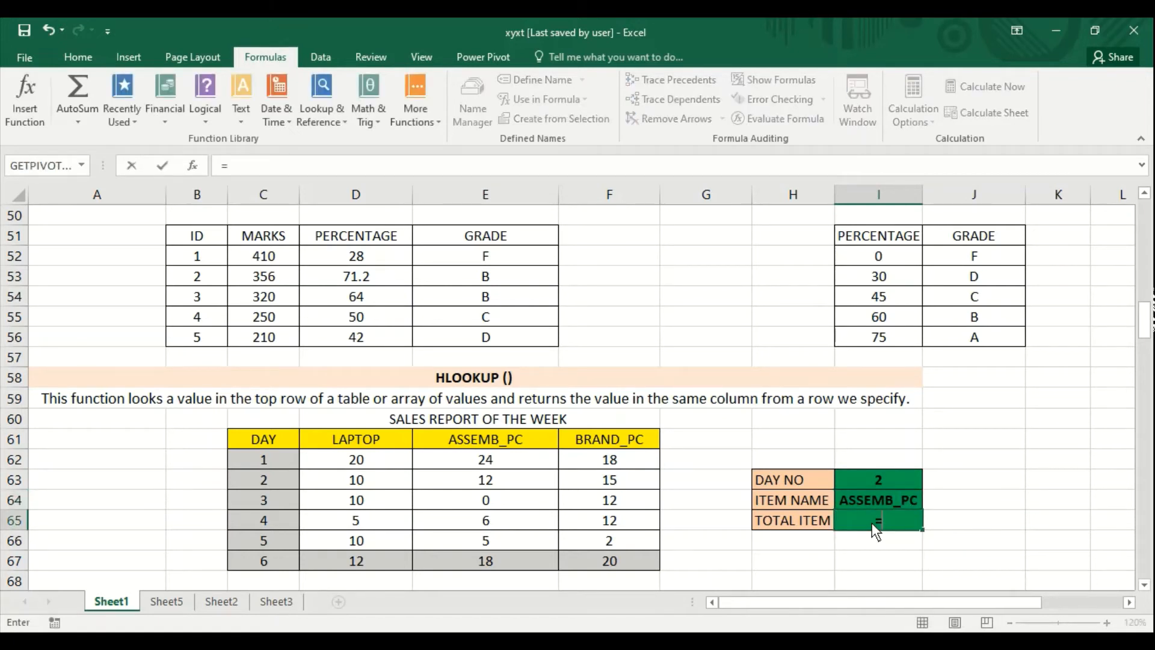
type("h")
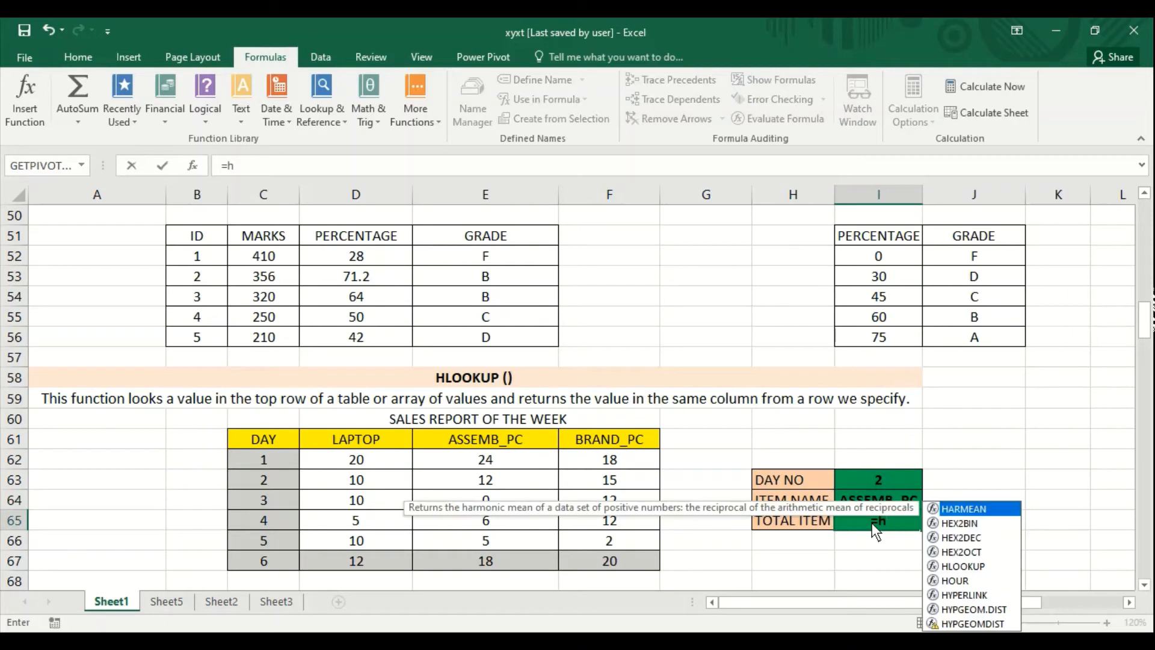
type("lookup(")
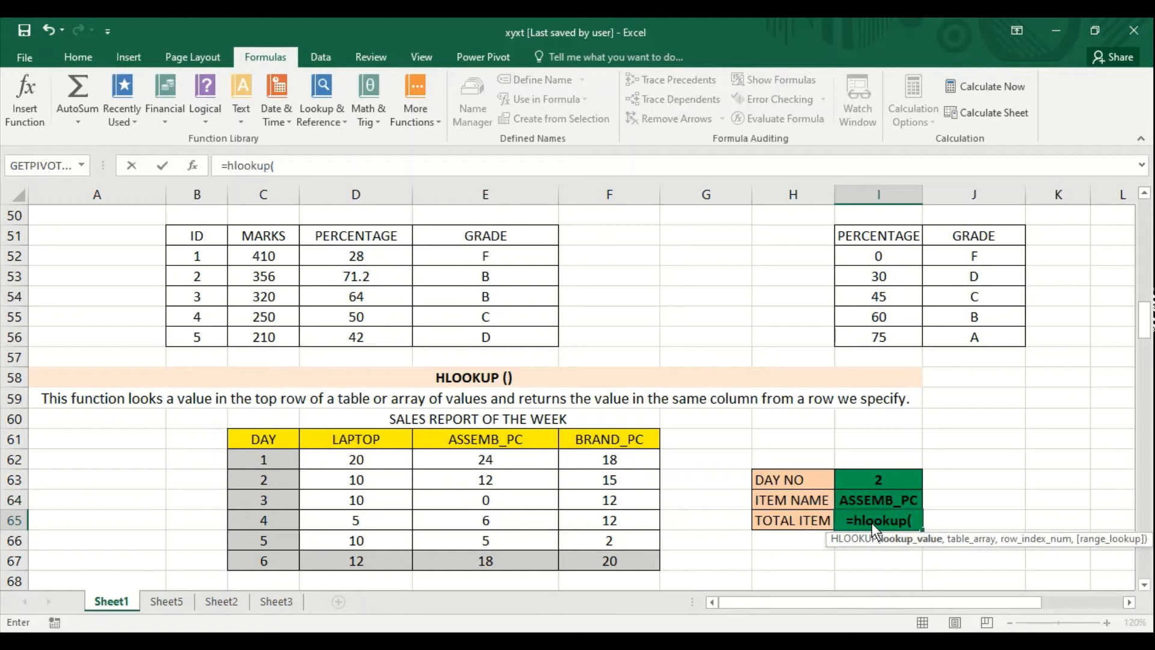
left_click(876, 496)
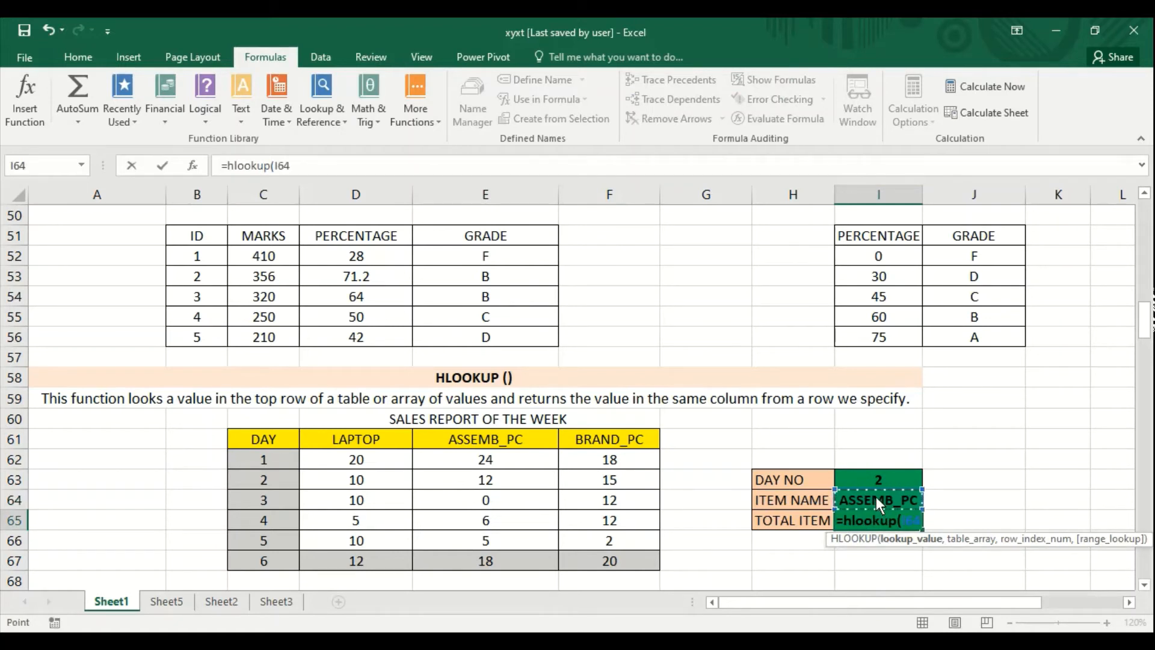
type(",")
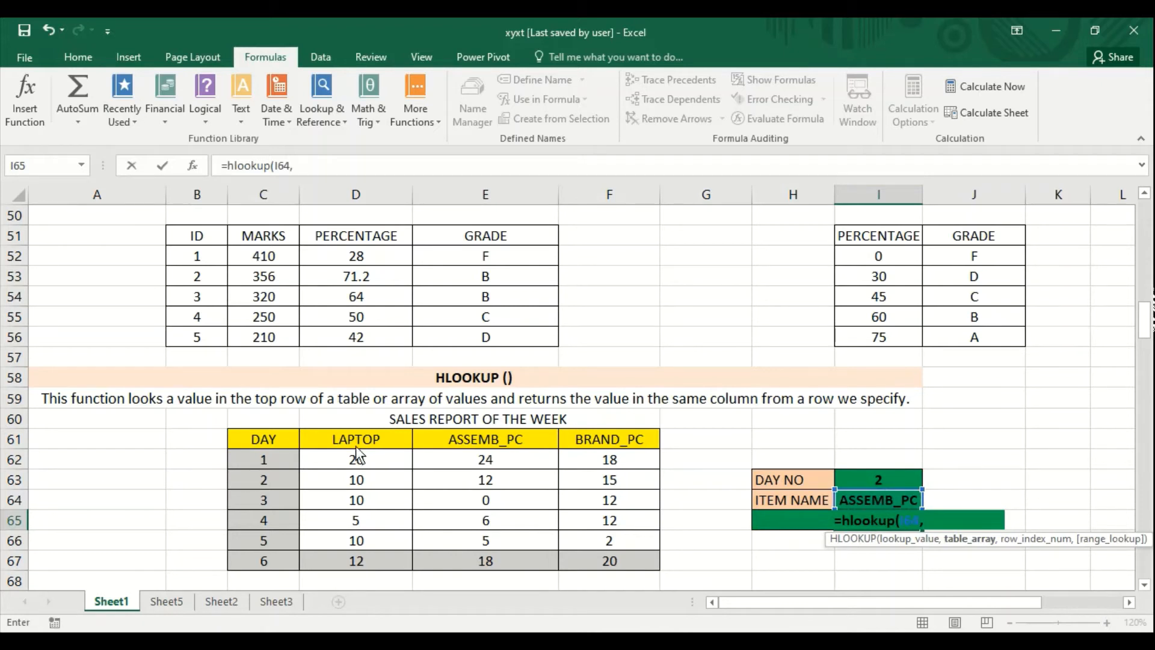
left_click_drag(357, 451, 588, 558)
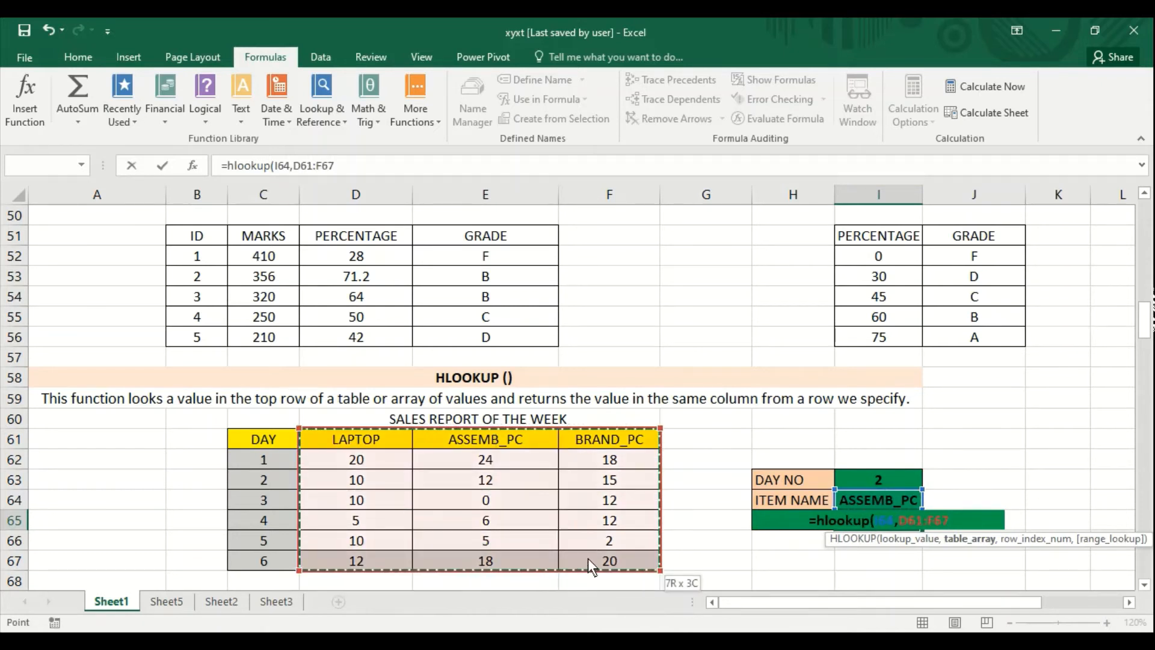
type(",")
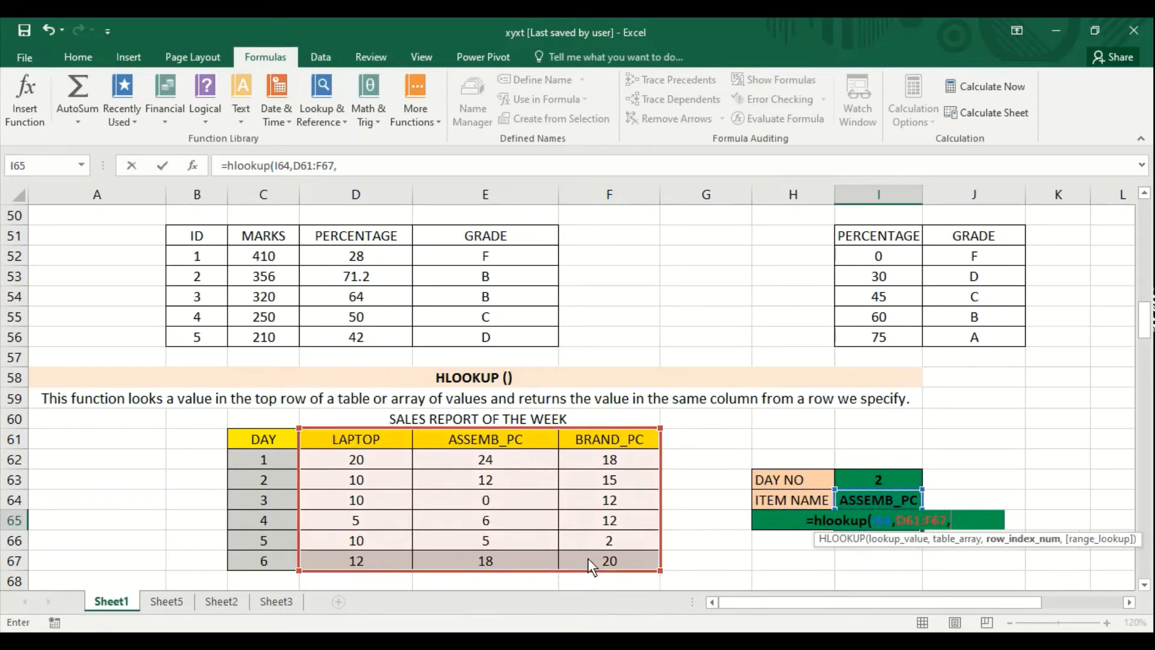
left_click(863, 480)
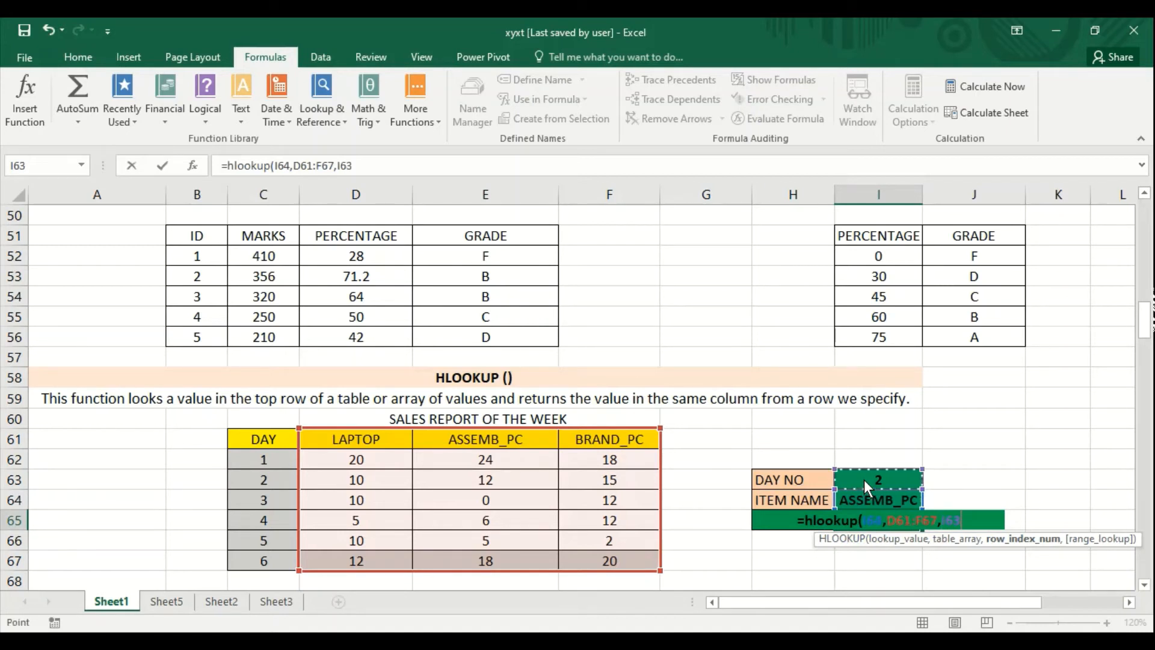
type("+1)")
key("Return")
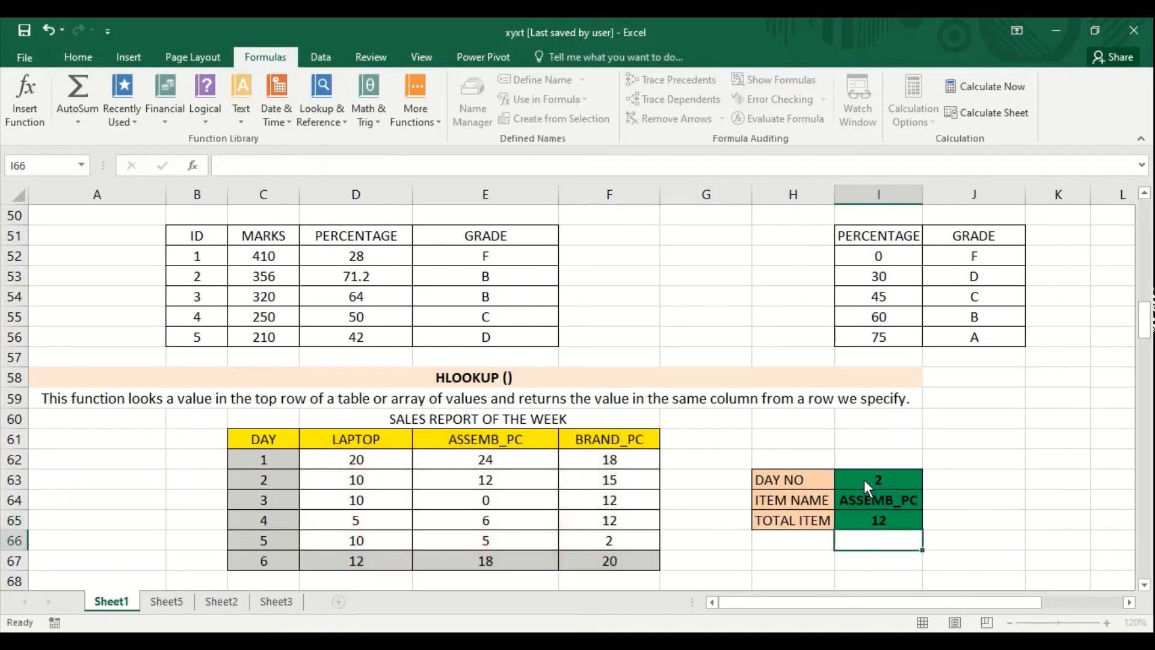
key("Up")
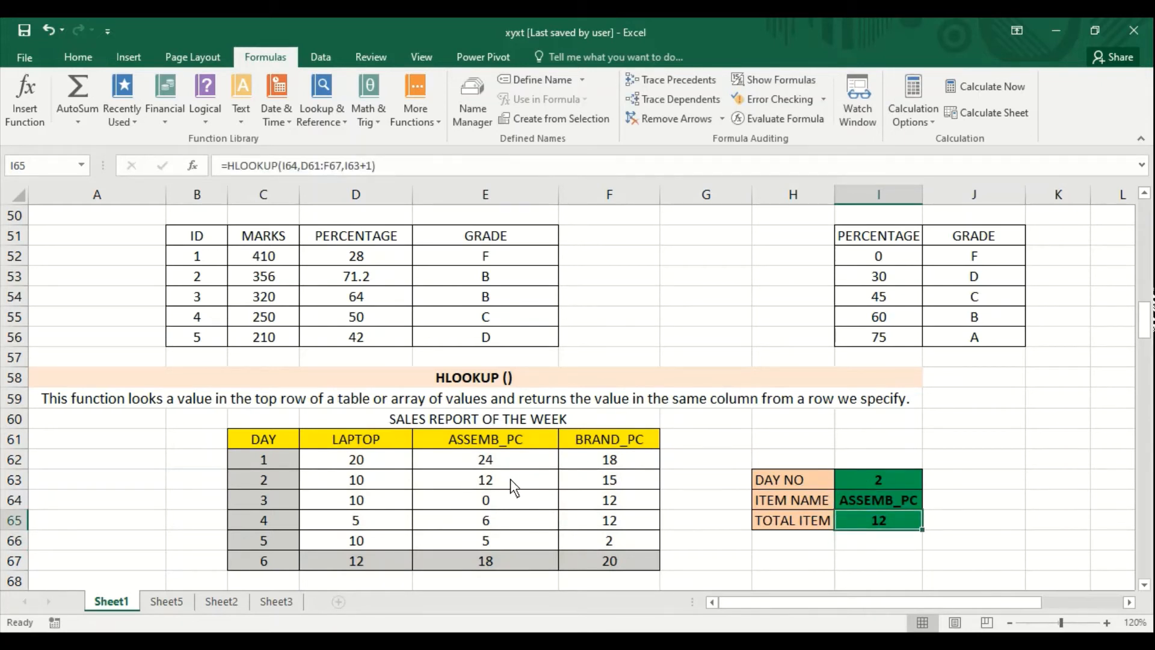
- Review the item columns of the sales report and test the lookup by setting DAY NO in I63 to 4 and finally 3
left_click(859, 503)
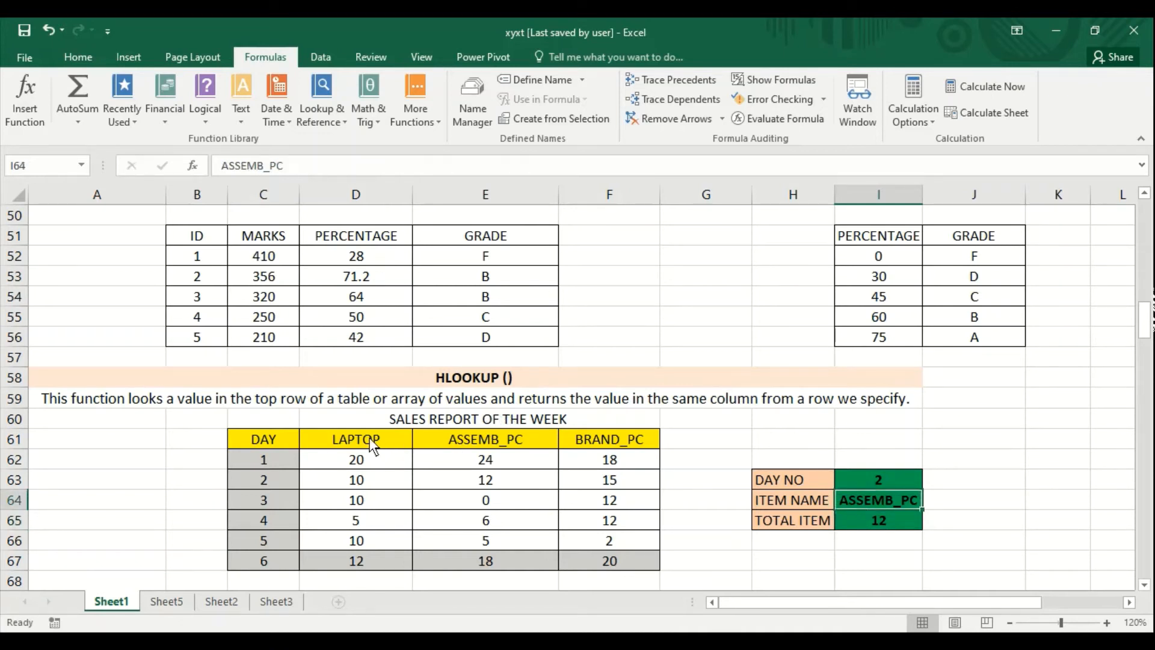
left_click(458, 444)
left_click(377, 452)
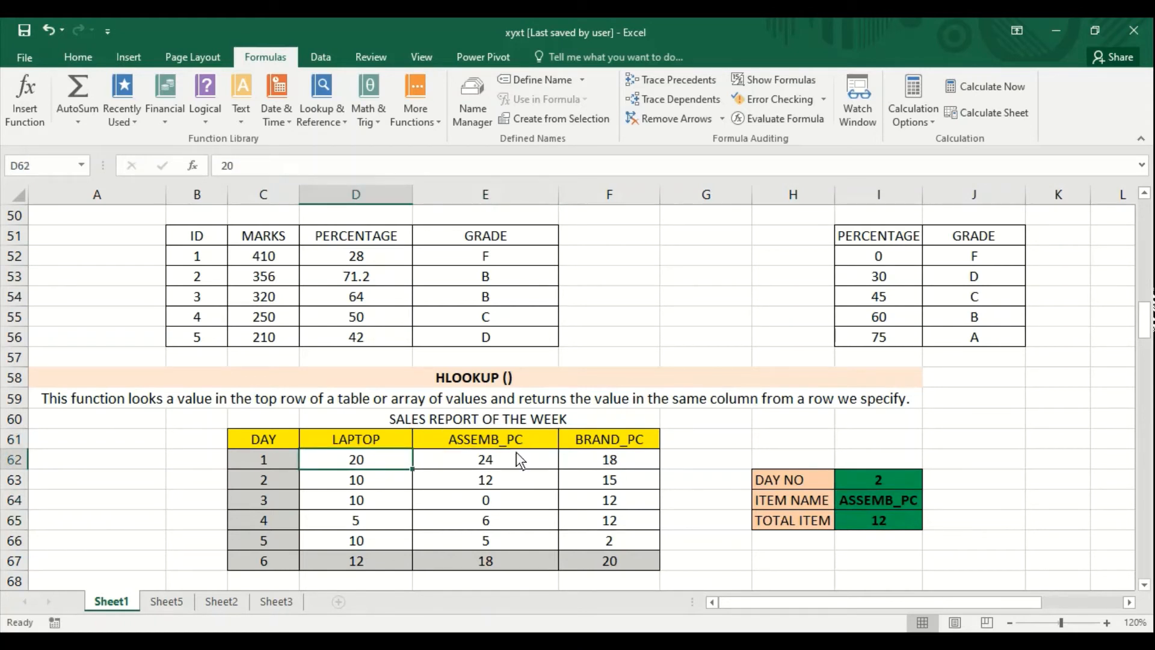
left_click_drag(469, 444, 579, 552)
left_click(856, 518)
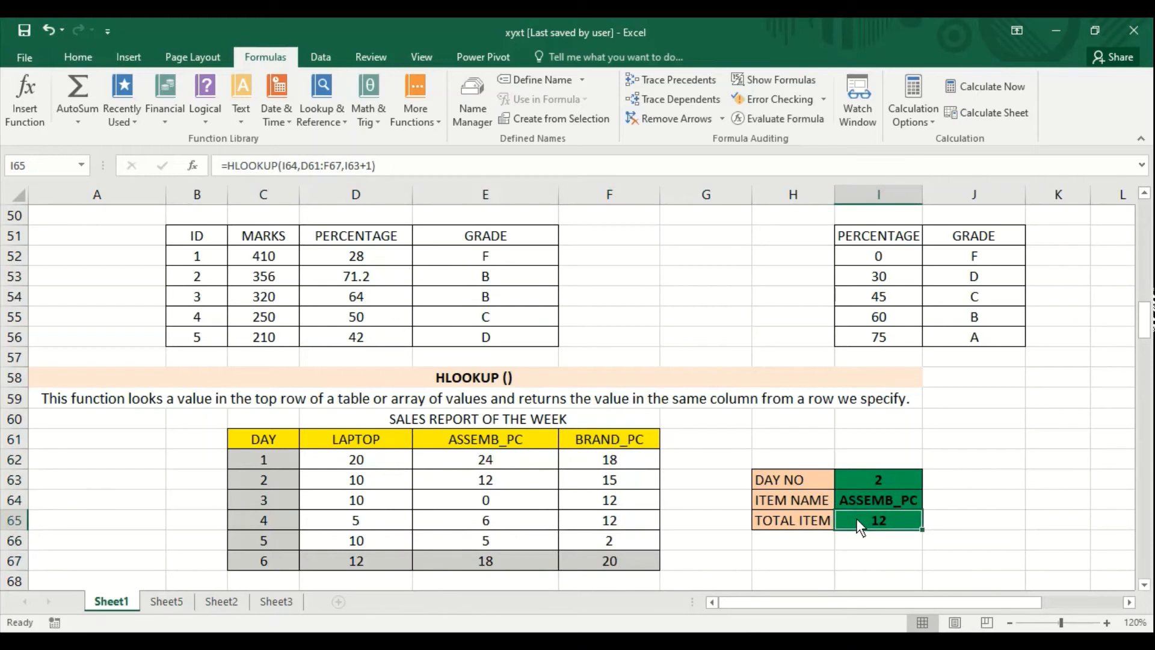
left_click(861, 482)
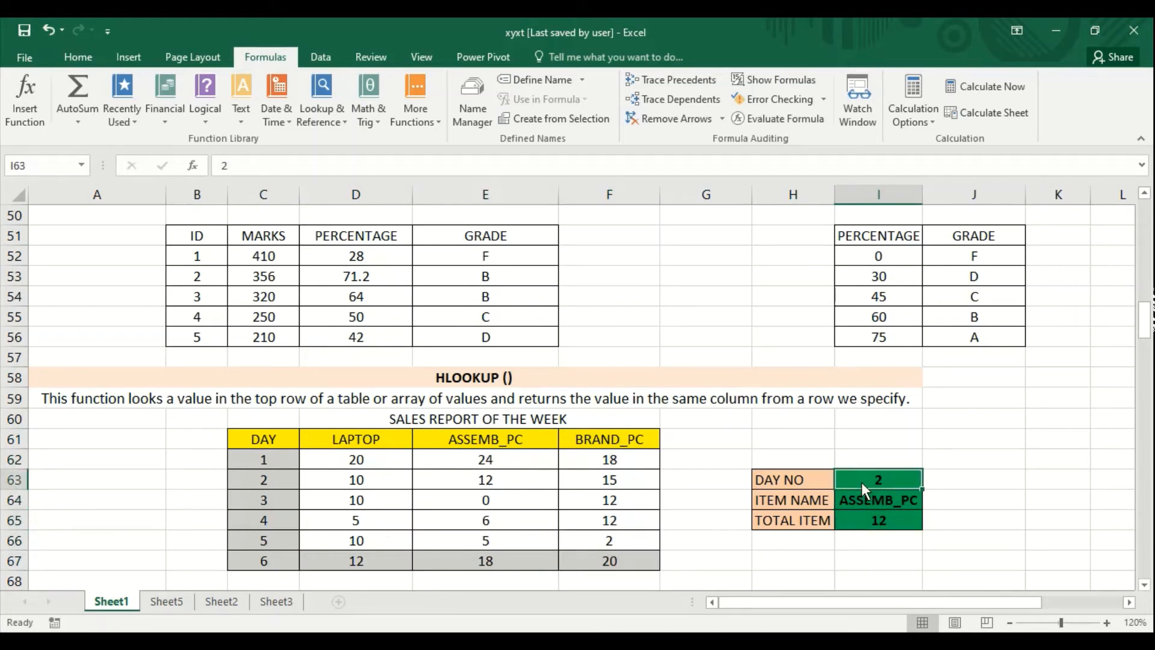
type("4")
key("Return")
left_click(862, 482)
type("3")
key("Return")
- Enter =INDEX(D71:E75,2,2) in H72 beside the INDEX label to return a value from the item and cost table
key("Down")
key("Down")
key("Down")
key("Down")
key("Down")
key("Down")
key("Down")
key("Down")
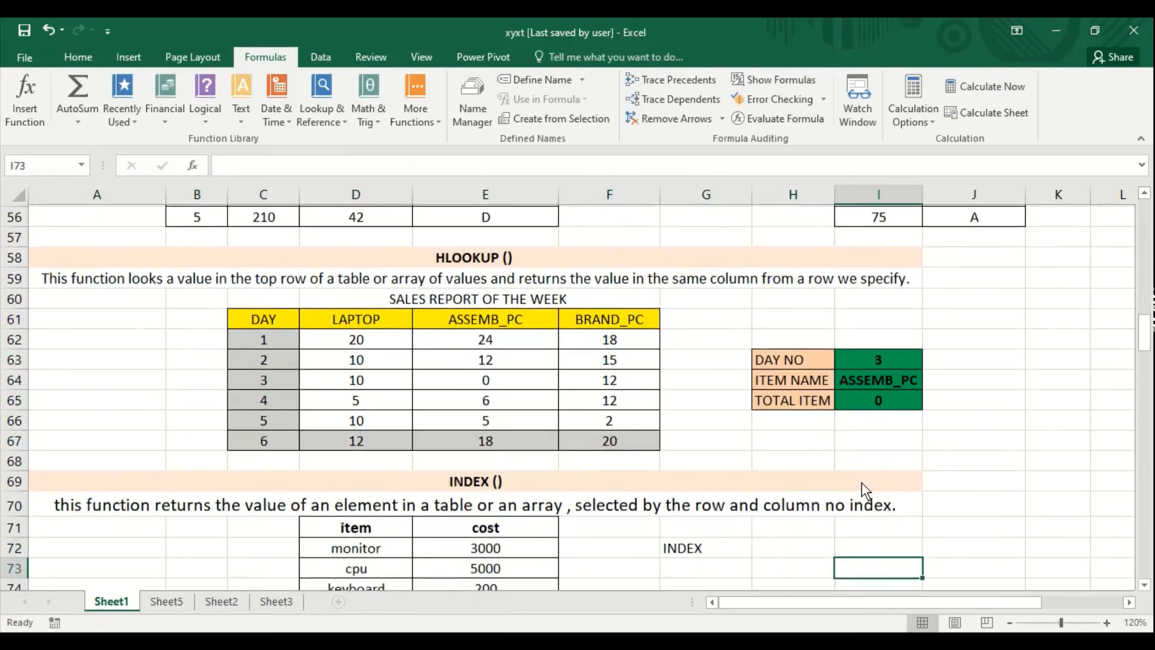
key("Left")
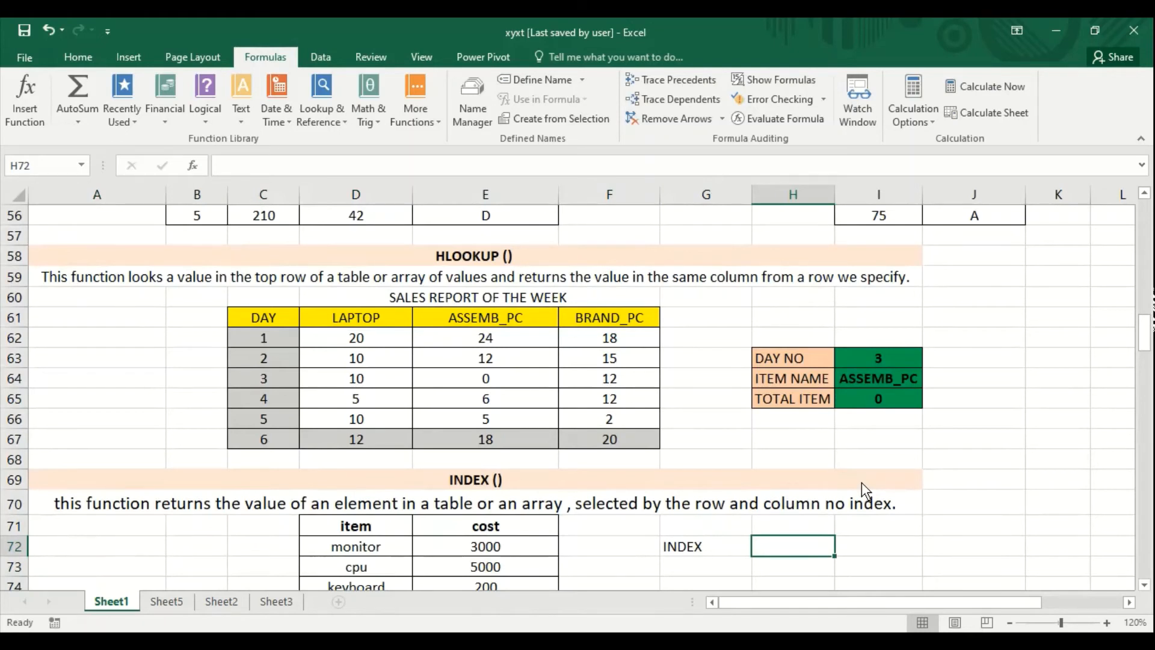
type("=index")
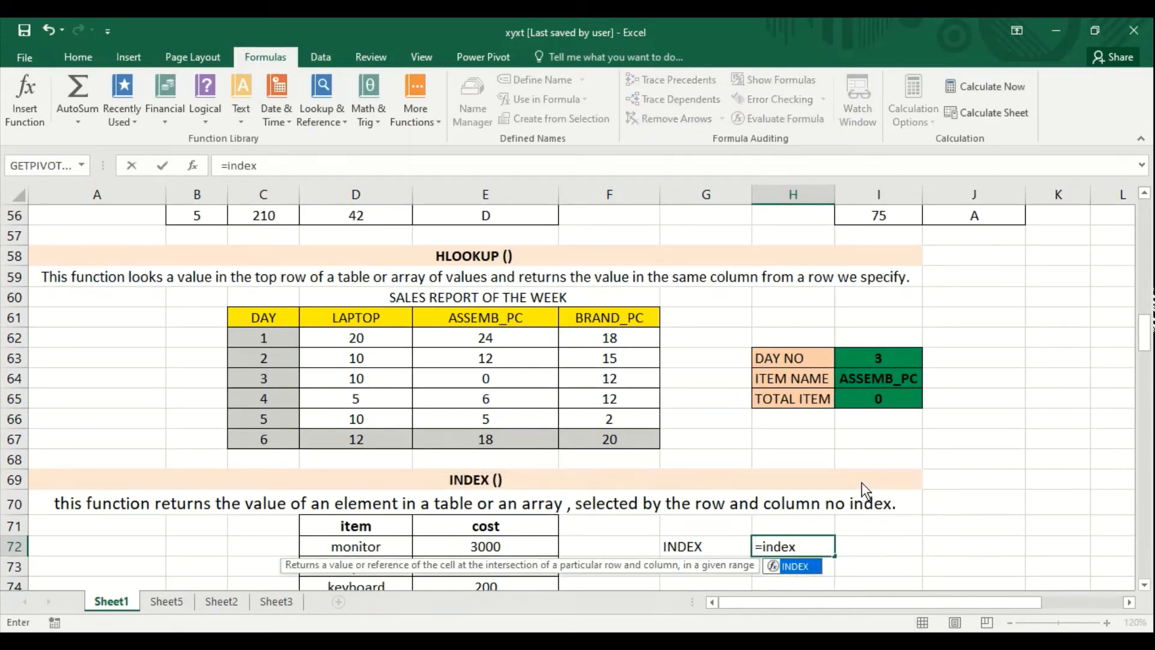
type("(")
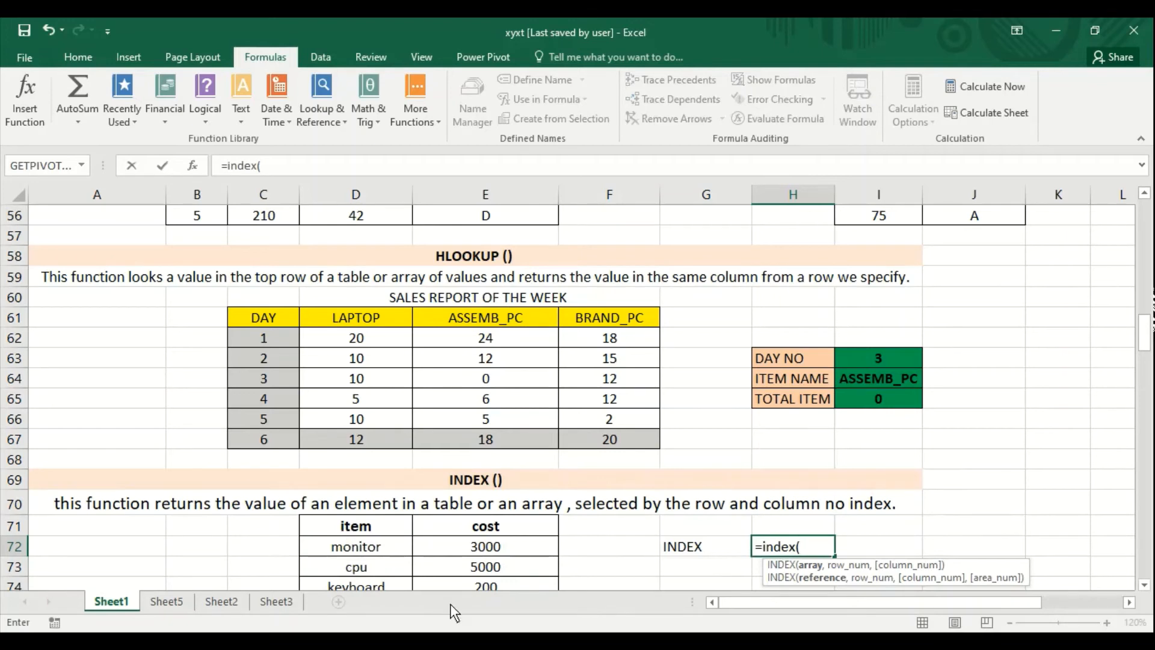
left_click_drag(368, 530, 464, 547)
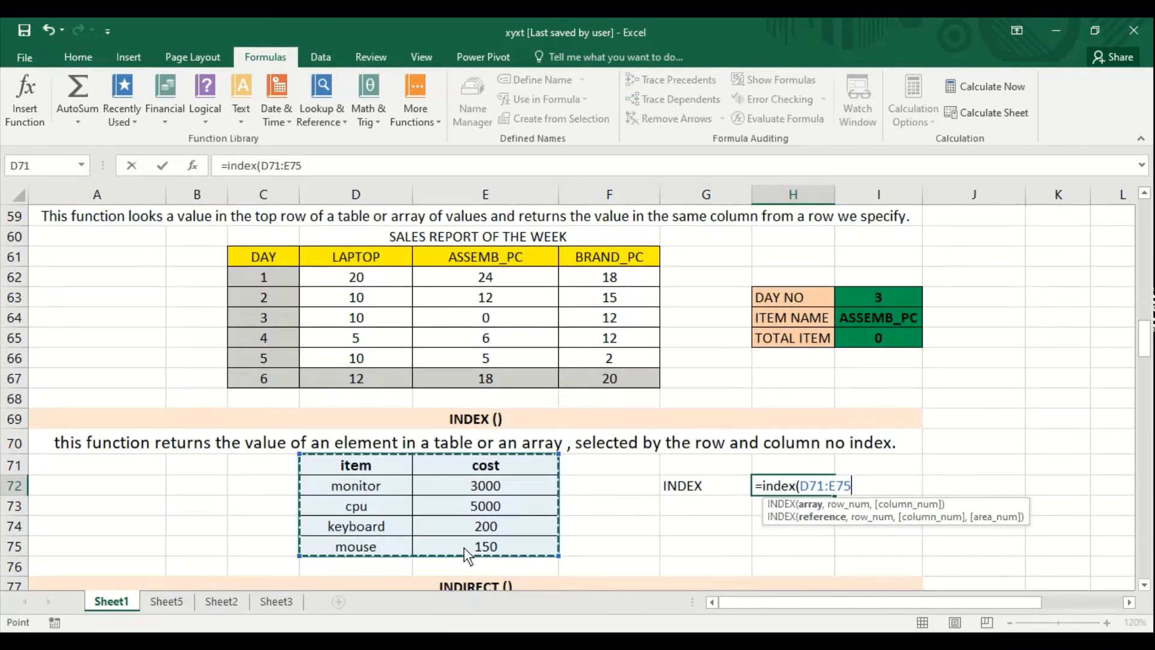
type(",")
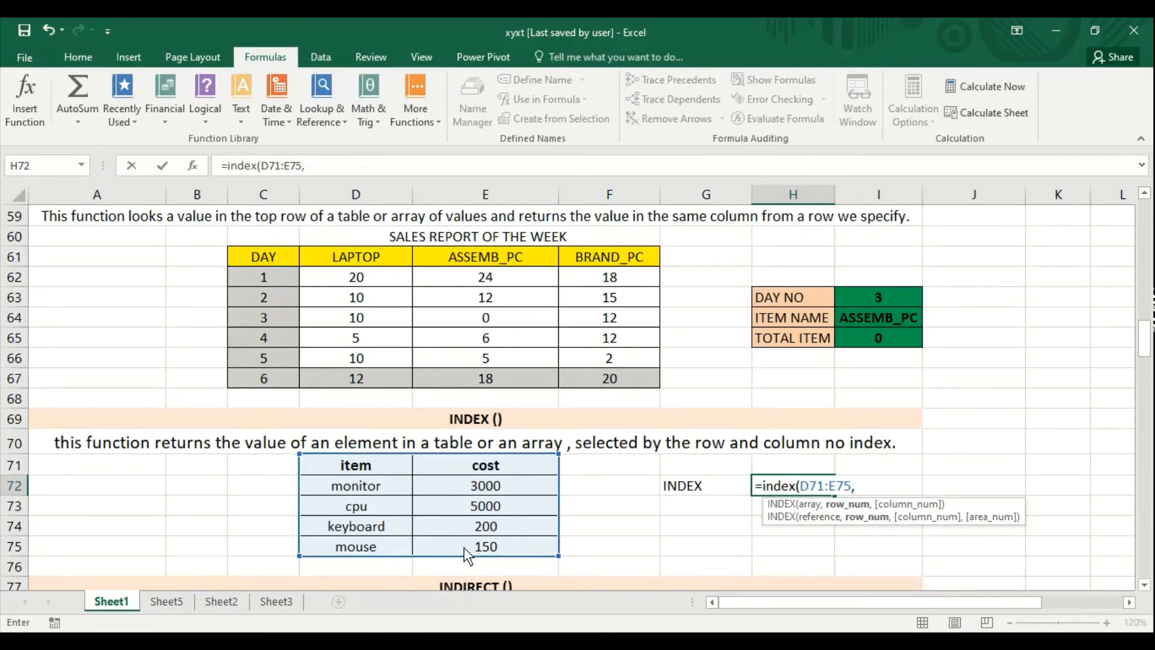
type("2,2")
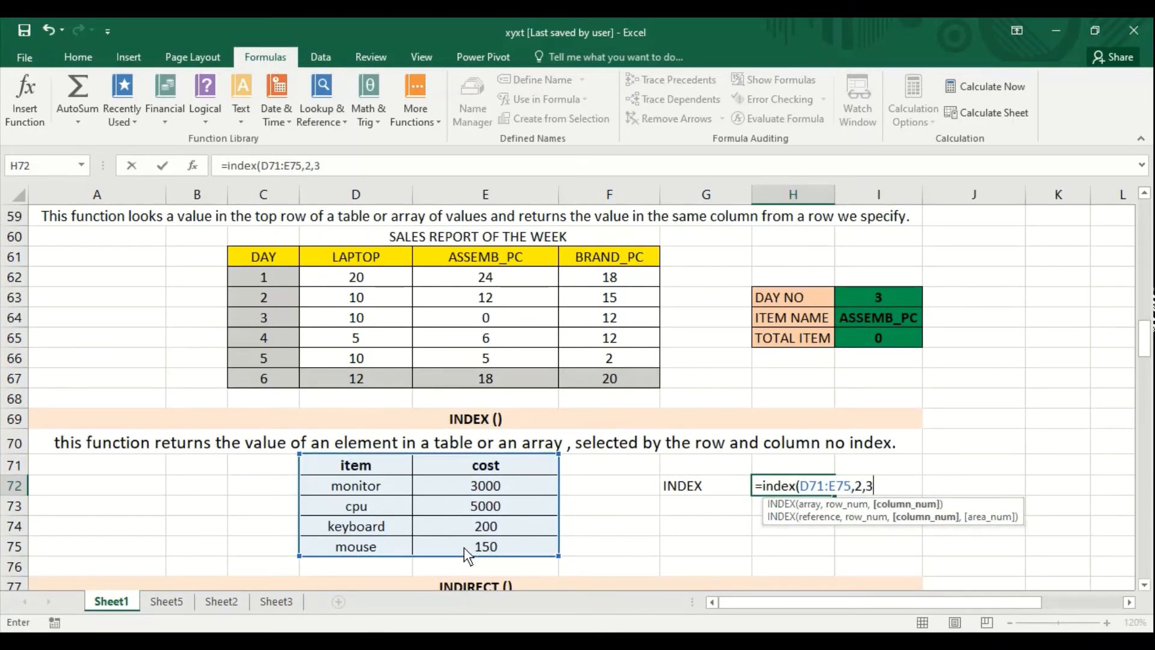
type(")")
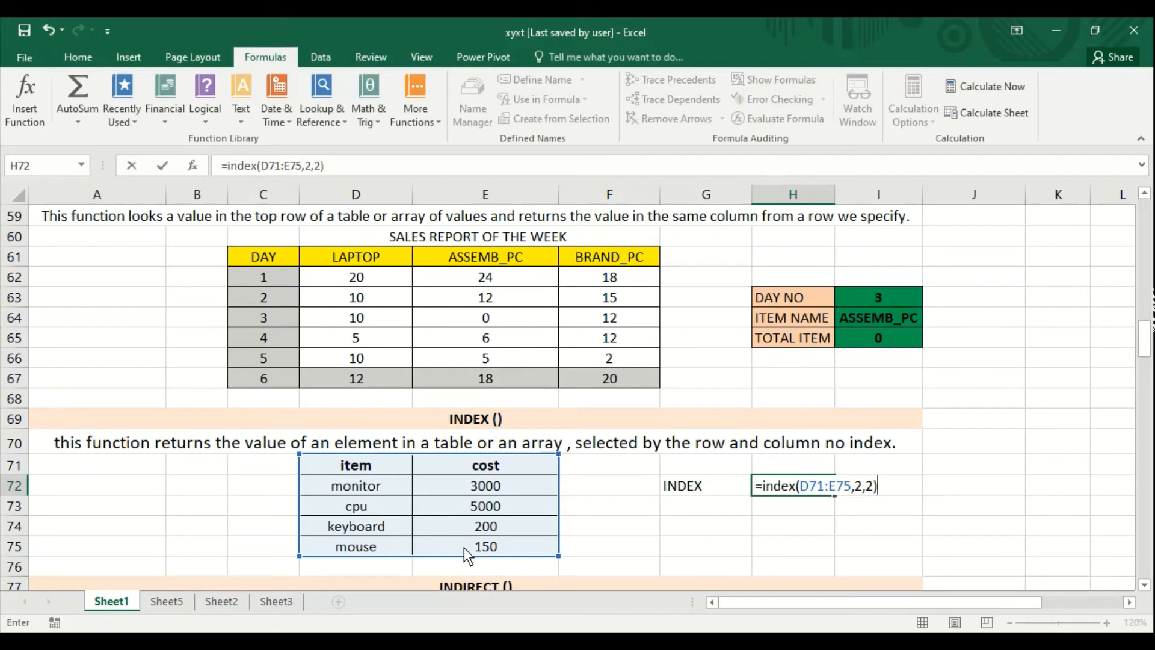
key("Return")
key("Up")
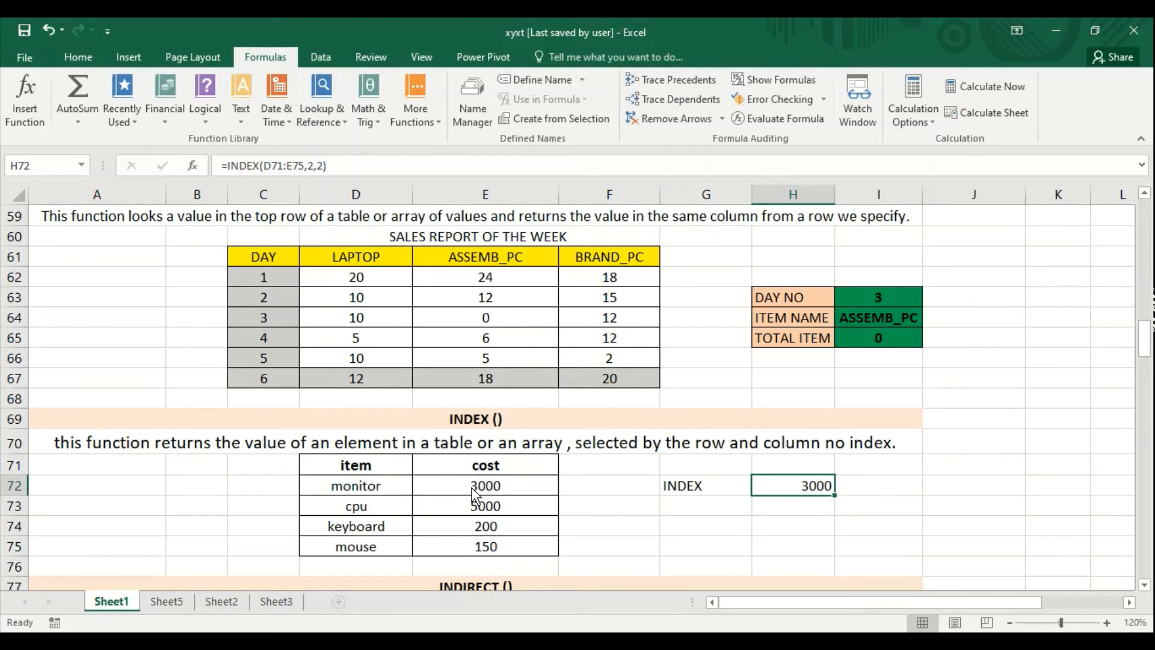
- Enter =ADDRESS(72,8) in D81 under the address heading of the INDIRECT example
key("Down")
key("Down")
key("Down")
key("Down")
key("Down")
key("Down")
key("Down")
key("Down")
key("Down")
key("Down")
key("Down")
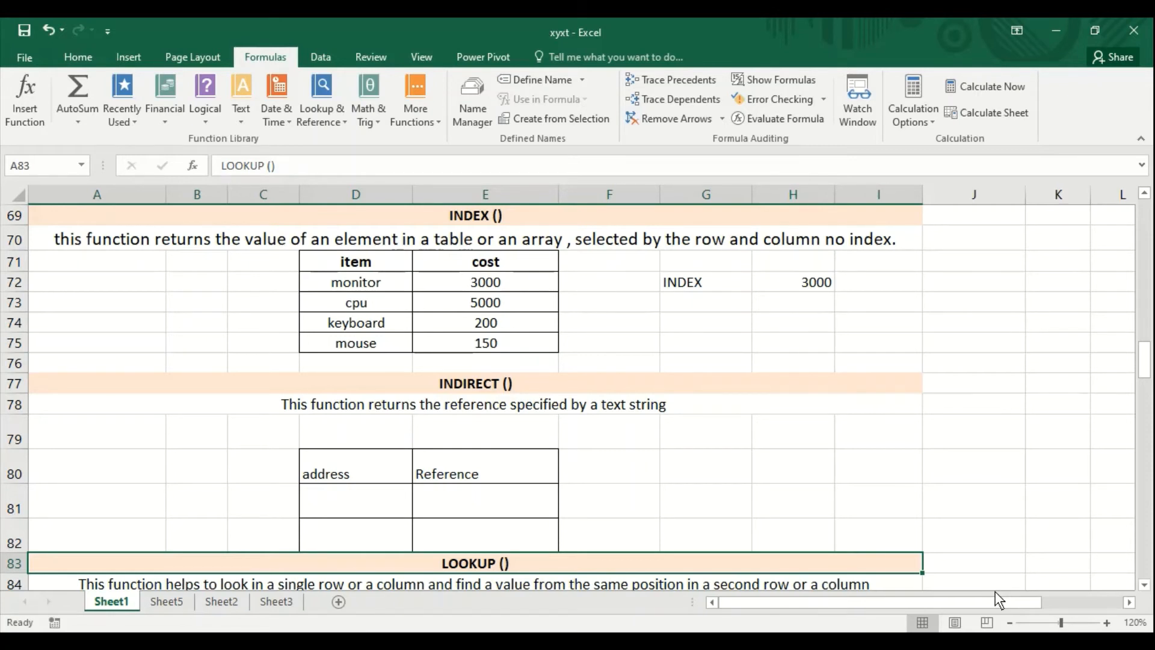
key("Up")
key("Up")
key("Left")
key("Left")
key("Left")
key("Left")
key("Left")
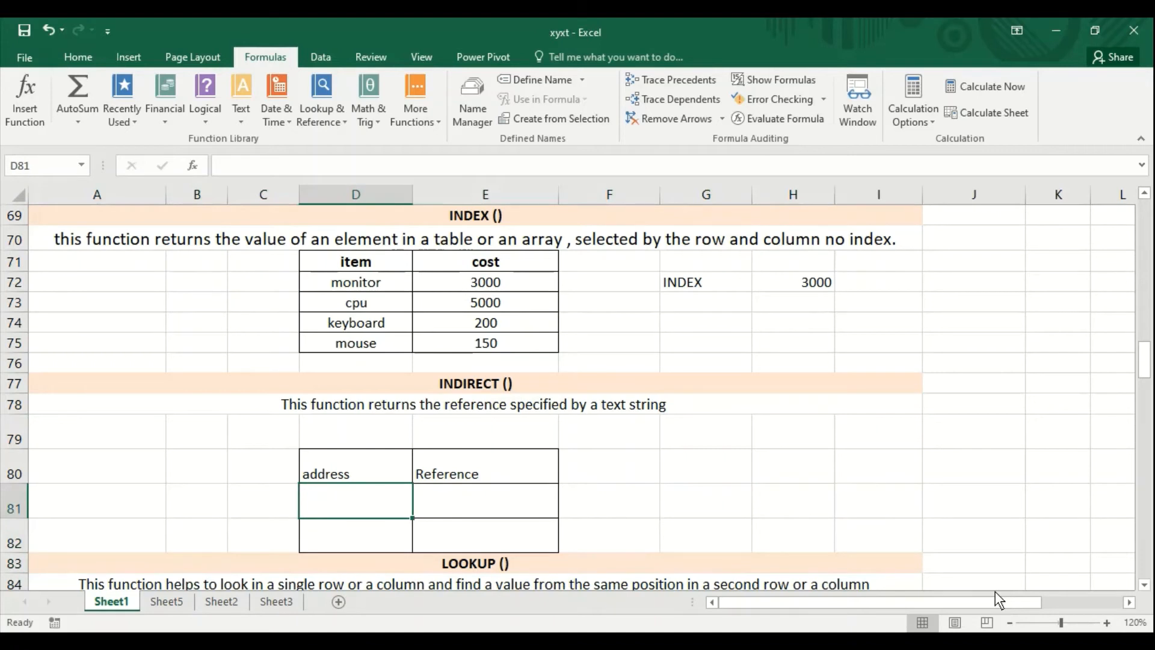
type("=add")
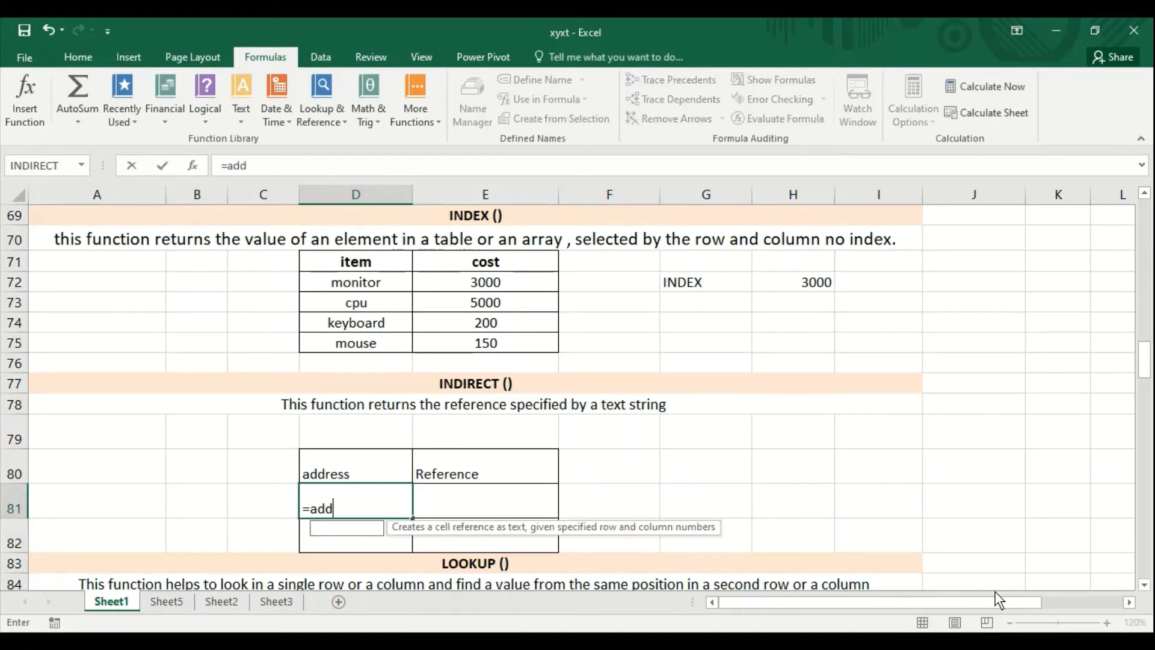
type("ress(")
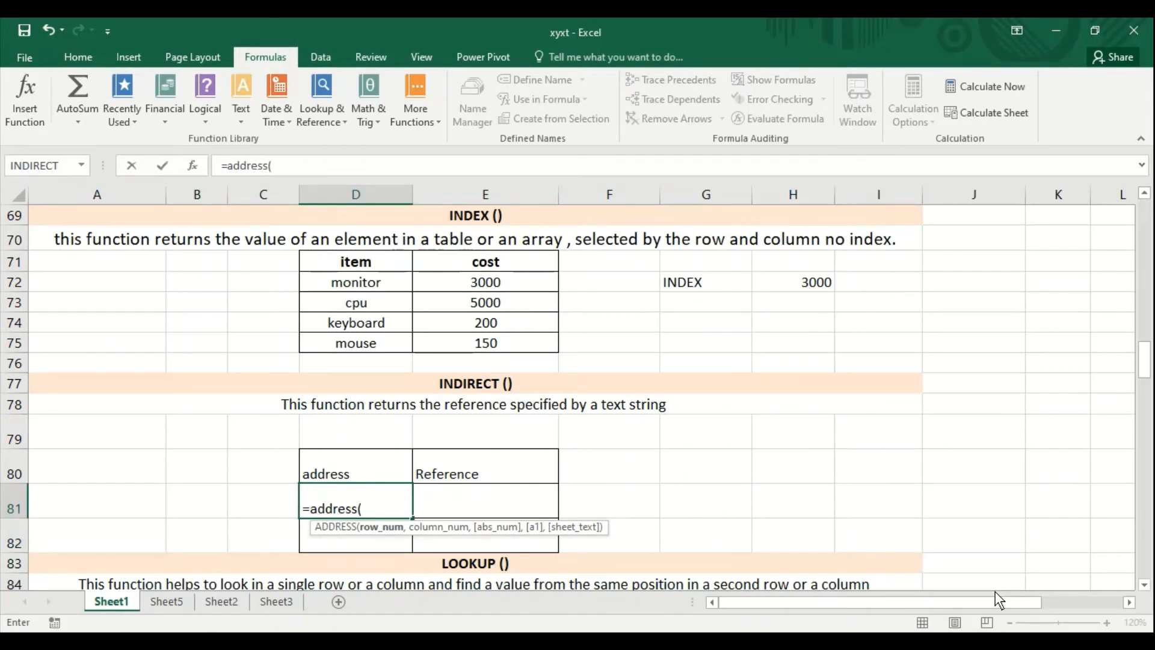
type("72,8)")
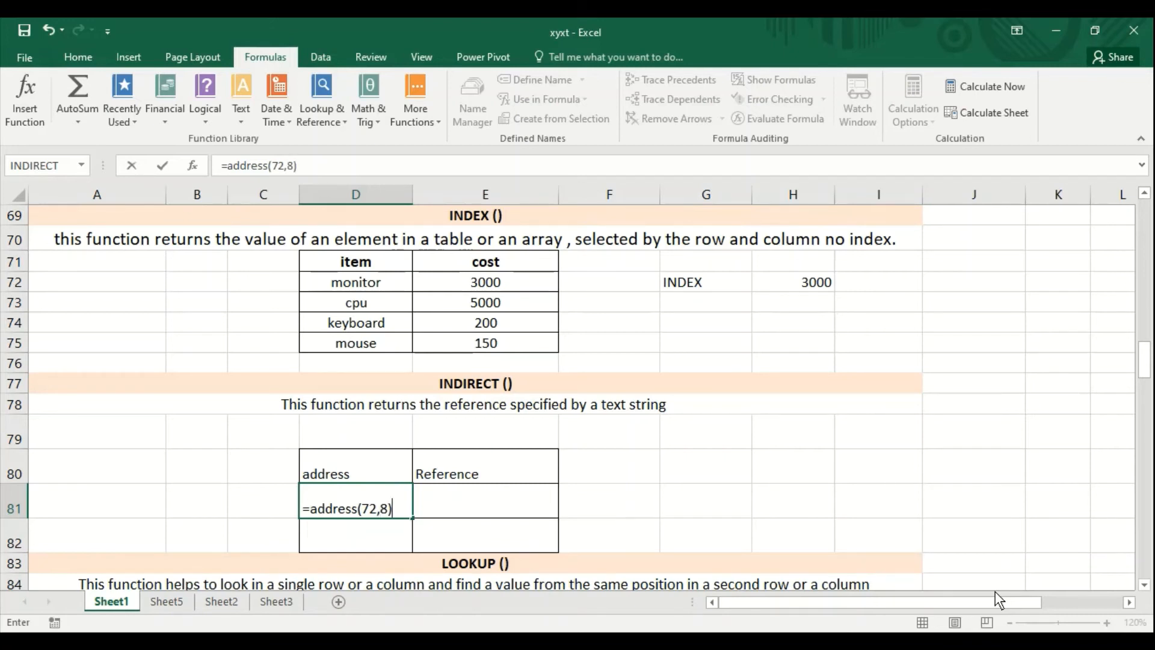
key("Return")
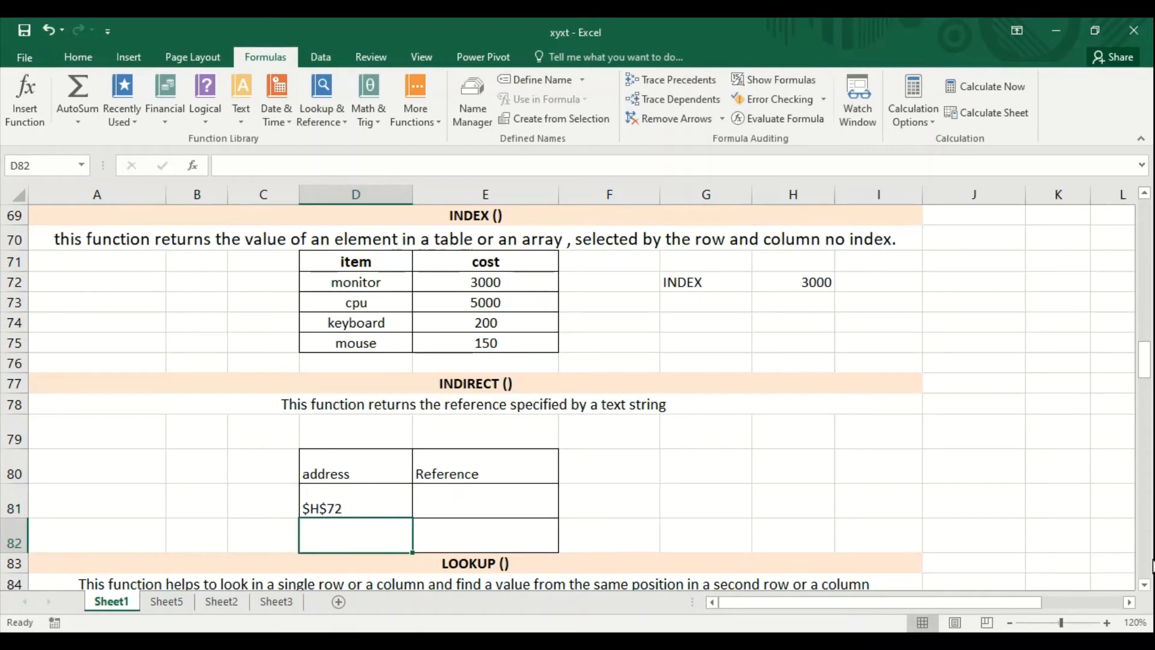
- Enter =INDIRECT(D81) in E81 under the Reference heading
left_click(521, 507)
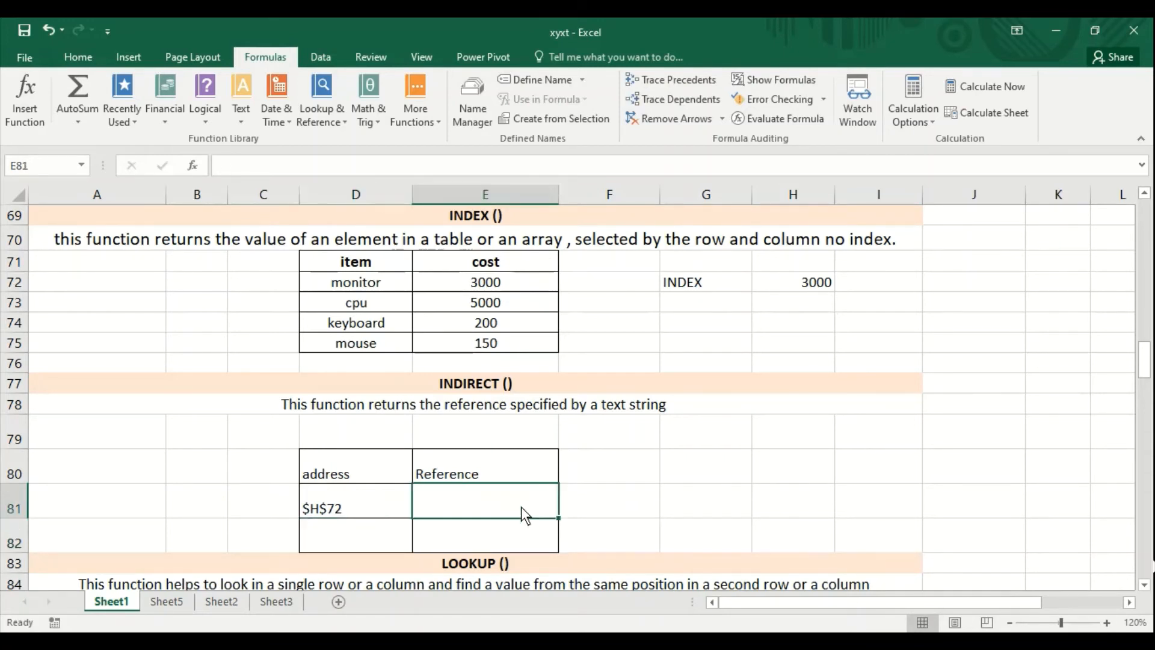
type("=inidrec")
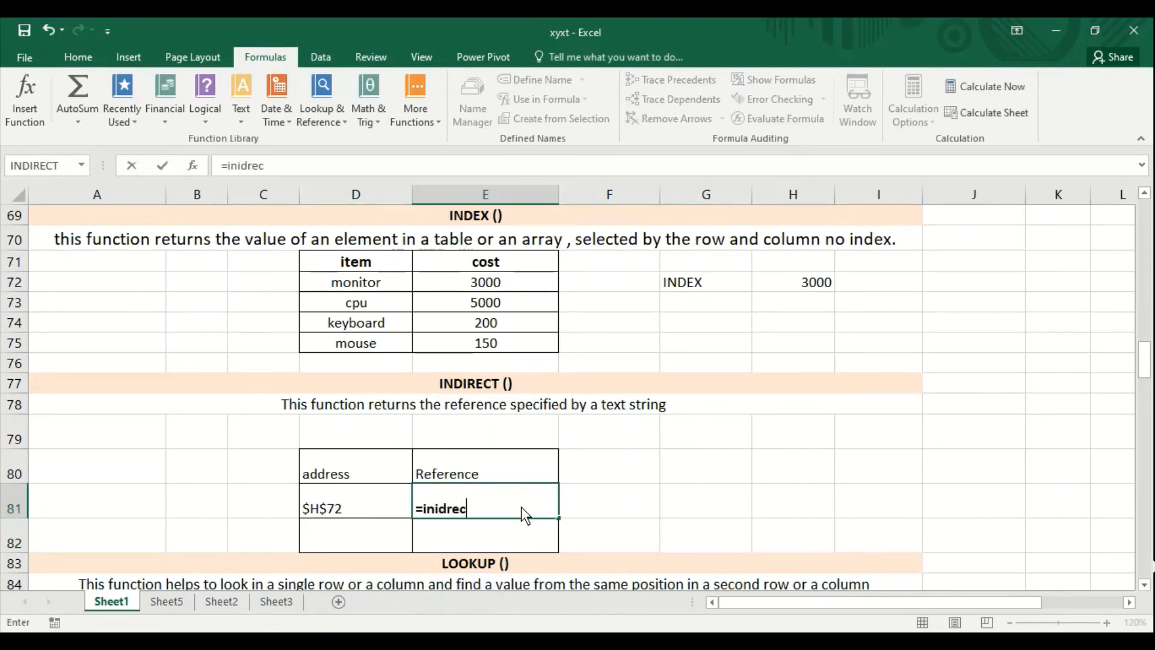
key("BackSpace")
key("BackSpace")
key("BackSpace")
key("BackSpace")
key("BackSpace")
type("direct(")
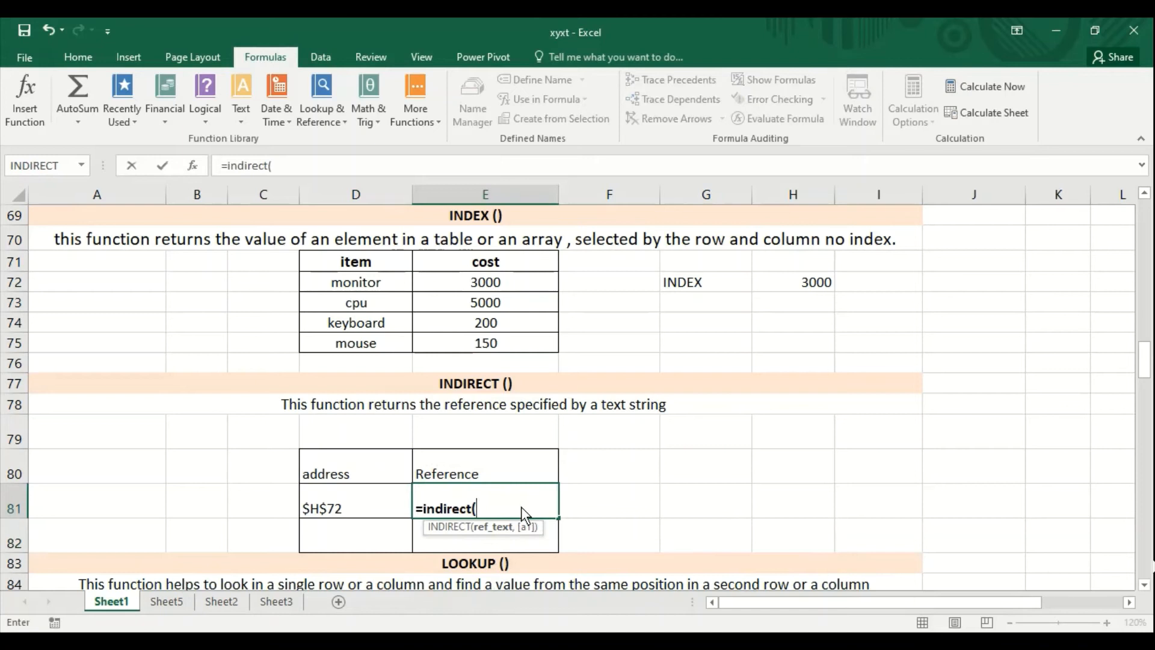
left_click(342, 503)
type(")")
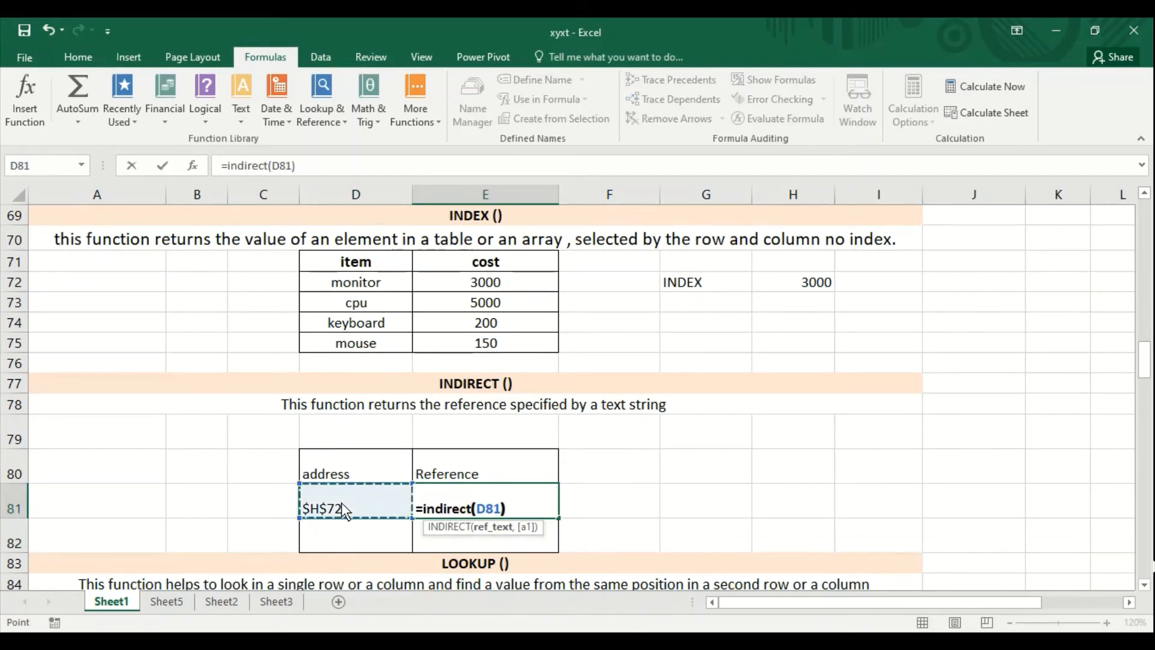
key("Return")
key("Up")
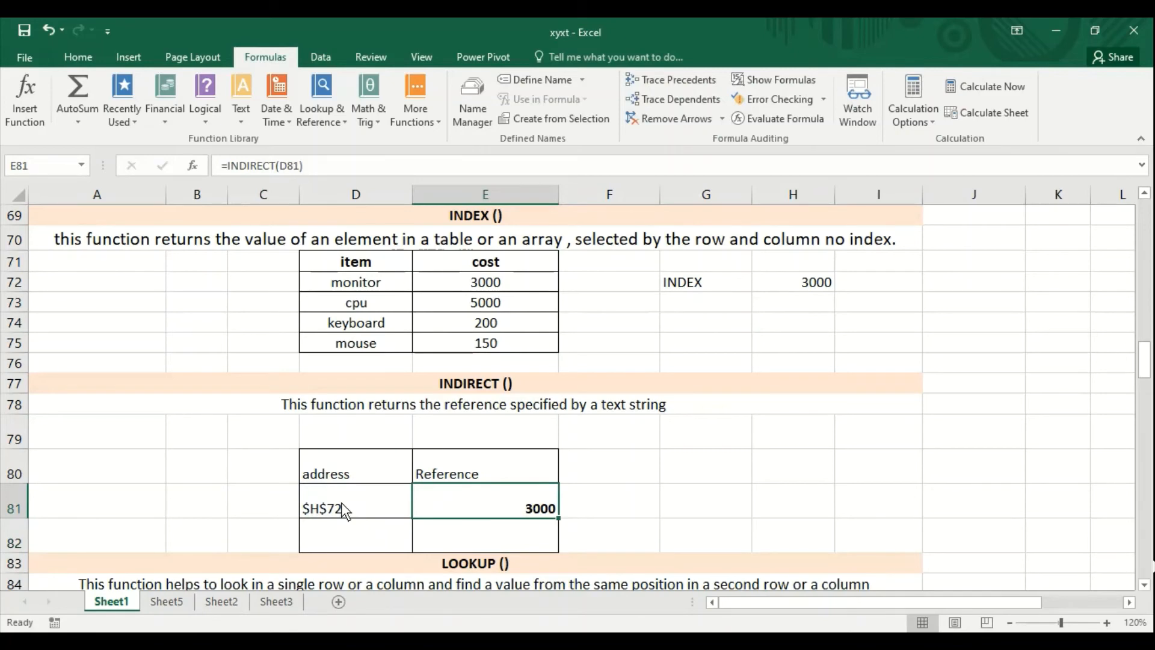
- Examine cell H72 in the INDEX section, the cell that the address in D81 points to
key("Up")
key("Up")
key("Up")
key("Up")
key("Up")
key("Up")
key("Up")
key("Up")
key("Up")
key("Up")
key("Up")
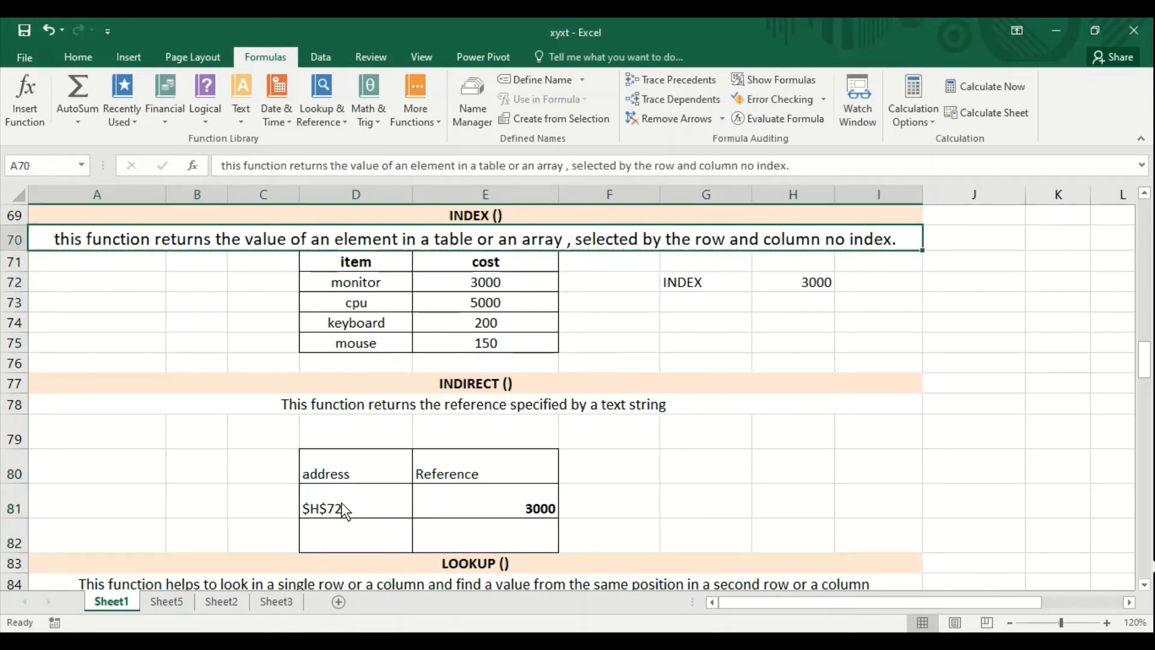
key("Up")
key("Up")
key("Up")
key("Up")
key("Up")
key("Up")
key("Up")
key("Up")
key("Down")
key("Down")
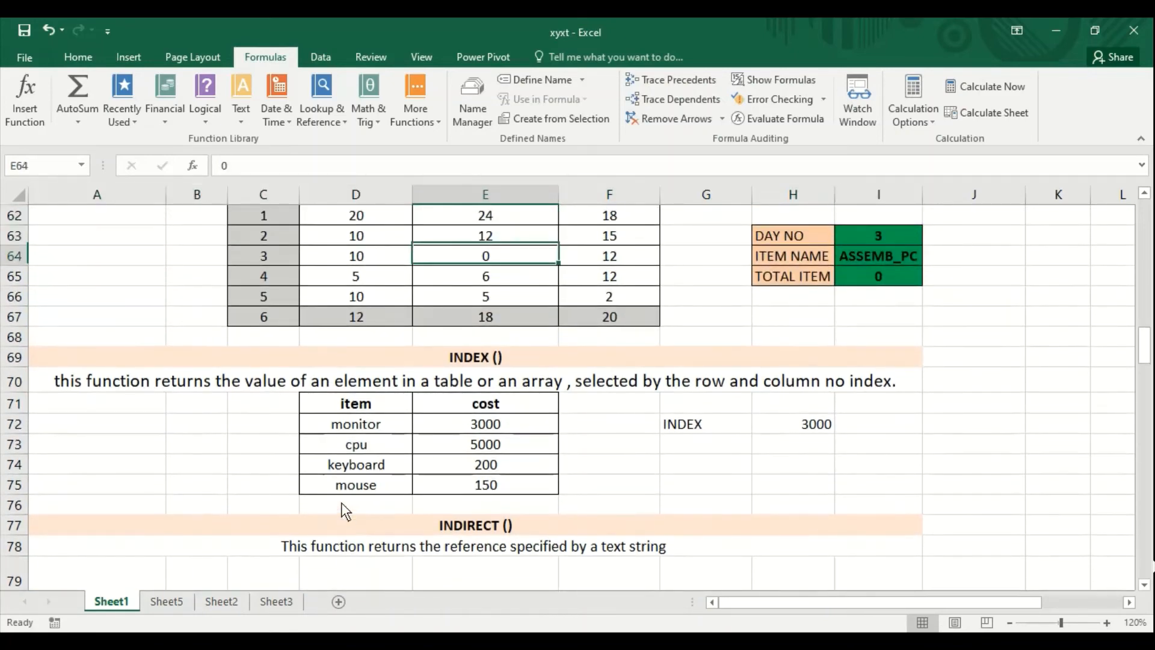
key("Right")
key("Right")
key("Down")
key("Down")
key("Down")
key("Down")
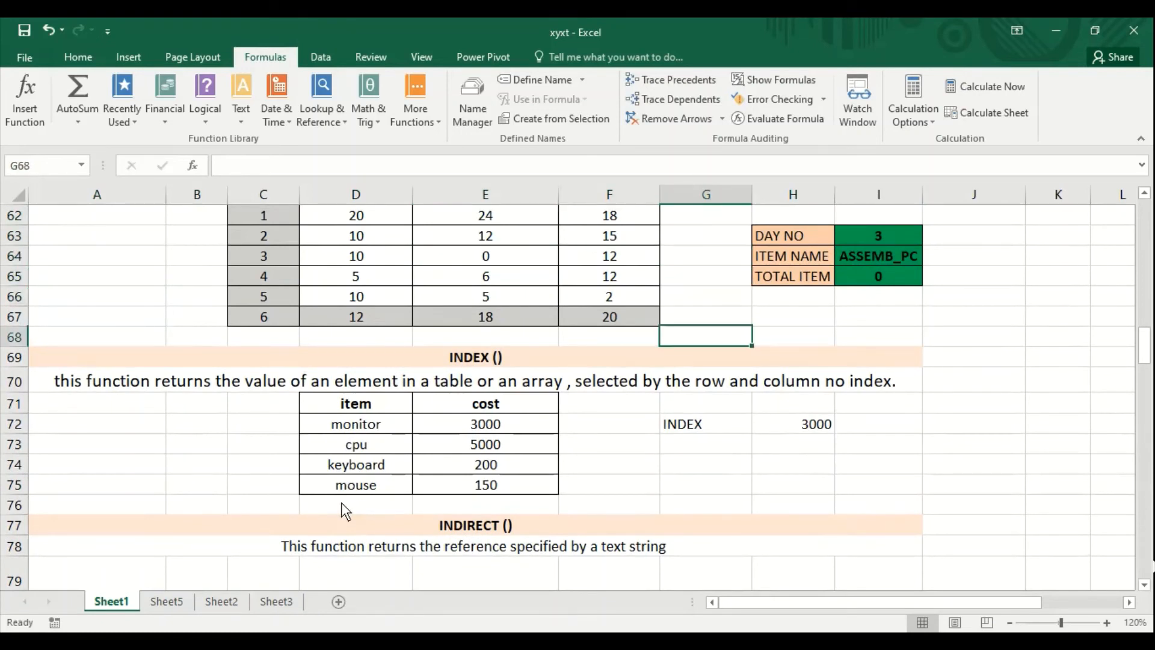
key("Down")
key("Down")
key("Up")
key("Right")
key("Right")
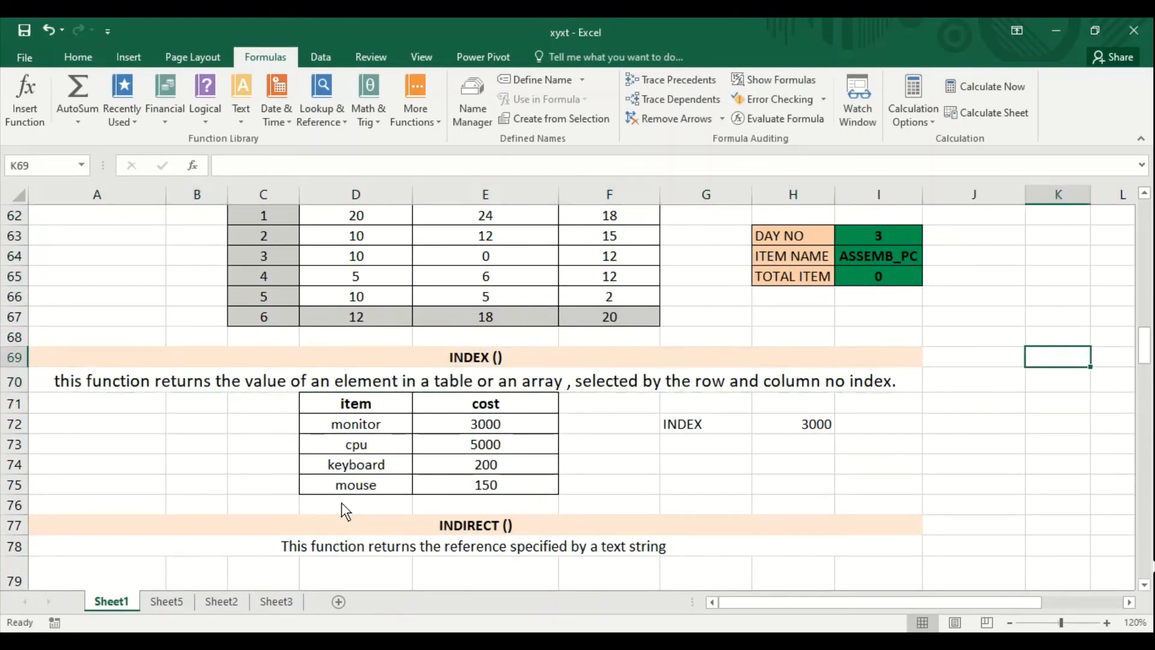
key("Up")
key("Left")
key("Up")
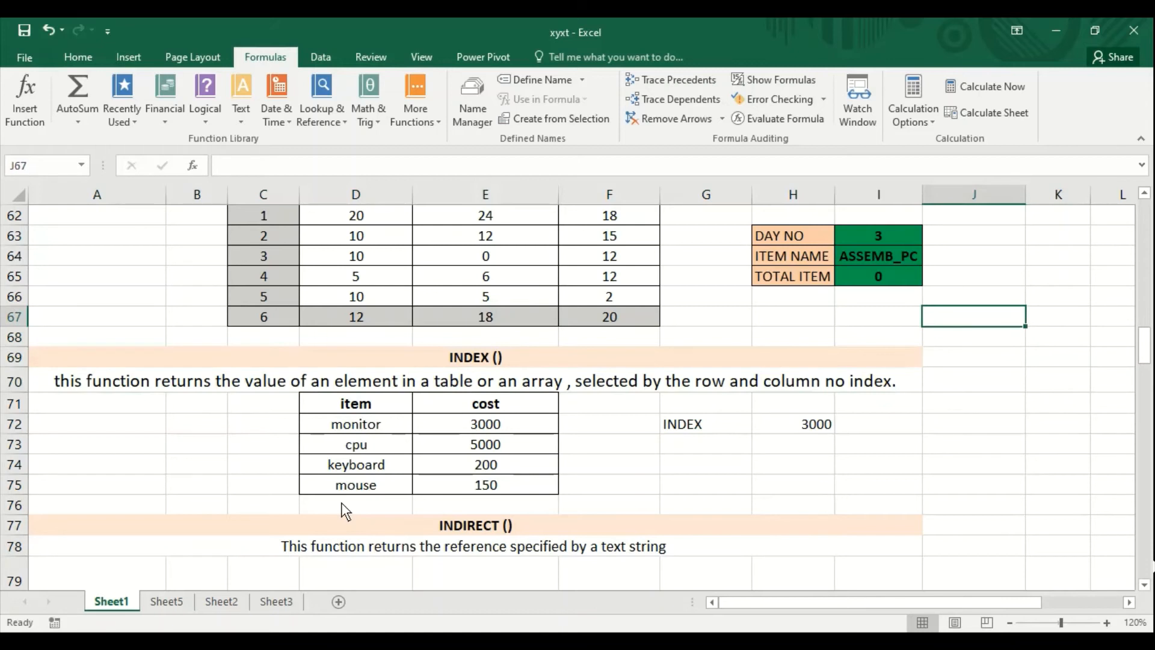
key("Up")
key("Up")
key("Left")
key("Left")
key("Up")
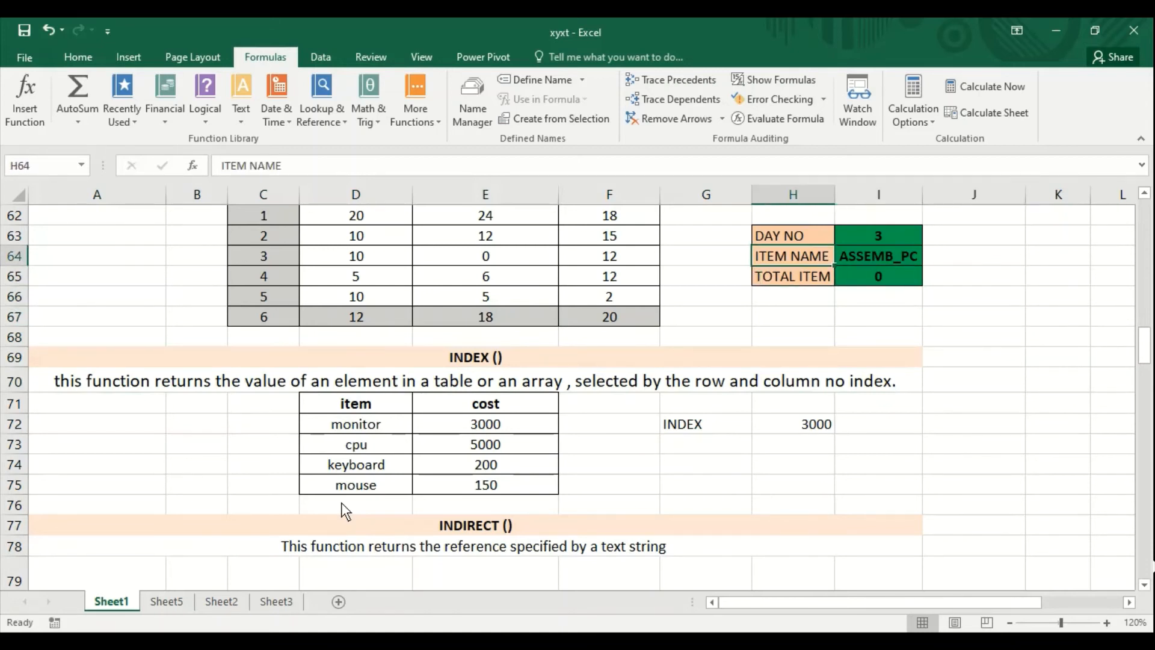
key("Down")
key("Down")
key("Down")
key("Down")
key("Down")
key("Down")
key("Down")
key("Down")
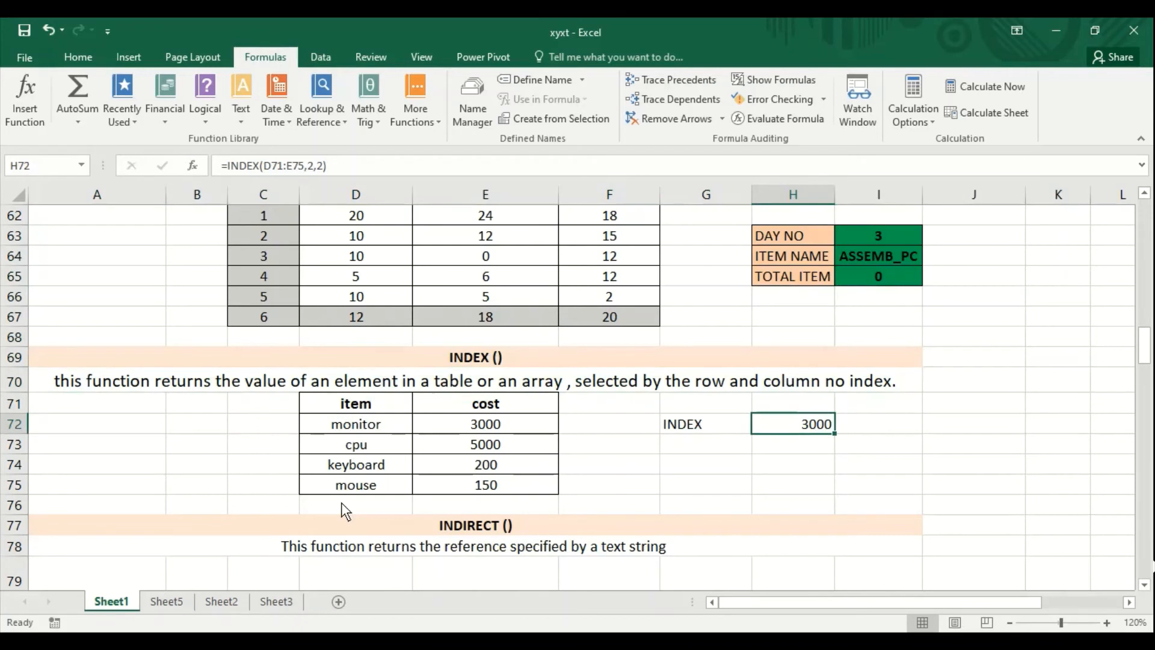
- Set Item No in I87 of the LOOKUP section to 2
key("Down")
key("Down")
key("Down")
key("Down")
key("Down")
key("Down")
key("Down")
key("Down")
key("Down")
key("Down")
key("Down")
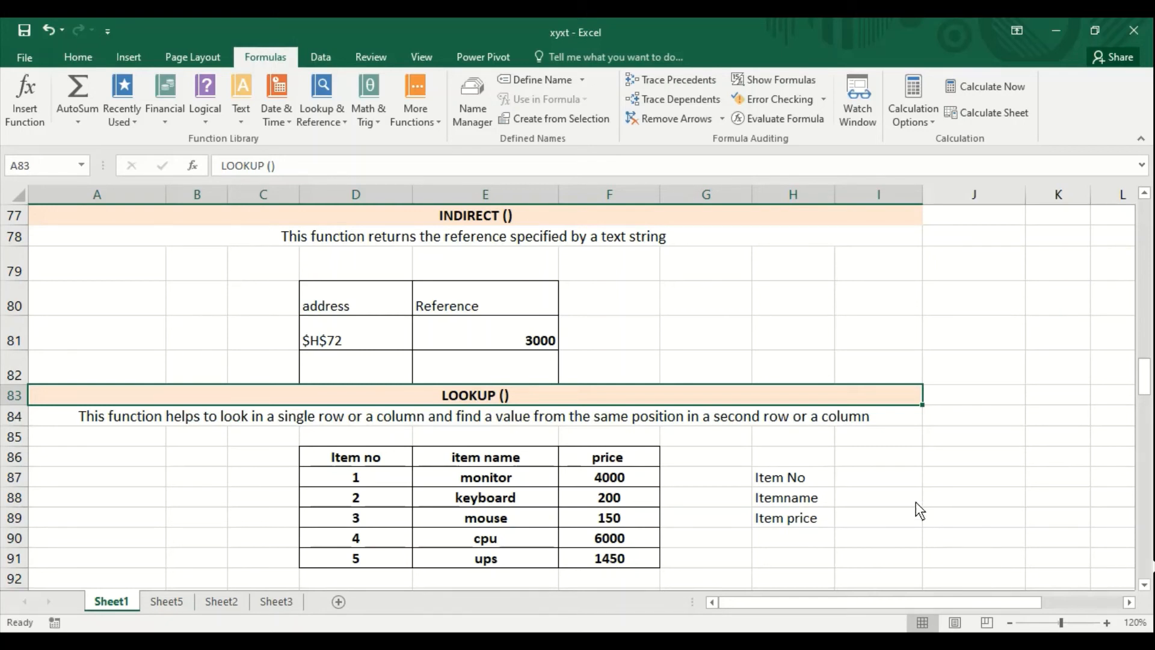
left_click(896, 483)
type("2")
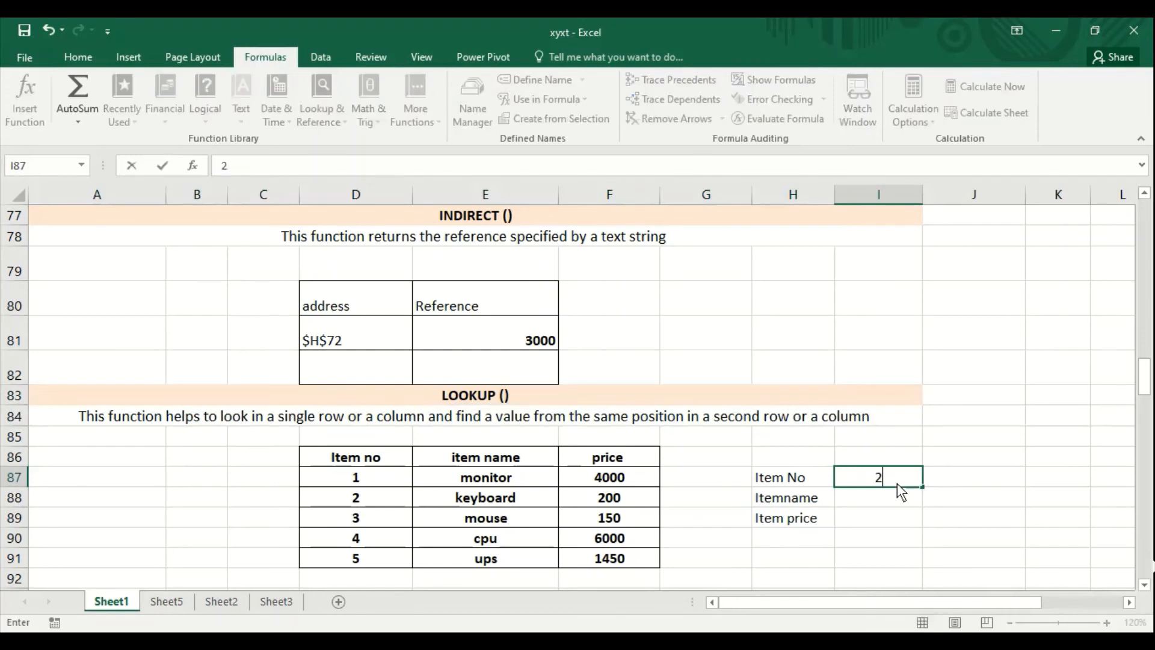
key("Return")
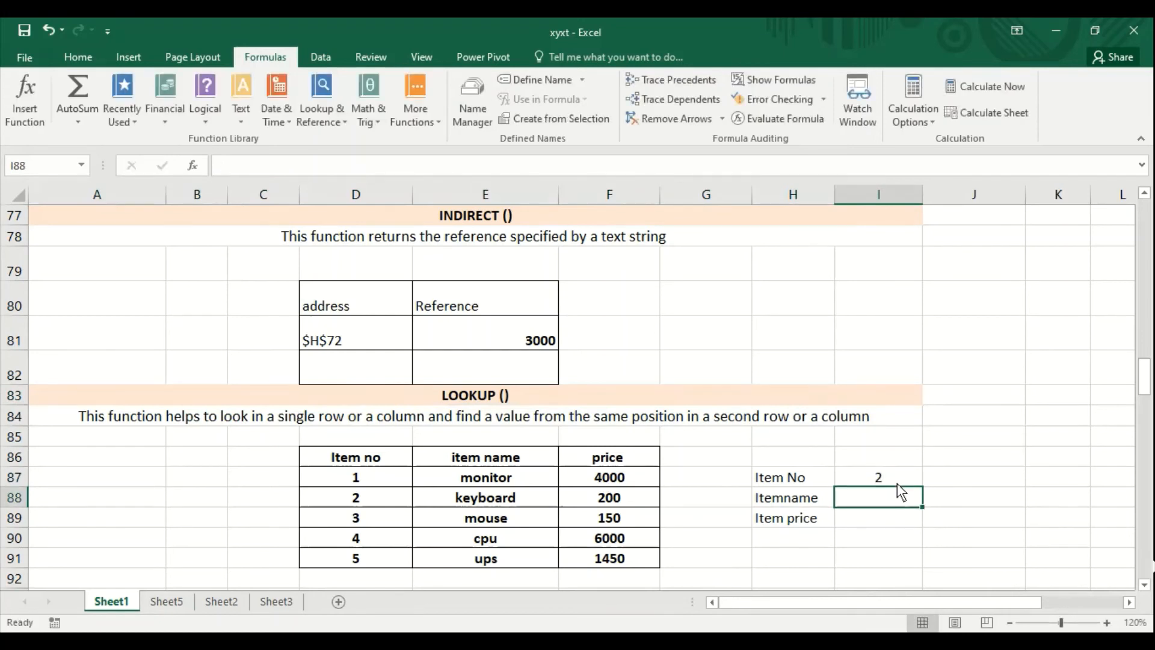
- Enter =LOOKUP(I87,D86:D91,E86:E91) in the Itemname cell I88
type("=")
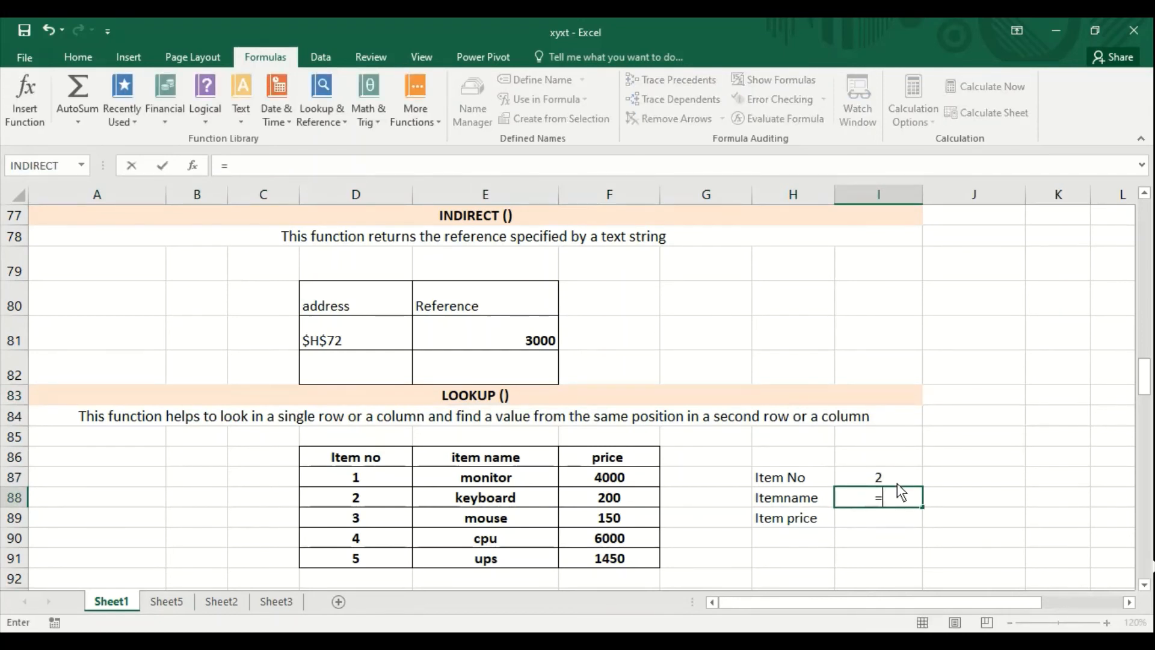
type("look")
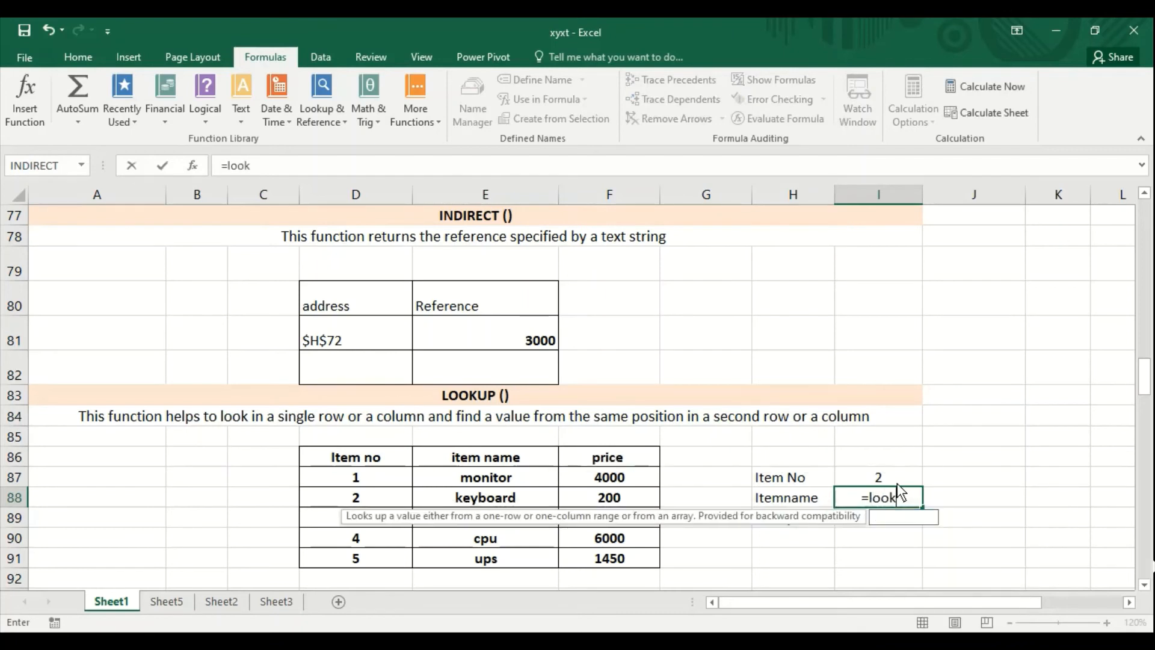
type("up(")
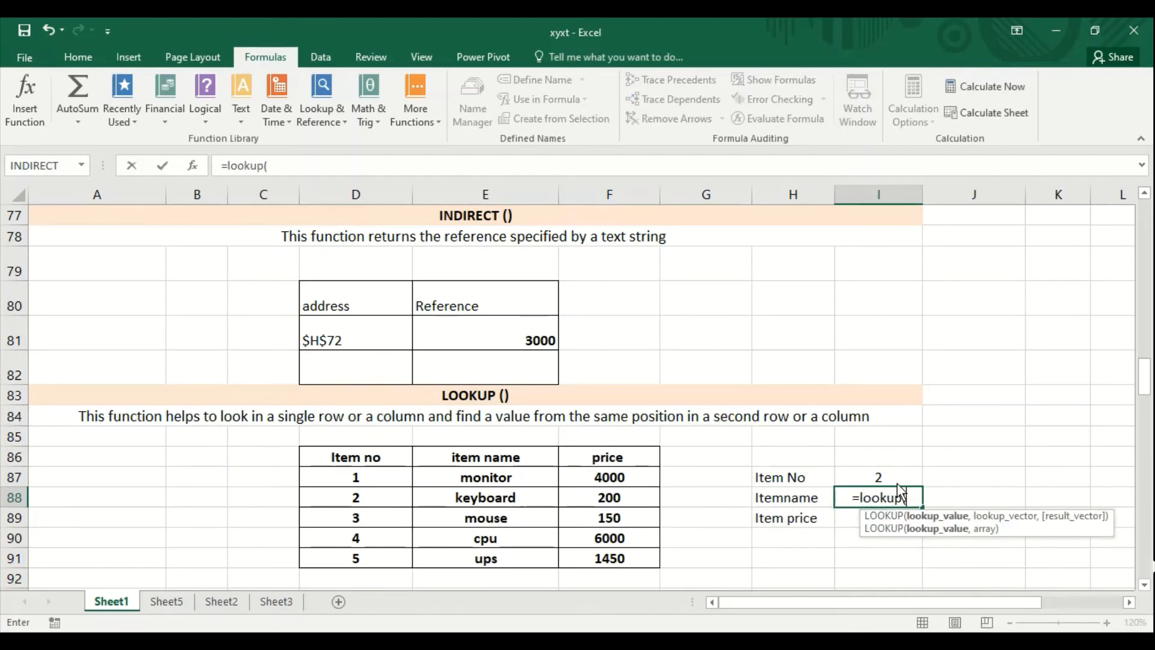
left_click(888, 472)
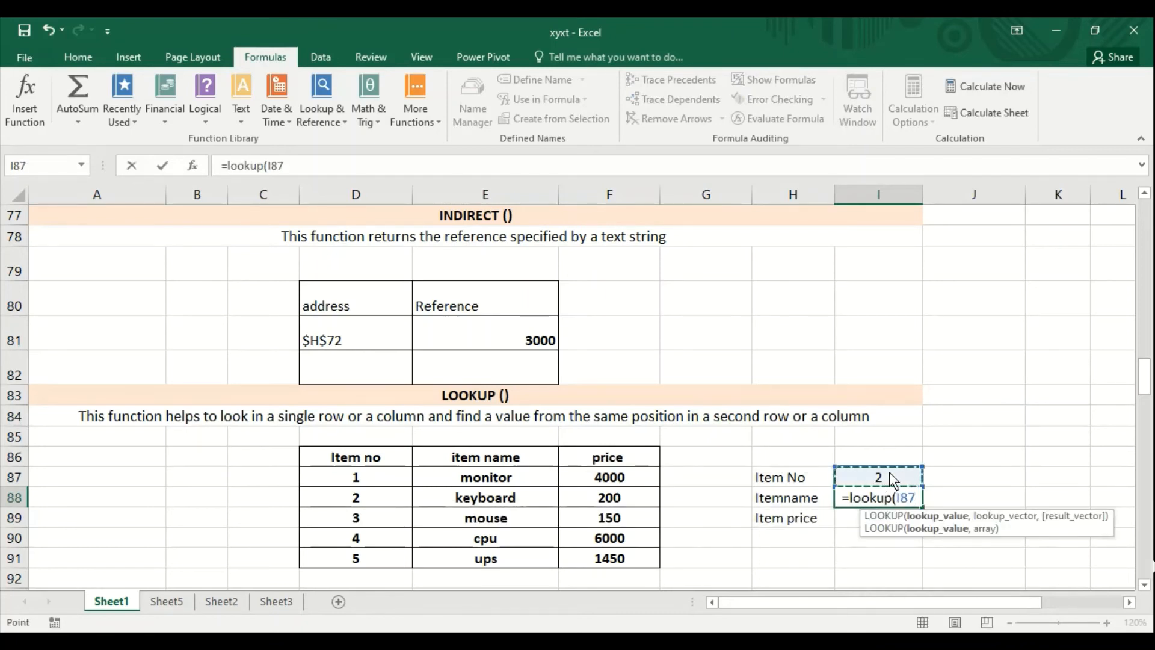
type(",")
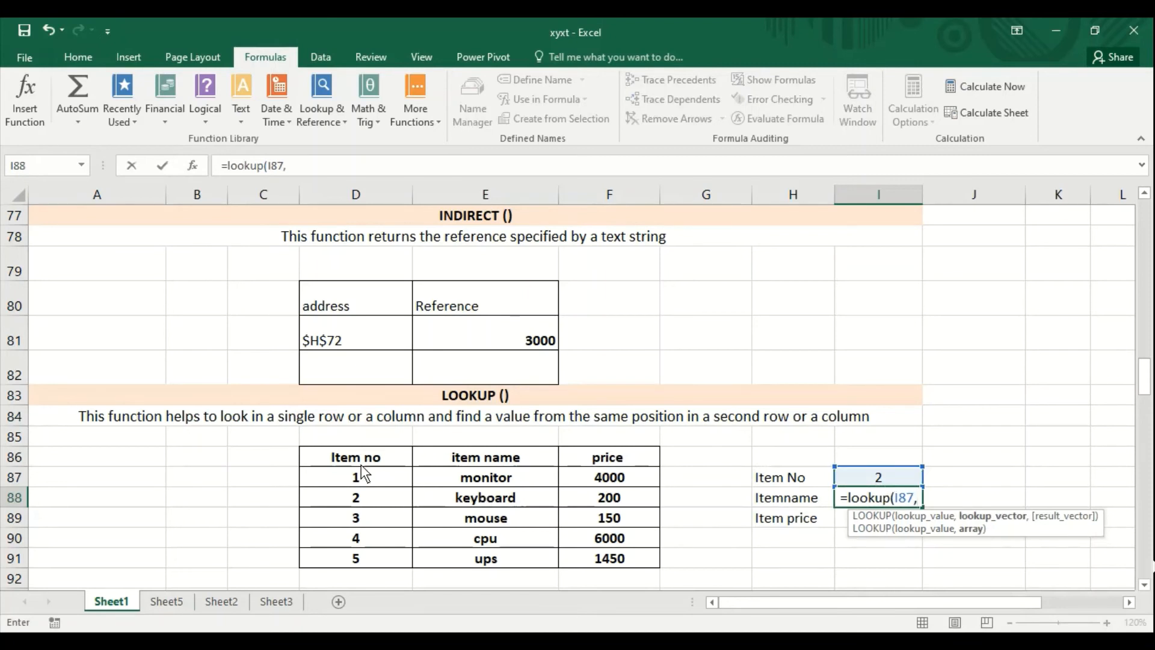
left_click_drag(357, 461, 354, 555)
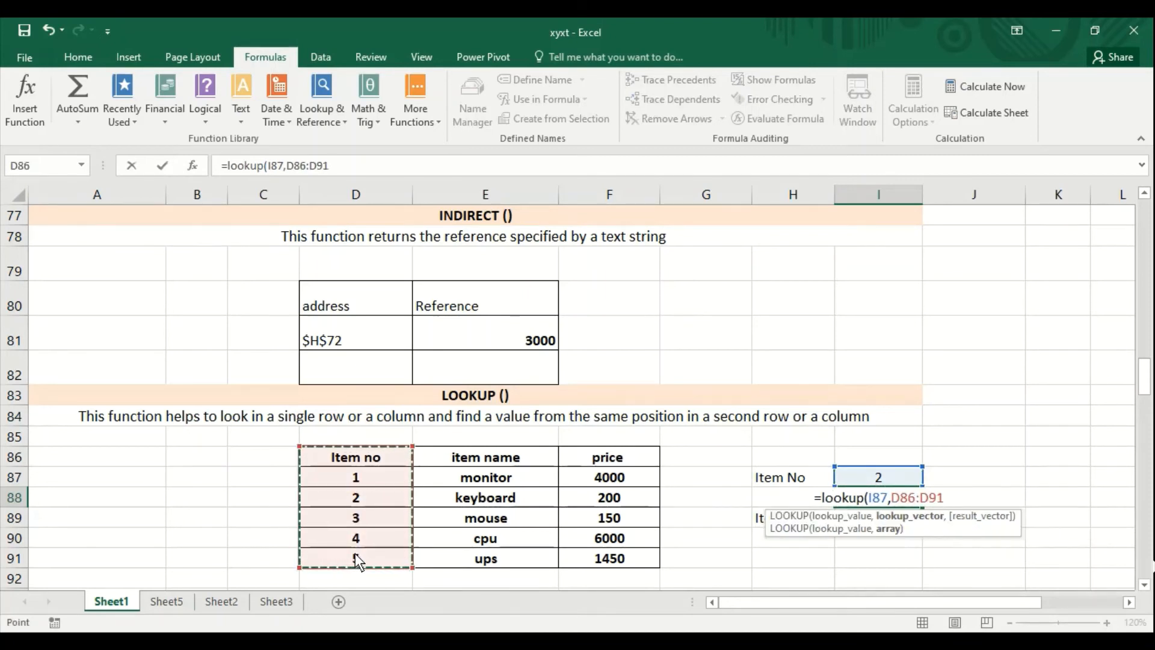
type(",")
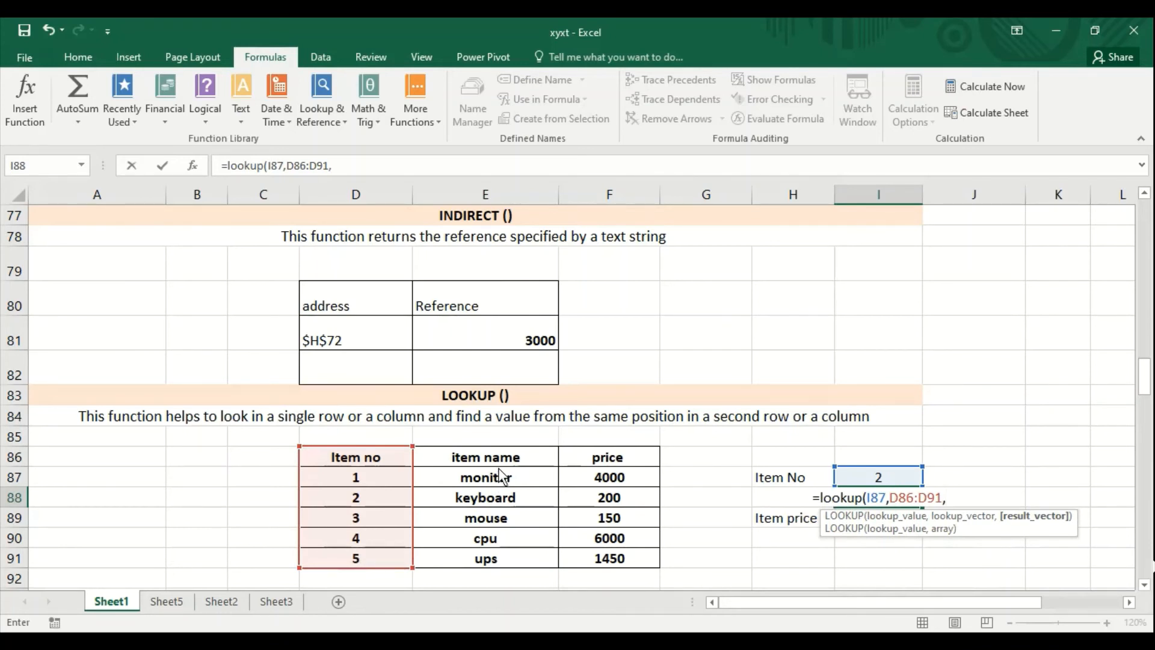
left_click_drag(501, 462, 497, 555)
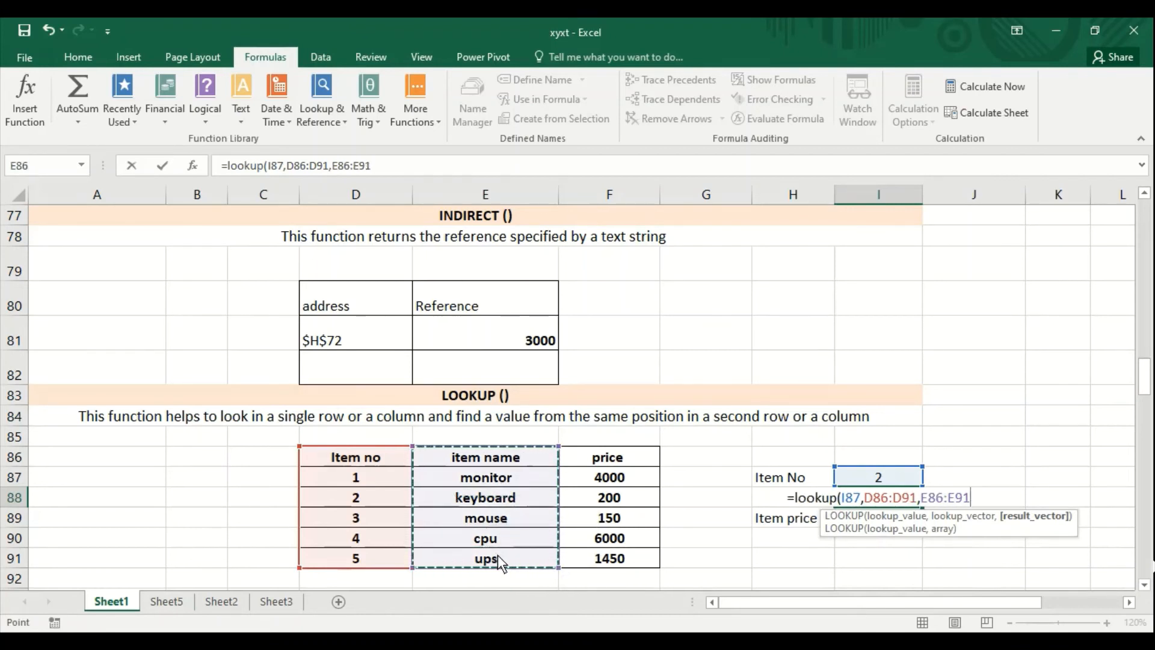
type(")")
key("Return")
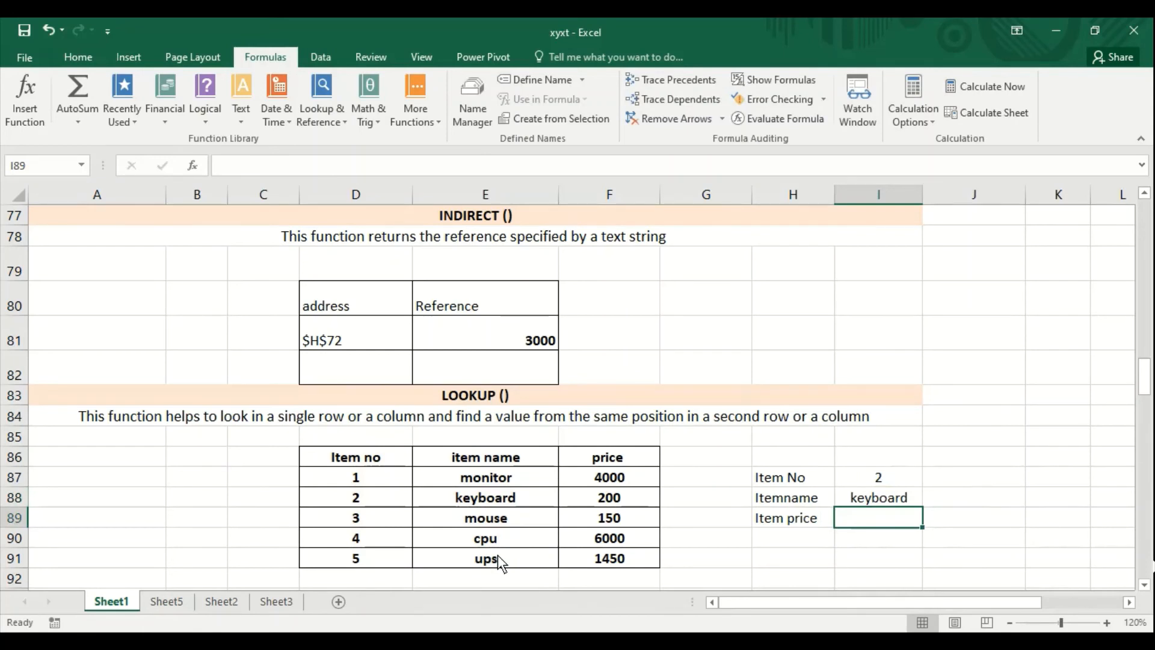
- Enter =LOOKUP(I87,D86:D91,F86:F91) in the Item price cell I89 of the LOOKUP section
type("=looku")
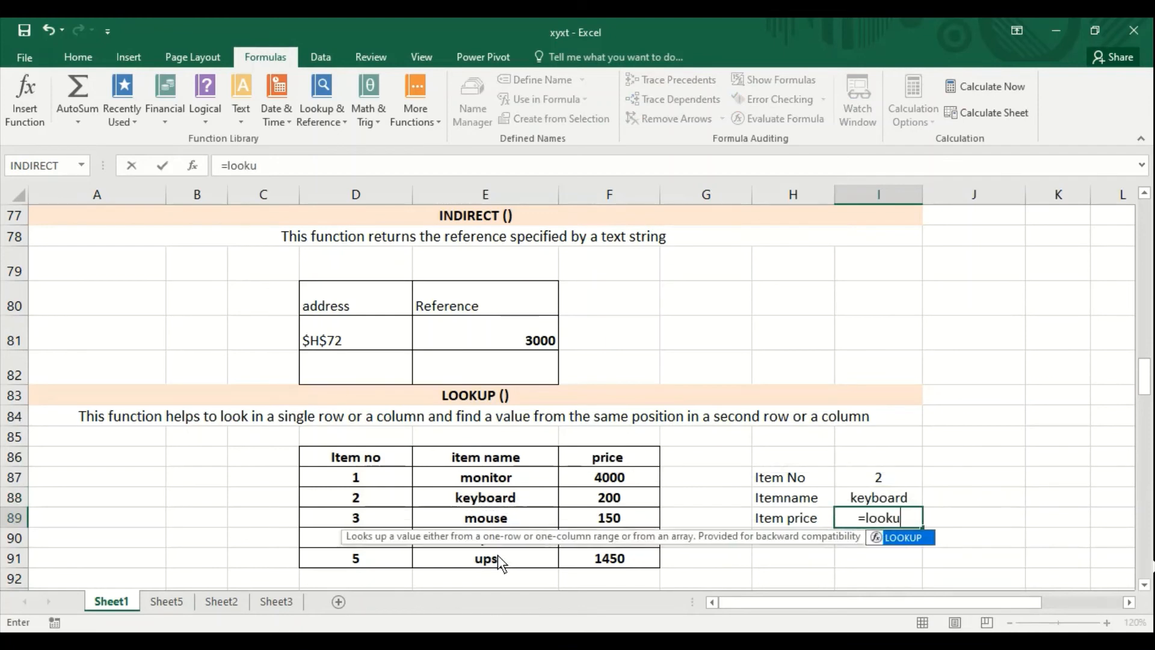
type("p(")
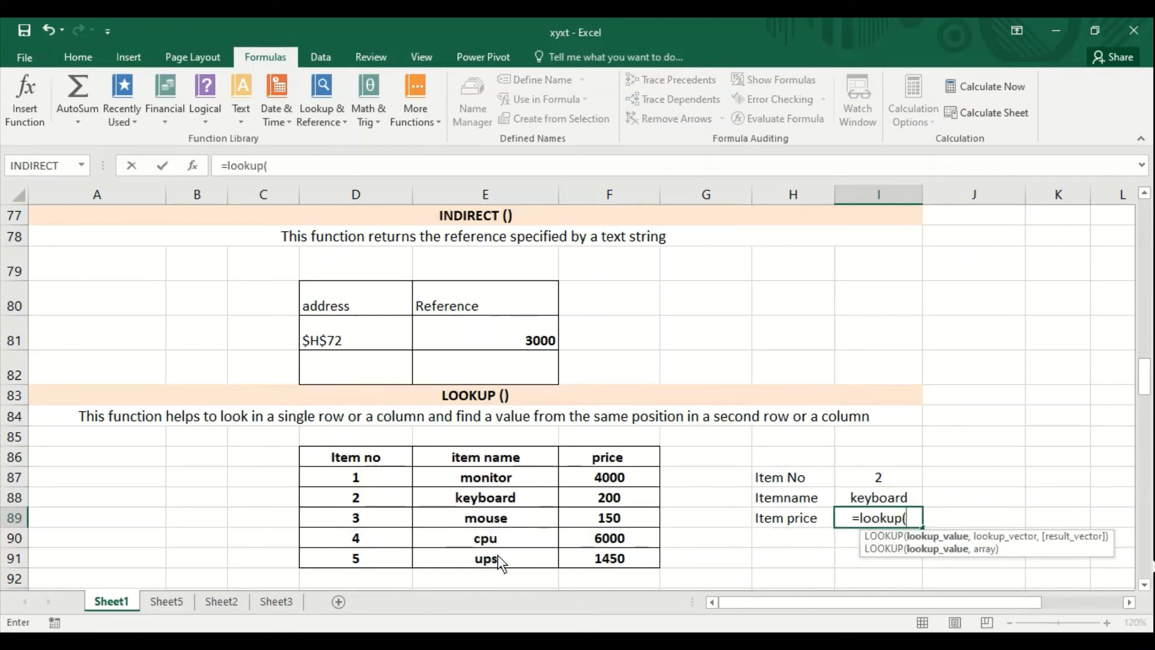
left_click(868, 476)
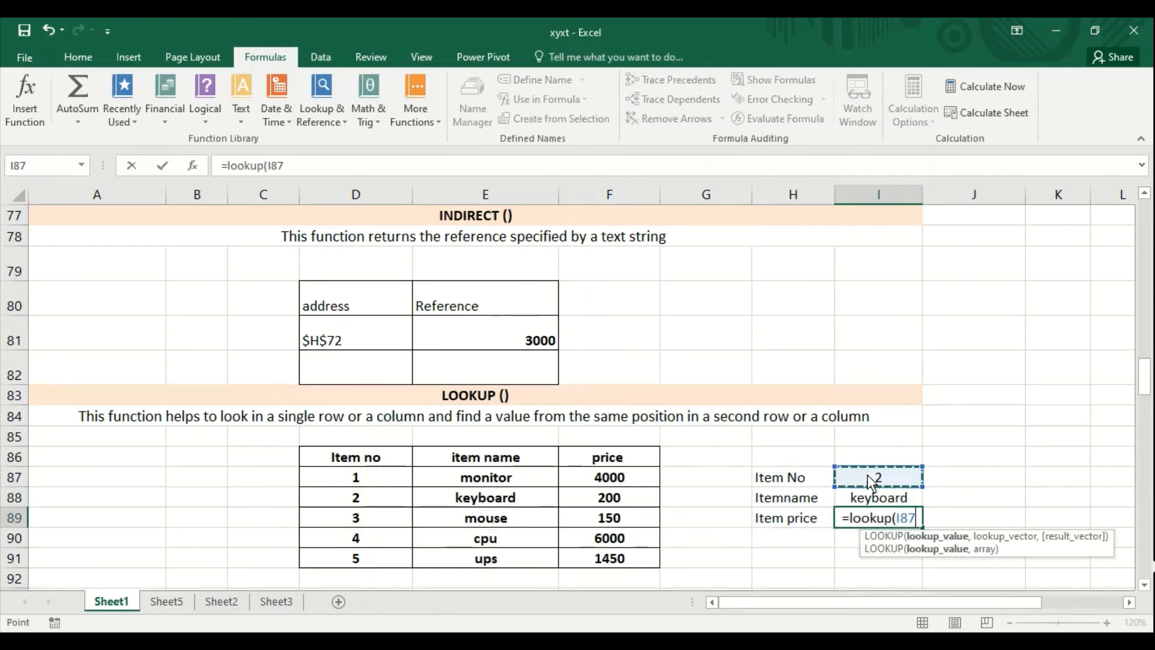
type(",")
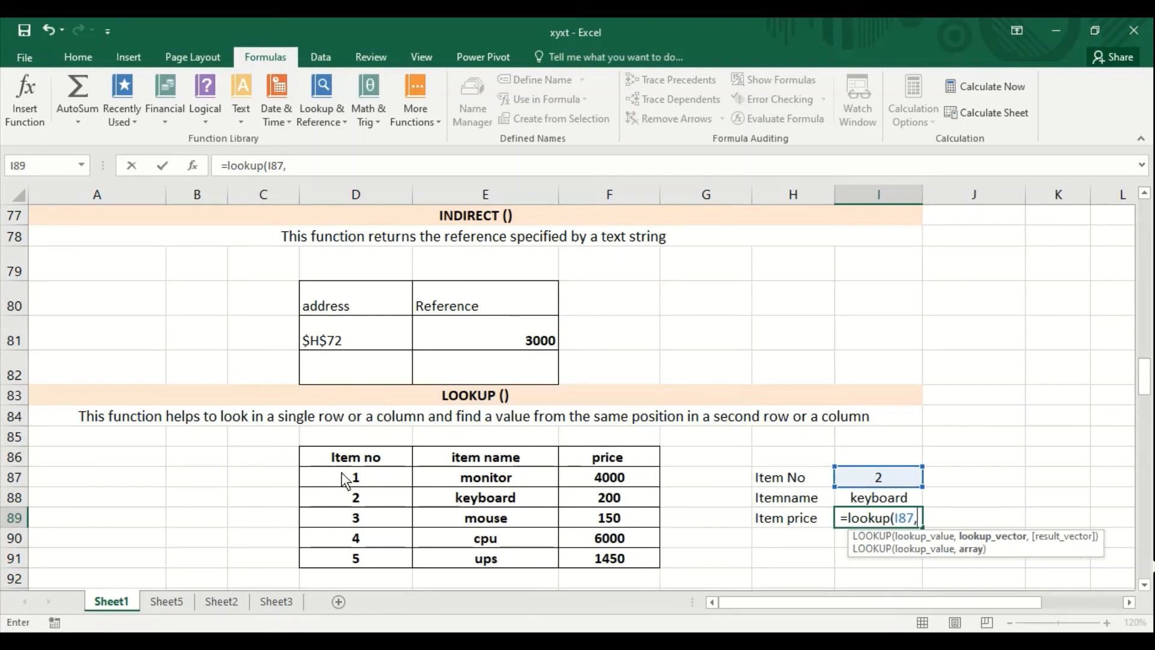
left_click_drag(336, 458, 337, 551)
type(",")
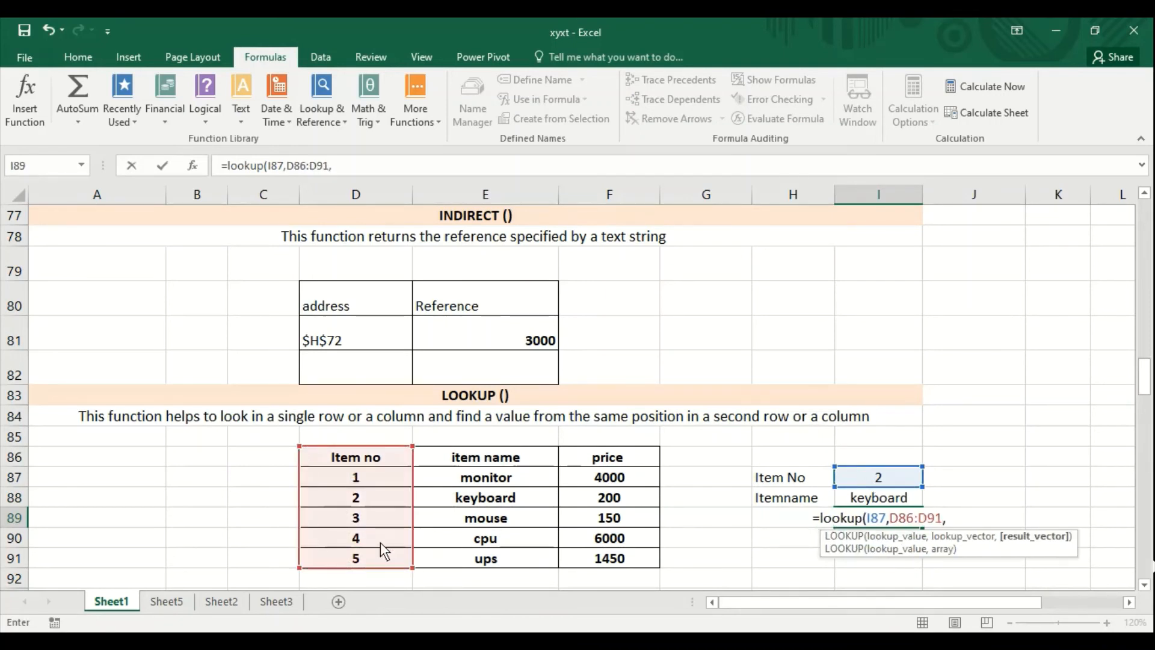
left_click_drag(589, 464, 584, 560)
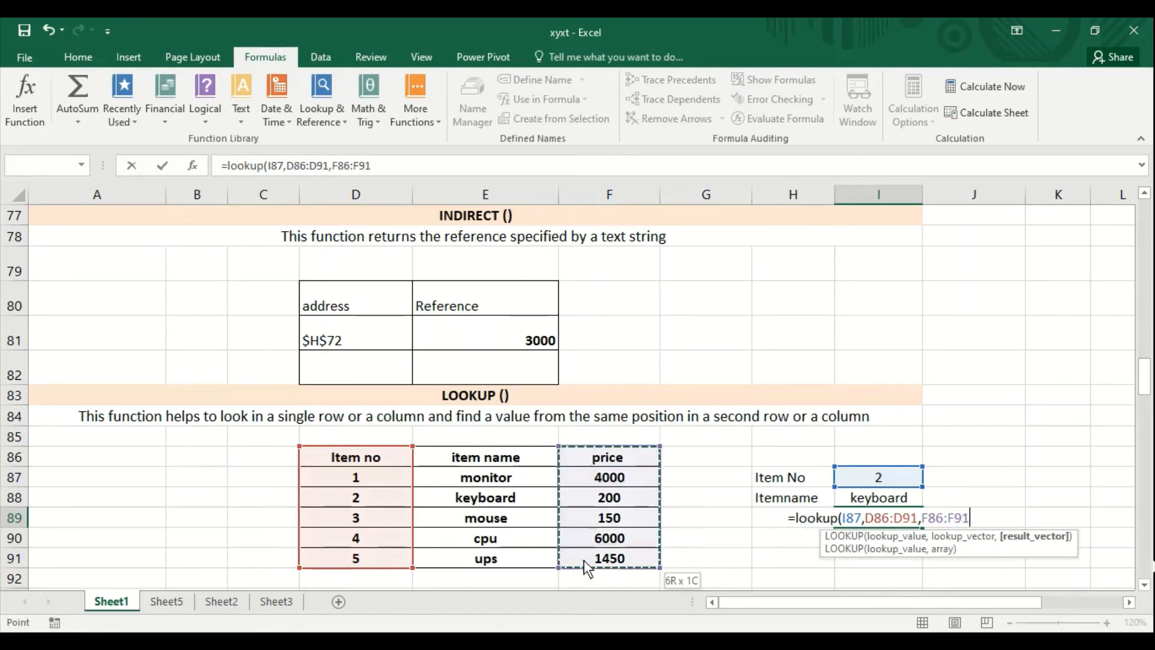
type(")")
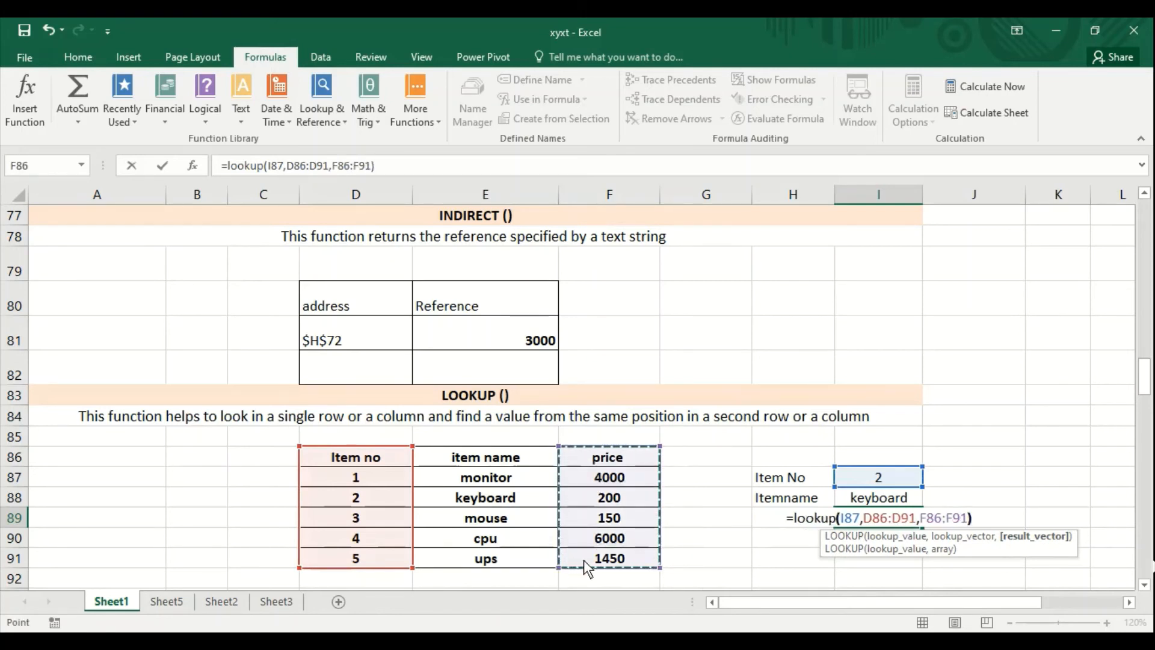
key("Return")
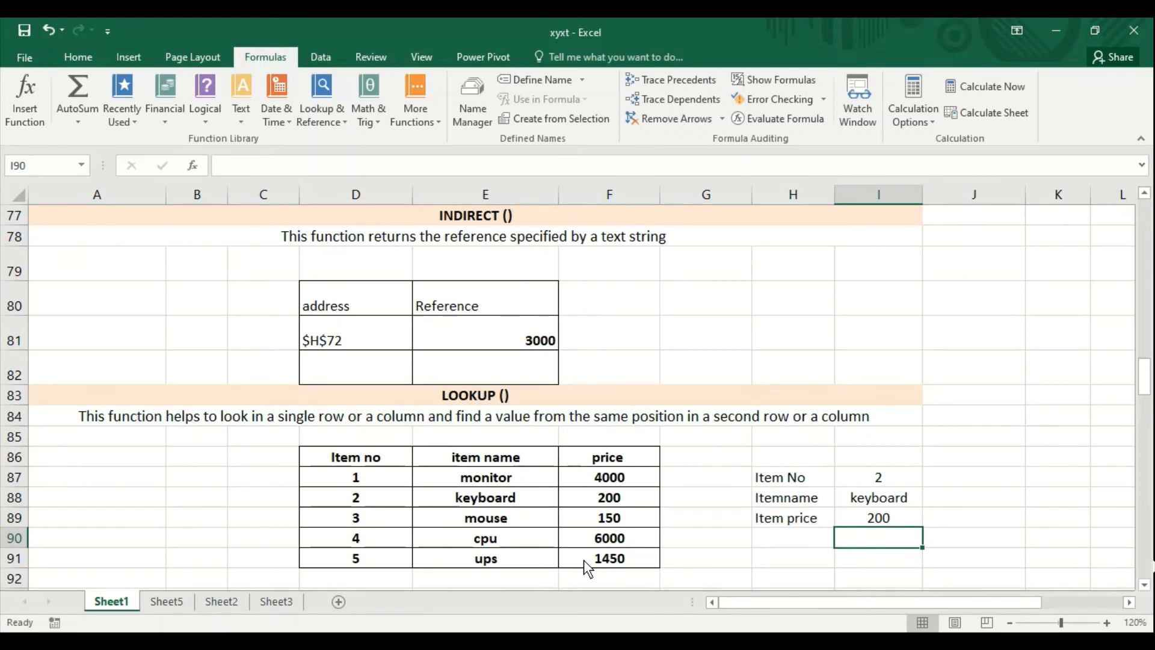
- Set Item No in I87 of the LOOKUP section to 5
key("Up")
key("Up")
key("Up")
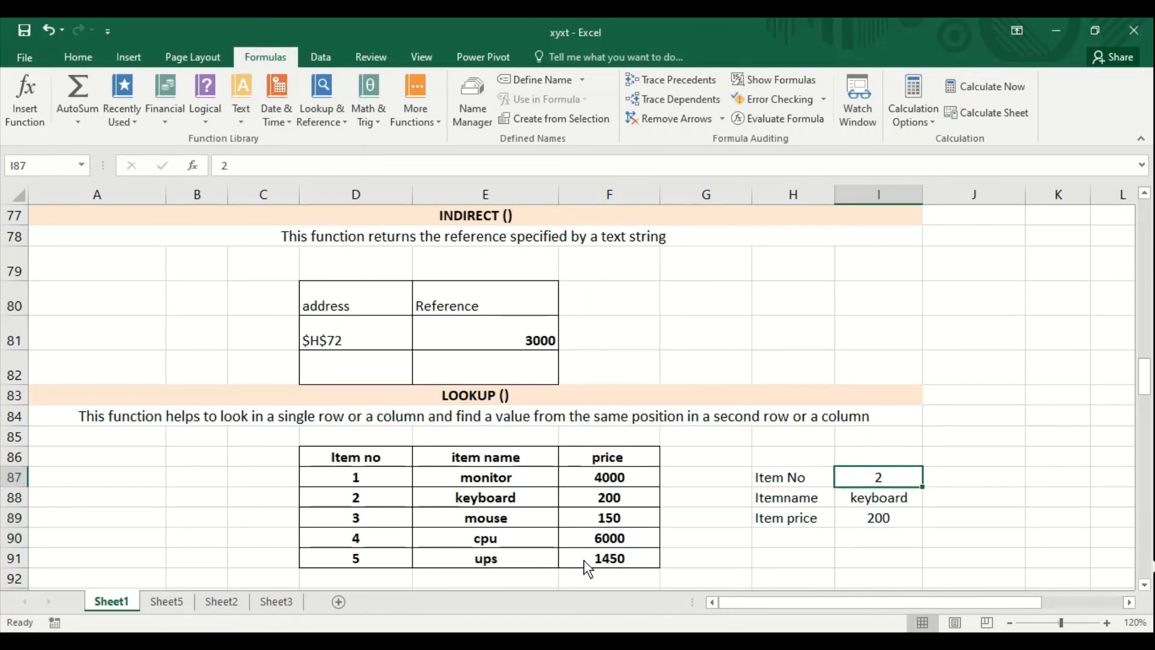
type("5")
key("Return")
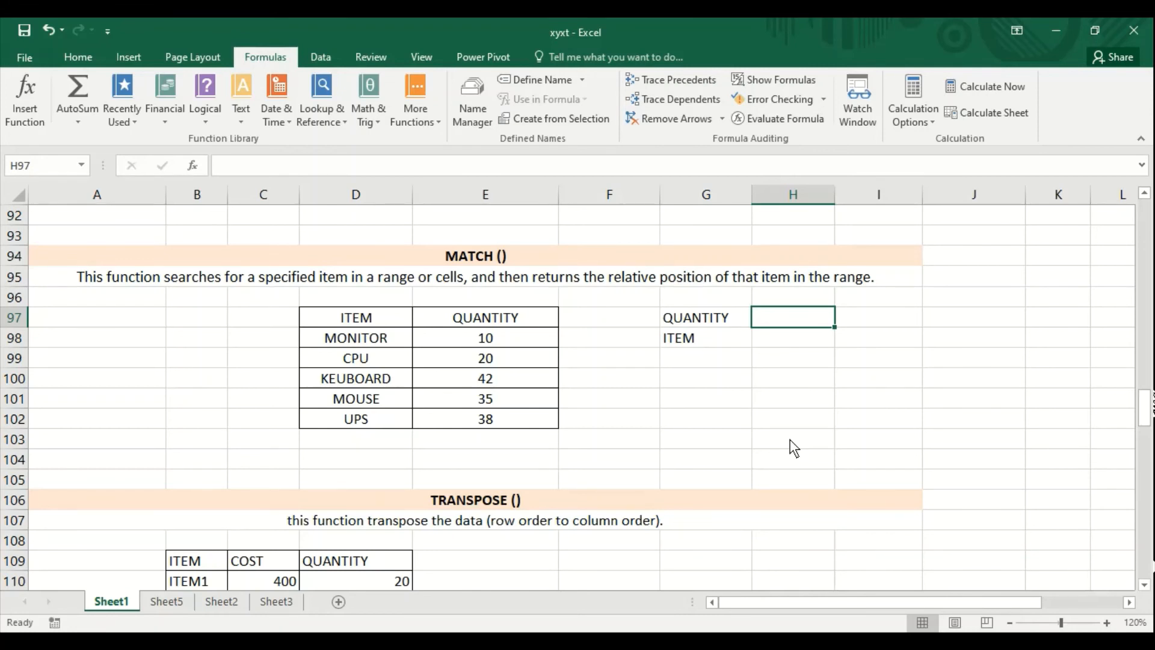
- In the MATCH section, set QUANTITY in H97 to 20 and enter =MATCH(H97,E98:E102) in the ITEM cell H98
type("20")
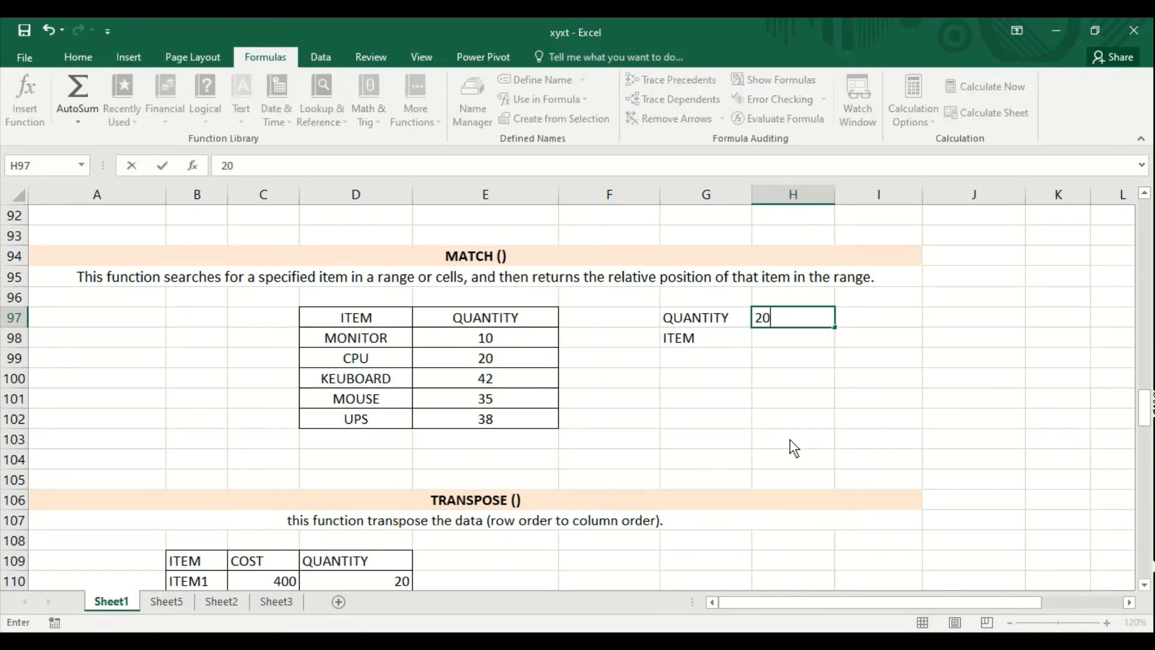
key("Return")
type("=mat")
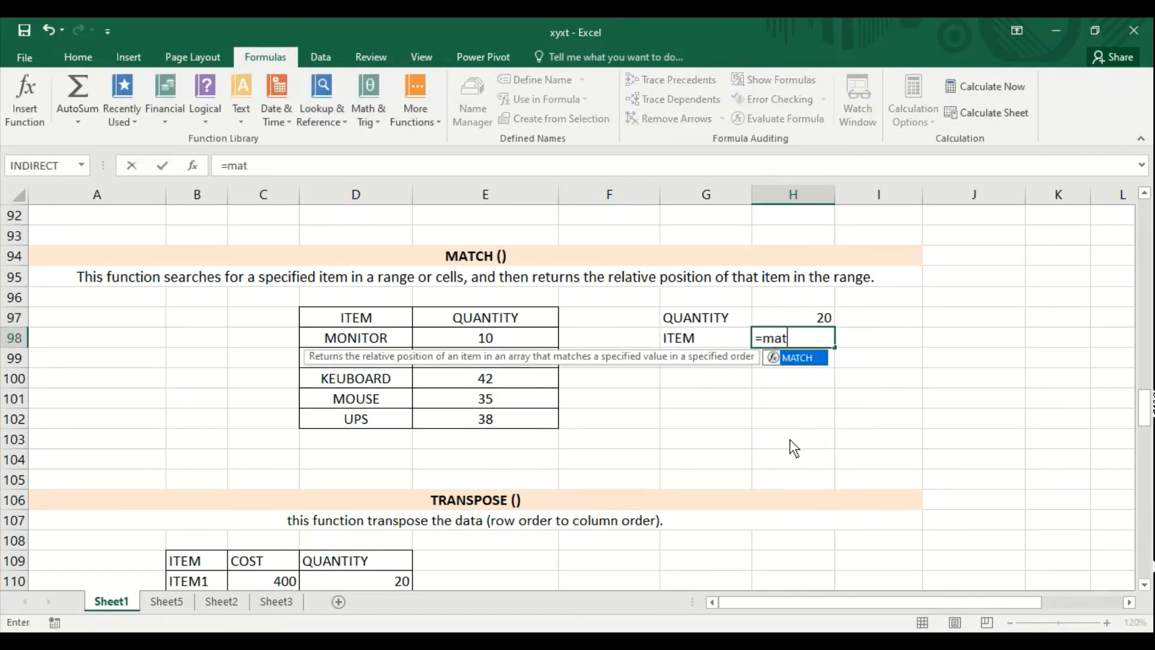
type("ch(")
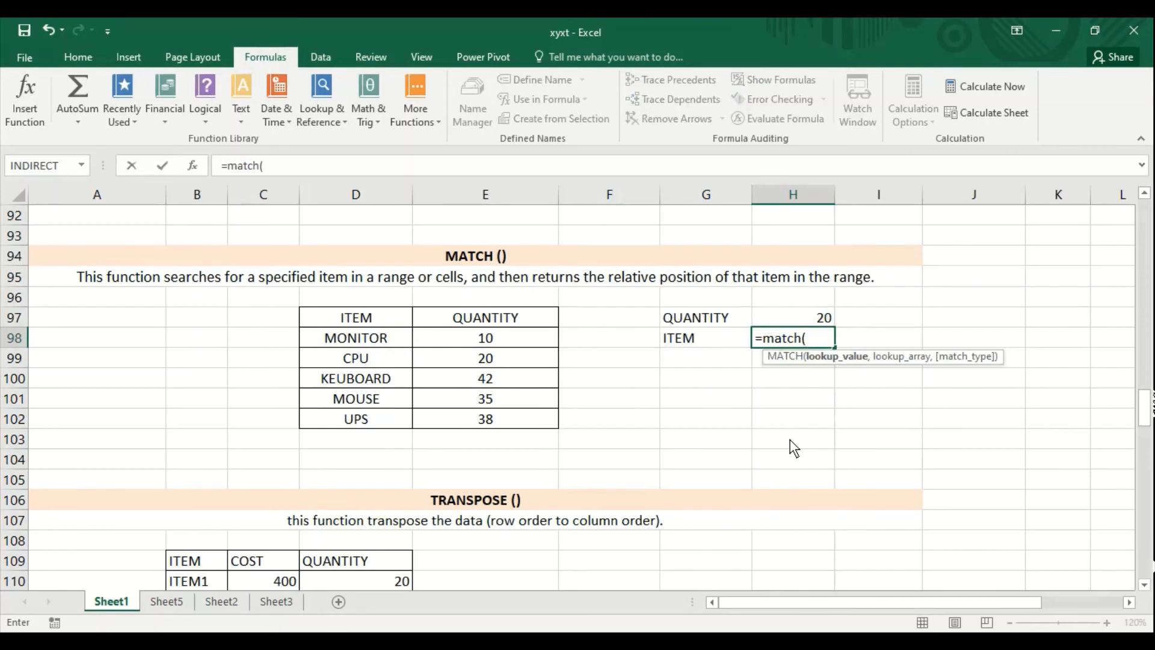
left_click(816, 315)
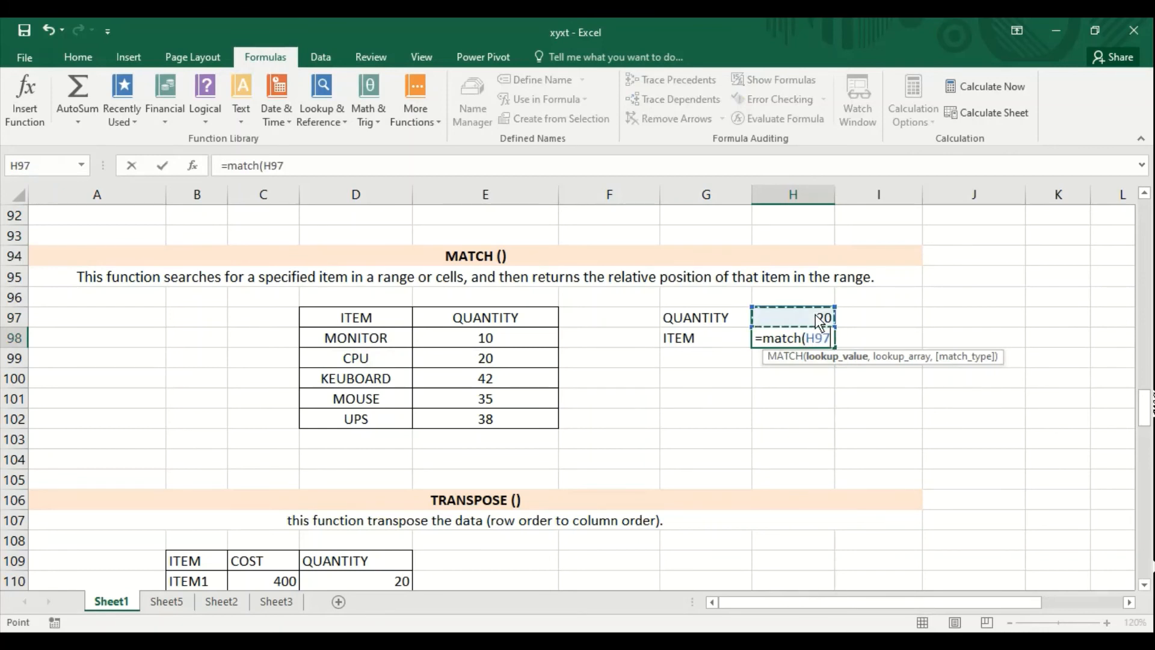
type(",")
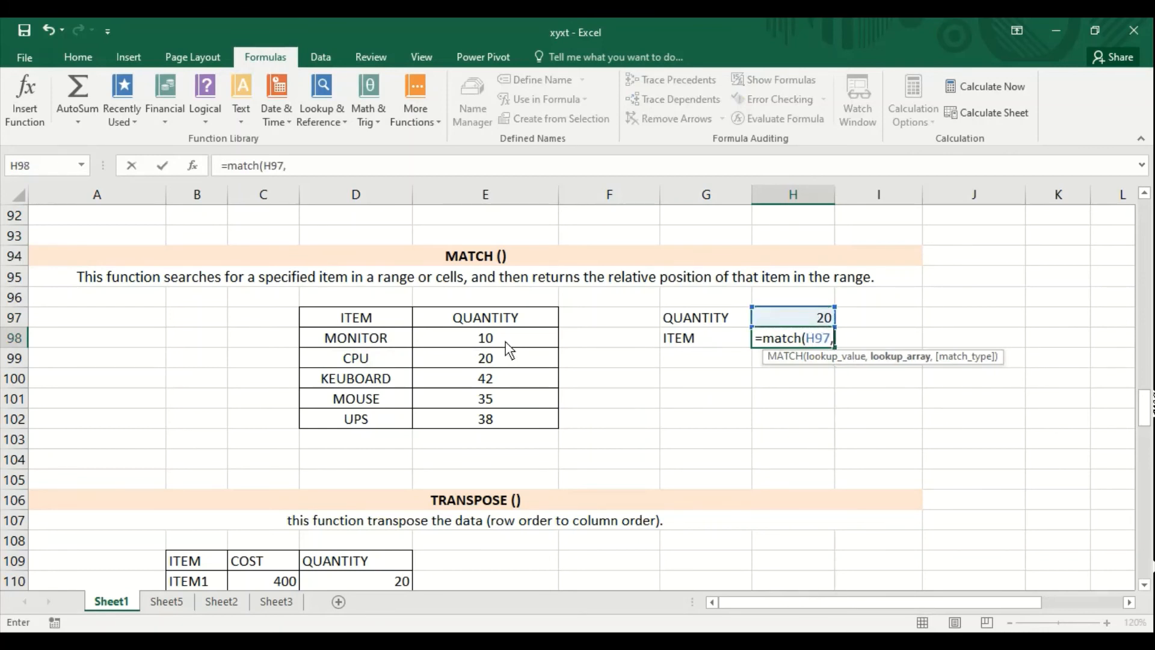
left_click_drag(505, 340, 504, 421)
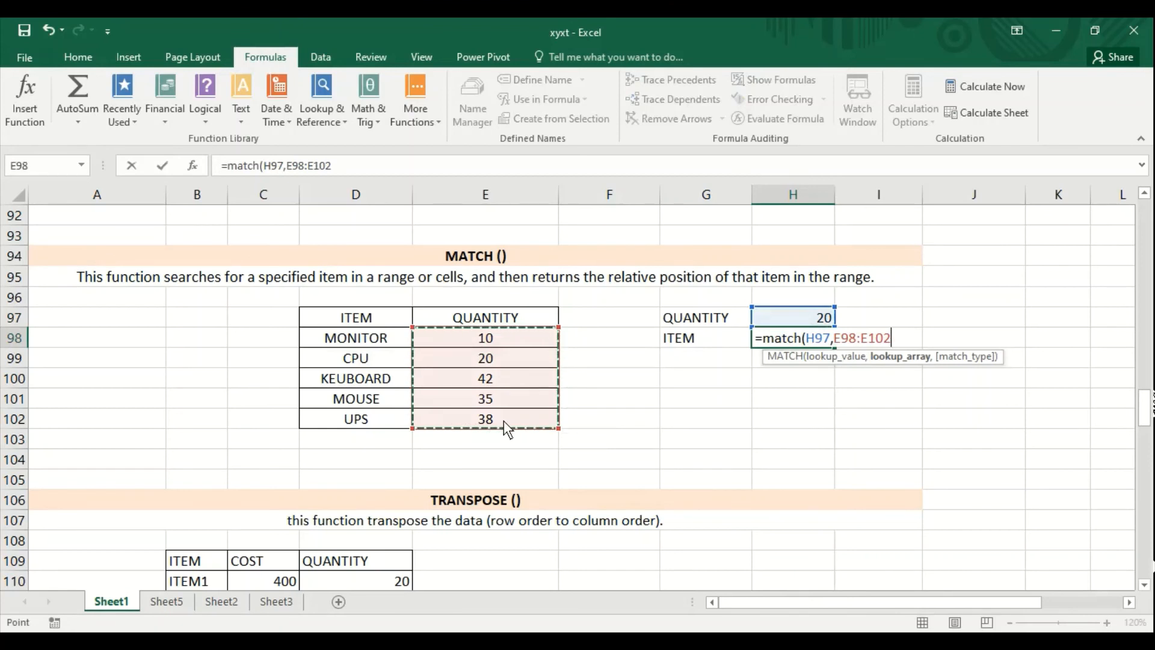
type(")")
key("Return")
- Set the MATCH section's QUANTITY in H97 to 23
key("Up")
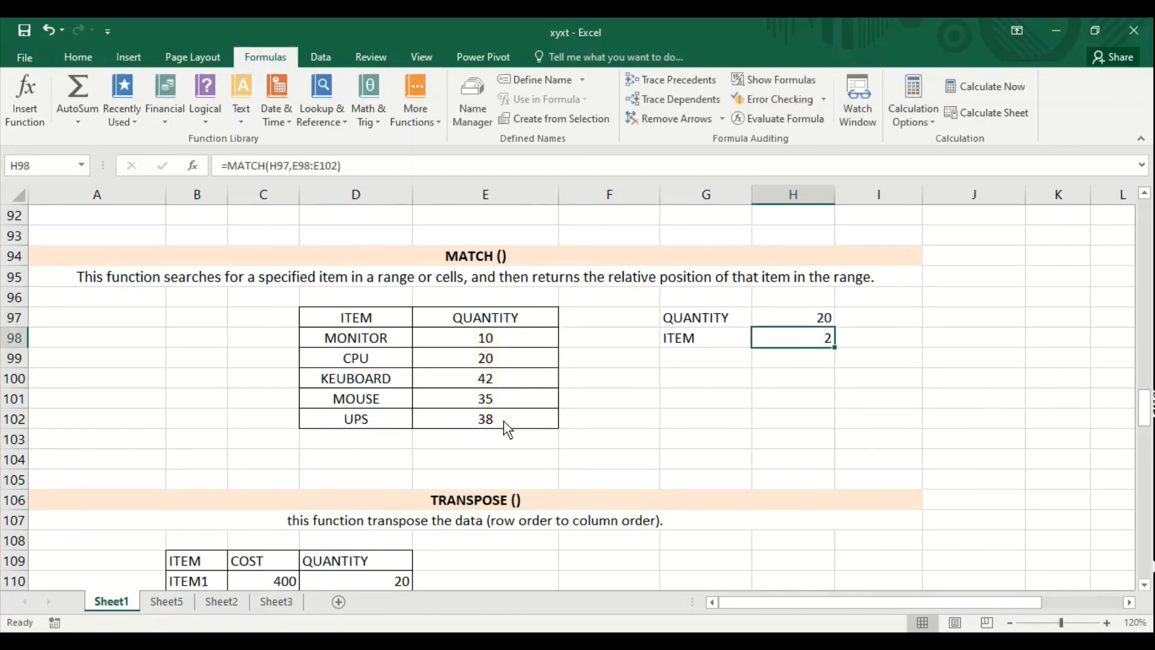
key("Up")
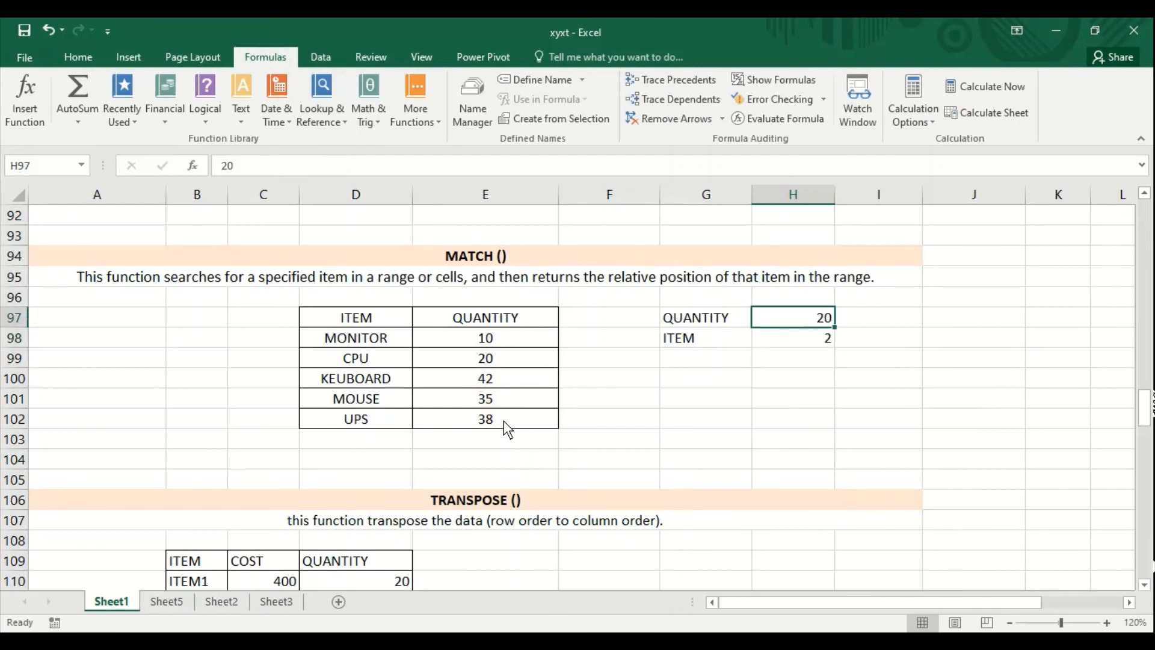
type("23")
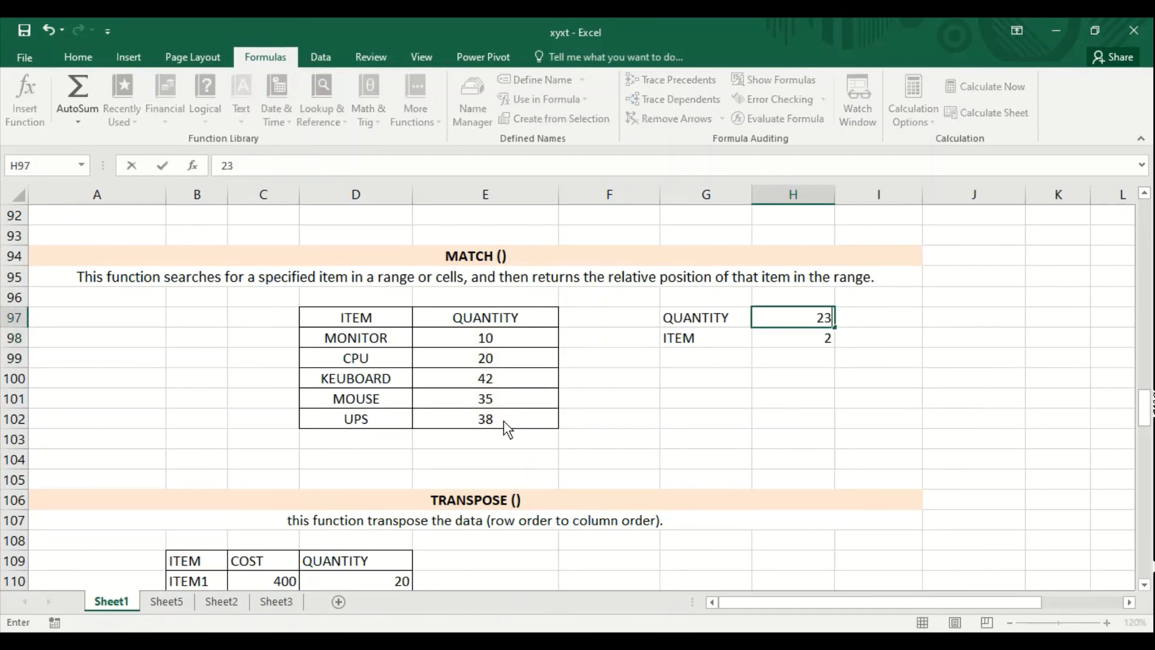
key("Return")
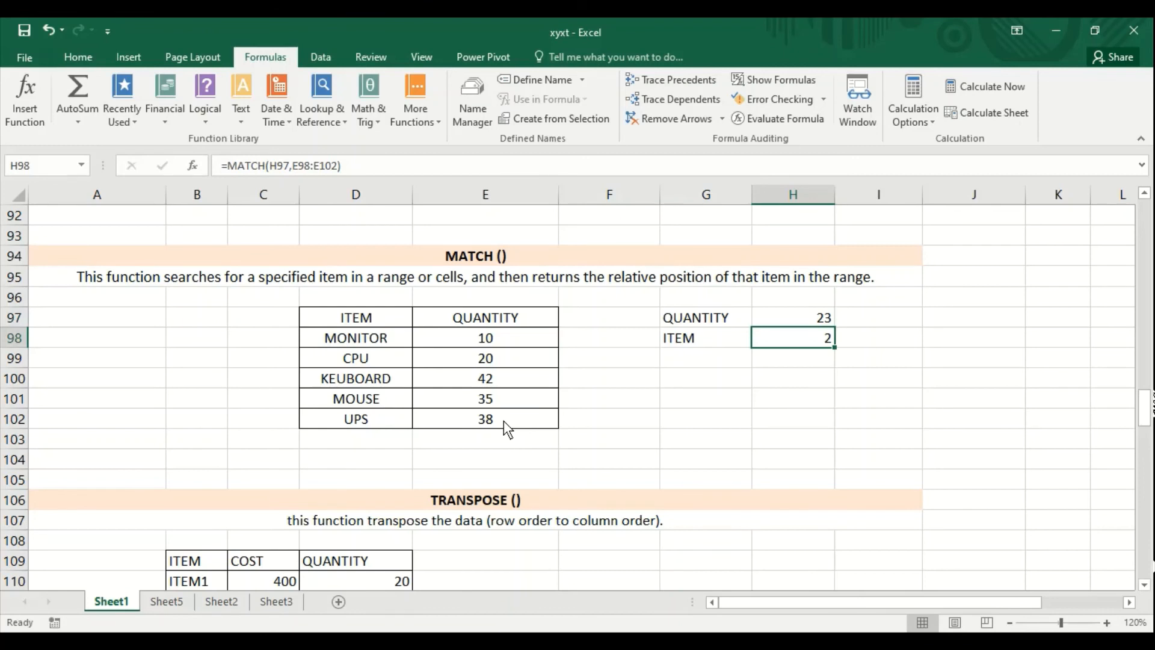
- Add the exact match type 0 to the formula in H98, making it =MATCH(H97,E98:E102,0)
key("Up")
key("Down")
left_click(335, 166)
type(",")
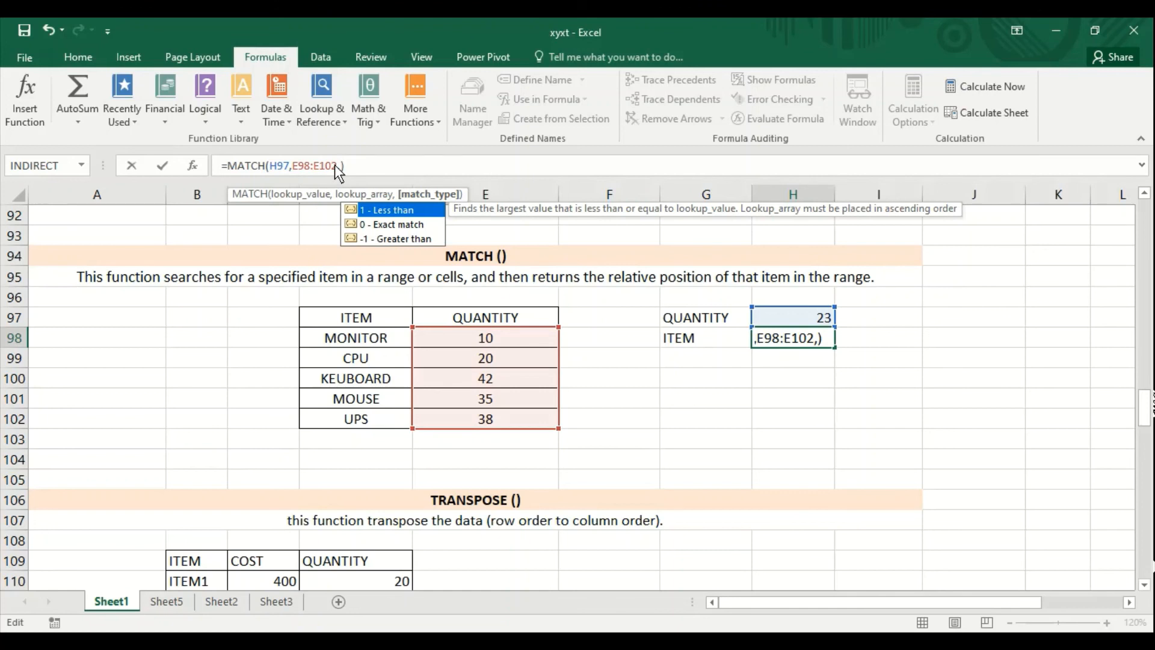
key("Down")
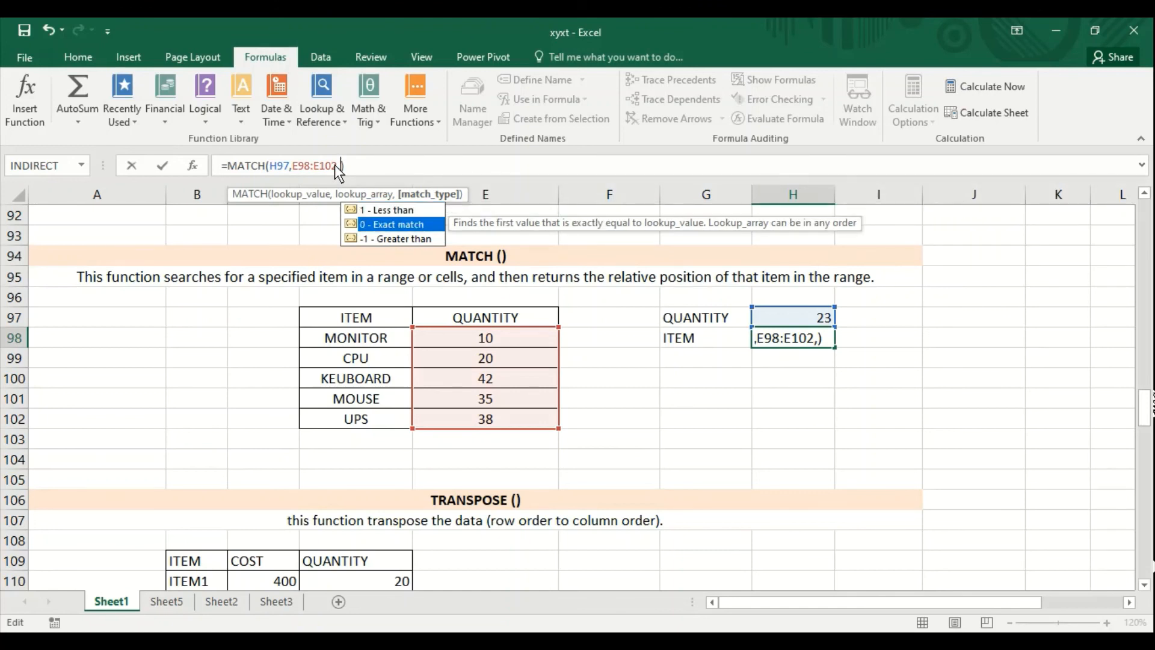
type("0")
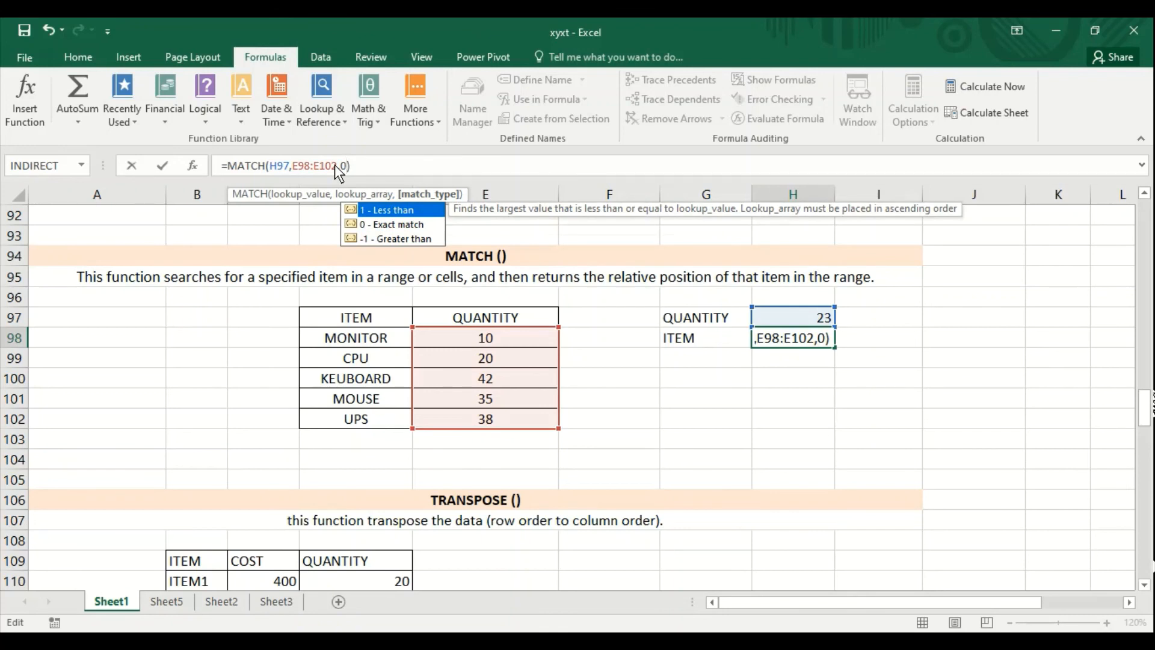
key("Right")
key("Return")
- Test the exact-match formula by setting QUANTITY in H97 to 35 and then to 38
key("Up")
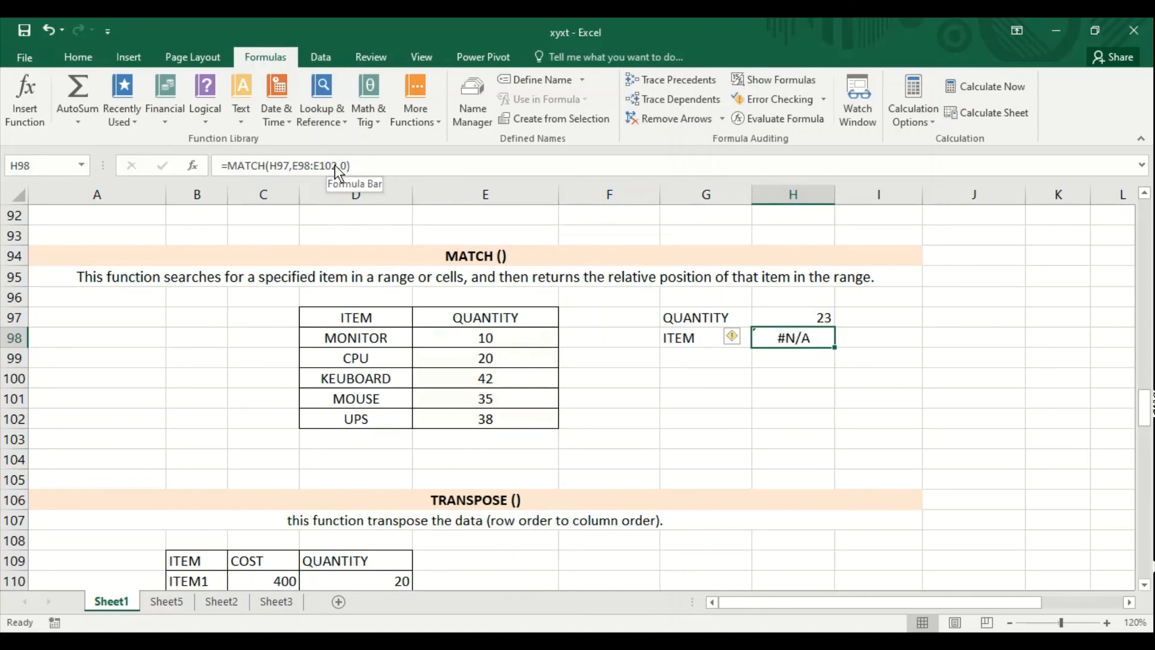
key("Up")
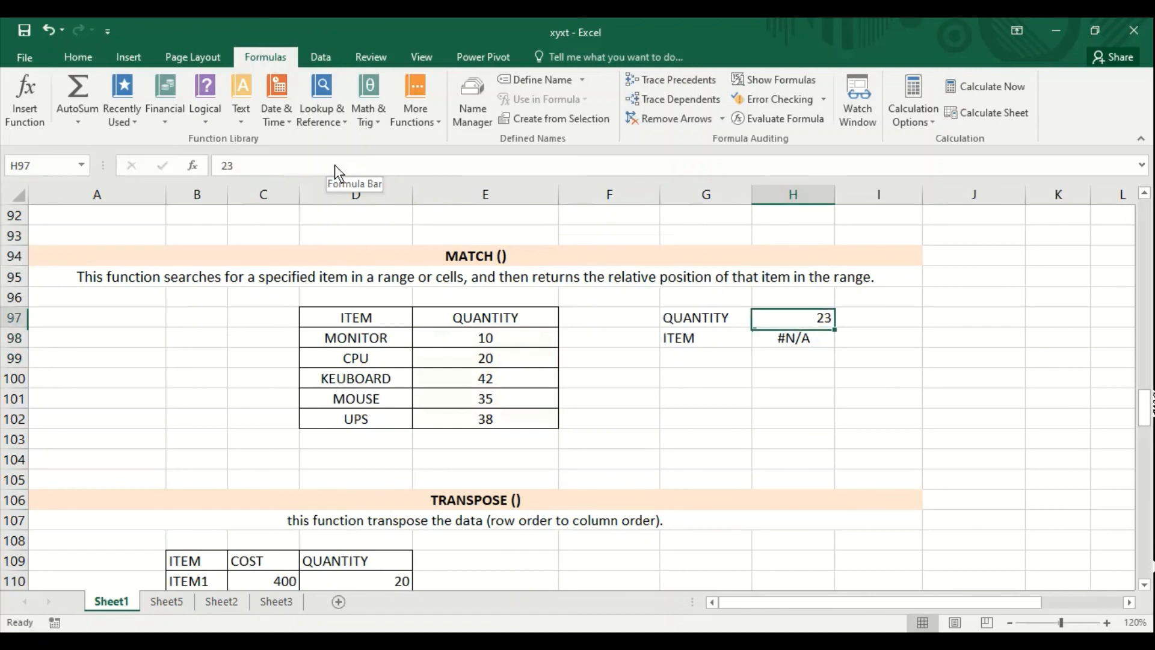
type("35")
key("Return")
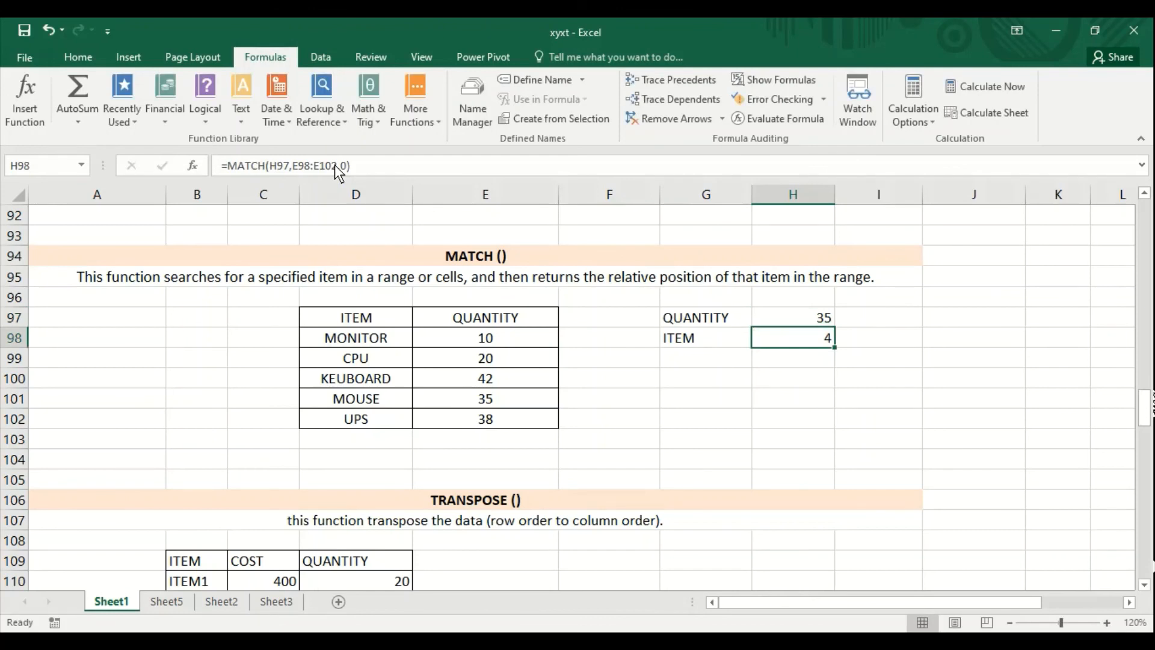
key("Up")
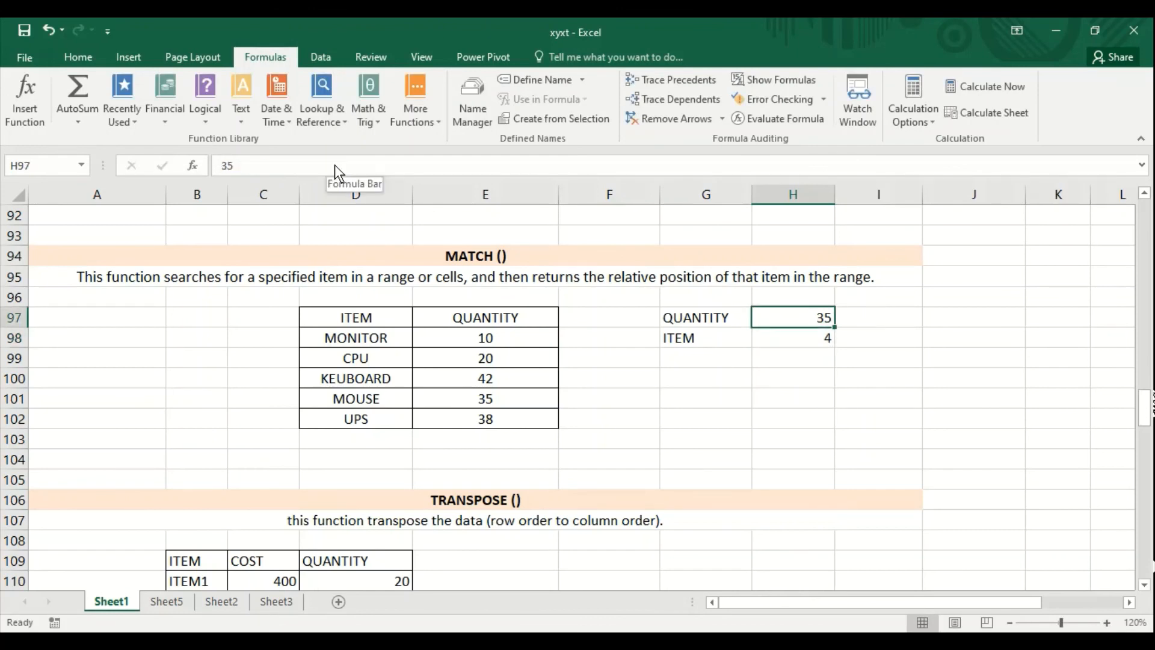
type("38")
key("Return")
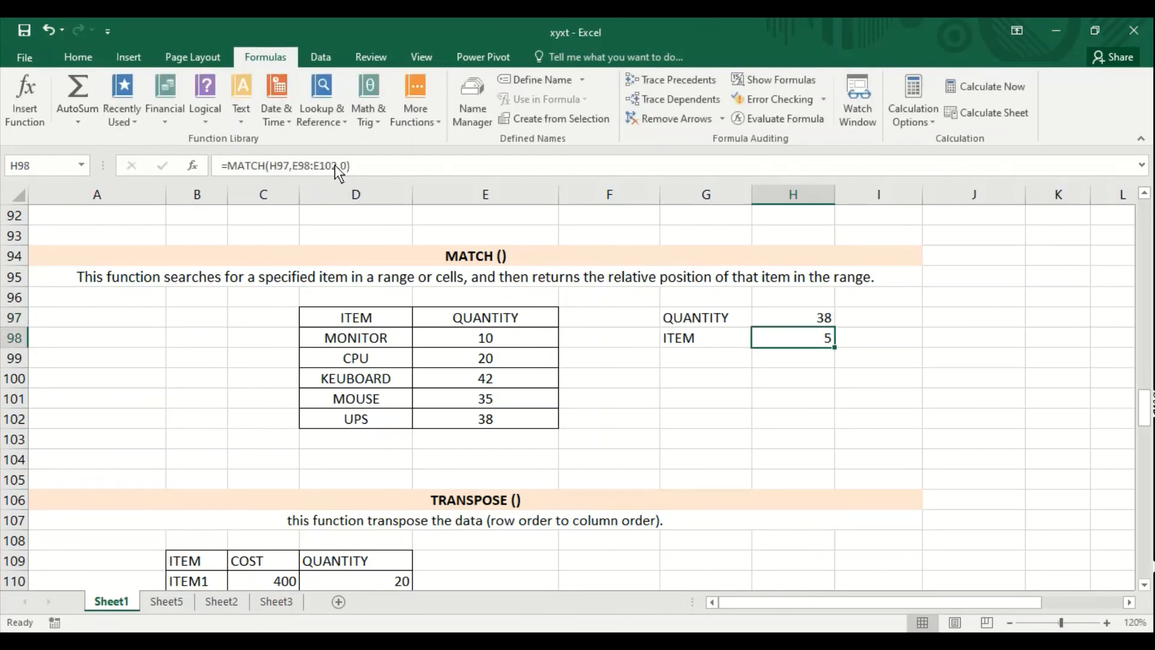
- Examine the headers and item rows of the source table B109:D111 in the TRANSPOSE section
key("Up")
key("Down")
key("Down")
key("Down")
key("Down")
key("Down")
key("Down")
key("Down")
key("Down")
key("Down")
key("Down")
key("Down")
key("Down")
key("Down")
key("Down")
key("Down")
key("Down")
key("Down")
key("Down")
key("Down")
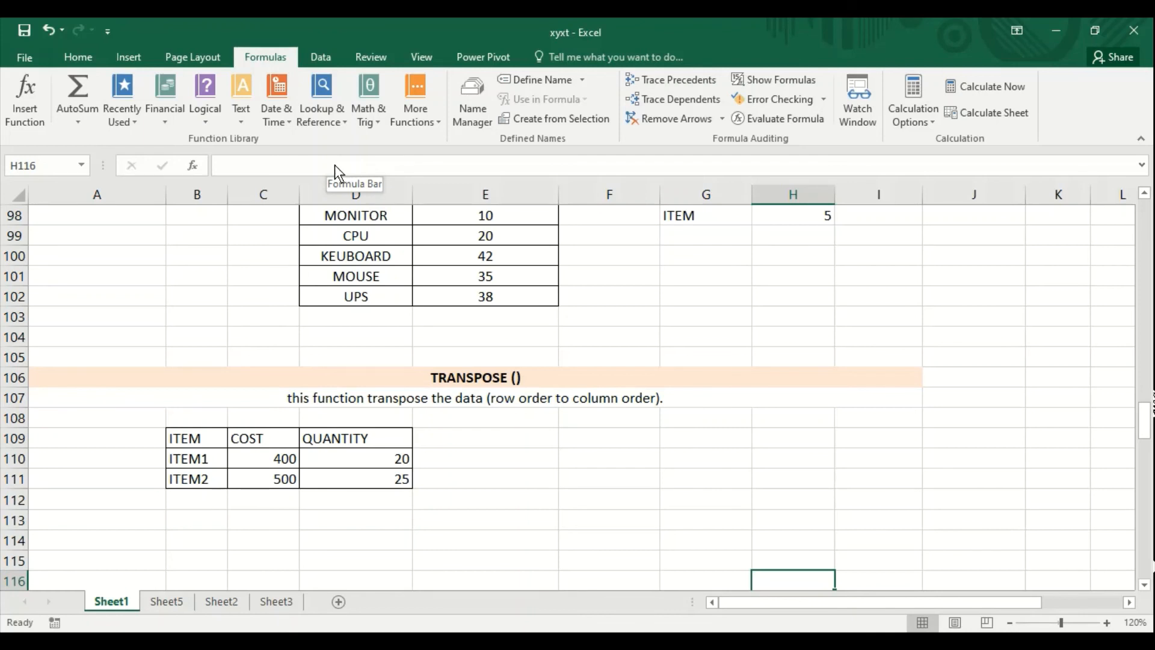
key("Up")
key("Up")
key("Up")
key("Up")
key("Up")
key("Up")
key("Up")
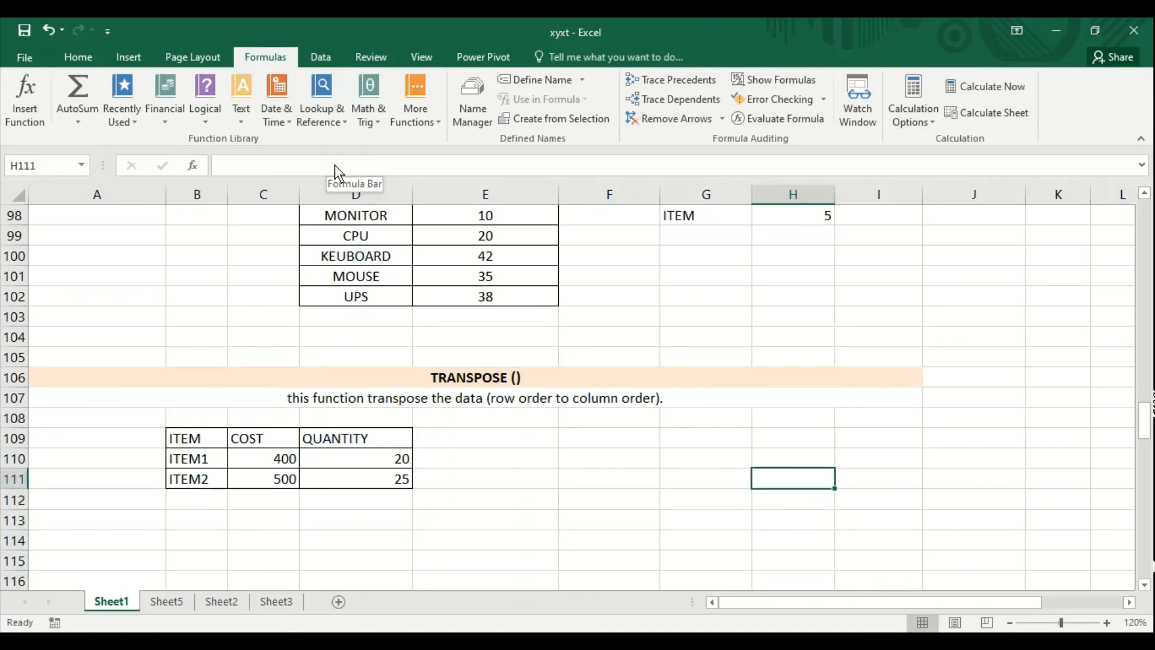
key("Left")
key("Left")
key("Left")
key("Left")
key("Left")
key("Left")
key("Left")
key("Right")
key("Right")
key("Right")
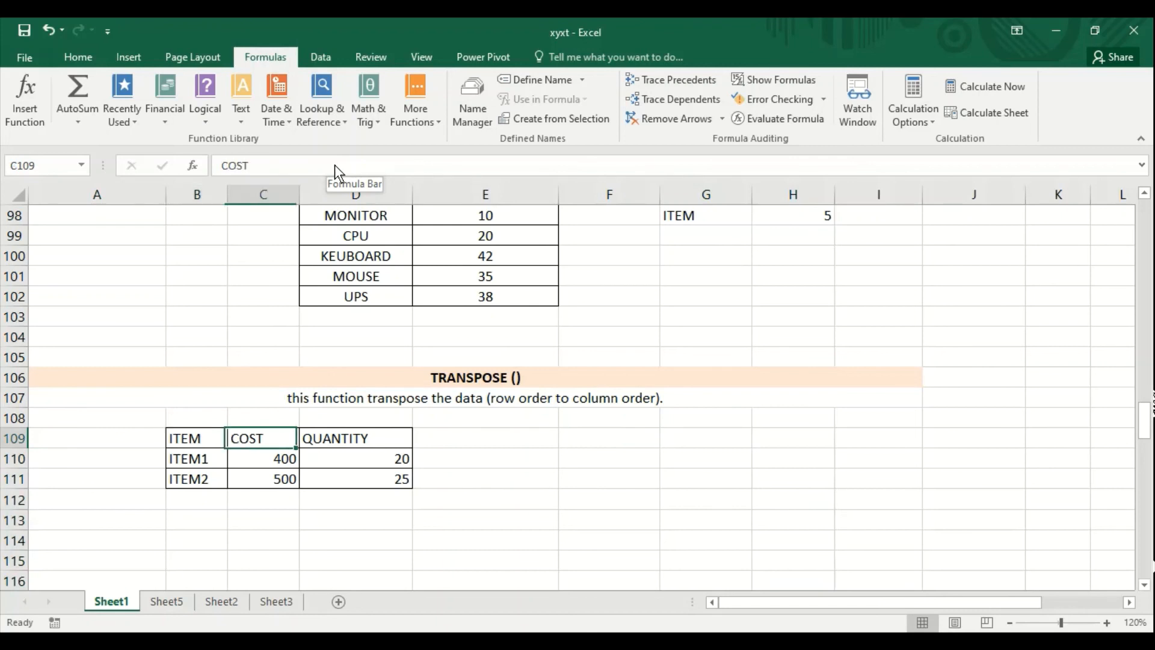
key("Left")
key("Left")
key("Right")
key("Right")
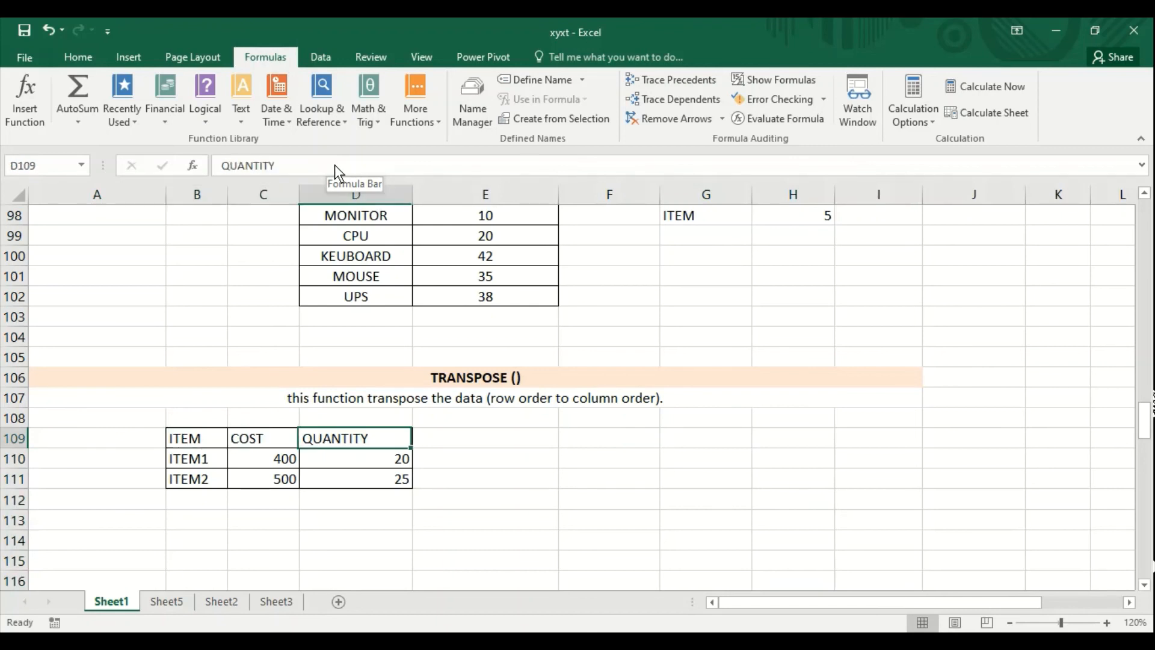
key("Left")
key("Left")
key("Down")
key("Down")
key("Up")
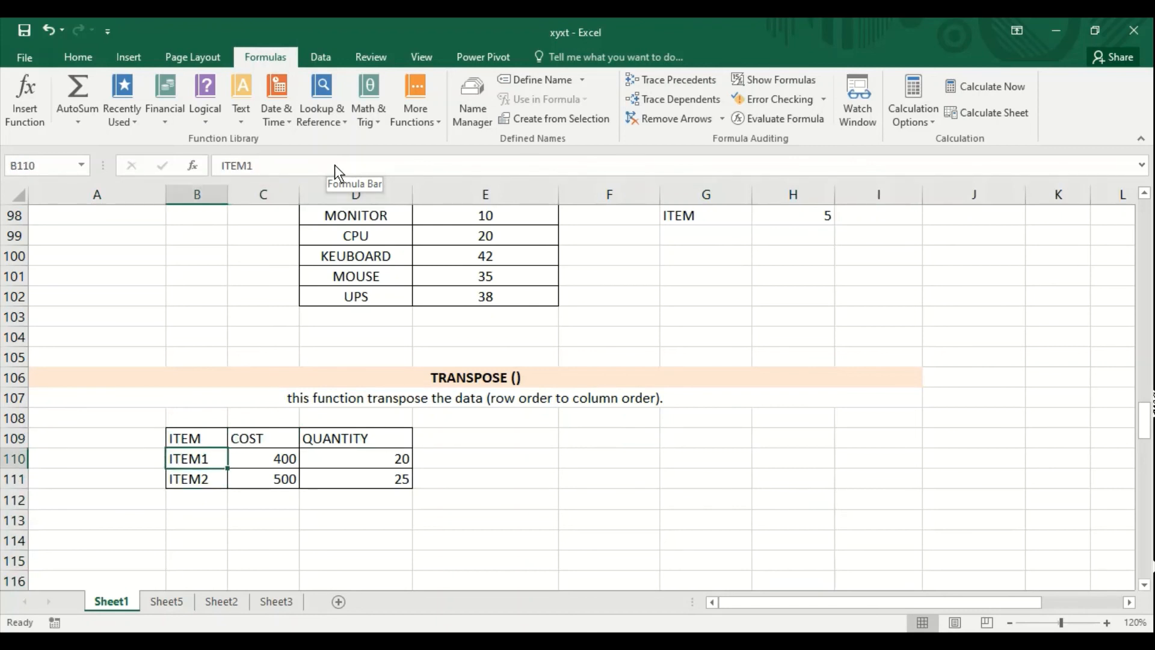
key("Right")
key("Down")
key("Up")
key("Right")
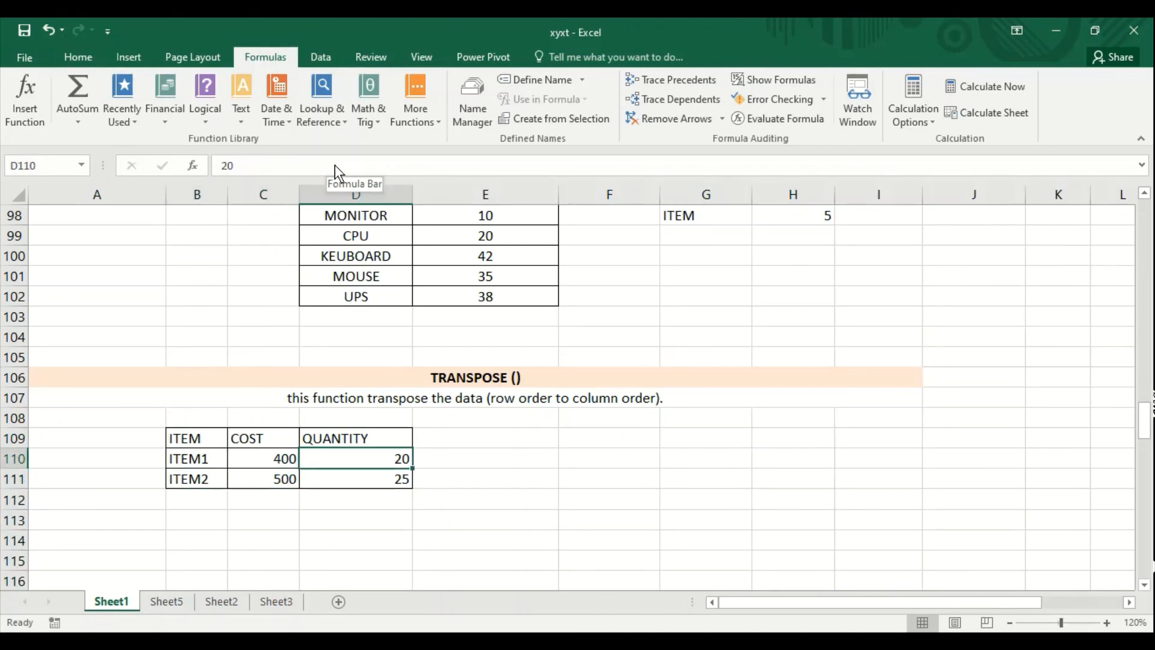
key("Up")
key("Right")
key("Right")
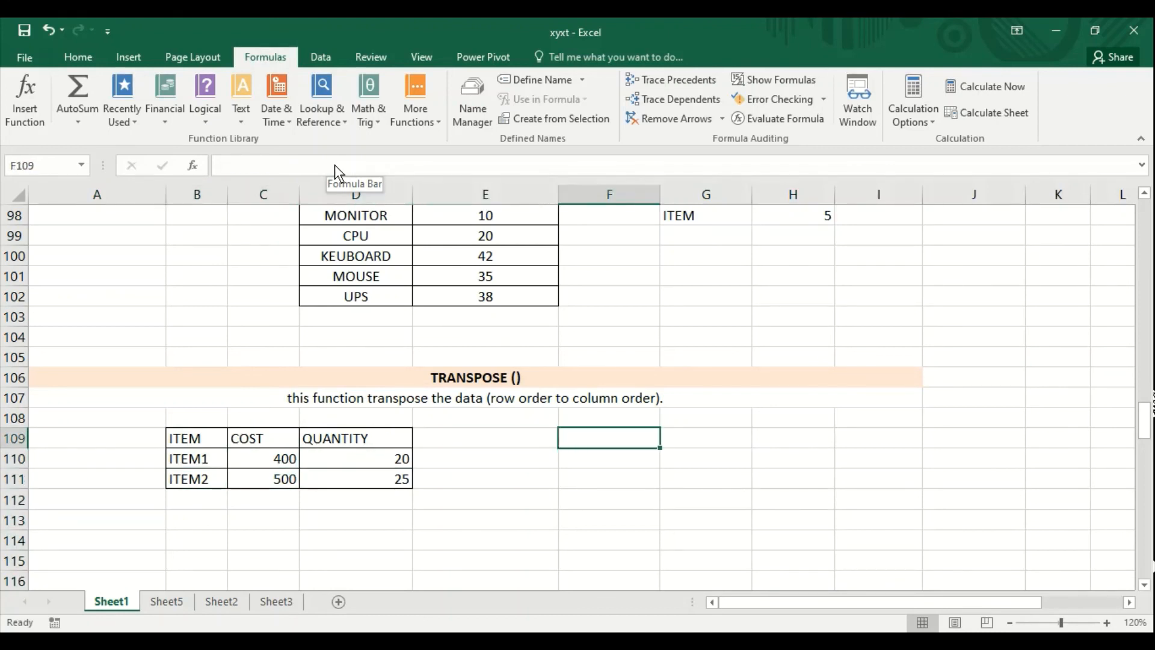
- Transpose the source table into F110:H112 by entering =TRANSPOSE(B109:D111) as an array formula across the whole range
key("Down")
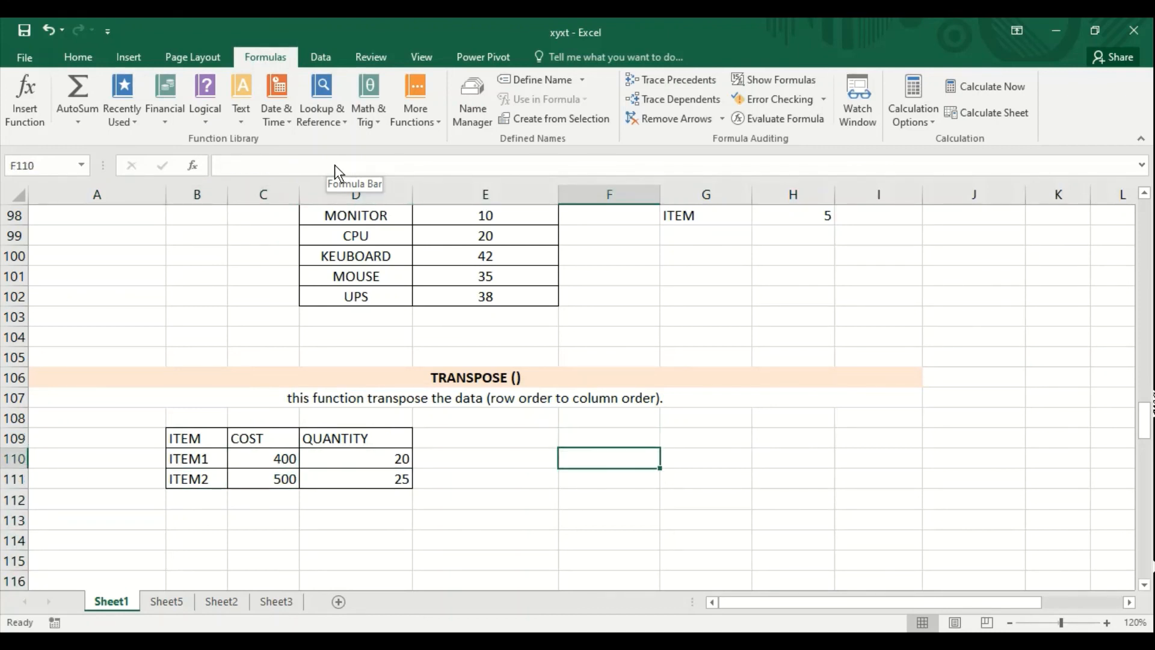
key("shift+Right")
key("shift+Right")
key("shift+Down")
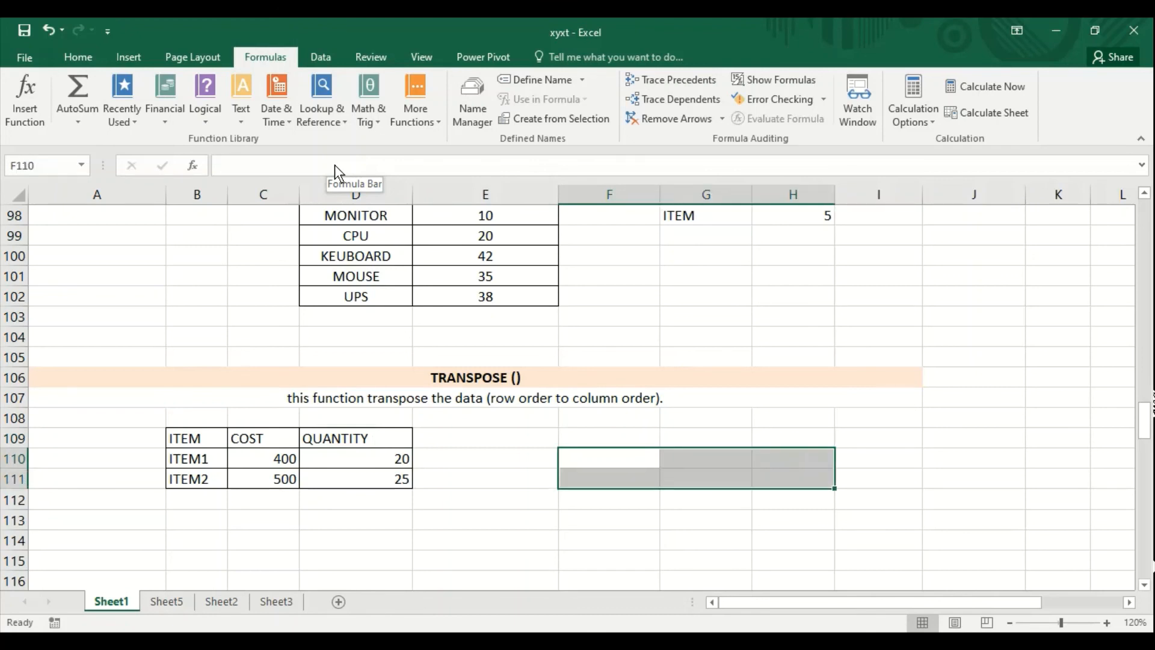
key("shift+Down")
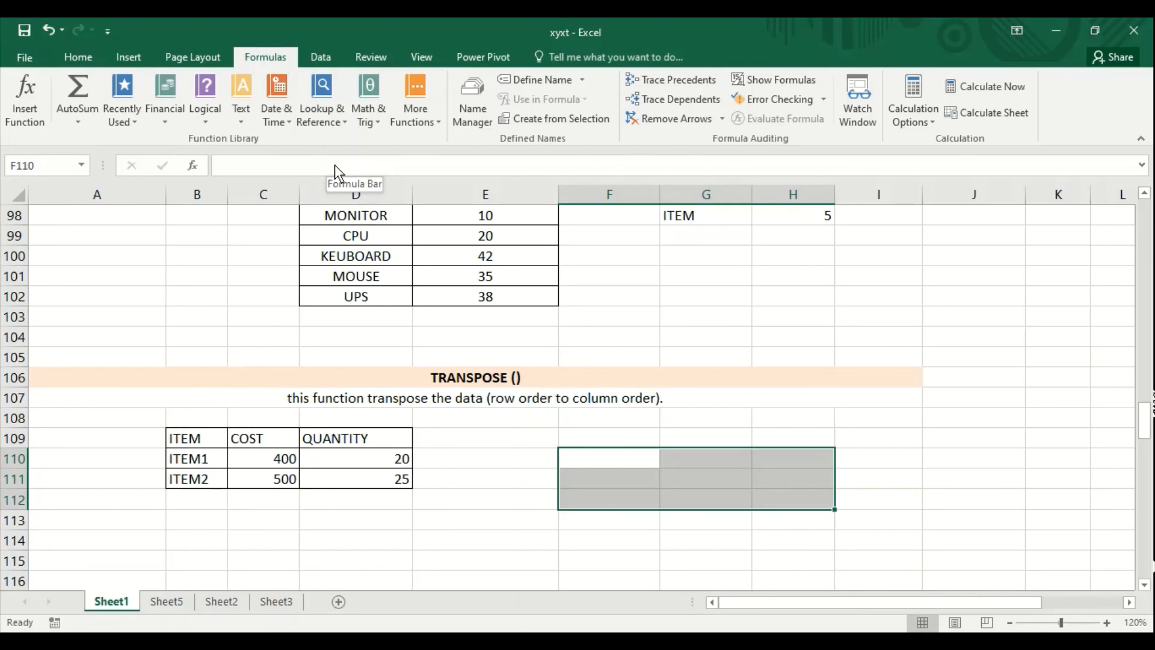
type("=transpose")
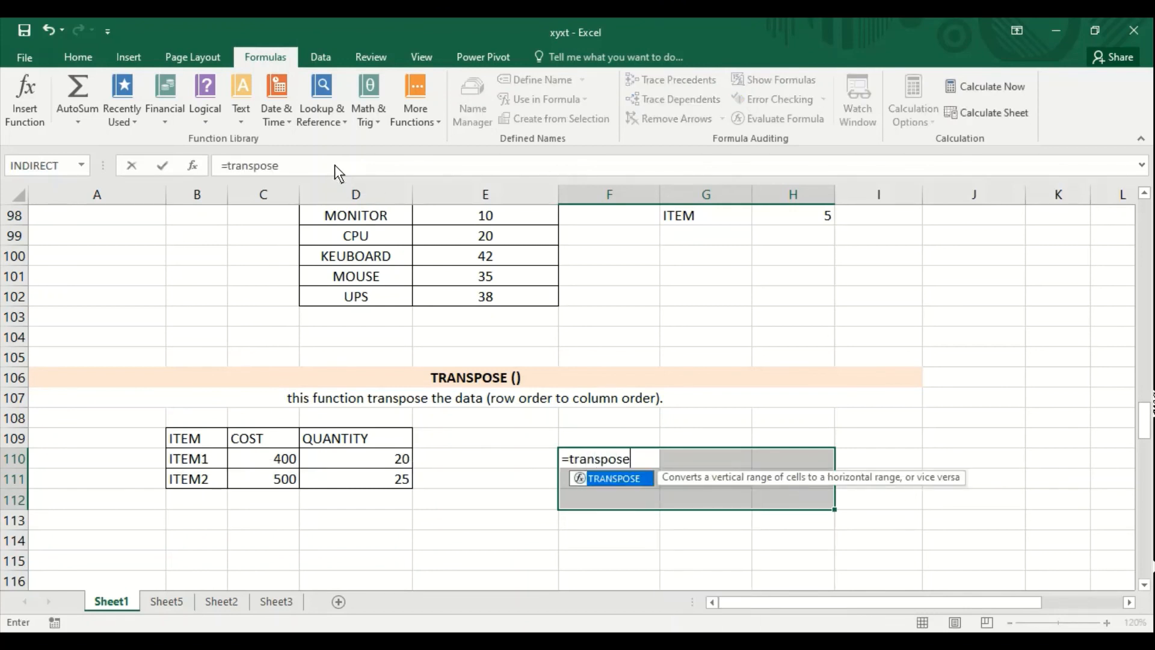
type("(")
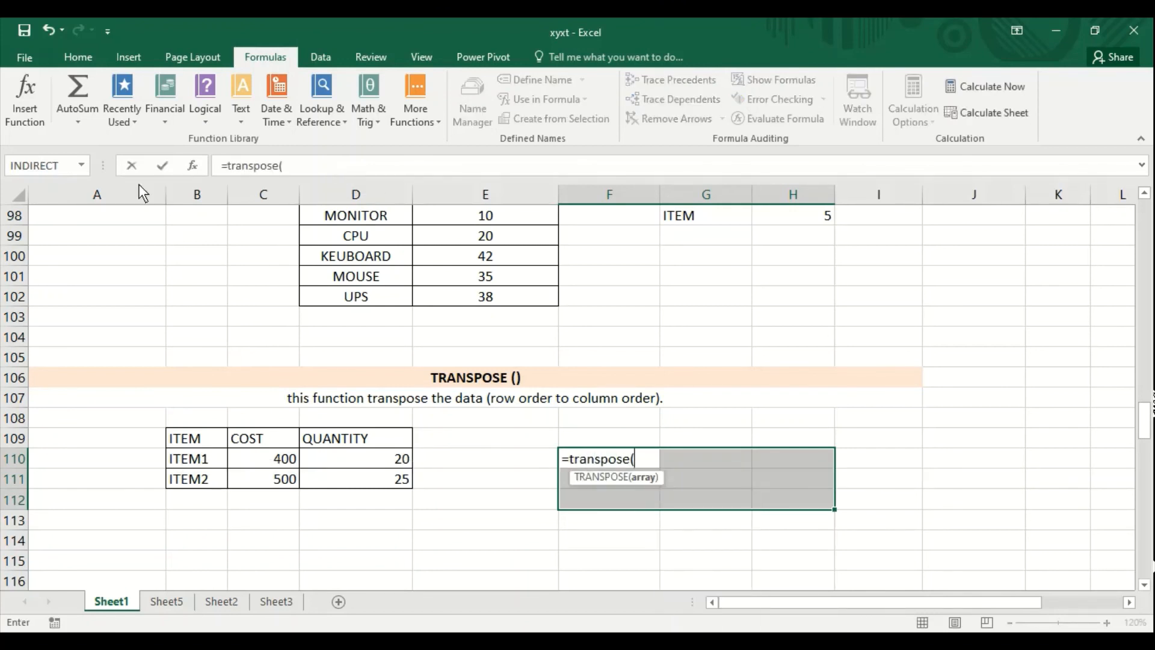
left_click_drag(206, 437, 335, 488)
type(")")
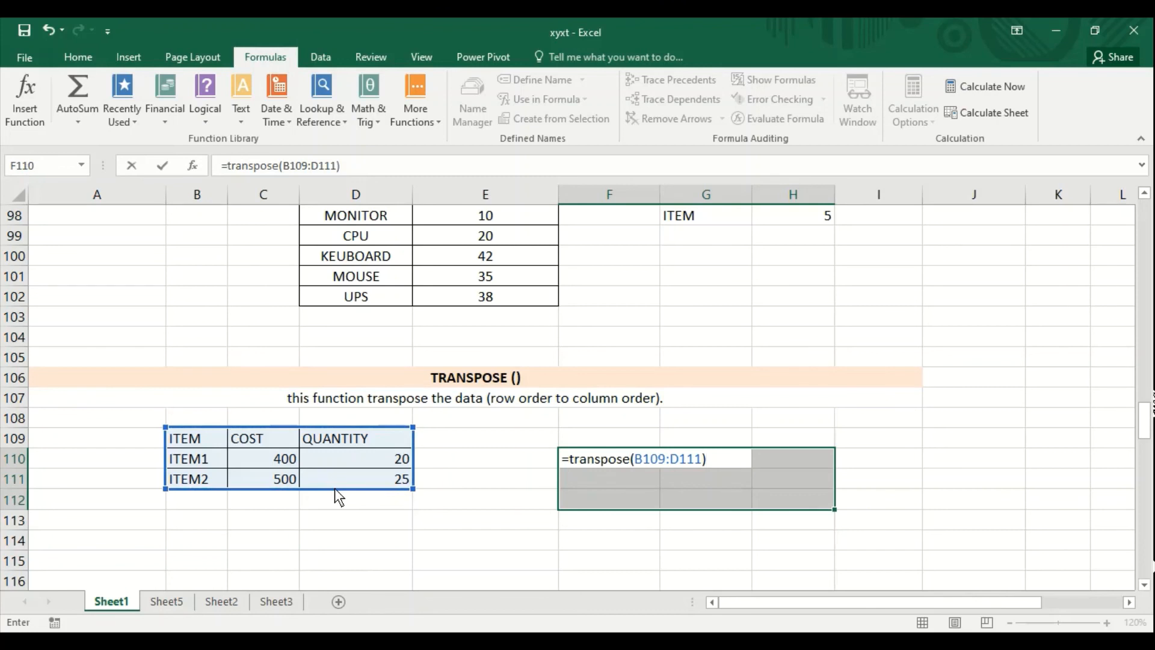
key("ctrl+shift+Return")
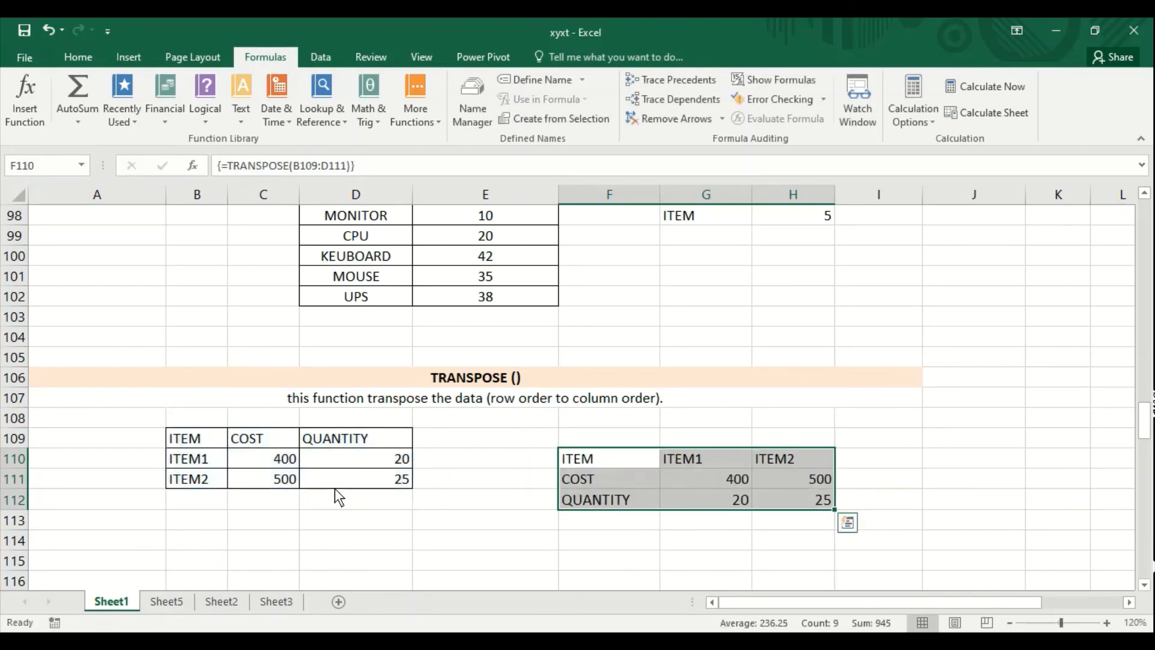